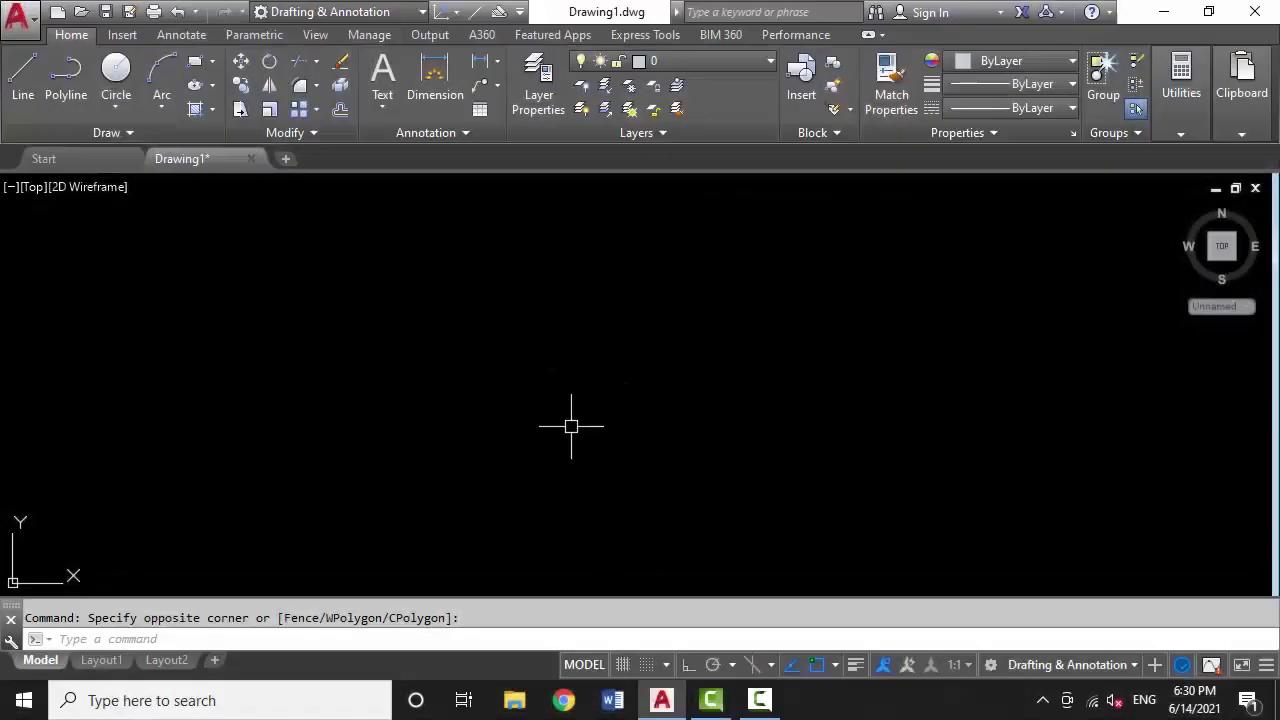
Draw a circle of radius 5 as the watch's base shape
left_click(577, 409)
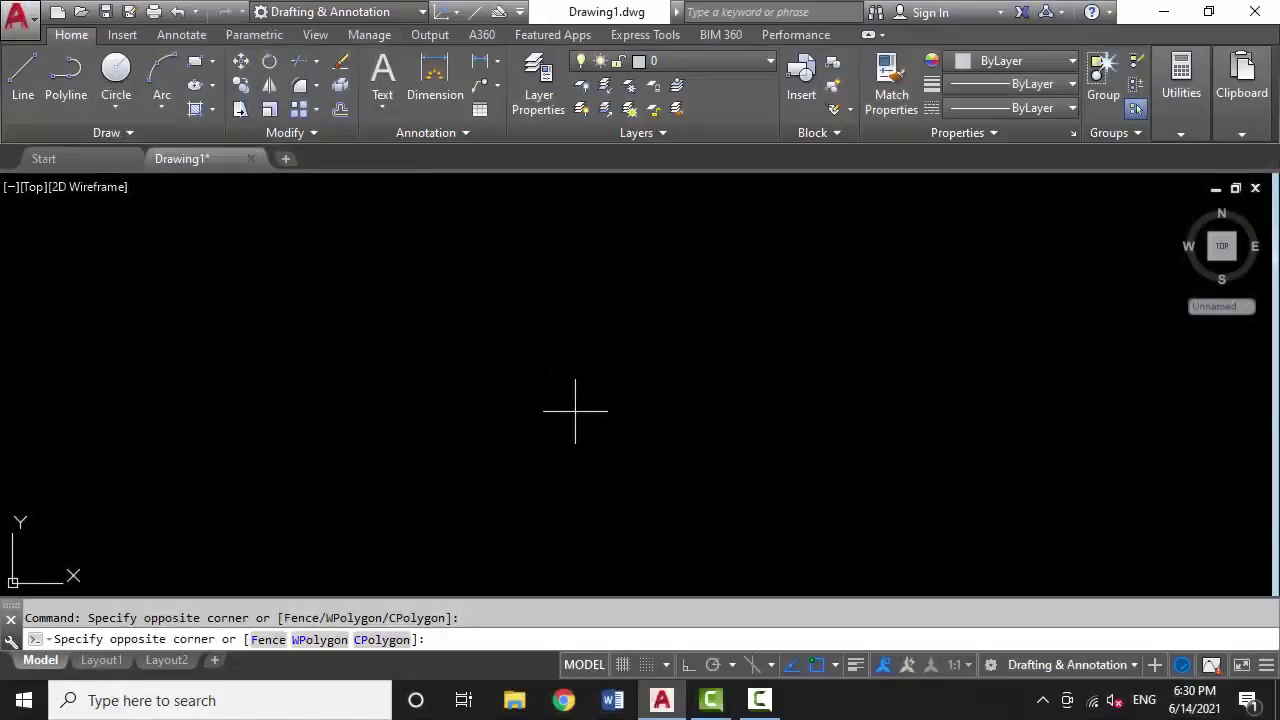
left_click(620, 418)
type("c")
key("Return")
left_click(615, 386)
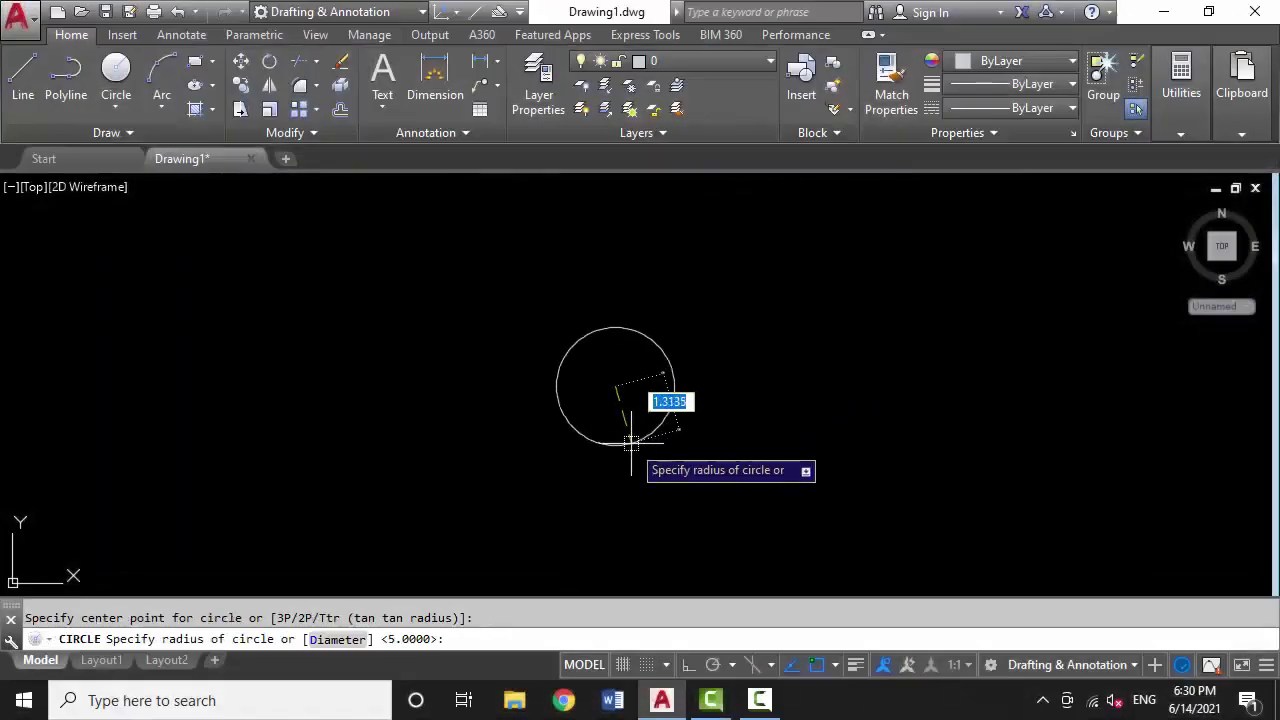
type("5")
key("Return")
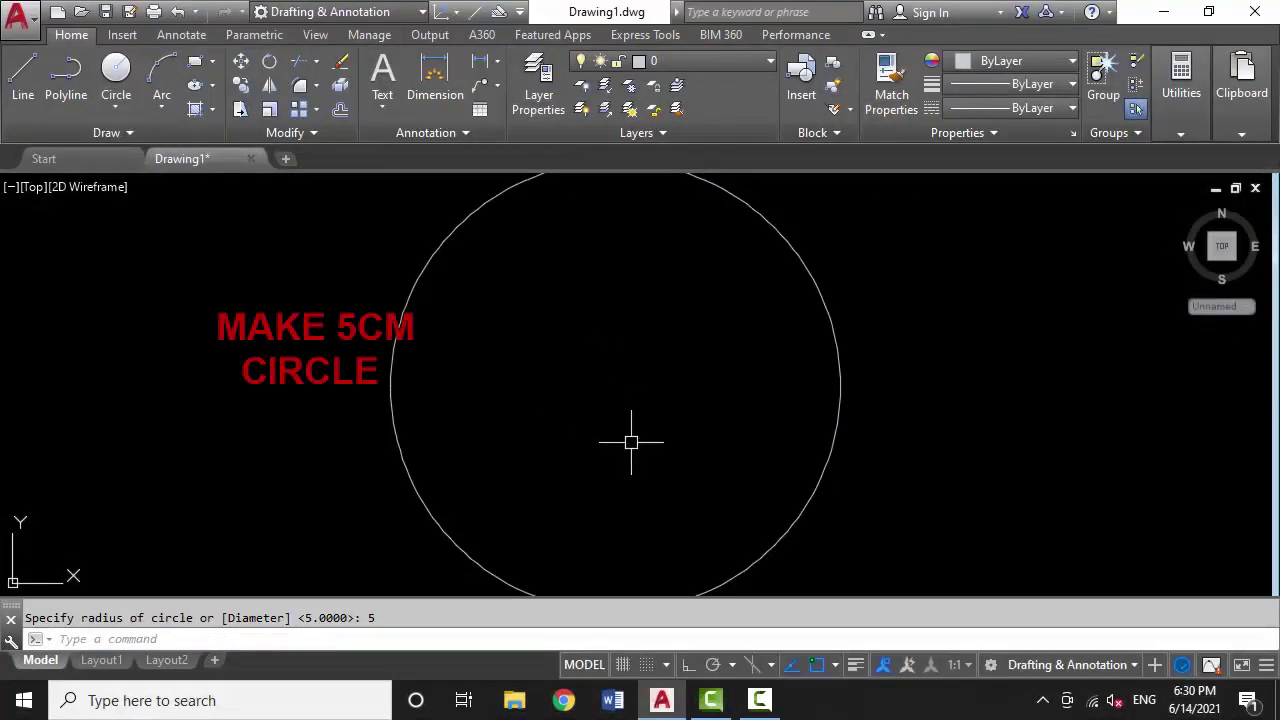
scroll(631, 442, "down", 2)
scroll(690, 435, "down", 1)
scroll(703, 434, "up", 1)
scroll(680, 420, "down", 1)
scroll(680, 420, "up", 1)
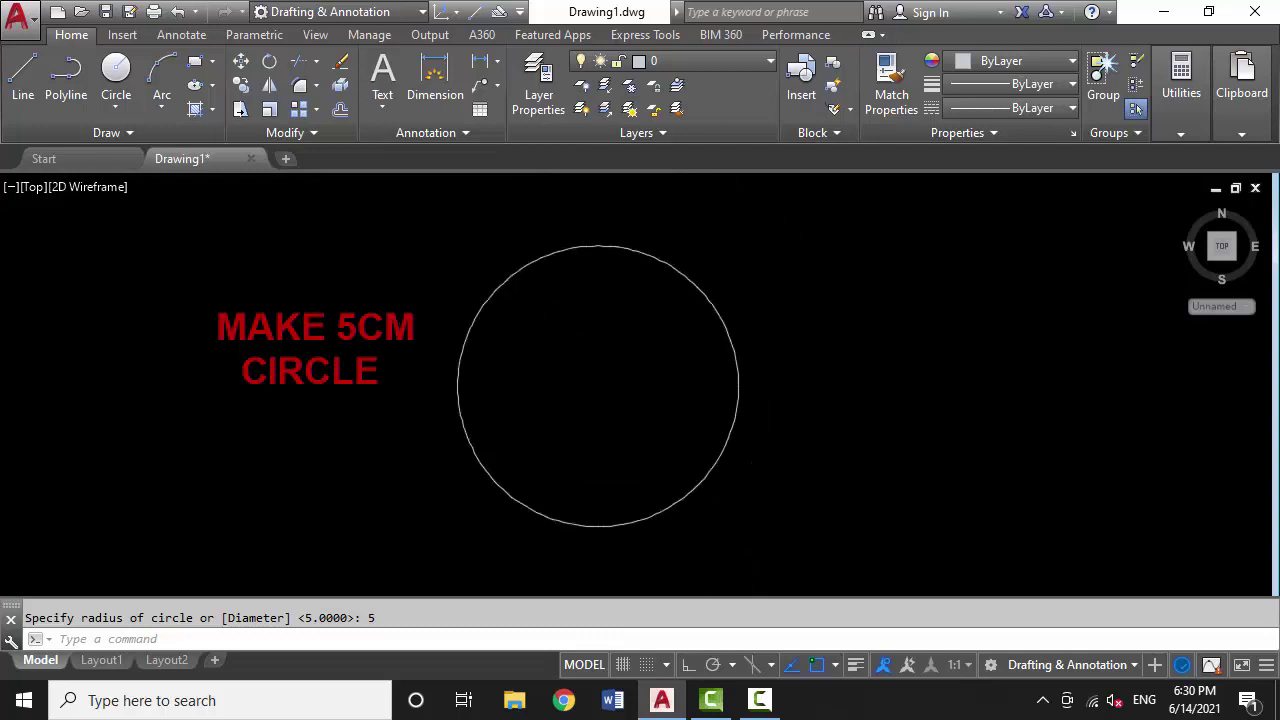
Place a multiline text numeral '1' in a box near the circle's top
left_click(383, 72)
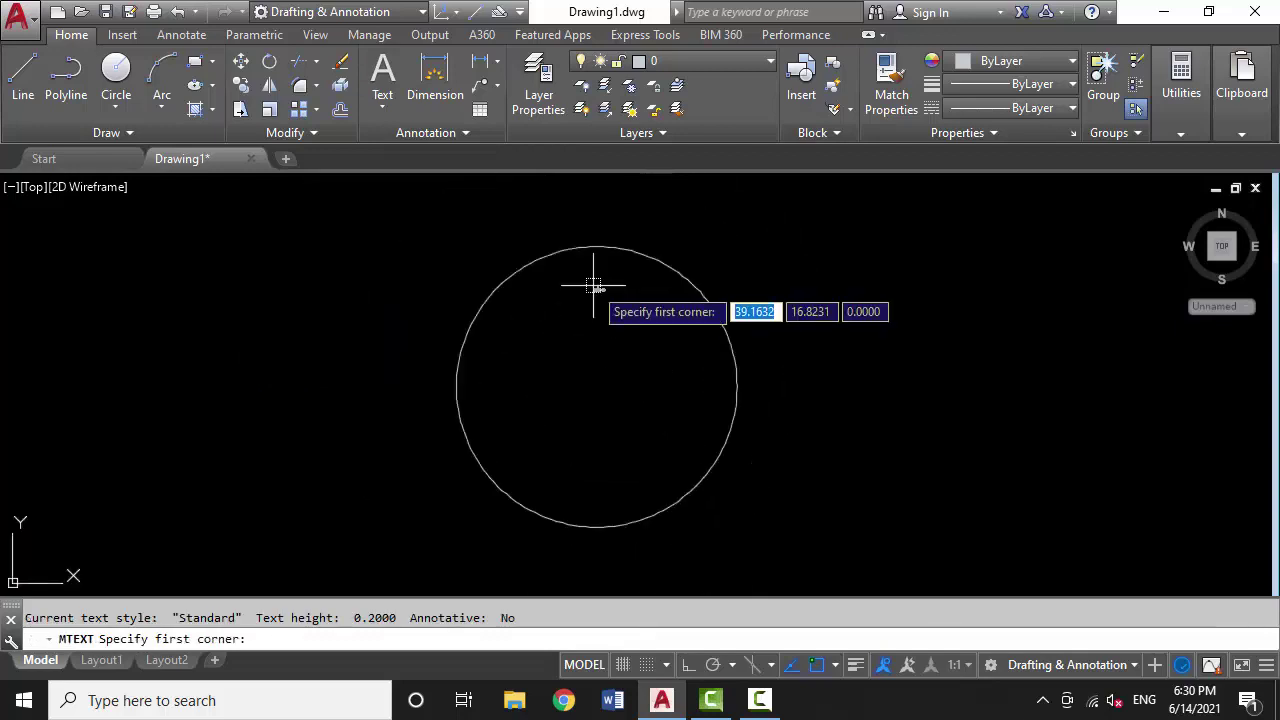
left_click(594, 278)
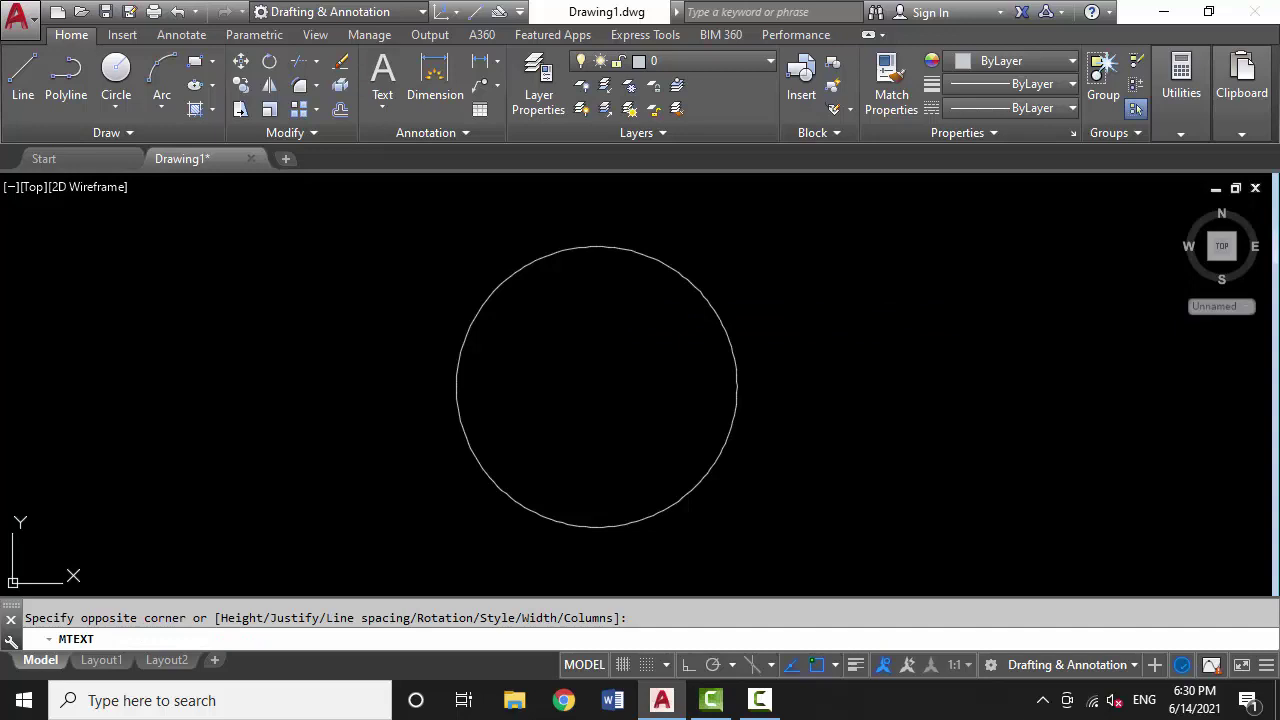
left_click(642, 292)
type("1")
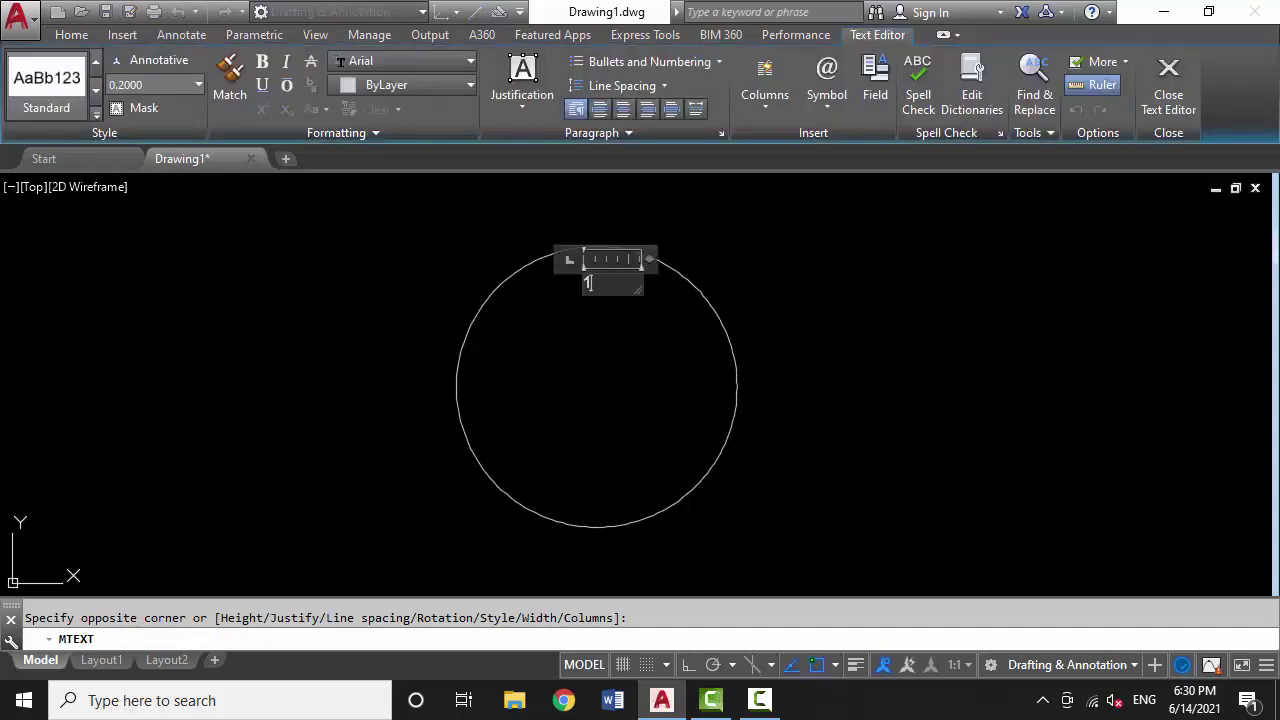
left_click(611, 312)
Scale the numeral 1 up by a factor of 4
left_click(585, 280)
left_click(533, 305)
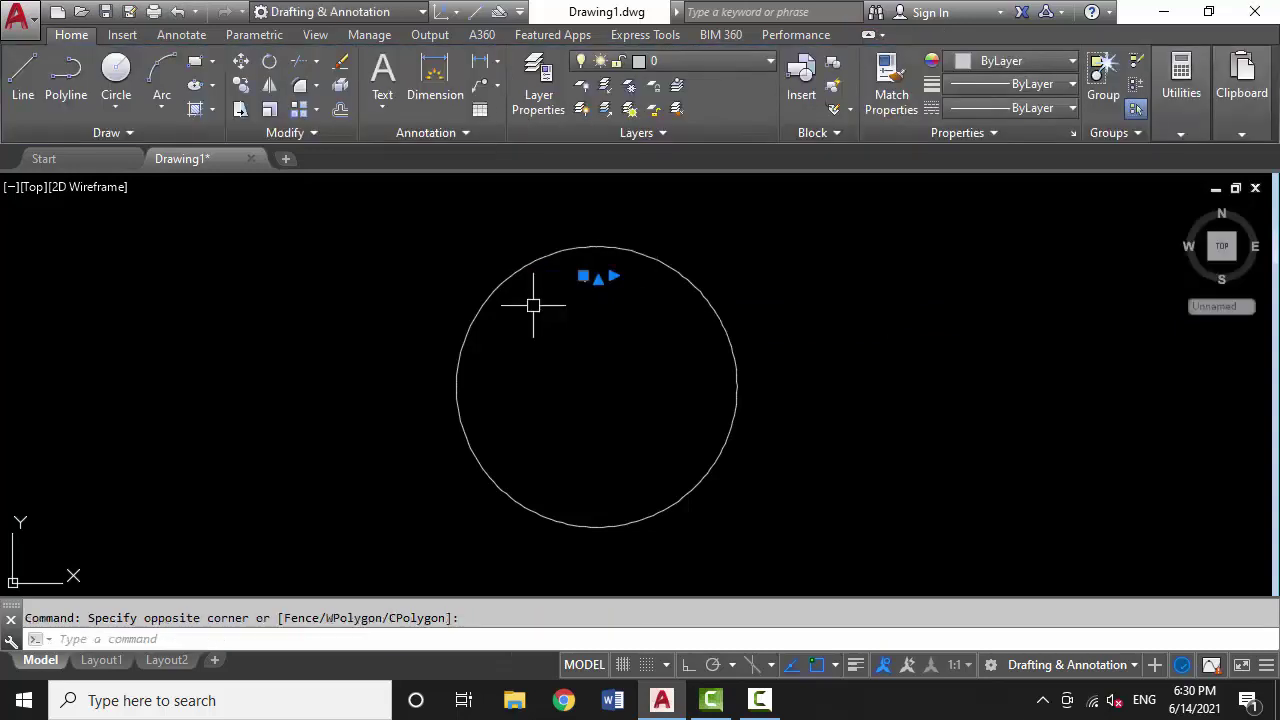
type("sc")
key("Return")
left_click(597, 282)
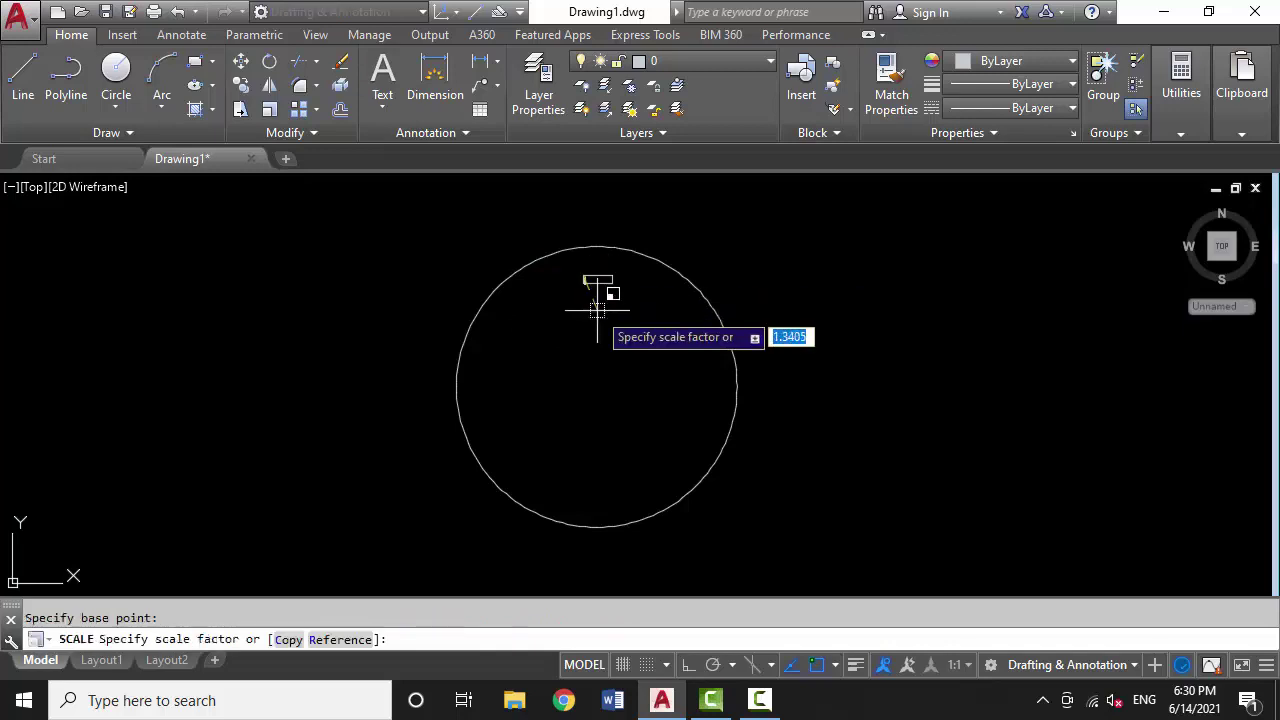
type("4")
key("Return")
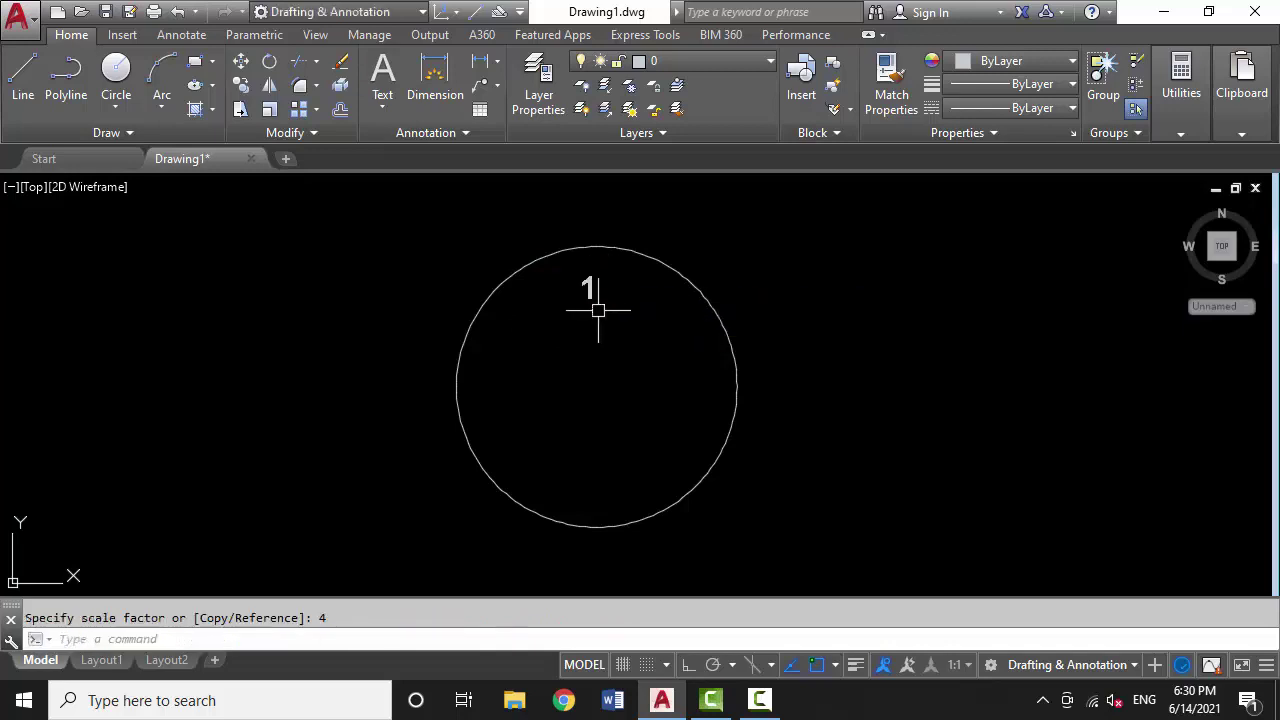
type("l")
key("Return")
Draw a vertical construction line through the circle's top and bottom quadrants
left_click(597, 247)
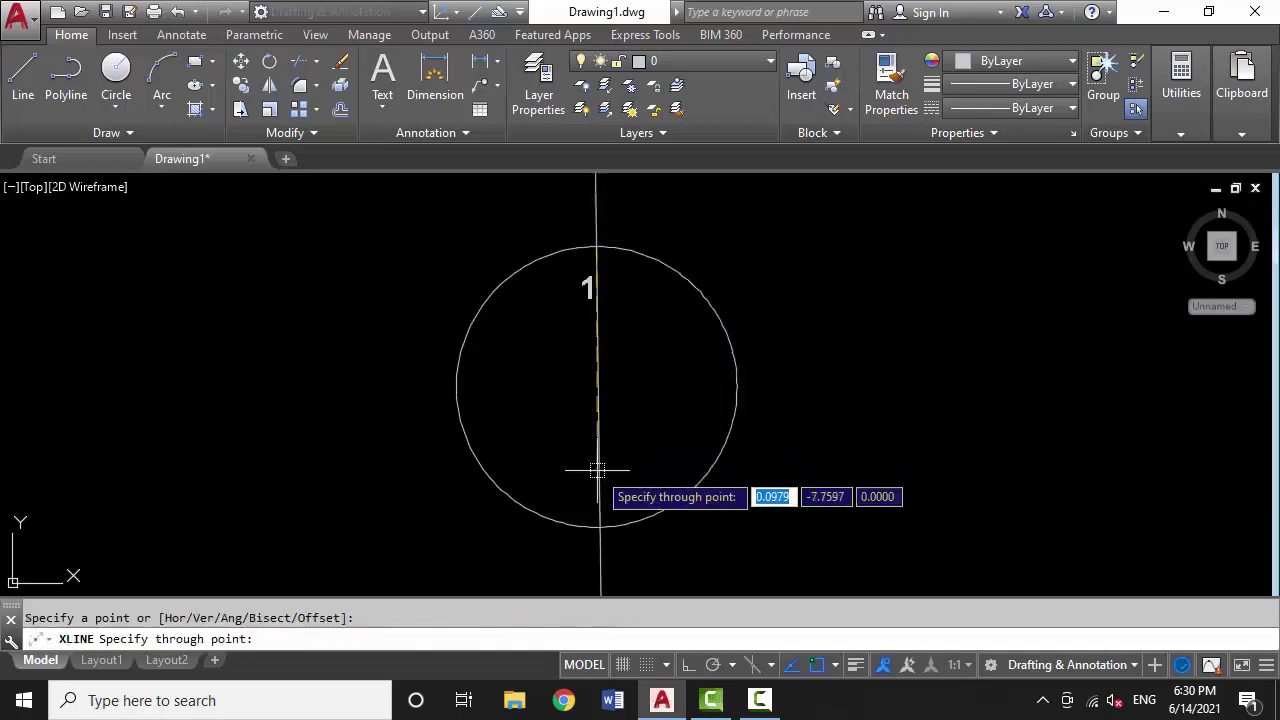
left_click(596, 526)
key("Return")
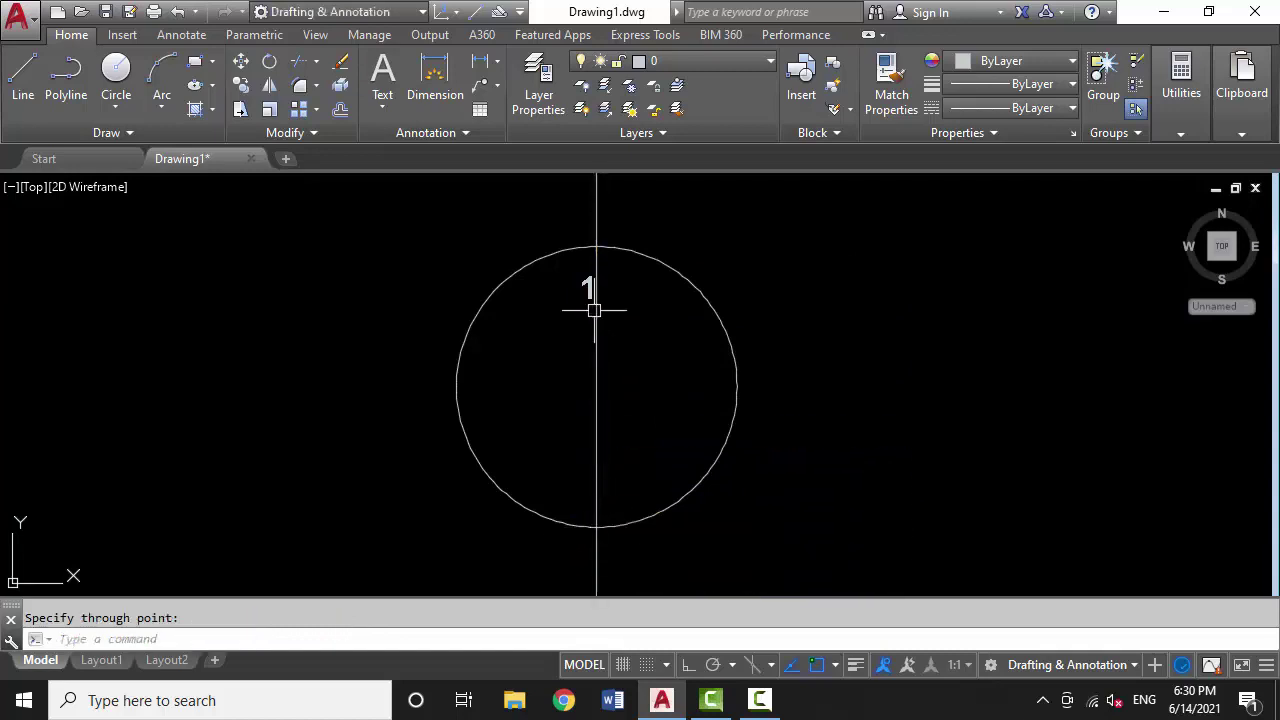
scroll(590, 286, "up", 2)
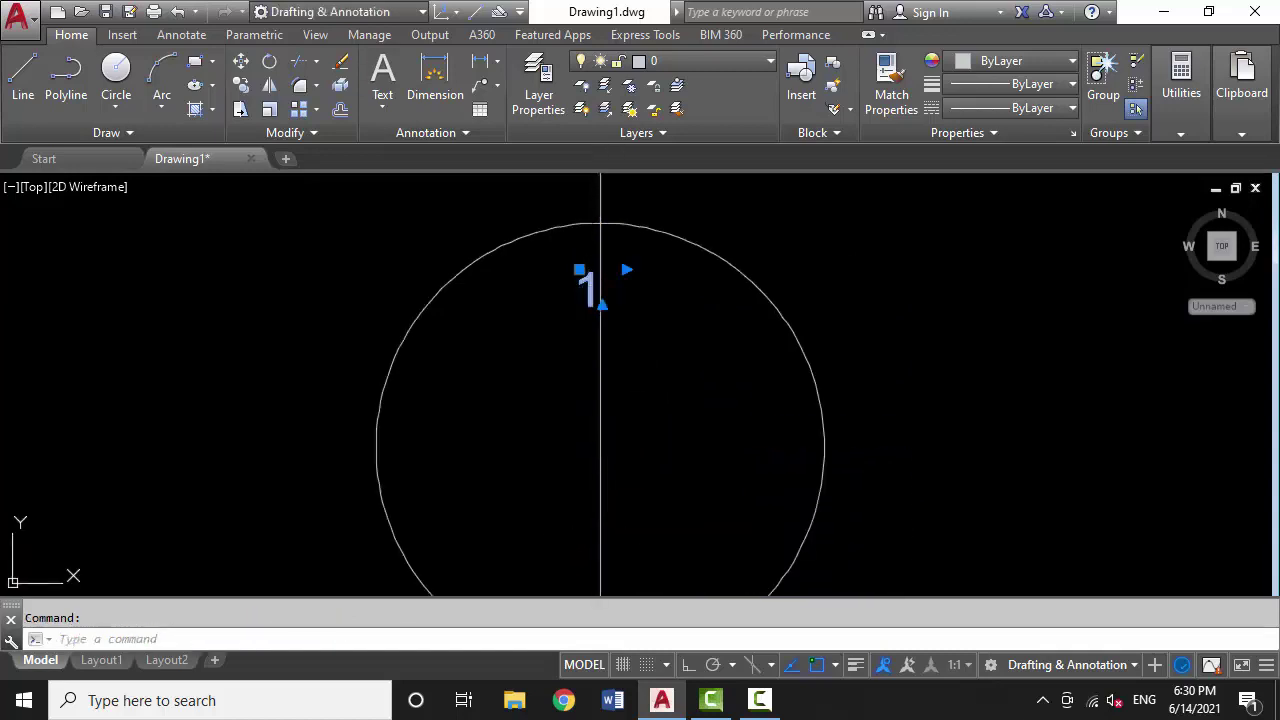
Move the numeral 1 onto the vertical construction line
type("m")
key("Return")
left_click(600, 288)
scroll(640, 246, "up", 4)
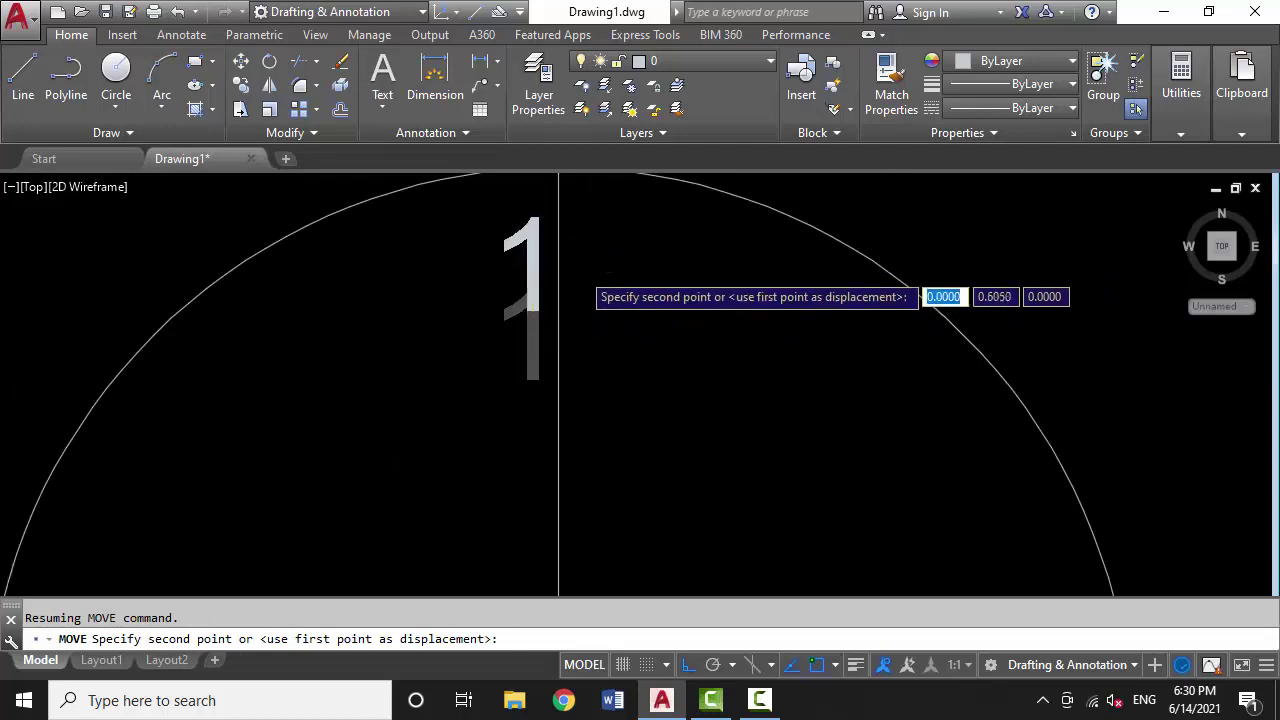
scroll(585, 275, "down", 4)
scroll(588, 262, "up", 2)
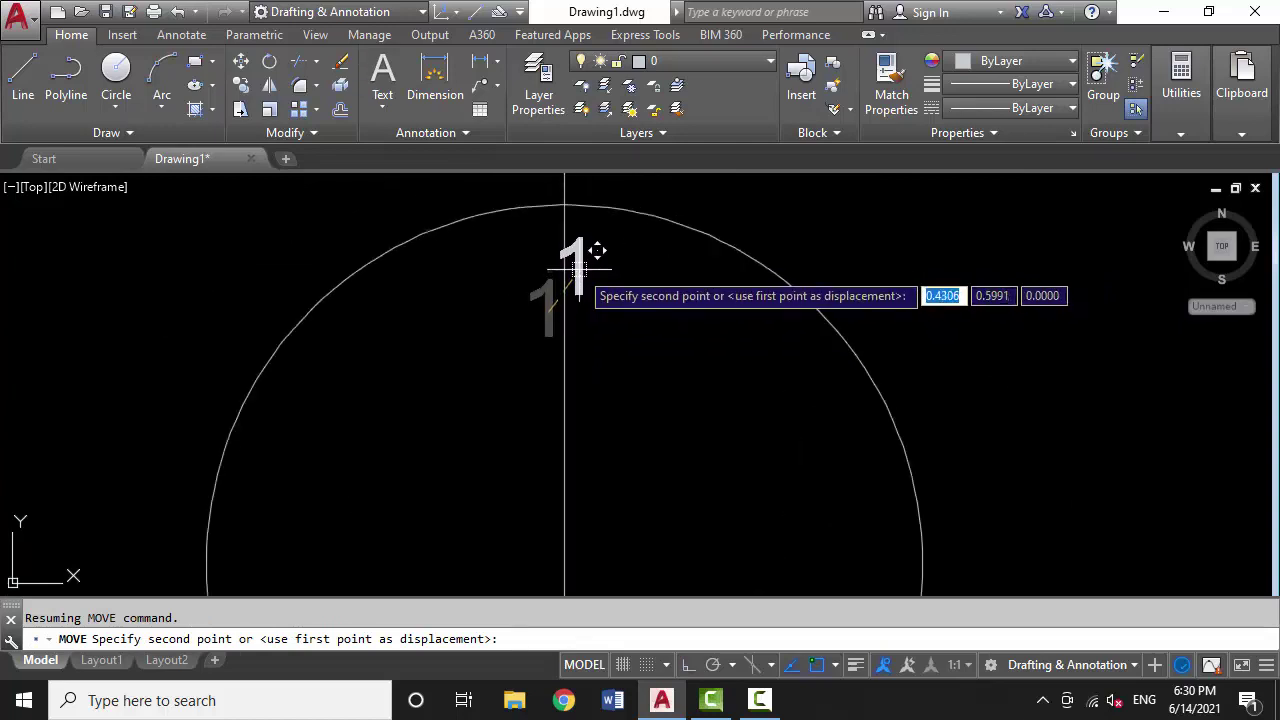
left_click(578, 266)
scroll(574, 240, "down", 4)
left_click(572, 300)
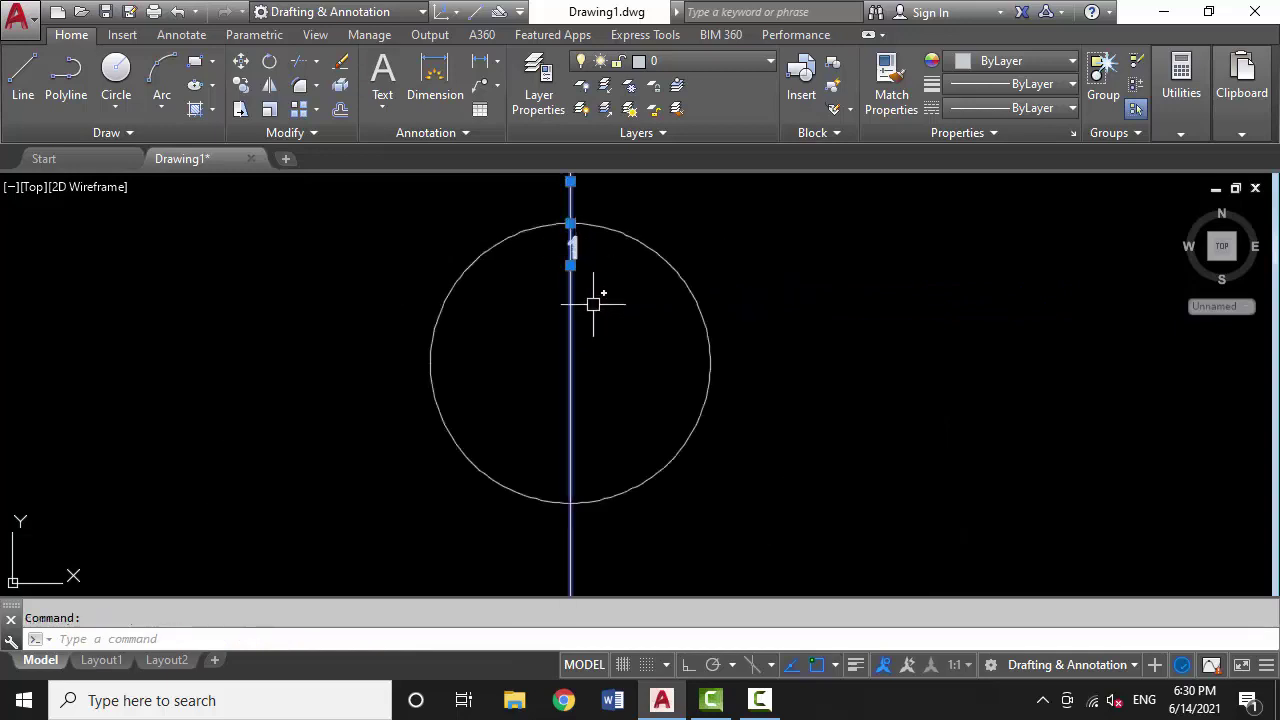
key("Escape")
scroll(585, 226, "up", 2)
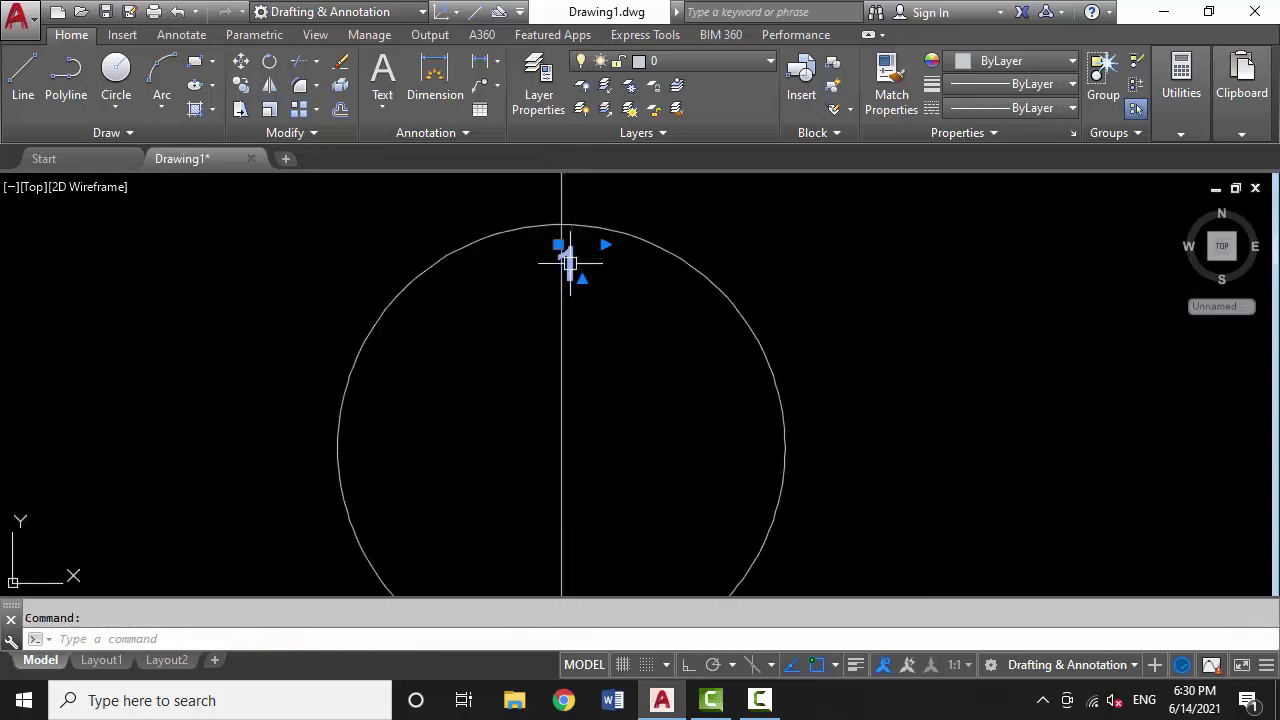
Scale the numeral 1 by 2 from the circle's top, then undo it
type("sc")
key("Return")
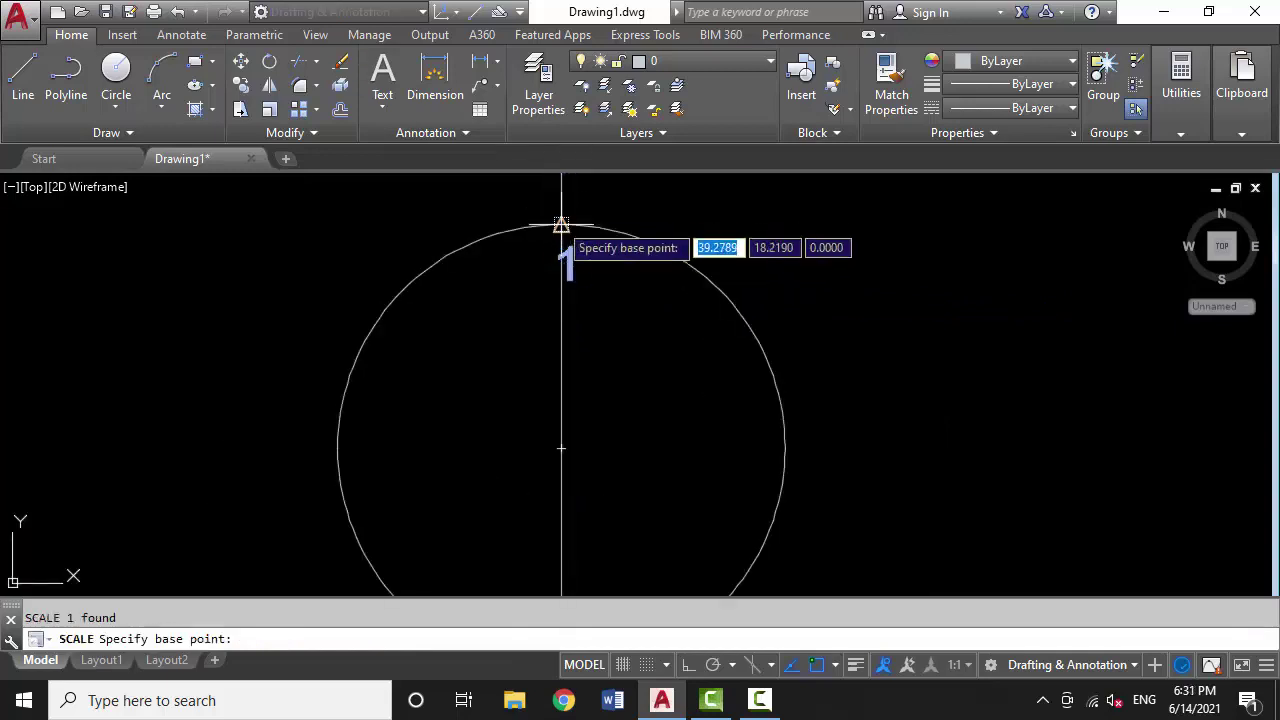
left_click(560, 280)
key("Return")
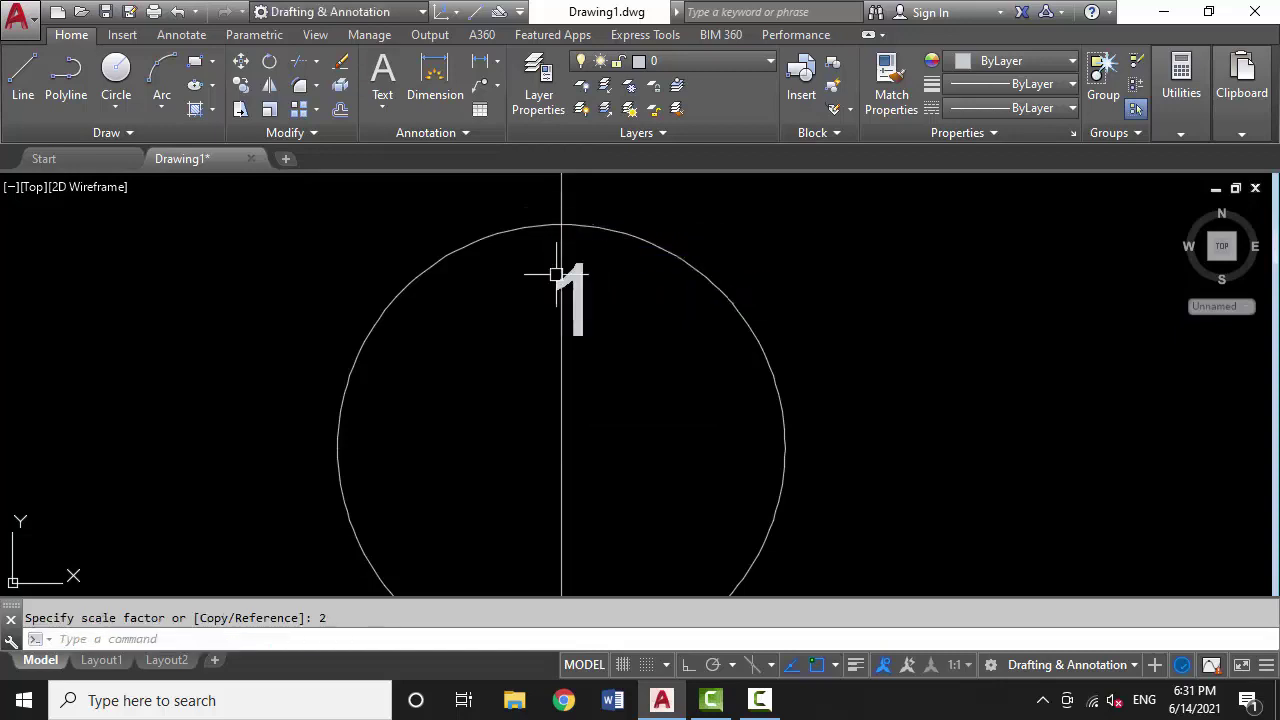
scroll(561, 289, "down", 2)
key("ctrl+z")
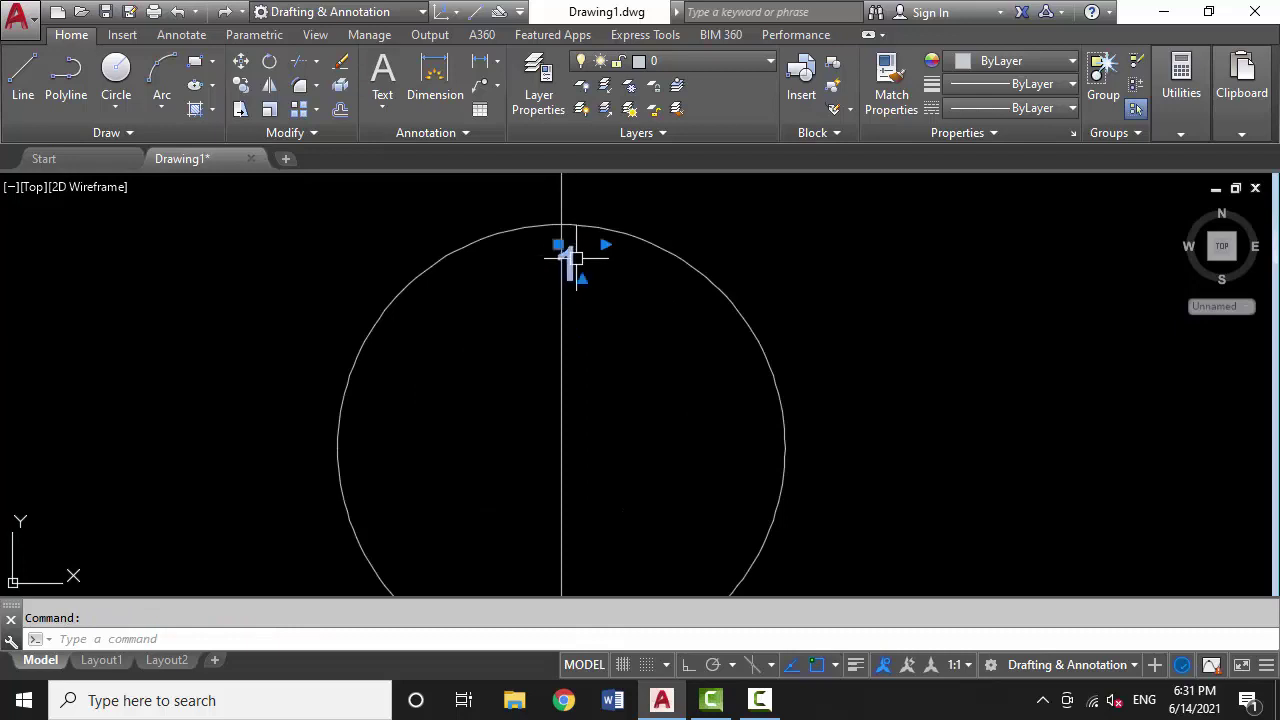
Scale the numeral 1 by 1.3 from the circle's top quadrant
type("sc")
key("Return")
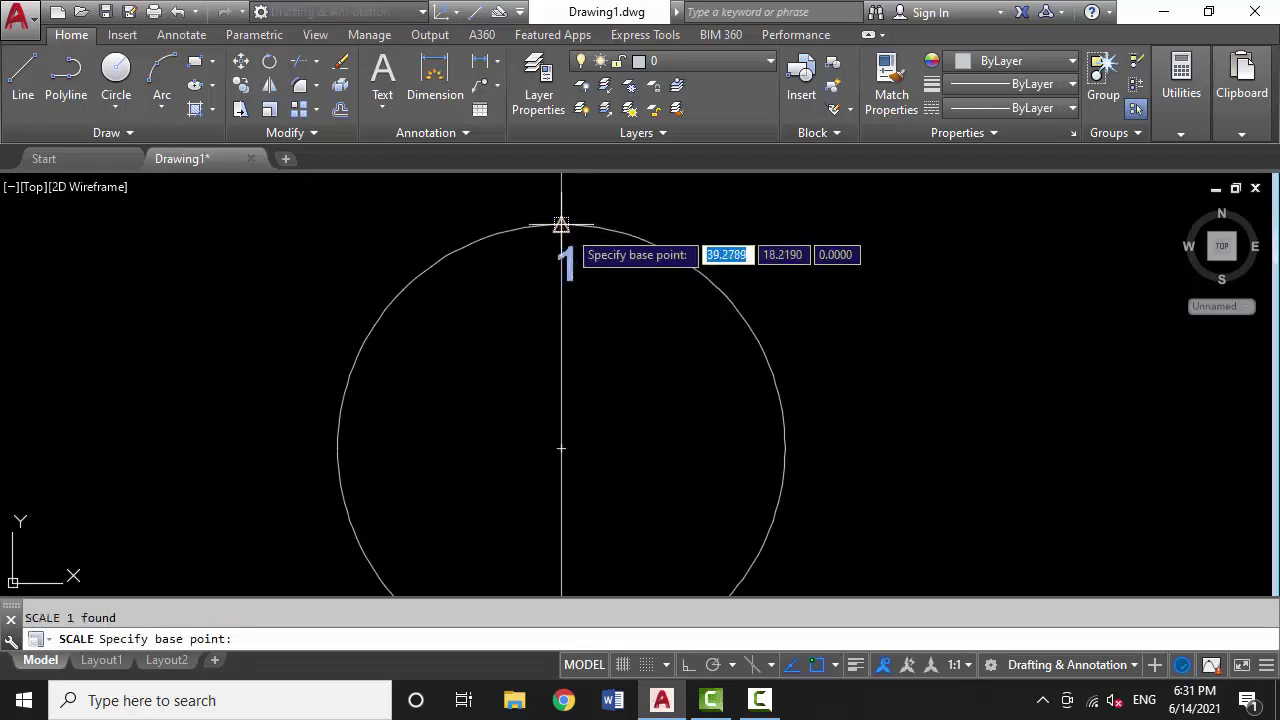
left_click(561, 224)
type("1.3")
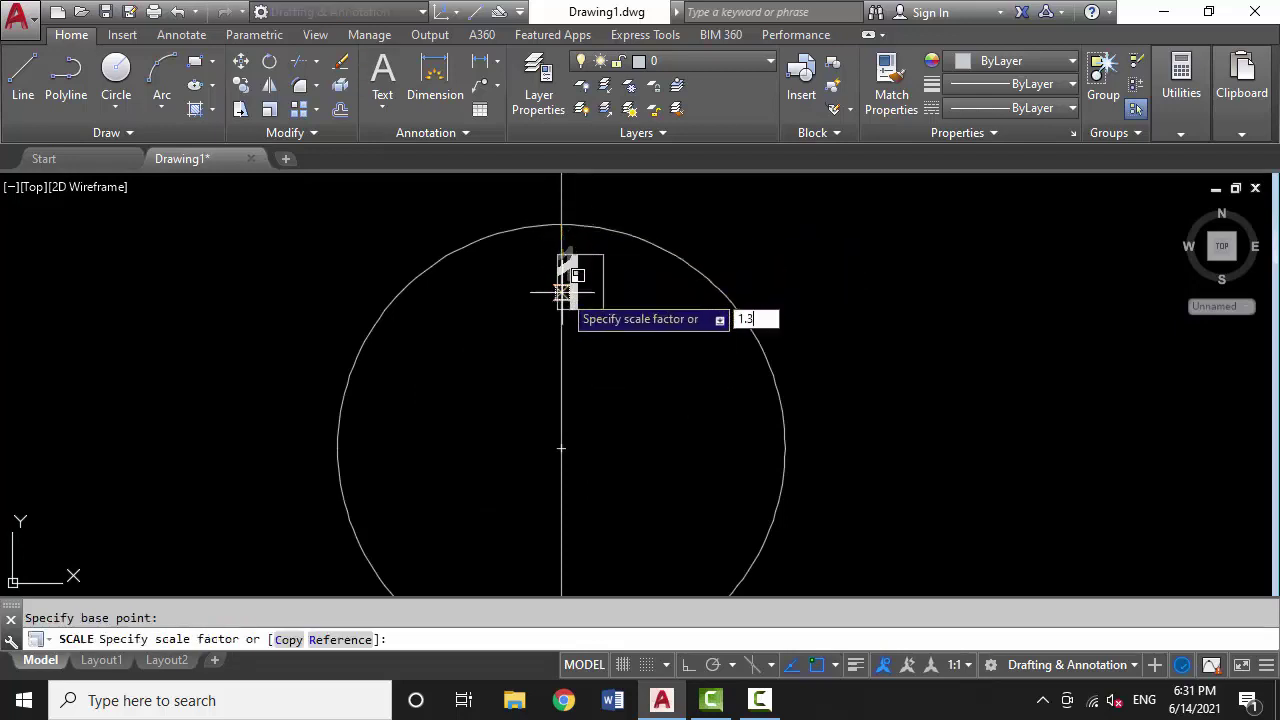
key("Return")
scroll(570, 302, "down", 2)
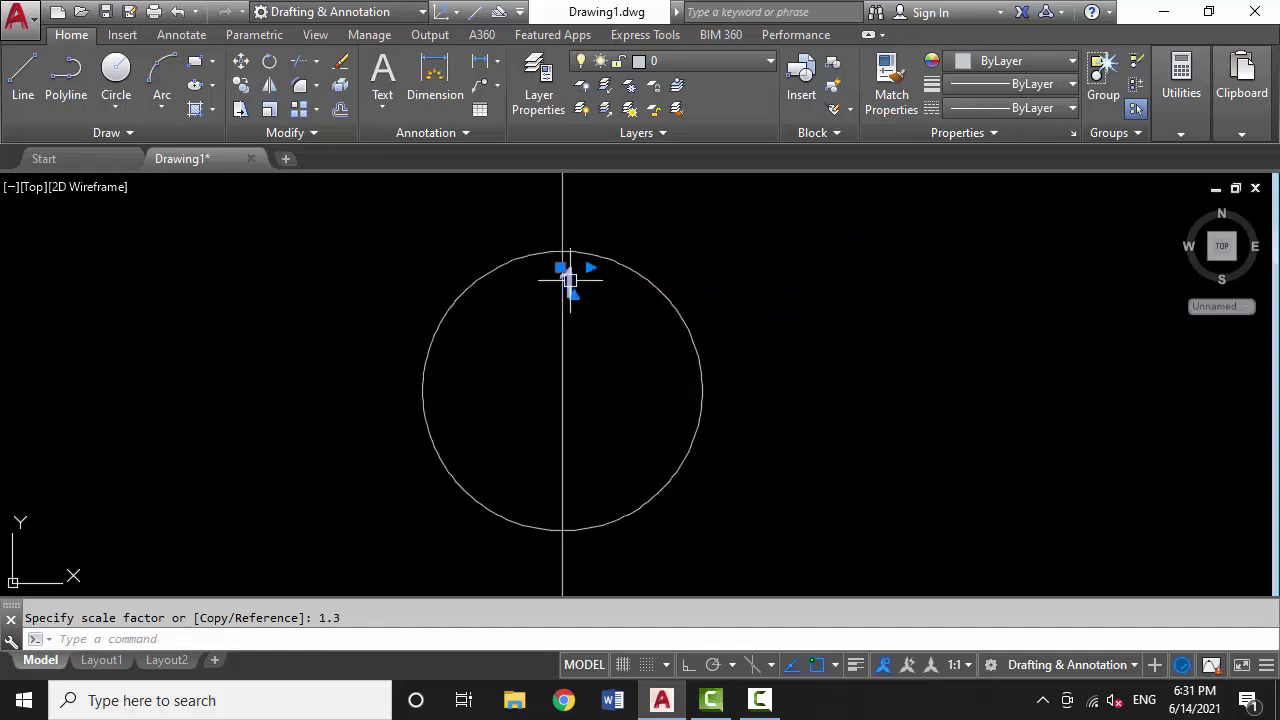
type("ar")
key("Return")
key("Return")
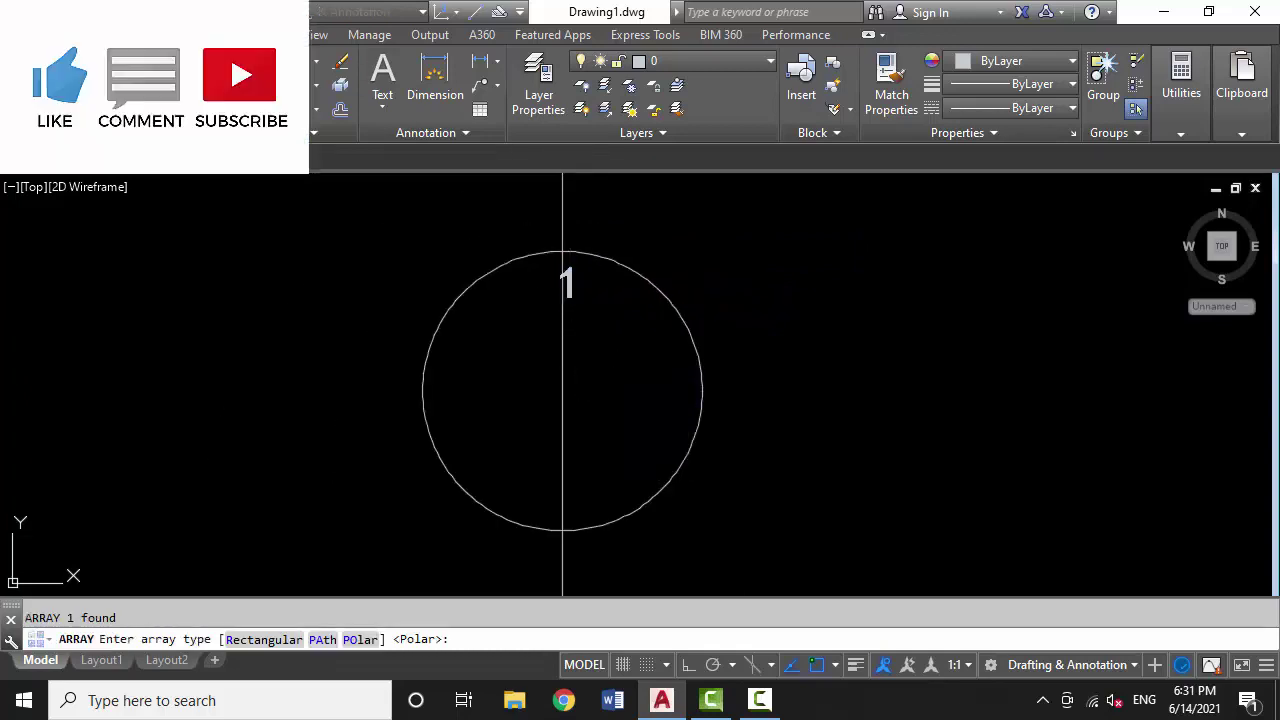
Polar-array the numeral into 12 upright copies around the circle's centre
left_click(562, 391)
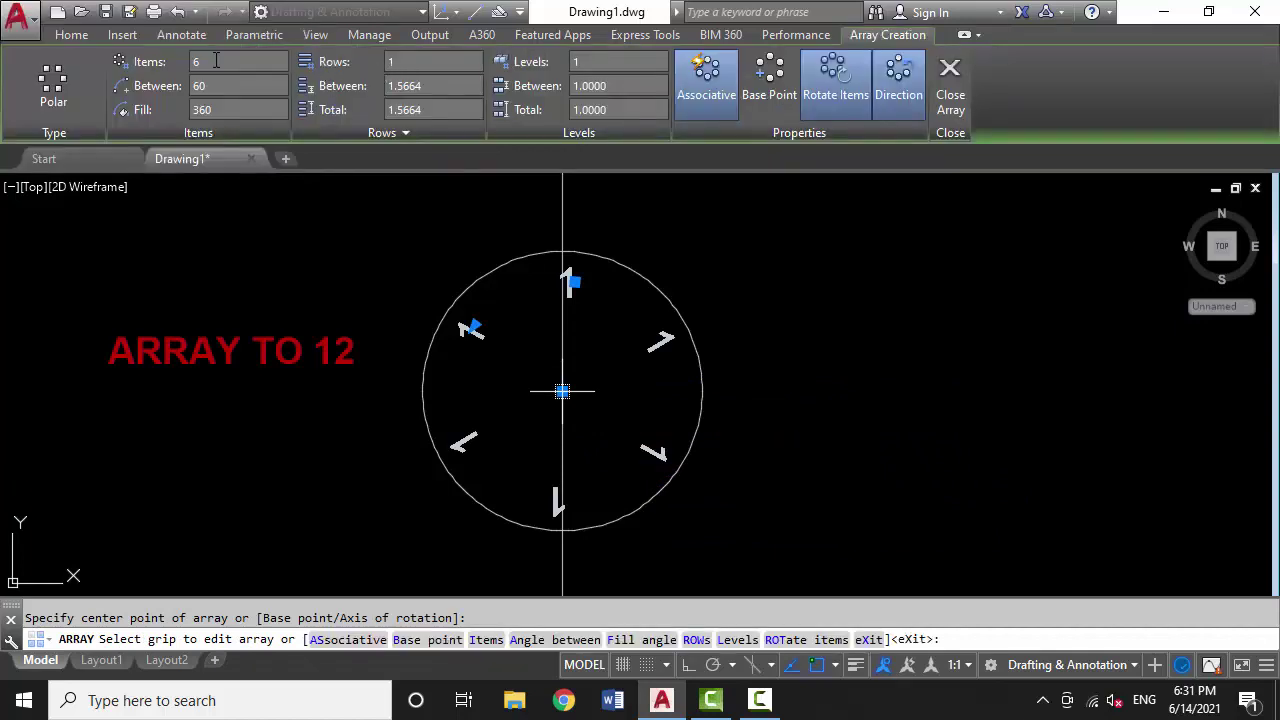
type("12")
key("Return")
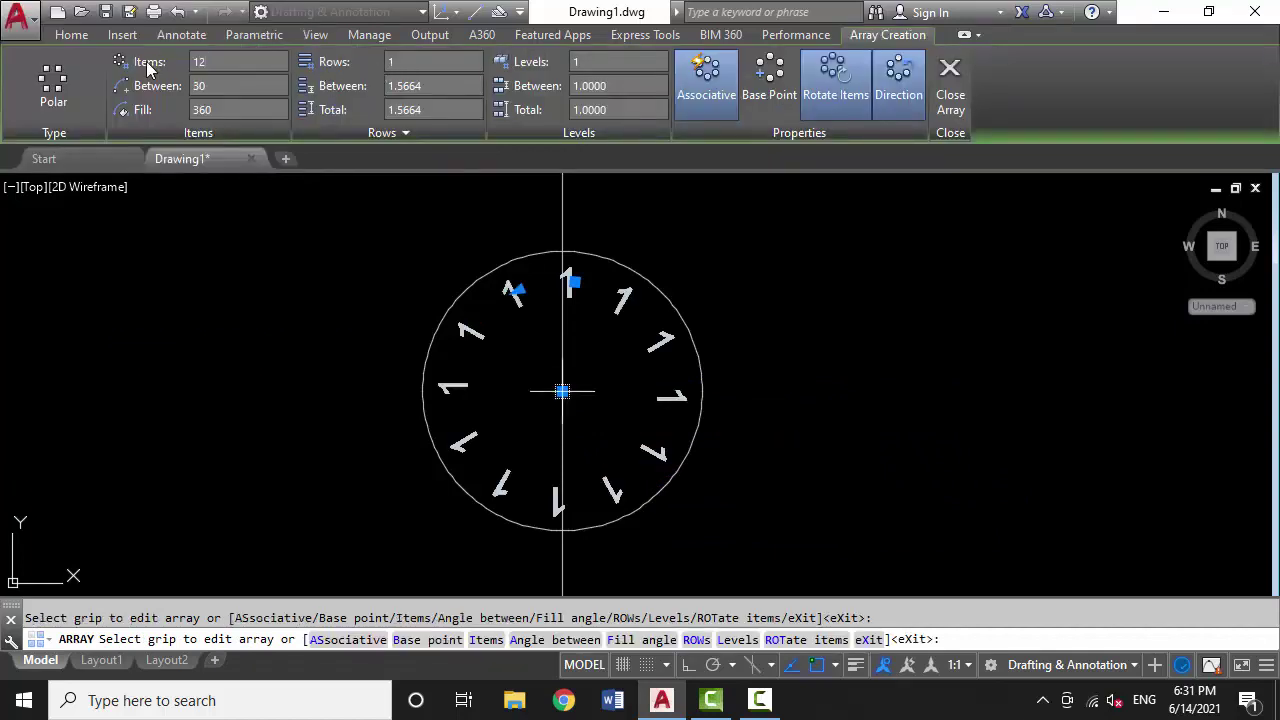
left_click(835, 80)
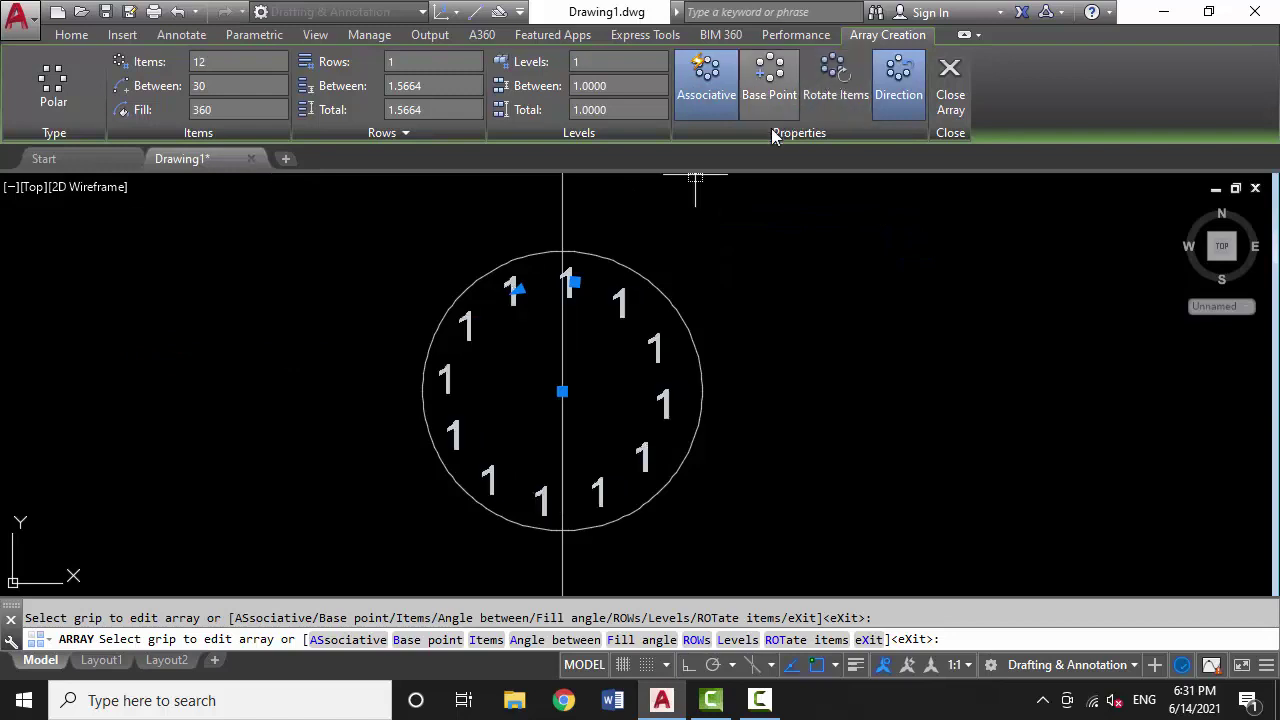
scroll(694, 303, "down", 2)
scroll(614, 394, "up", 2)
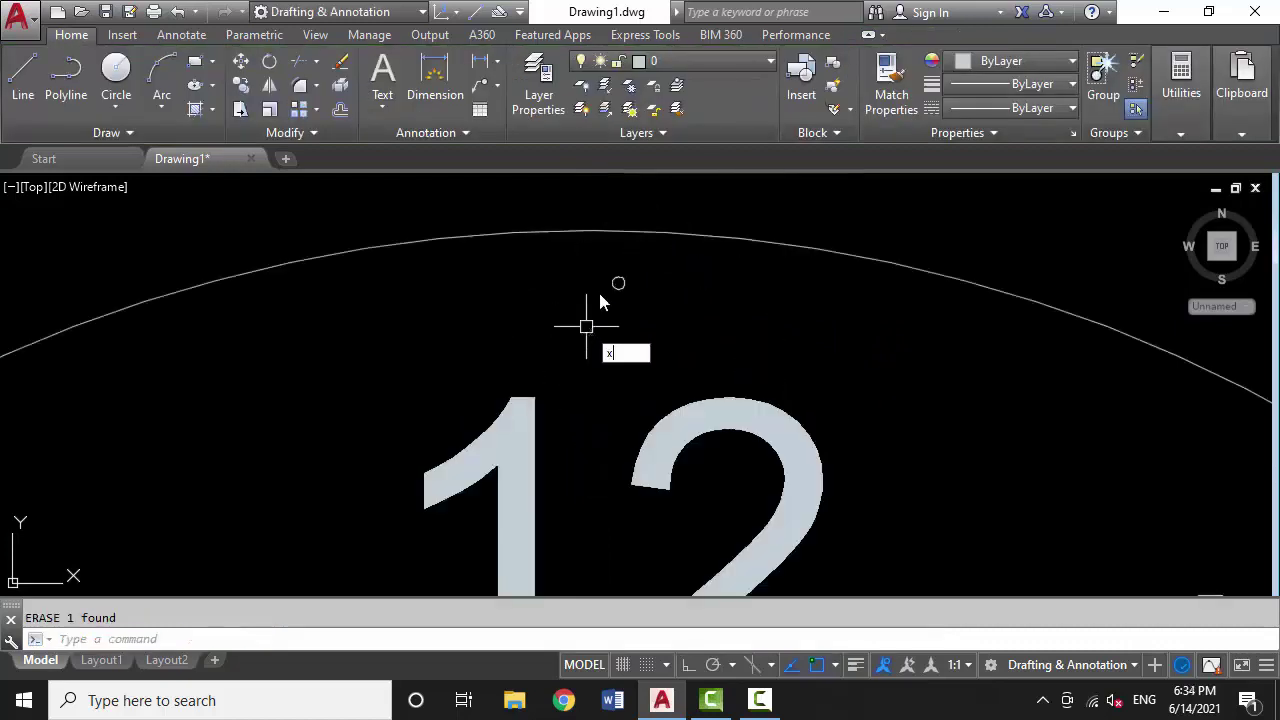
Draw a short vertical line from the dial's top edge above the 12
type("l")
key("Return")
left_click(590, 232)
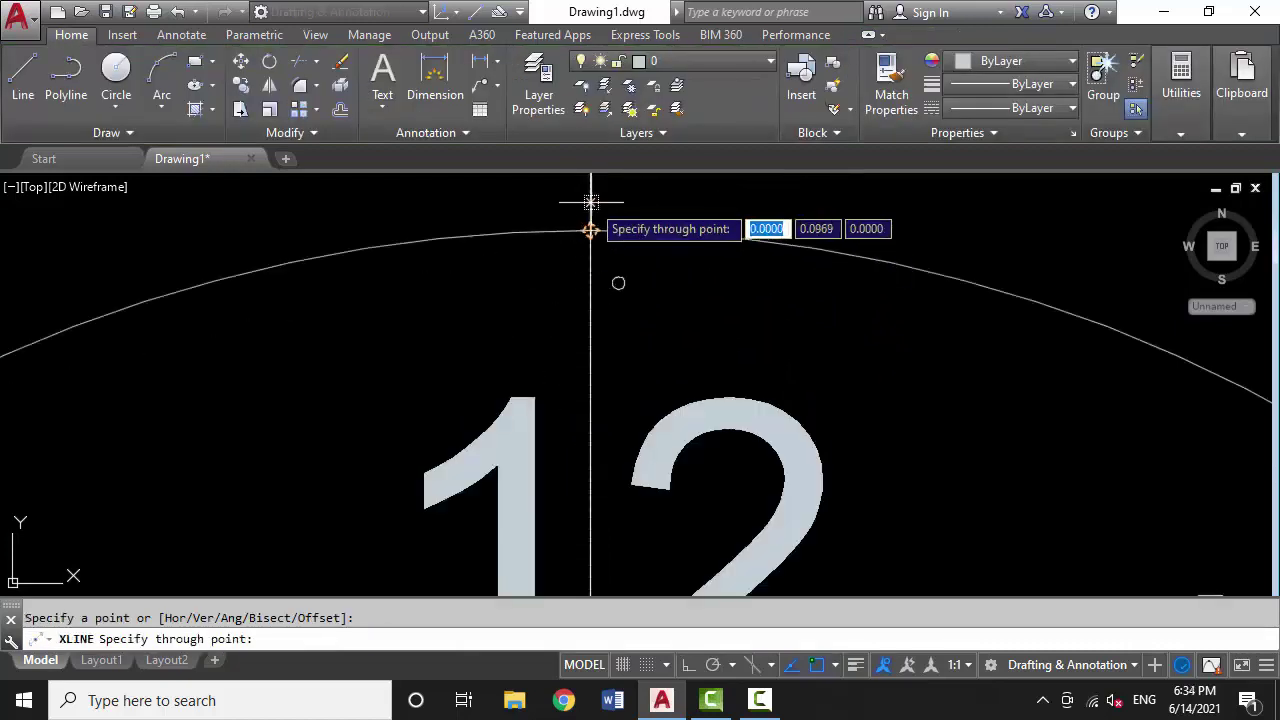
left_click(590, 203)
key("Return")
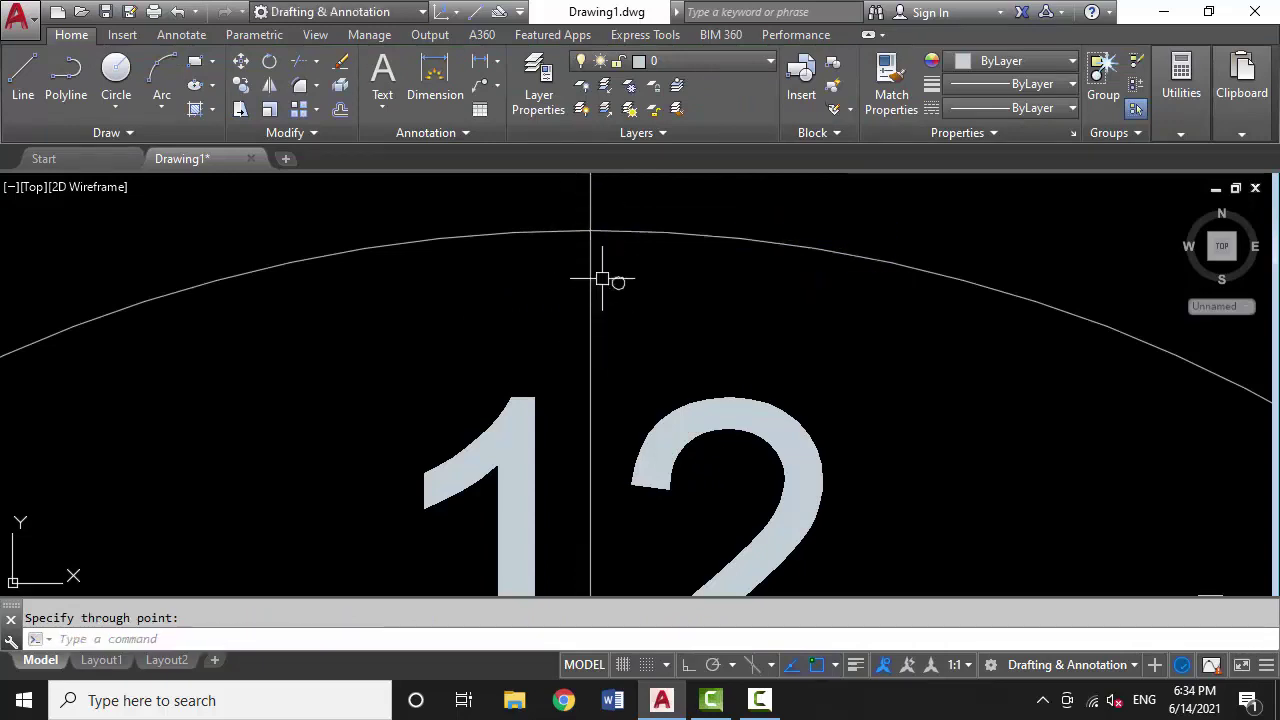
type("pl")
key("Return")
left_click(590, 232)
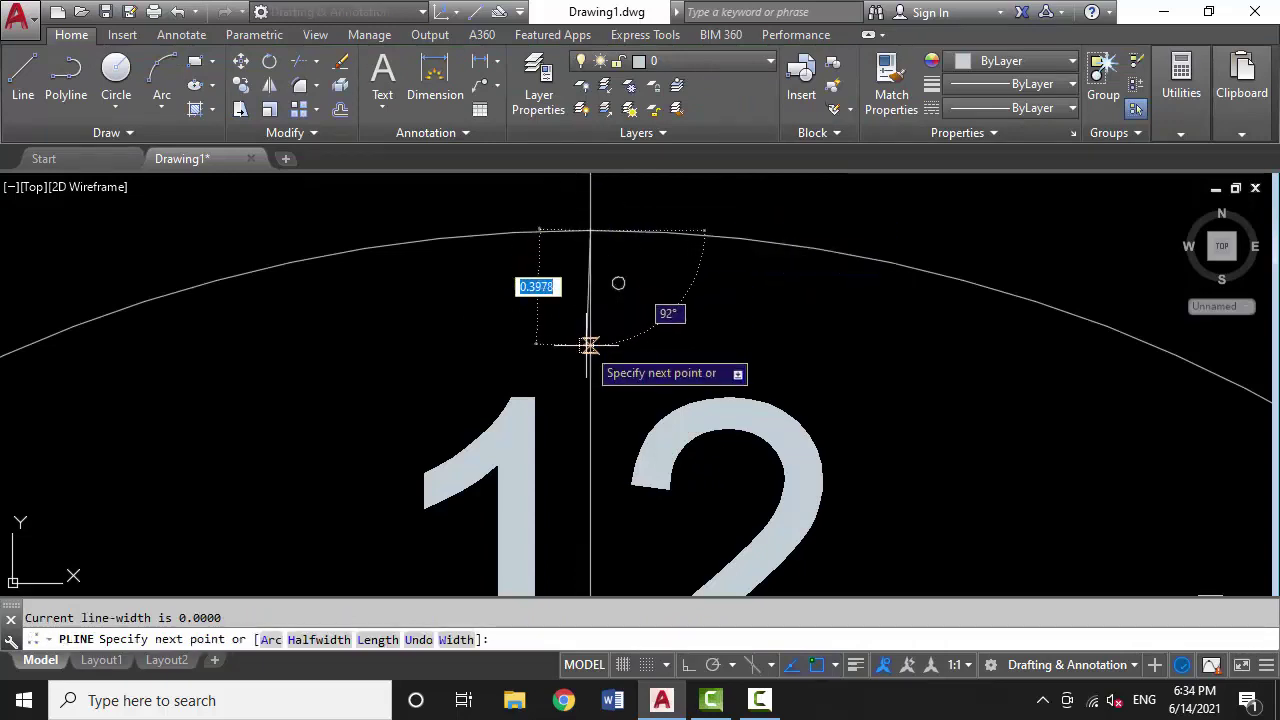
key("Return")
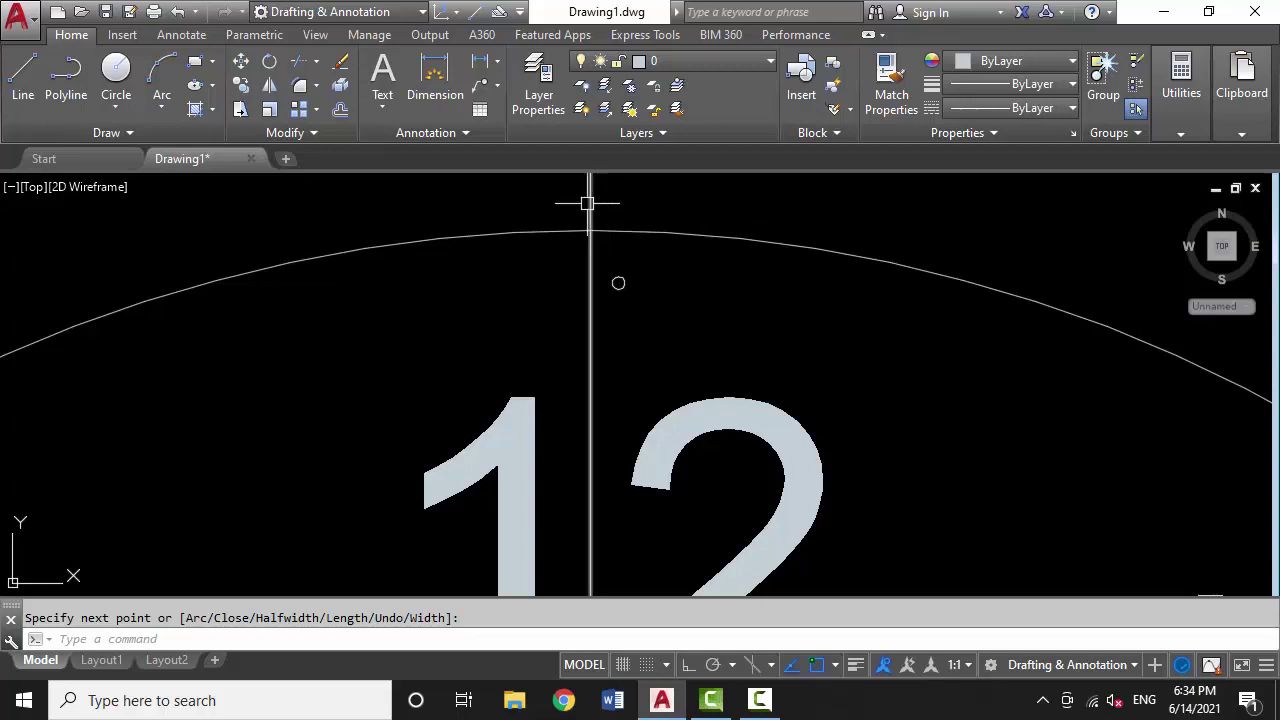
Erase the long vertical construction line
left_click(590, 203)
key("Delete")
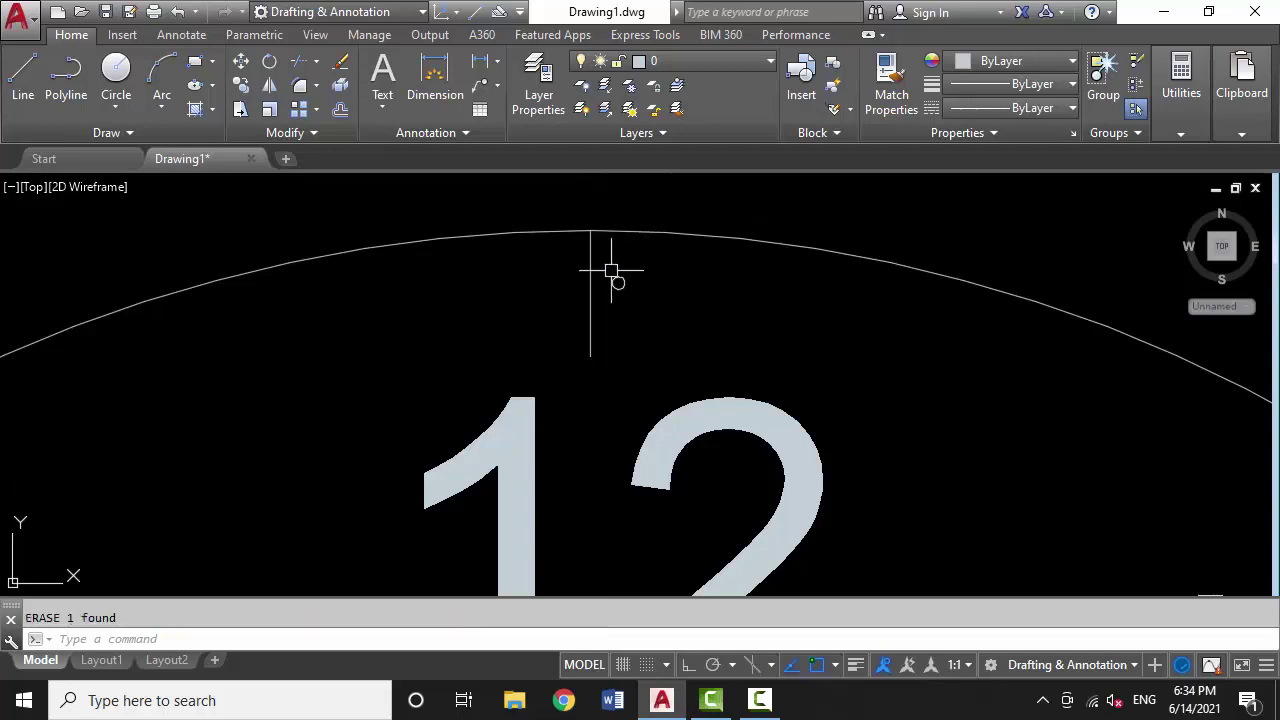
type("SWE")
key("Return")
Sweep the small circle along the short line to form a thin rod
left_click(618, 283)
key("Return")
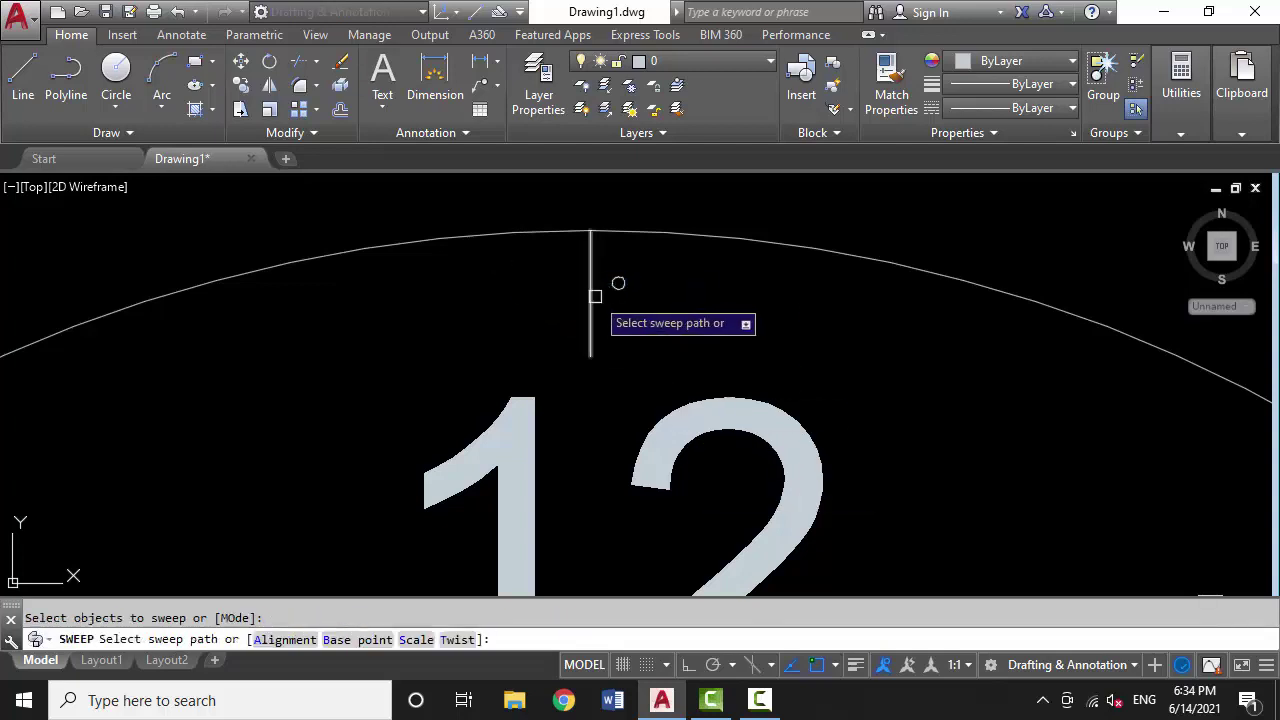
left_click(590, 298)
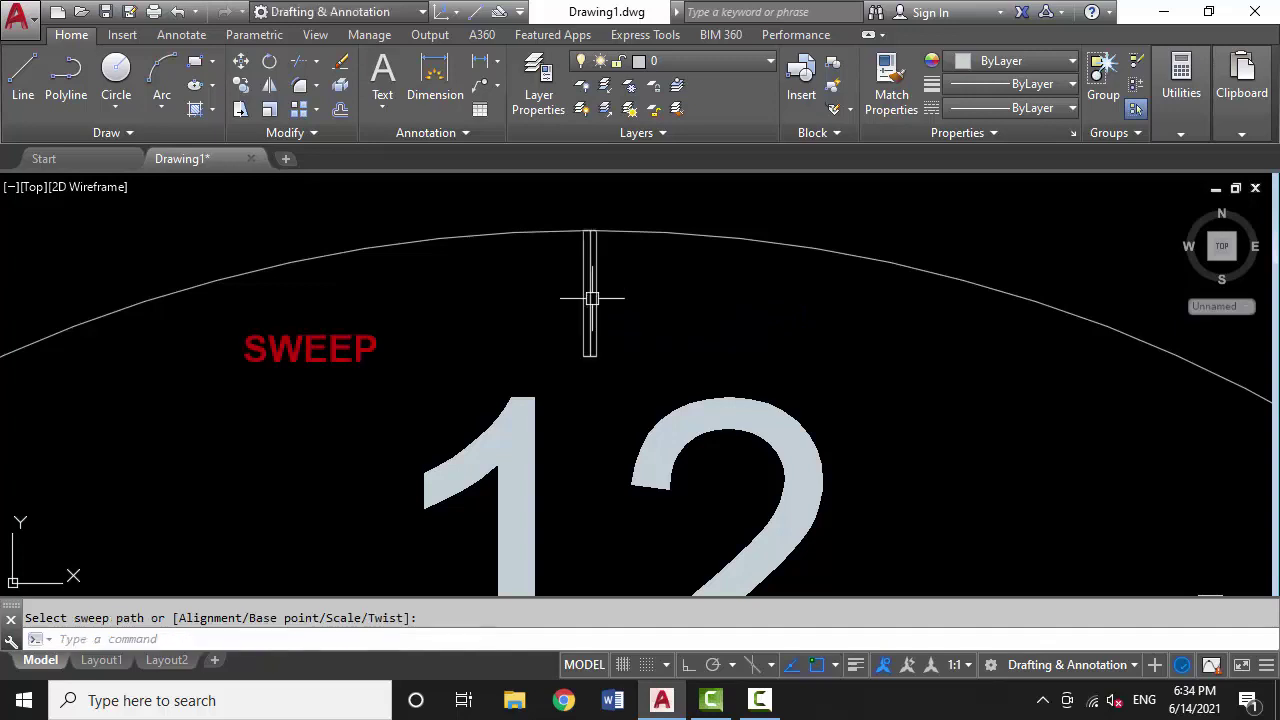
scroll(592, 298, "down", 3)
scroll(605, 255, "down", 5)
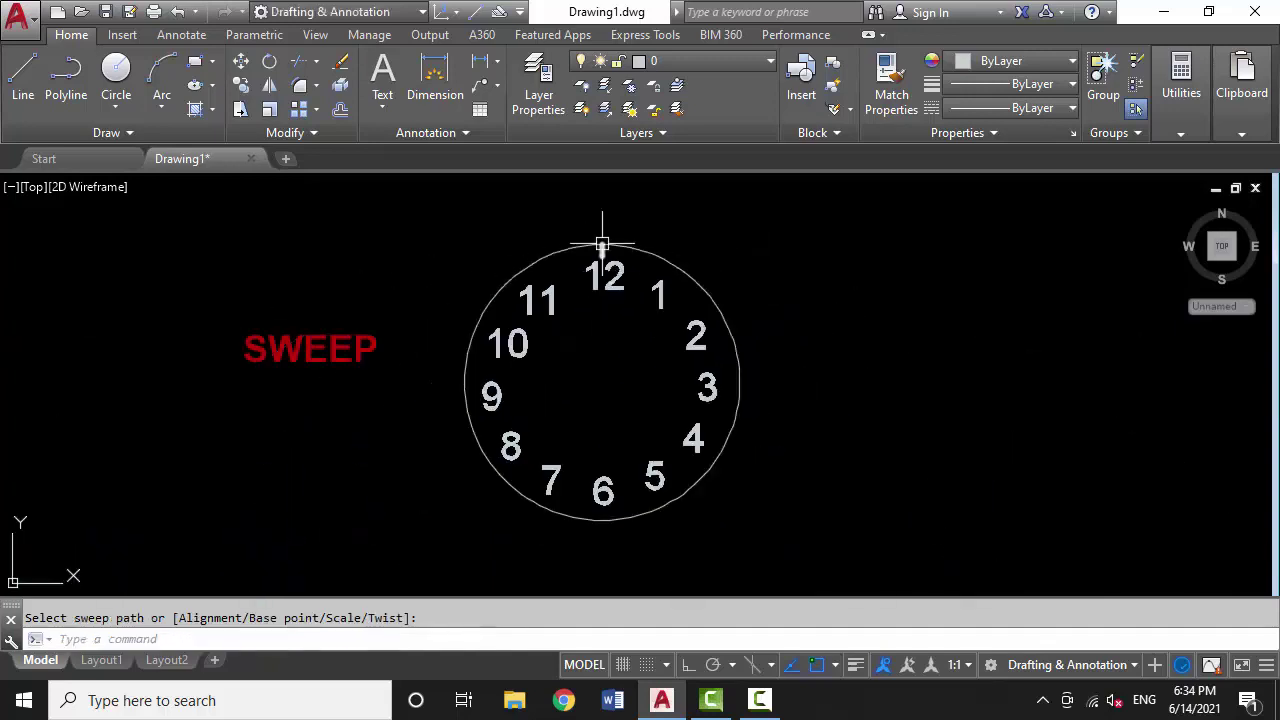
scroll(600, 245, "up", 4)
scroll(600, 251, "up", 2)
scroll(600, 251, "down", 2)
scroll(608, 300, "down", 3)
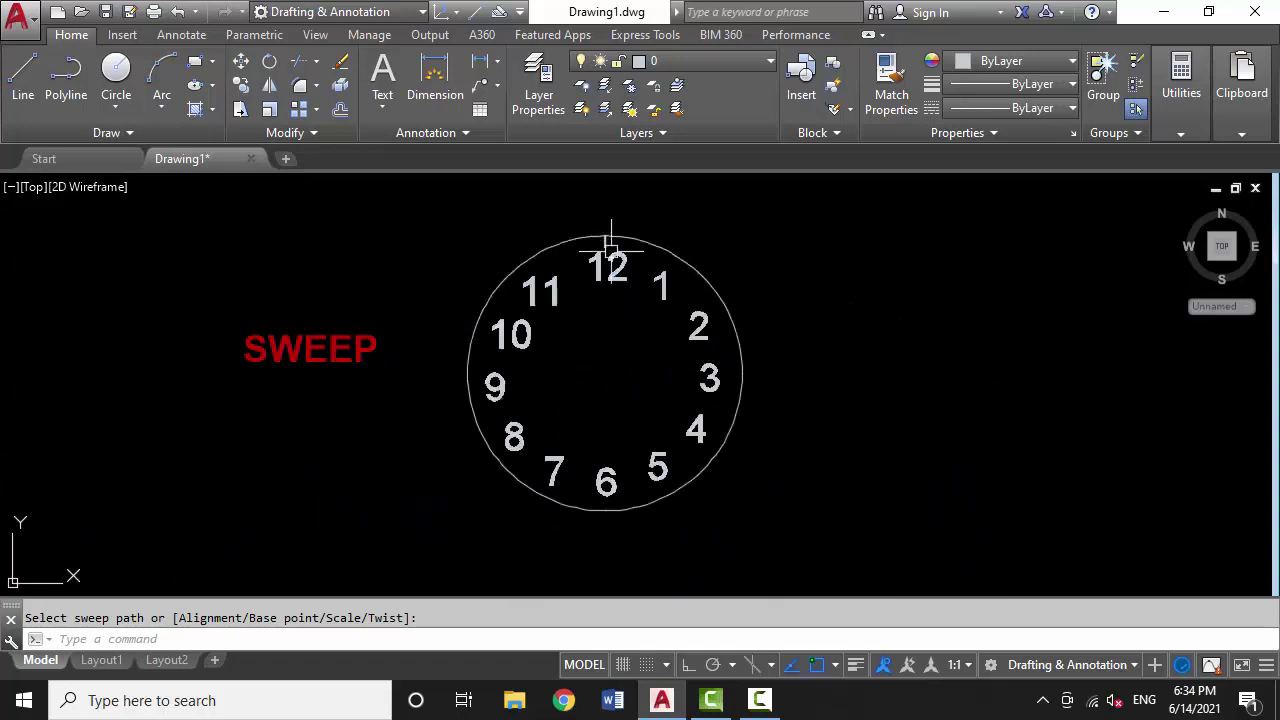
scroll(606, 220, "up", 2)
scroll(515, 205, "up", 3)
scroll(518, 393, "up", 2)
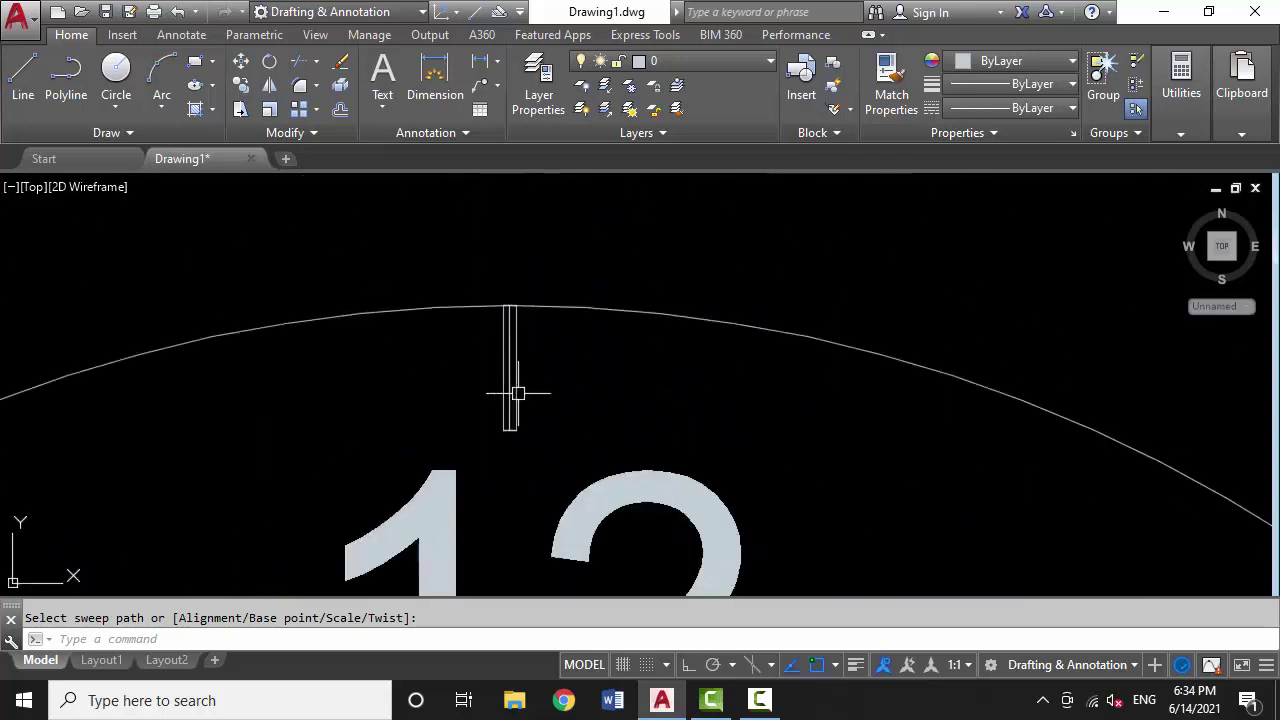
Copy the rod from its top end to a point just to its right
left_click(515, 340)
scroll(530, 328, "up", 2)
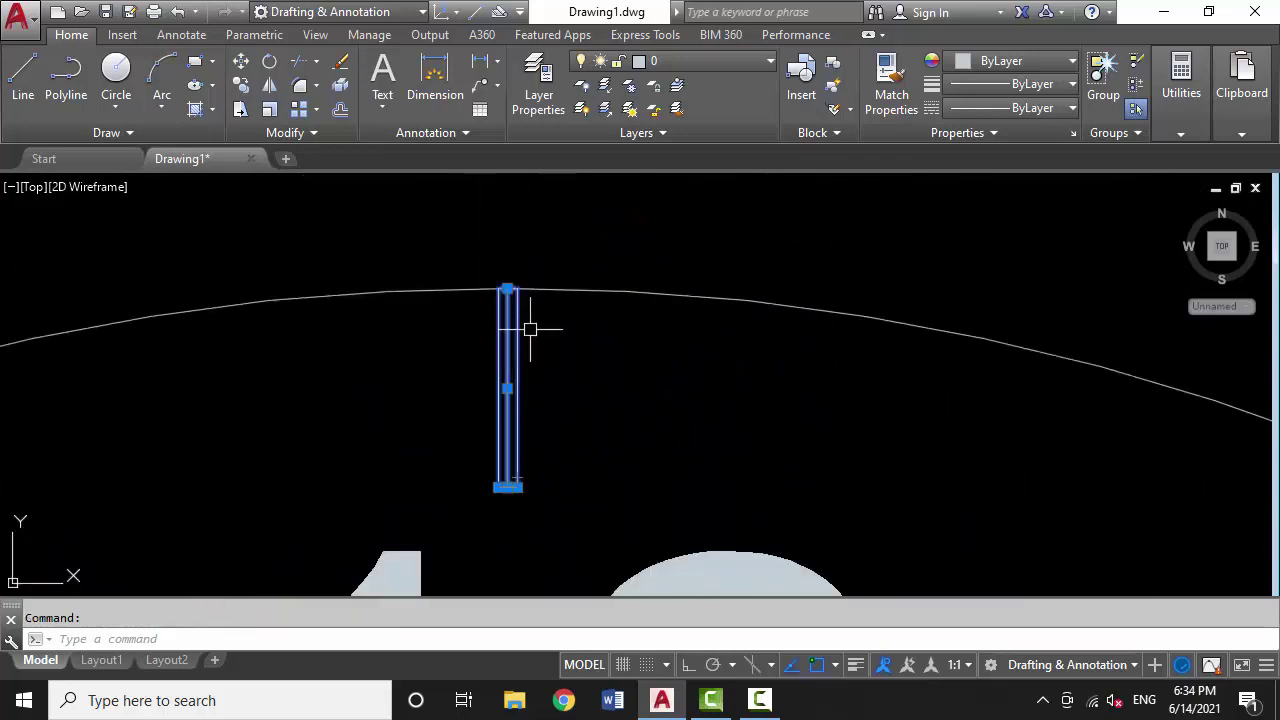
type("Co")
key("Return")
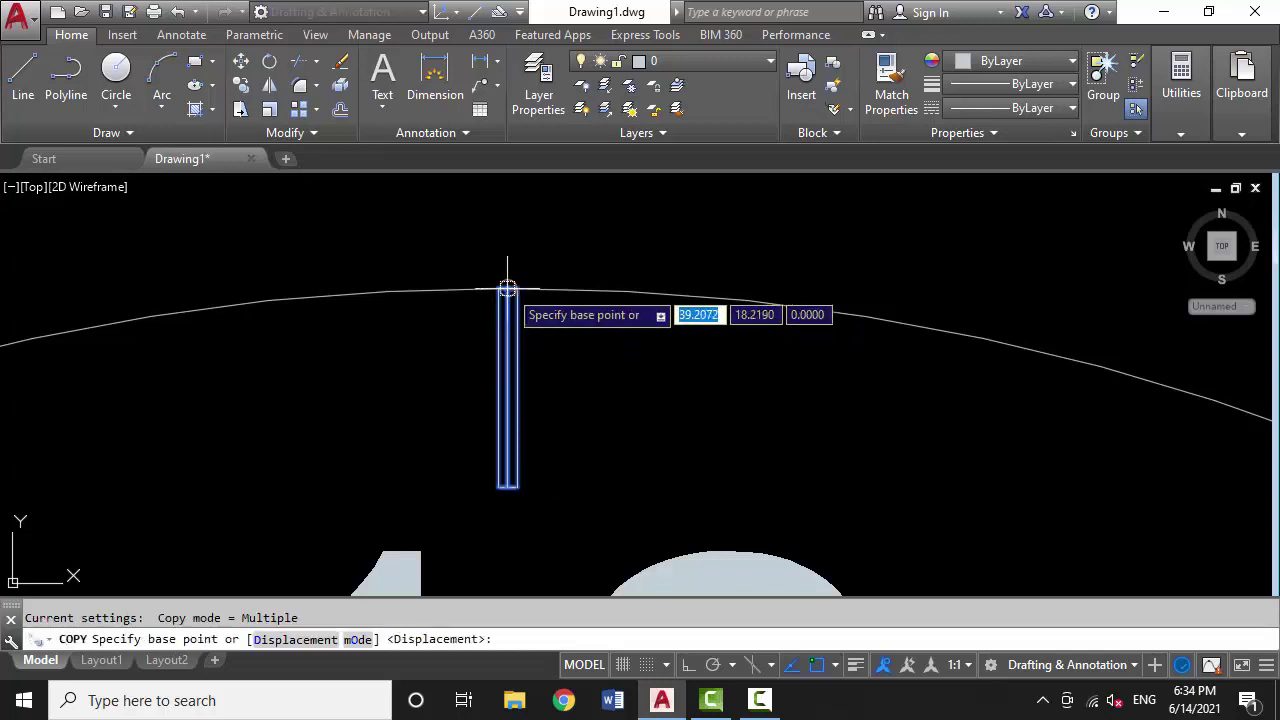
left_click(508, 289)
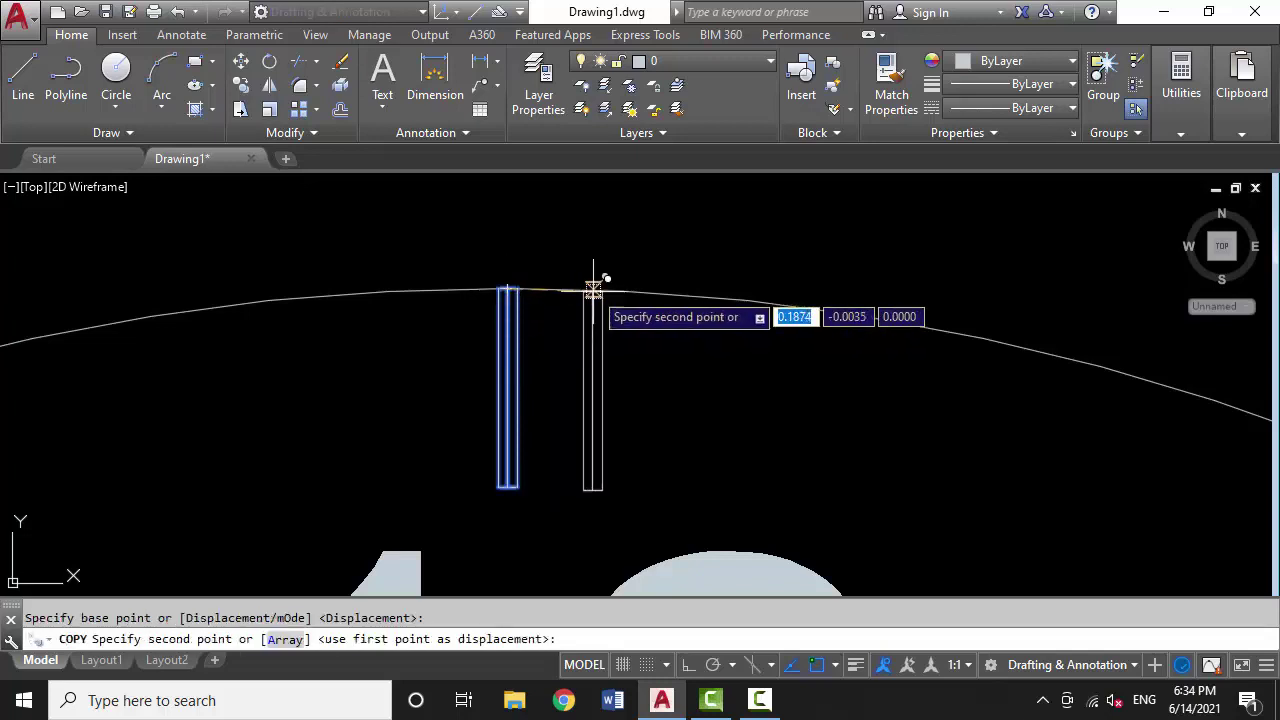
left_click(593, 289)
scroll(585, 292, "down", 5)
Slice the copied rod with a two-point plane, then undo the misplaced cut
scroll(646, 223, "up", 3)
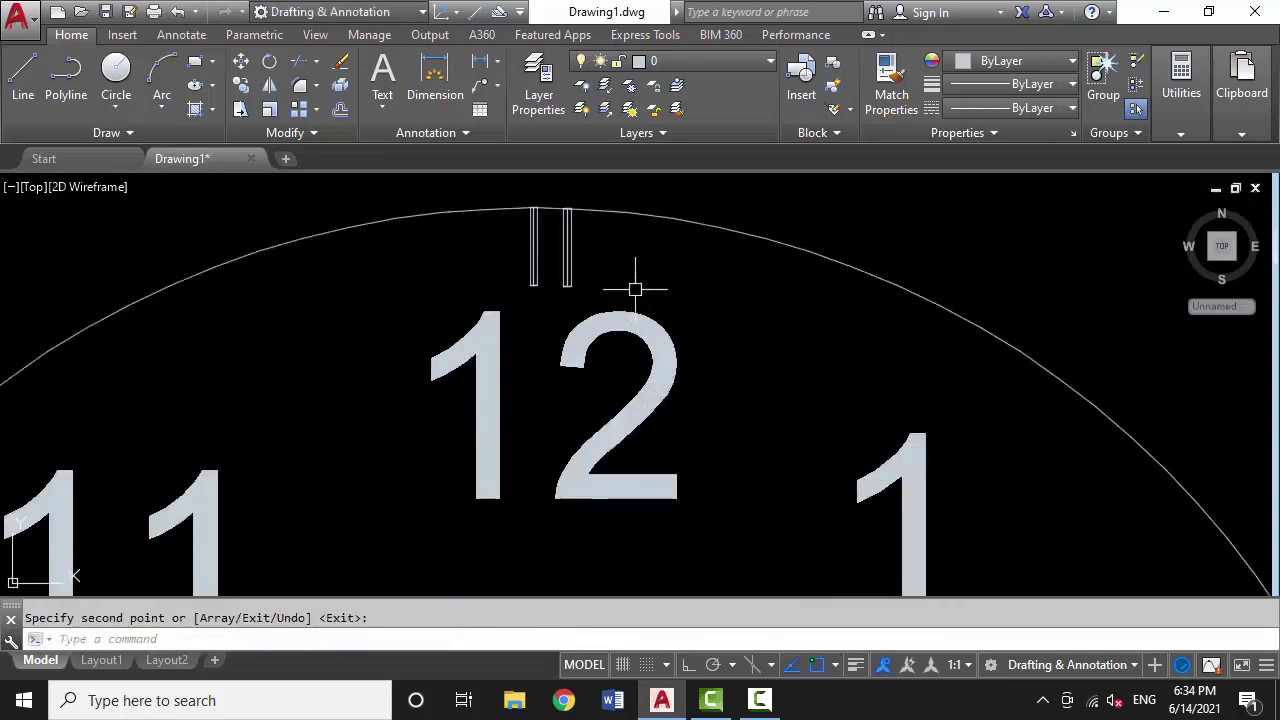
scroll(634, 283, "up", 3)
scroll(564, 291, "down", 4)
type("s")
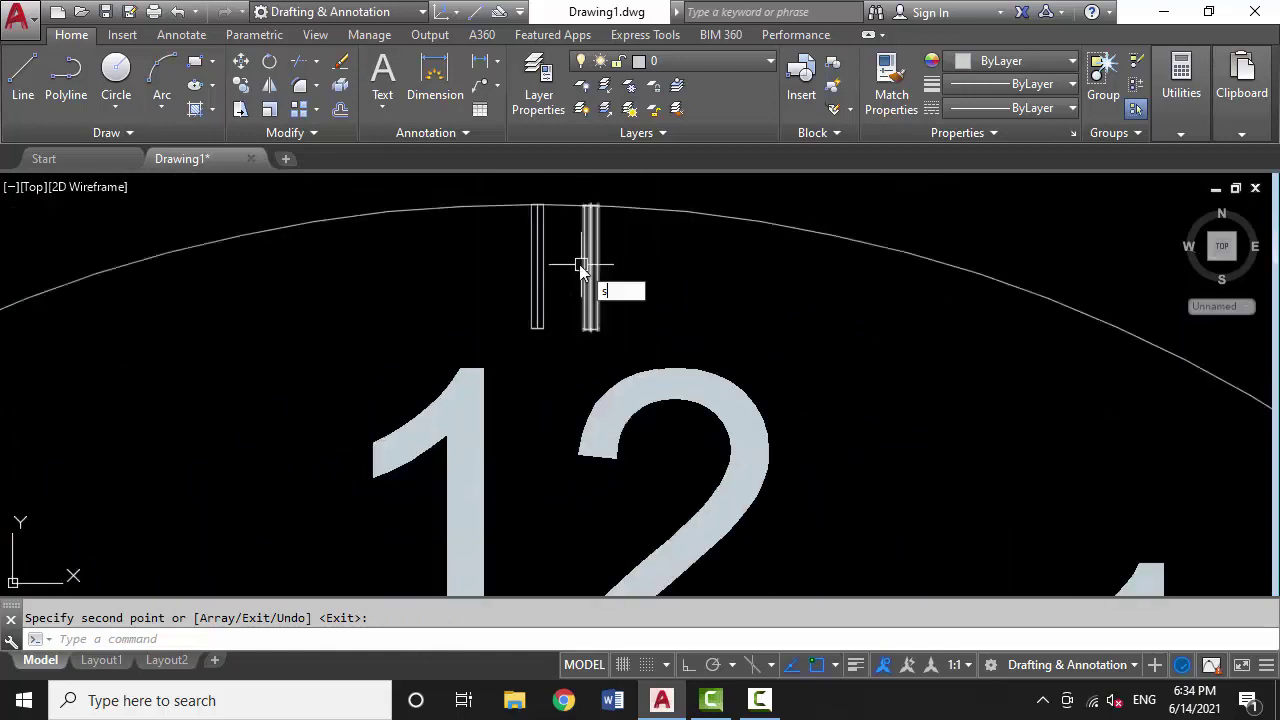
type("i")
key("Escape")
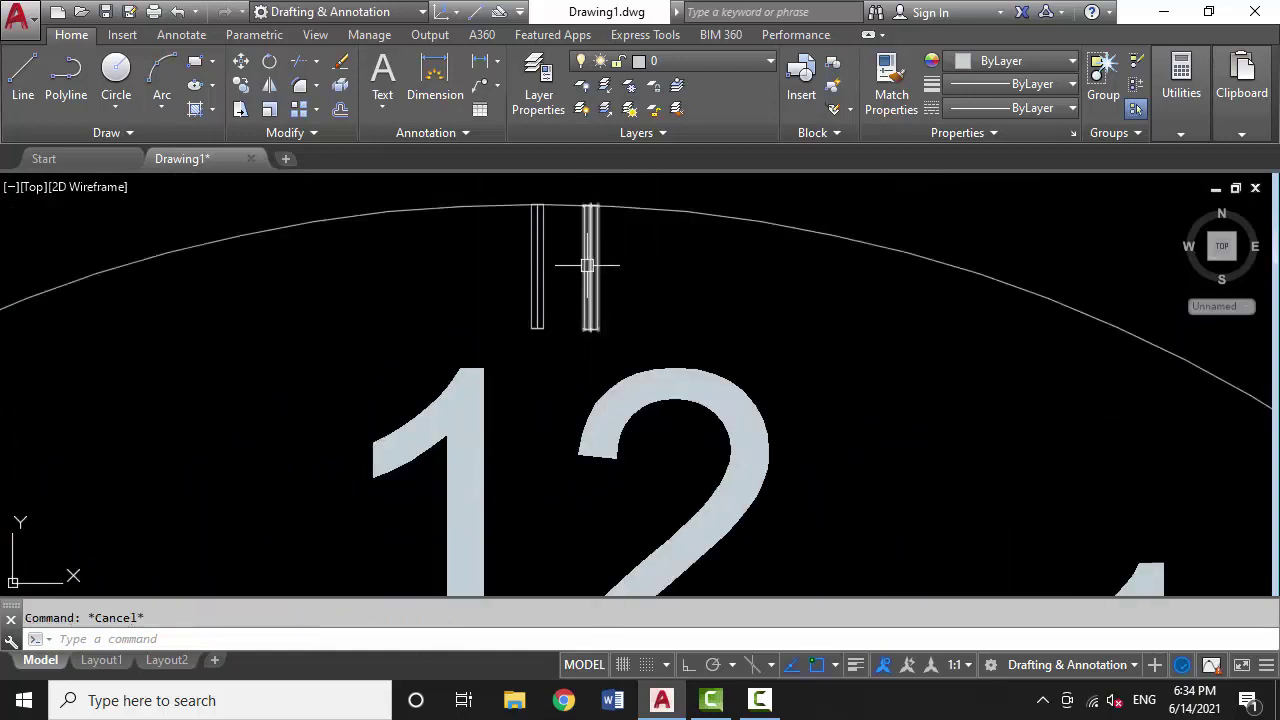
type("l")
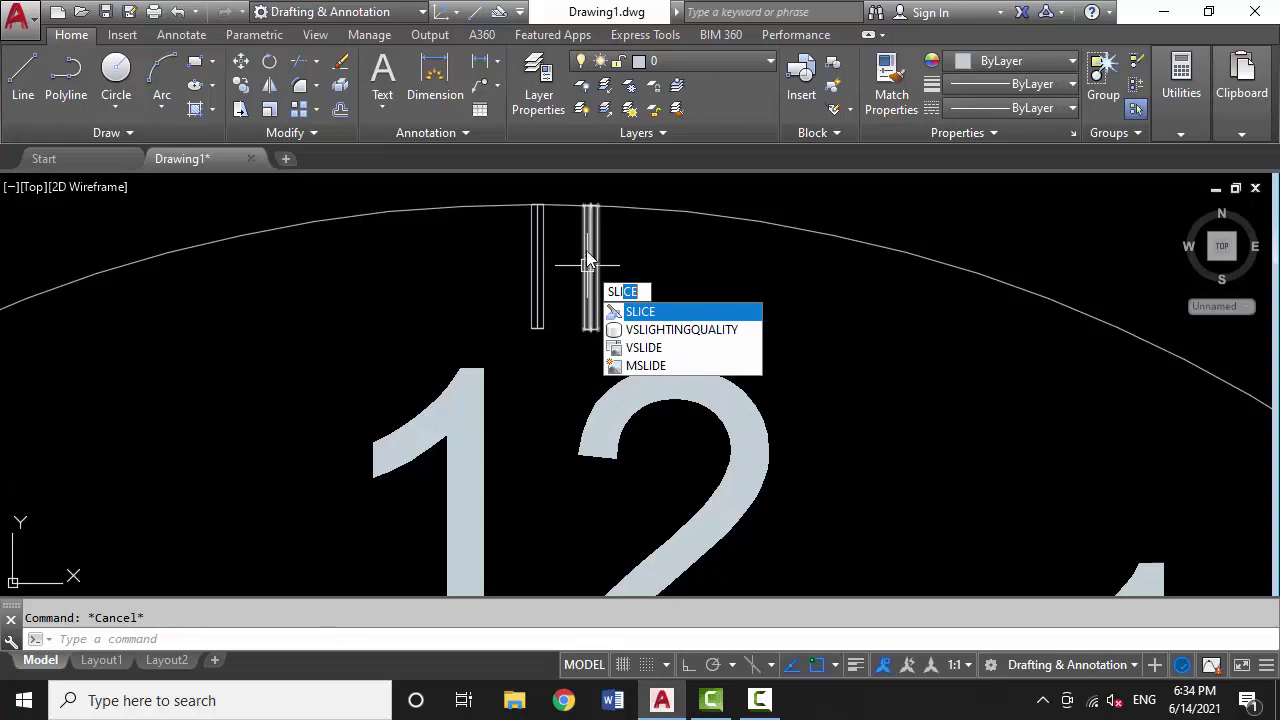
key("Return")
left_click(588, 262)
key("Return")
scroll(572, 245, "up", 2)
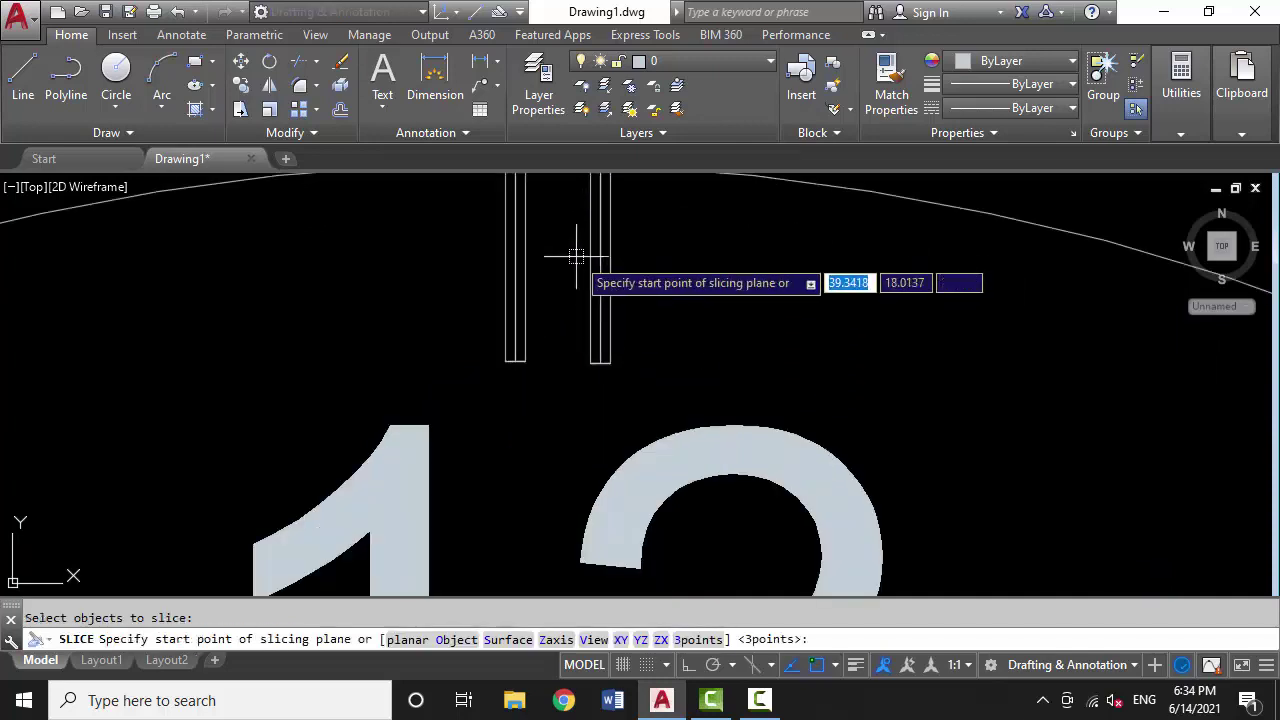
left_click(576, 257)
left_click(706, 250)
key("Return")
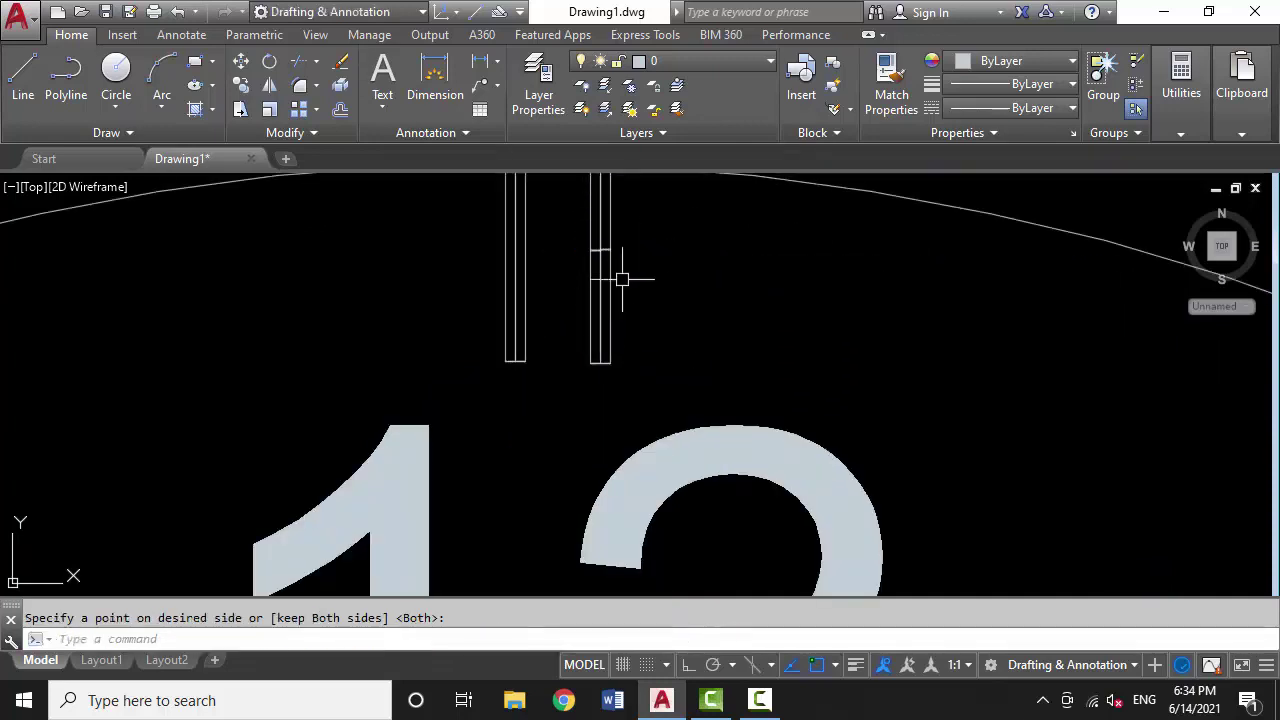
key("ctrl+z")
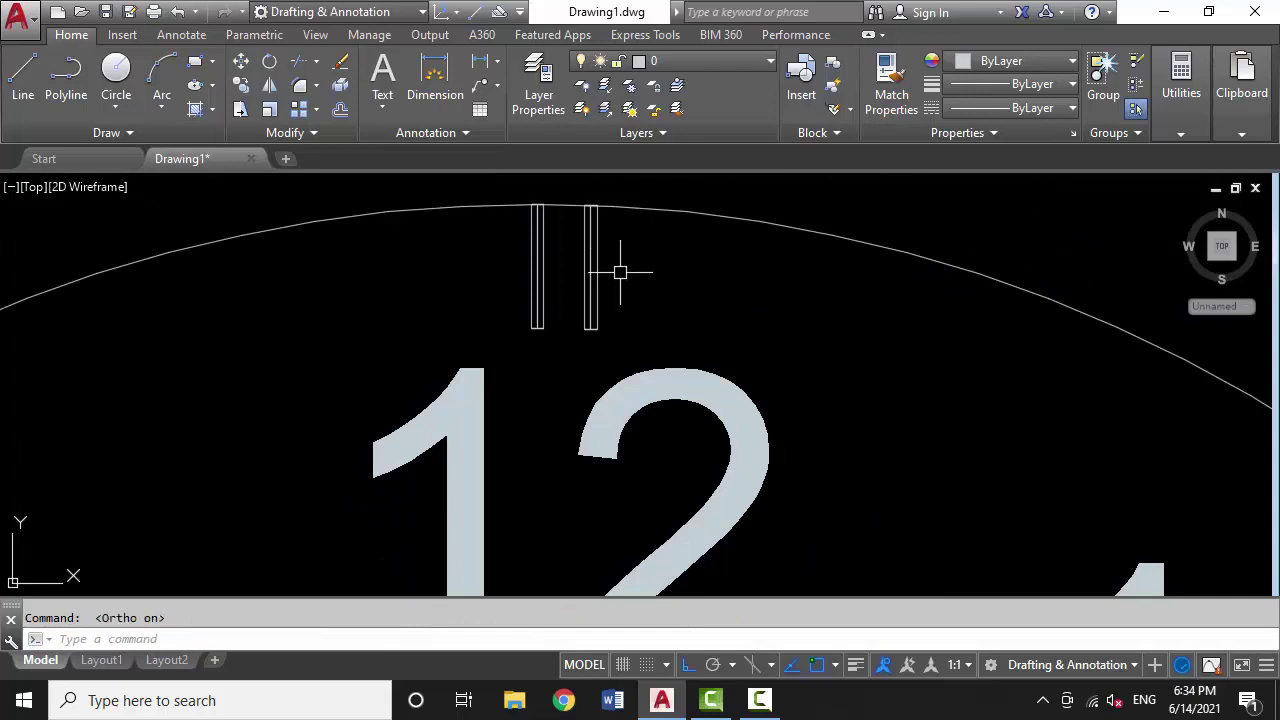
Re-slice the copied rod horizontally and delete its lower piece
type("slce")
key("Return")
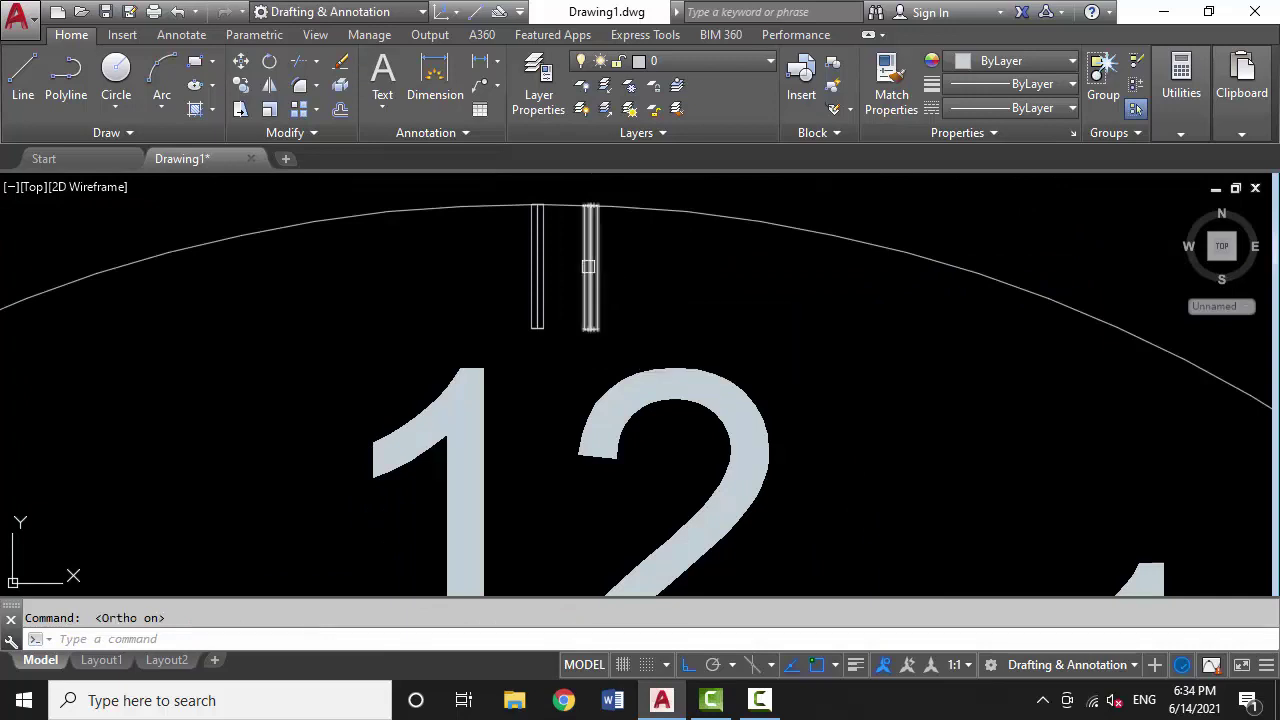
left_click(588, 250)
key("Return")
scroll(571, 264, "up", 2)
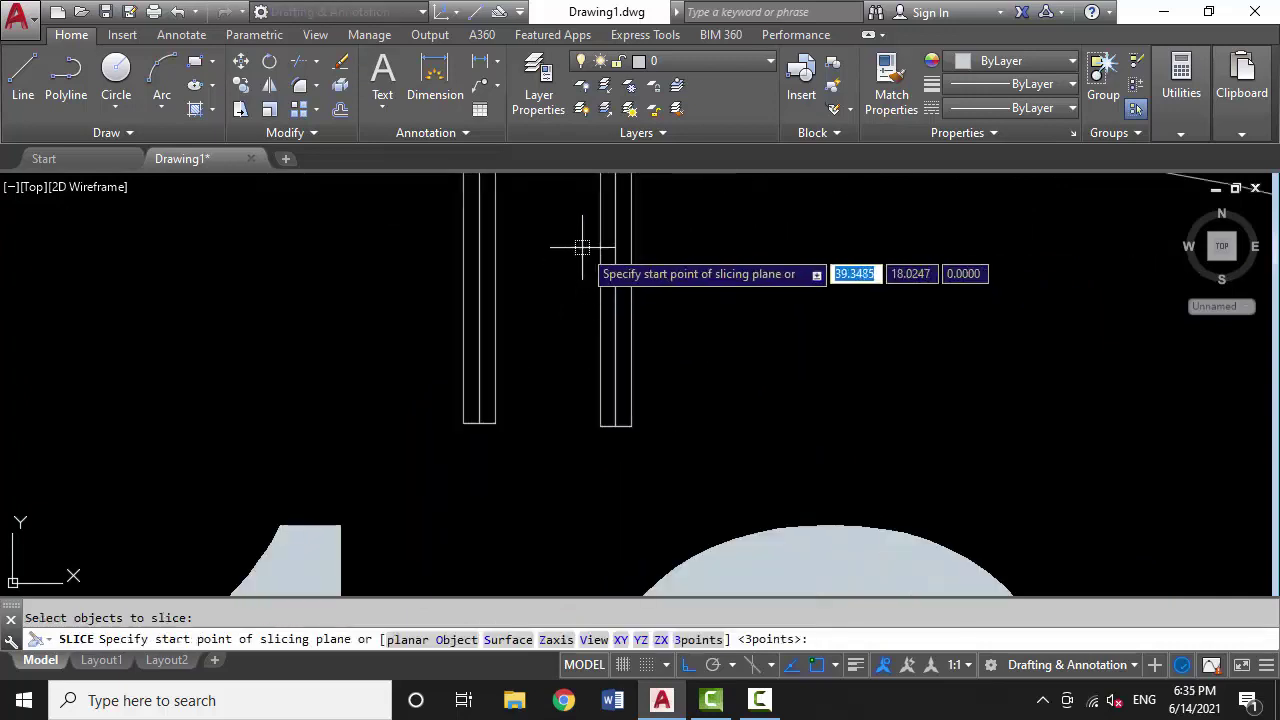
left_click(586, 251)
left_click(714, 251)
scroll(567, 285, "down", 3)
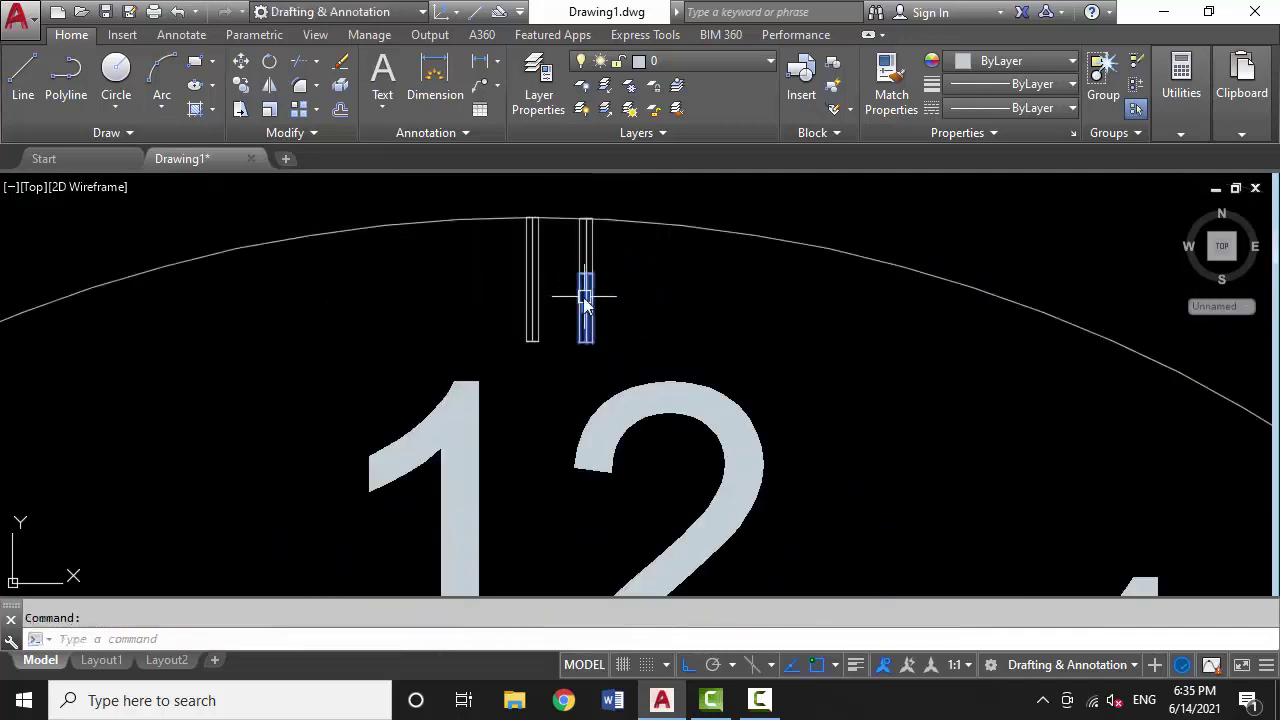
key("Delete")
scroll(590, 285, "down", 3)
scroll(640, 260, "down", 2)
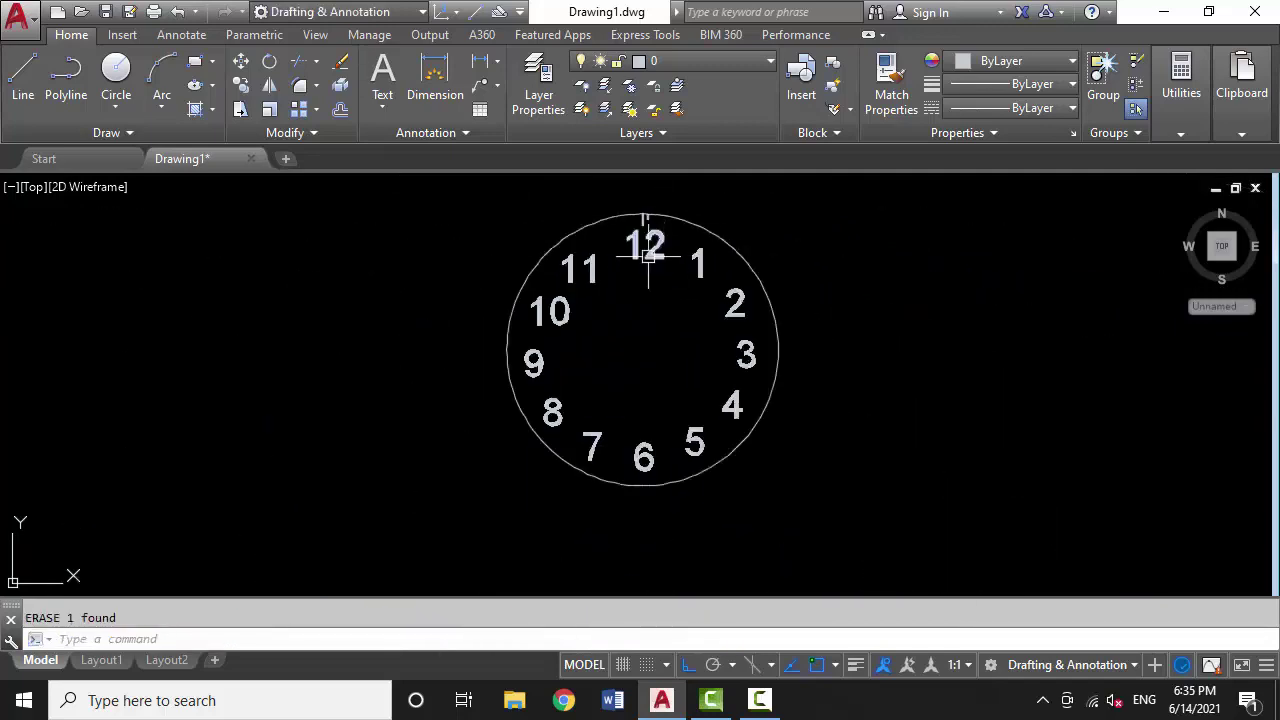
Polar-array the short tick about the clock's centre with 12 items
scroll(637, 205, "up", 3)
left_click(652, 315)
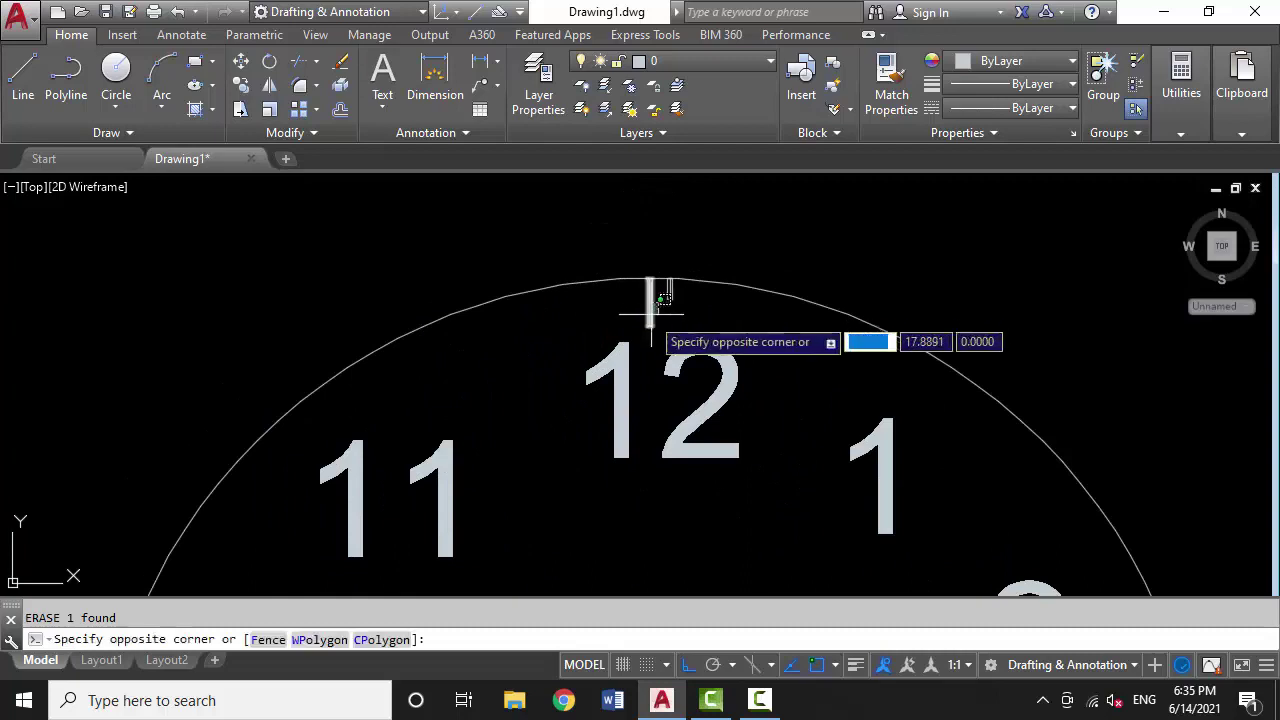
left_click(636, 283)
type("r")
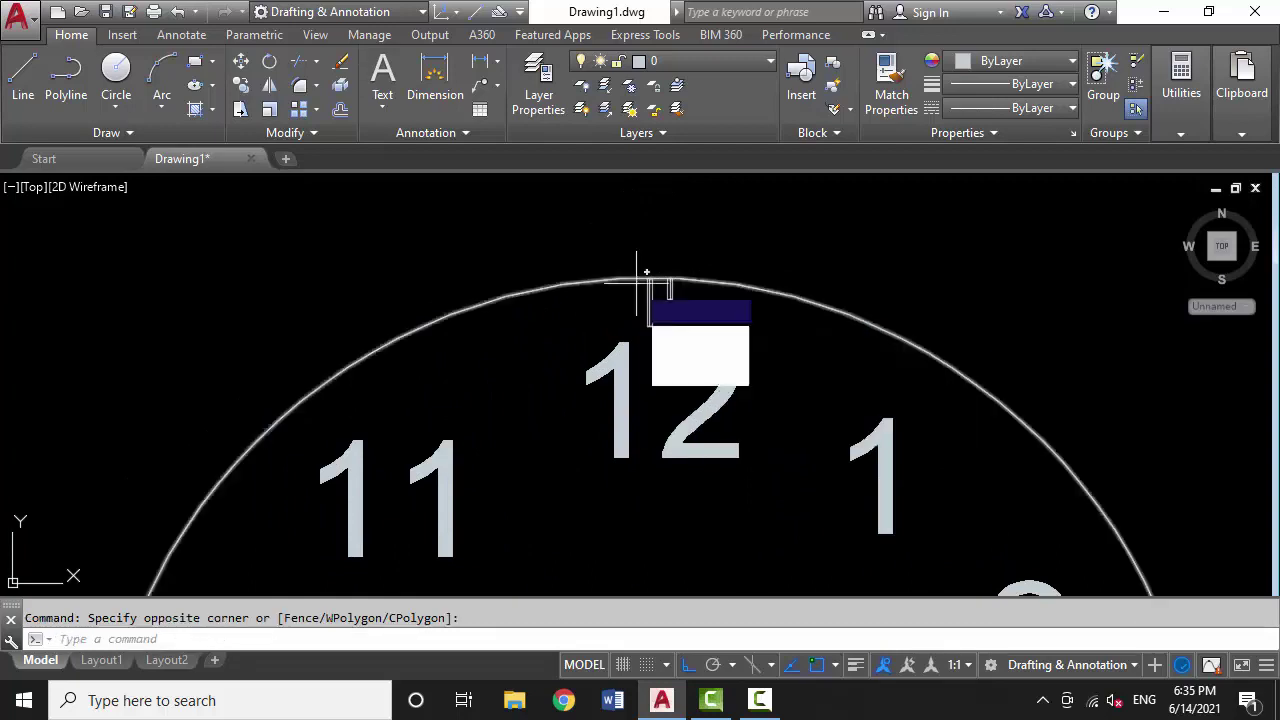
key("Return")
scroll(646, 211, "down", 2)
left_click(699, 312)
scroll(645, 270, "down", 4)
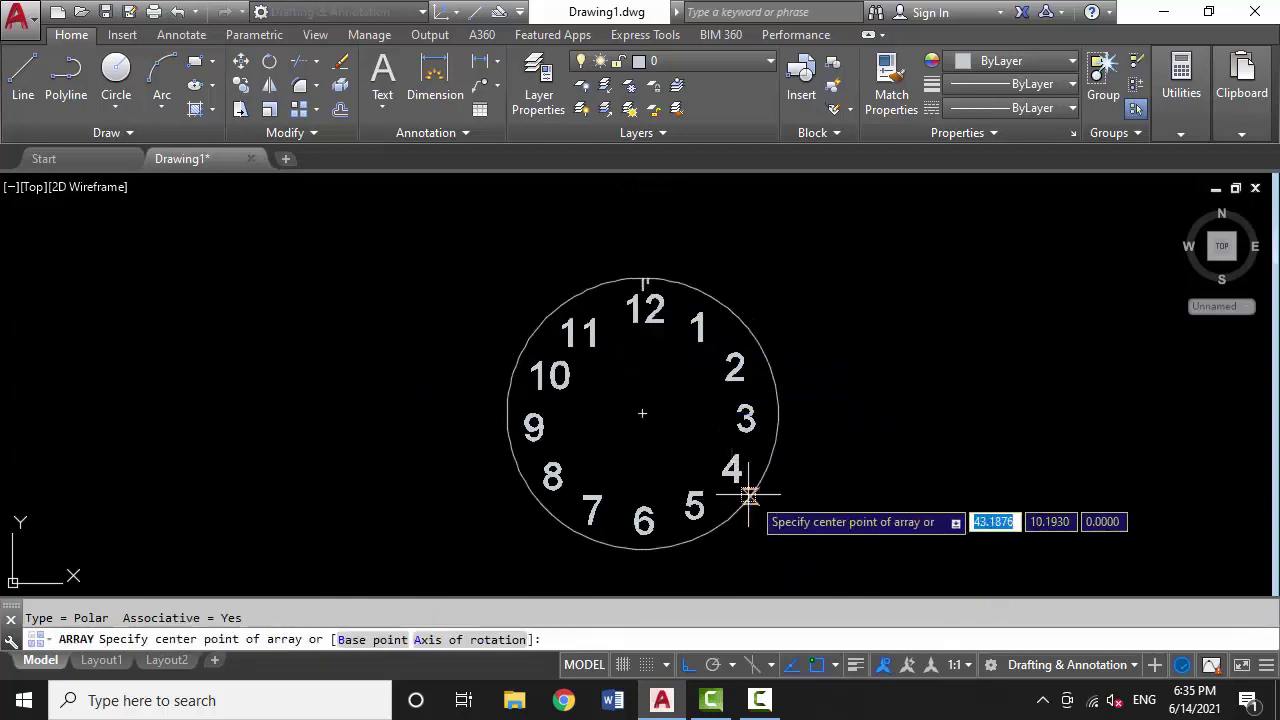
left_click(642, 413)
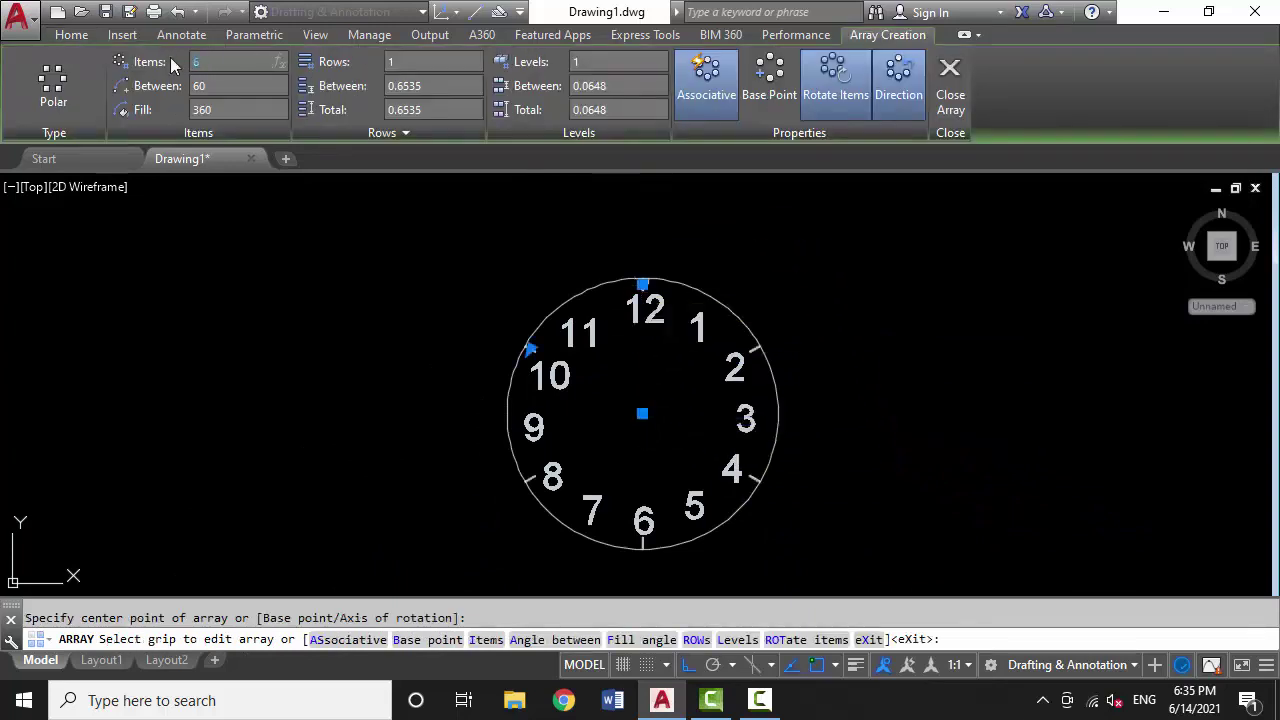
type("12")
key("Return")
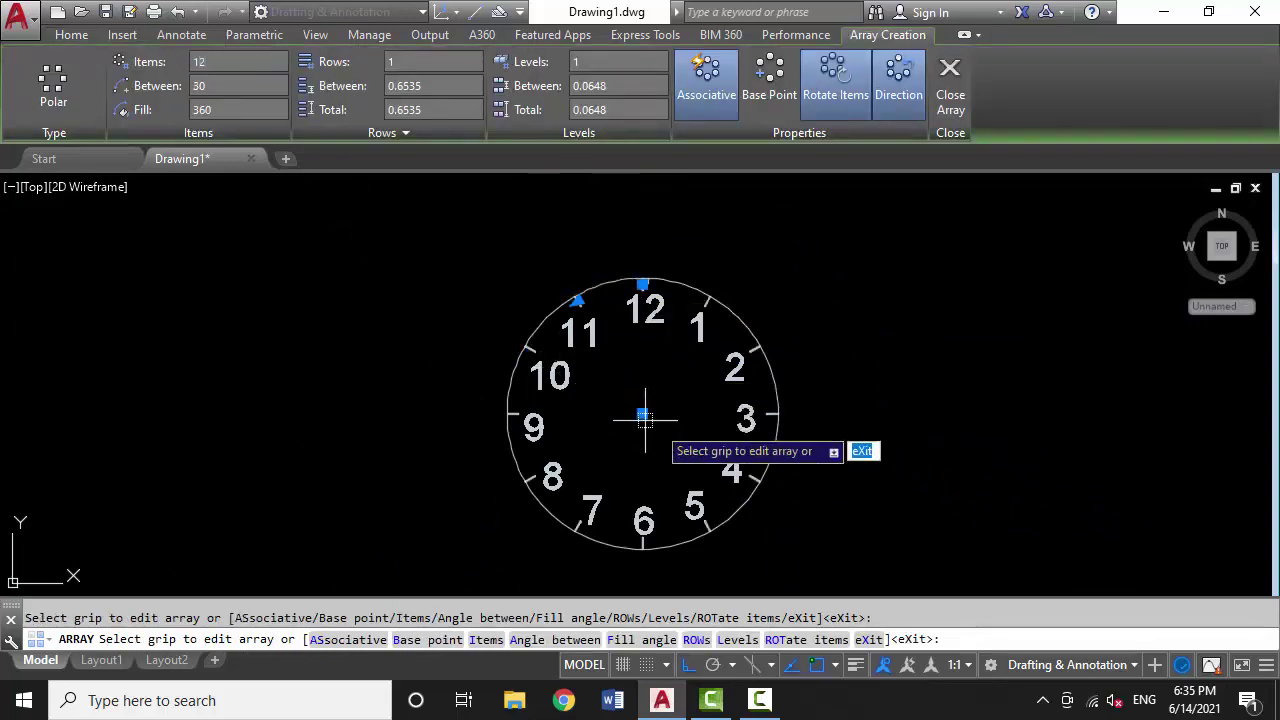
Check the twelve ticks around the dial and close the array
scroll(672, 410, "up", 2)
scroll(637, 428, "down", 2)
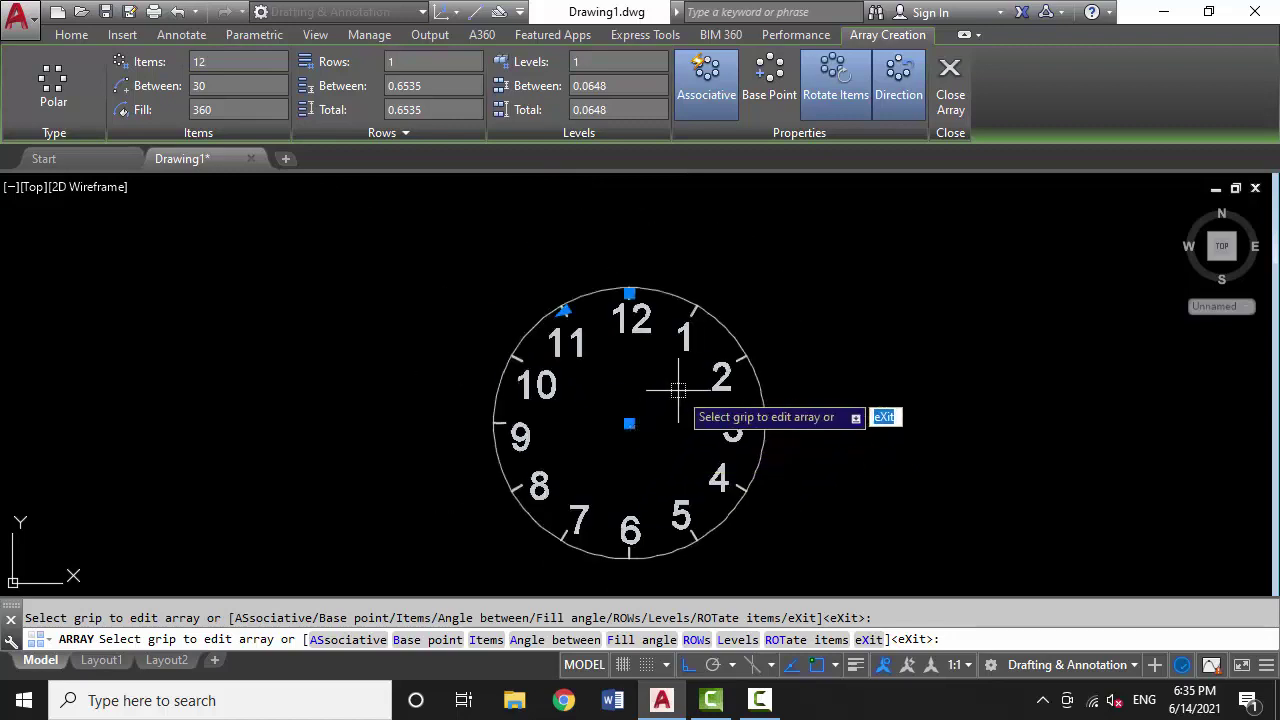
scroll(670, 395, "up", 4)
scroll(648, 390, "down", 2)
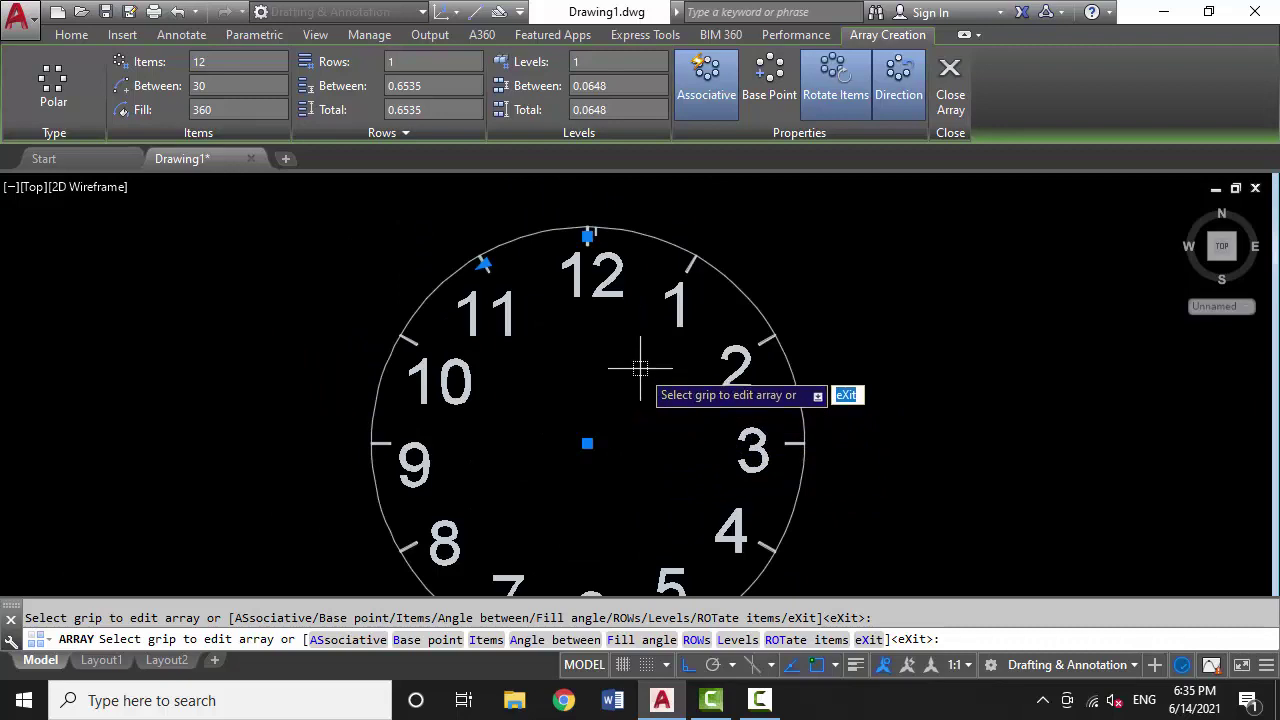
scroll(645, 363, "down", 2)
scroll(651, 366, "up", 2)
scroll(697, 360, "down", 2)
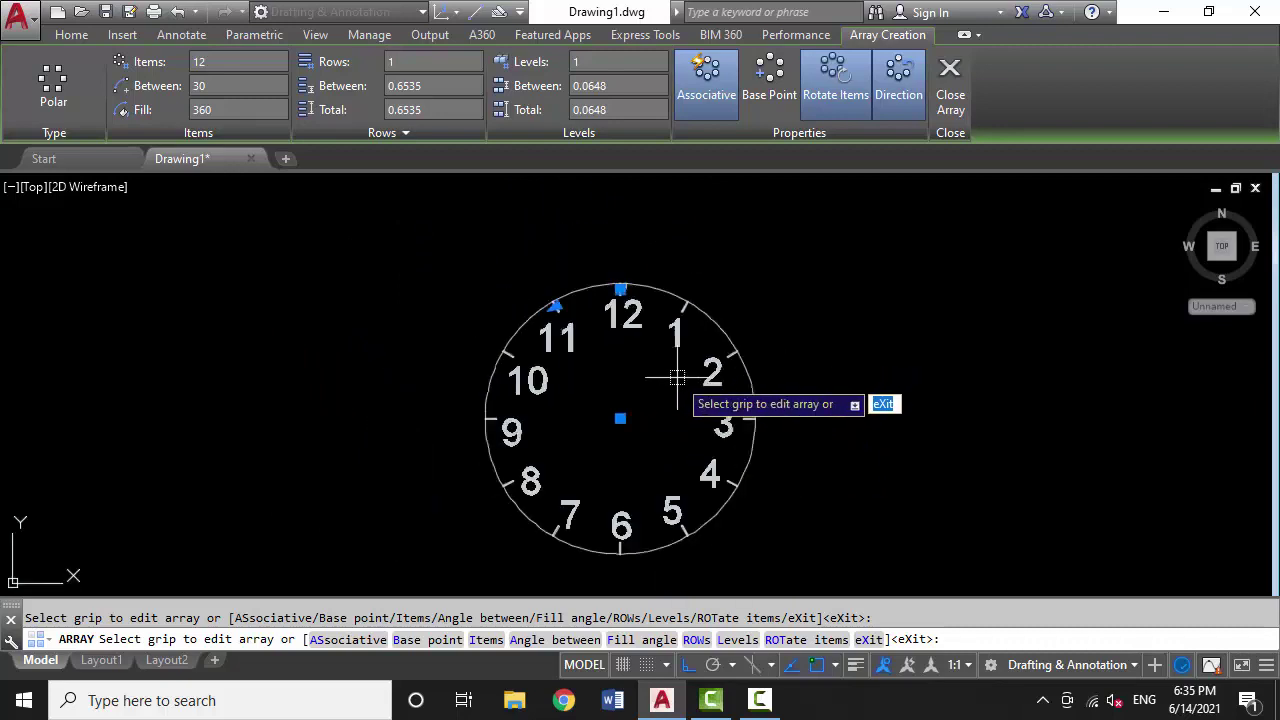
key("Return")
Polar-array the 12 o'clock tick around the dial centre: 60 items, 6° apart, filling 360°
scroll(675, 342, "up", 5)
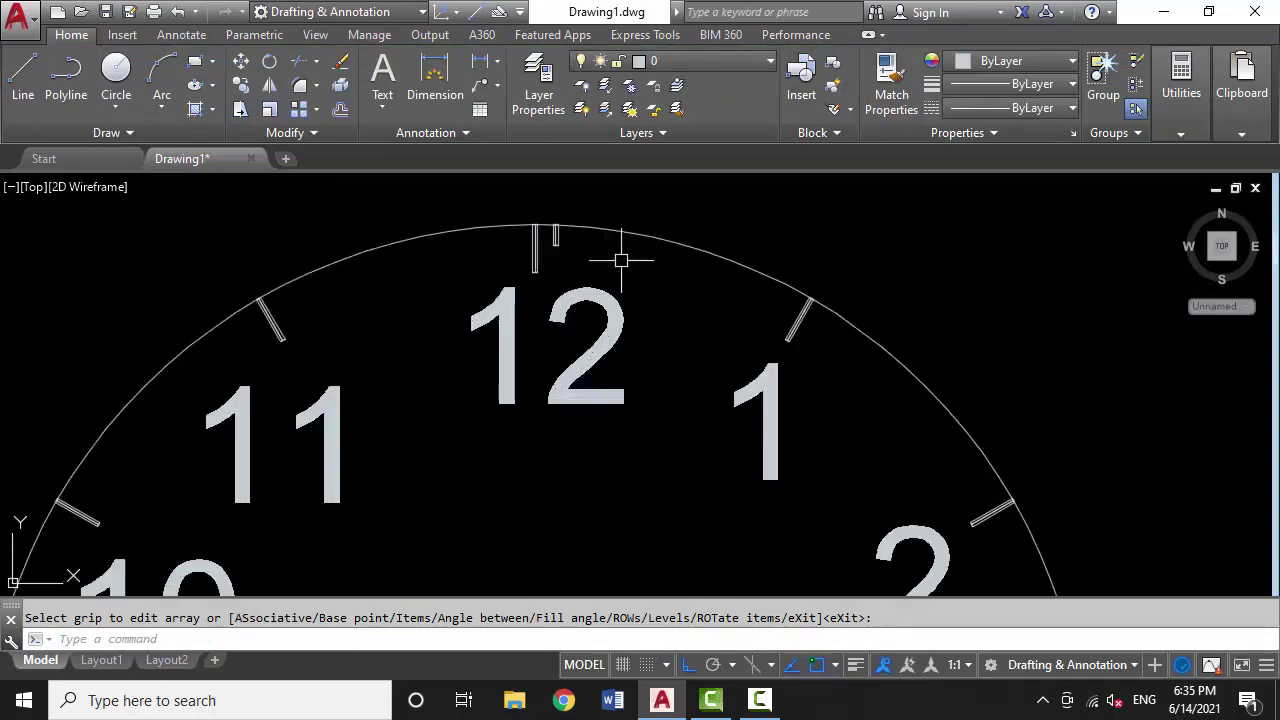
left_click(548, 240)
type("ar")
key("Return")
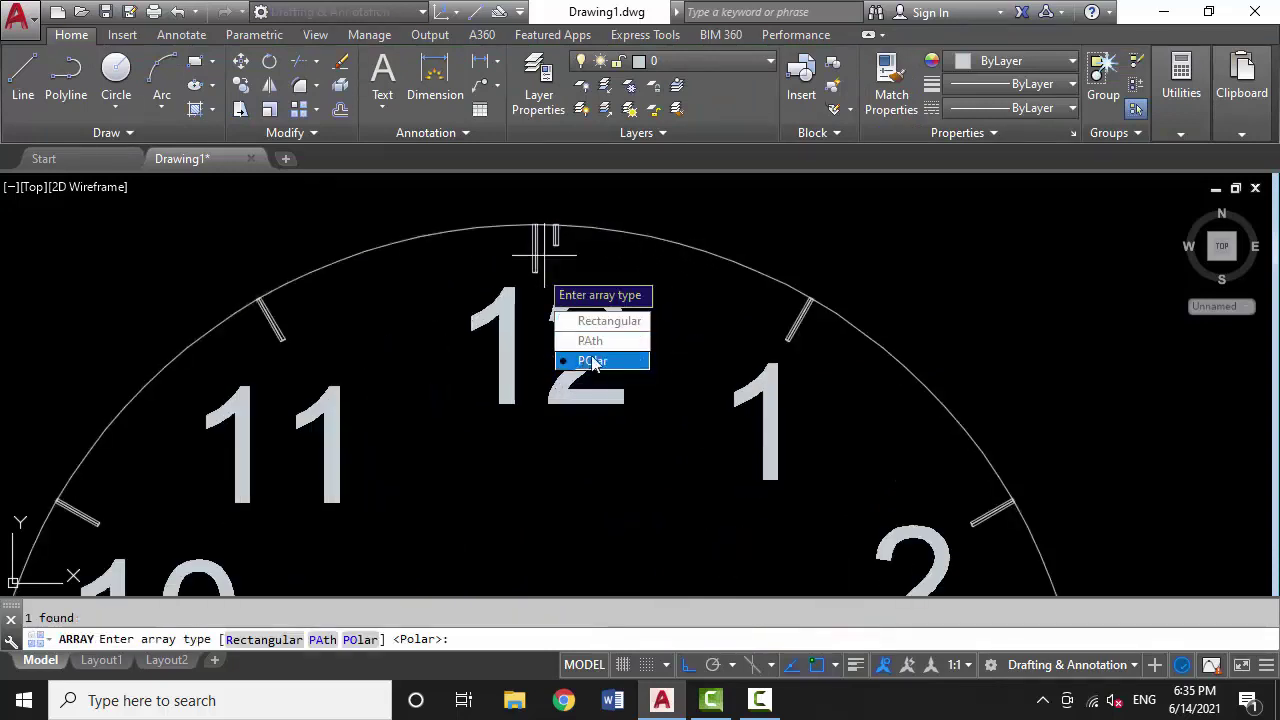
key("Return")
scroll(586, 195, "down", 3)
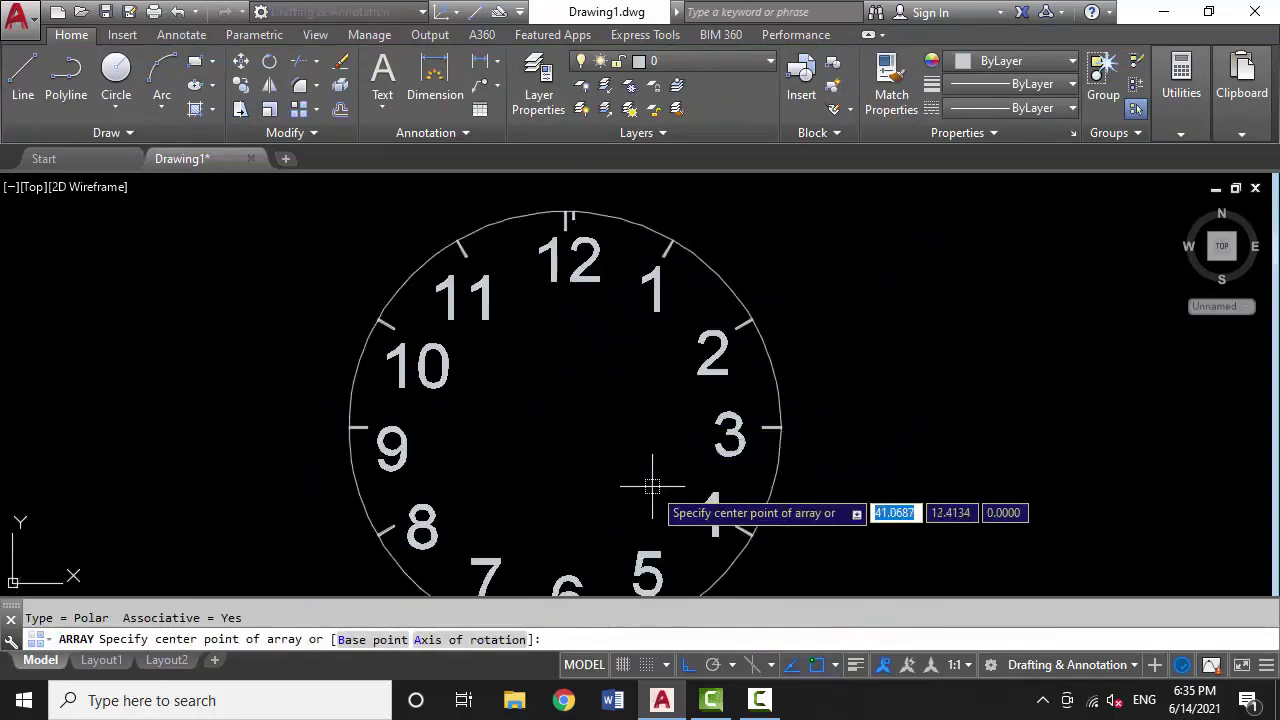
left_click(565, 427)
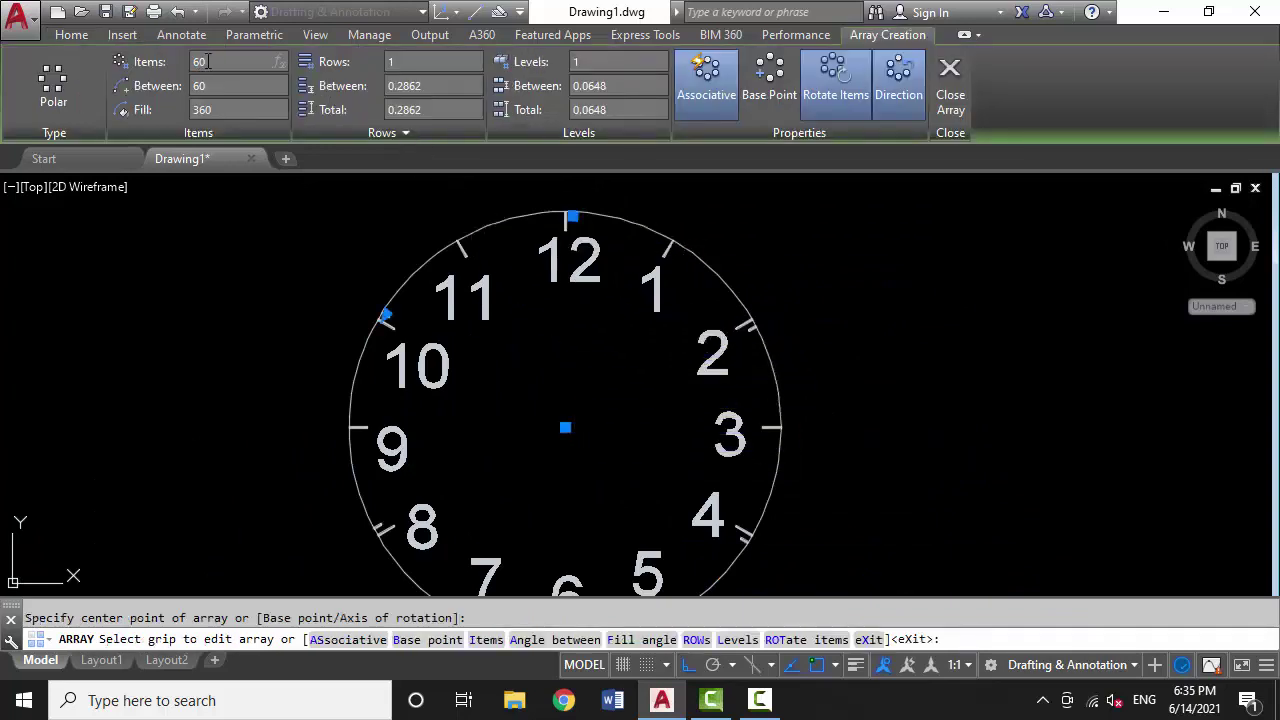
scroll(661, 266, "down", 2)
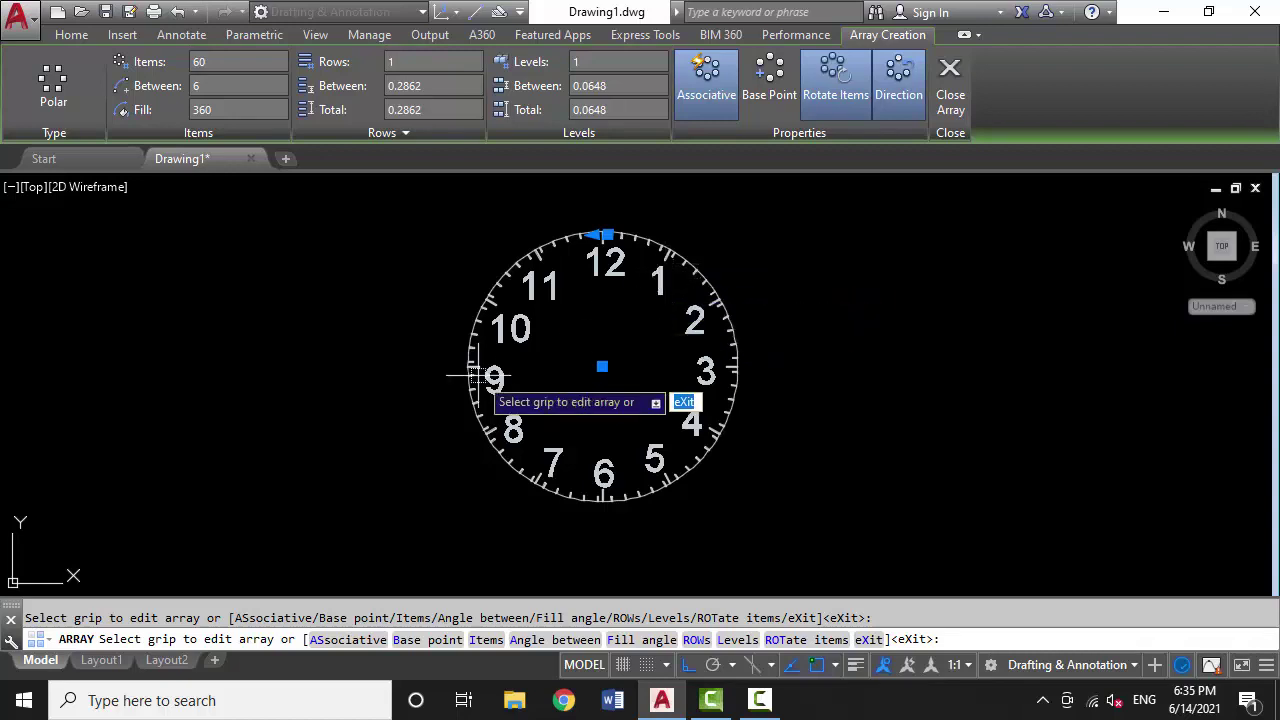
scroll(618, 357, "up", 2)
scroll(634, 378, "down", 2)
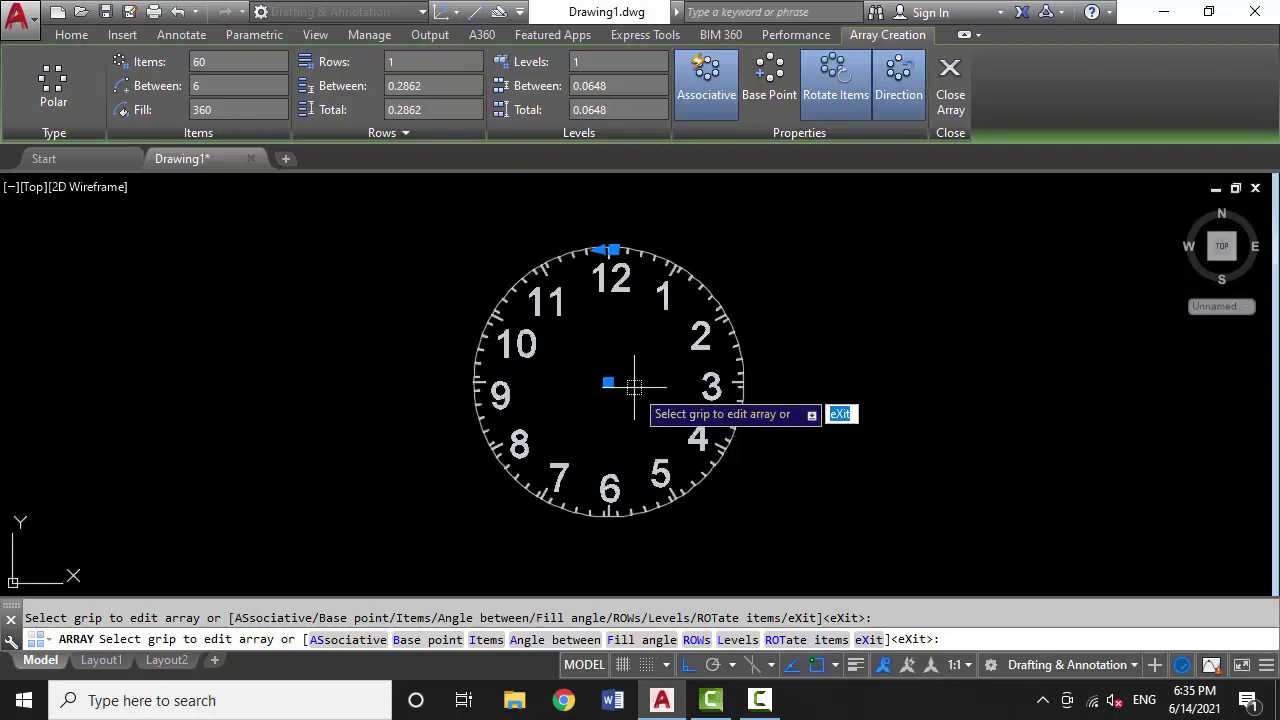
key("Return")
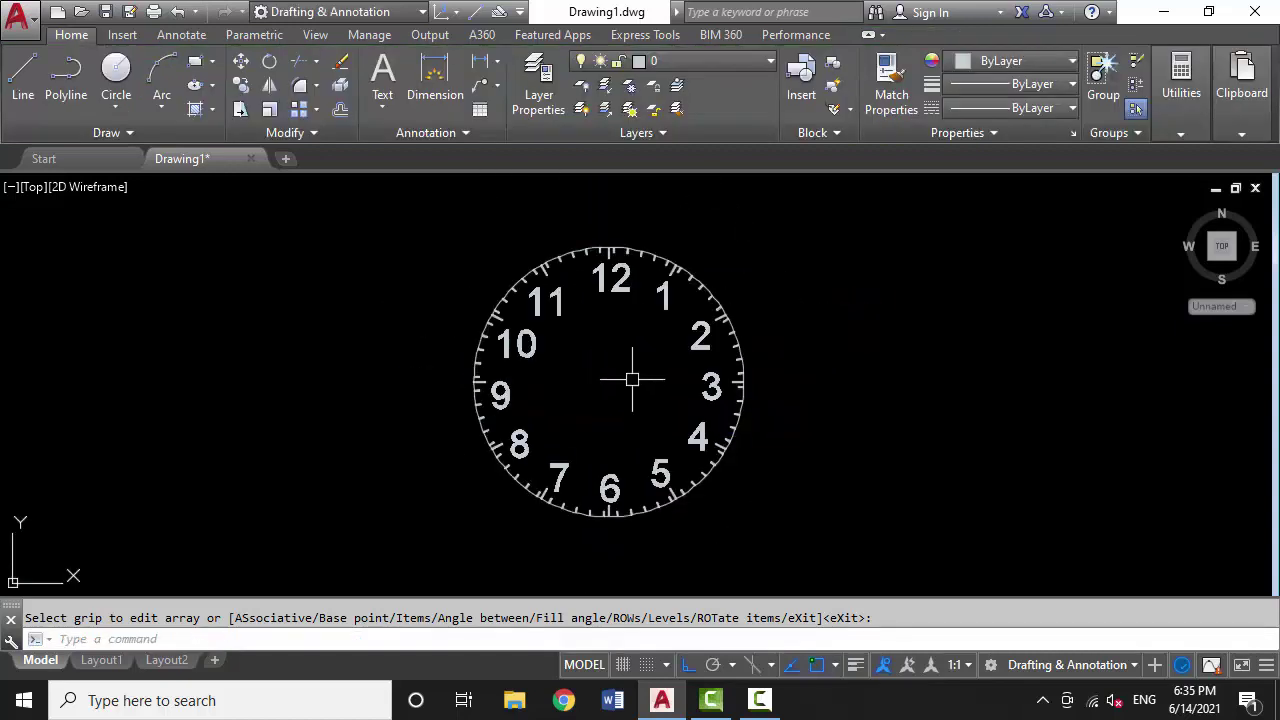
scroll(700, 329, "down", 1)
scroll(679, 374, "up", 1)
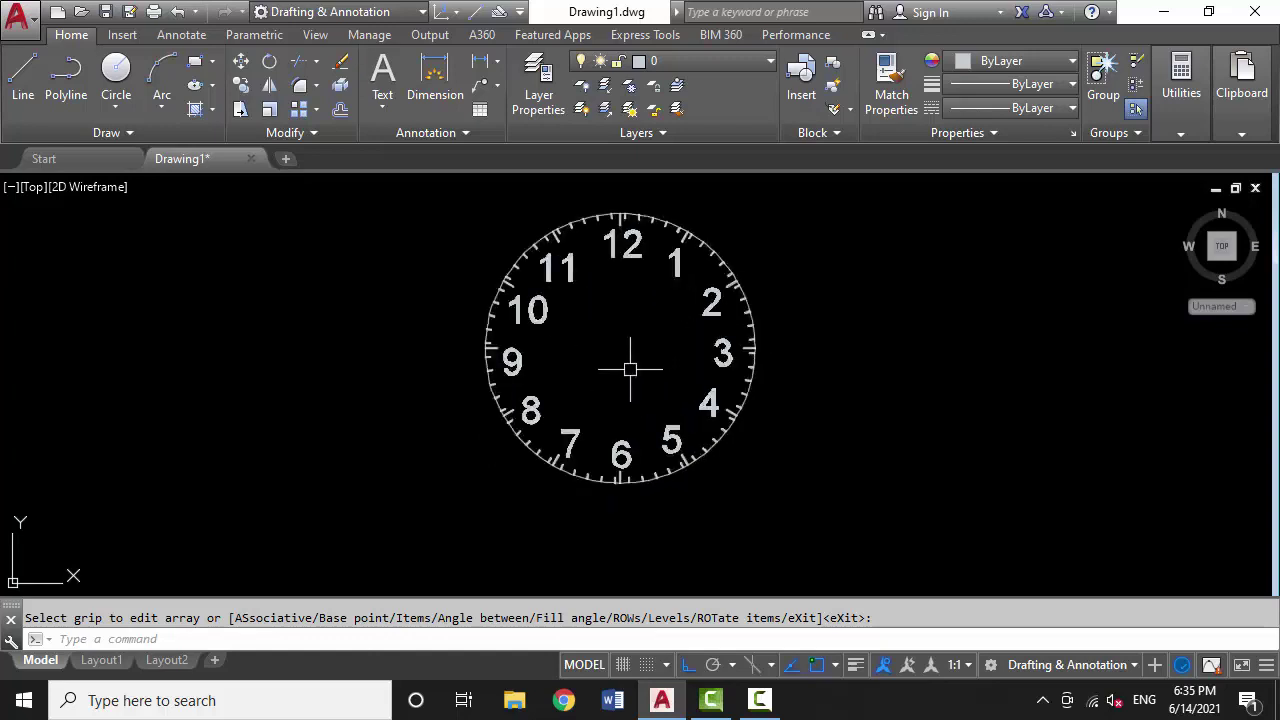
Copy the dial's outer circle 90 units to the right
scroll(756, 412, "up", 2)
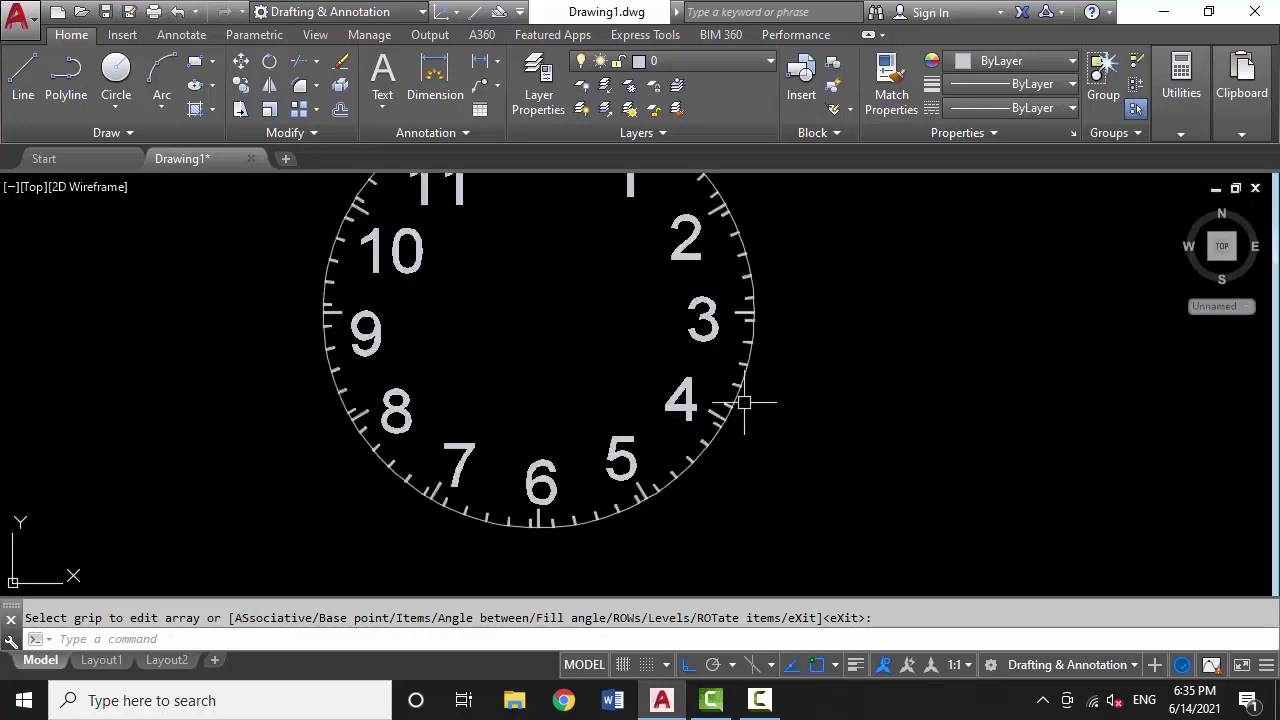
key("Return")
left_click(742, 401)
type("o")
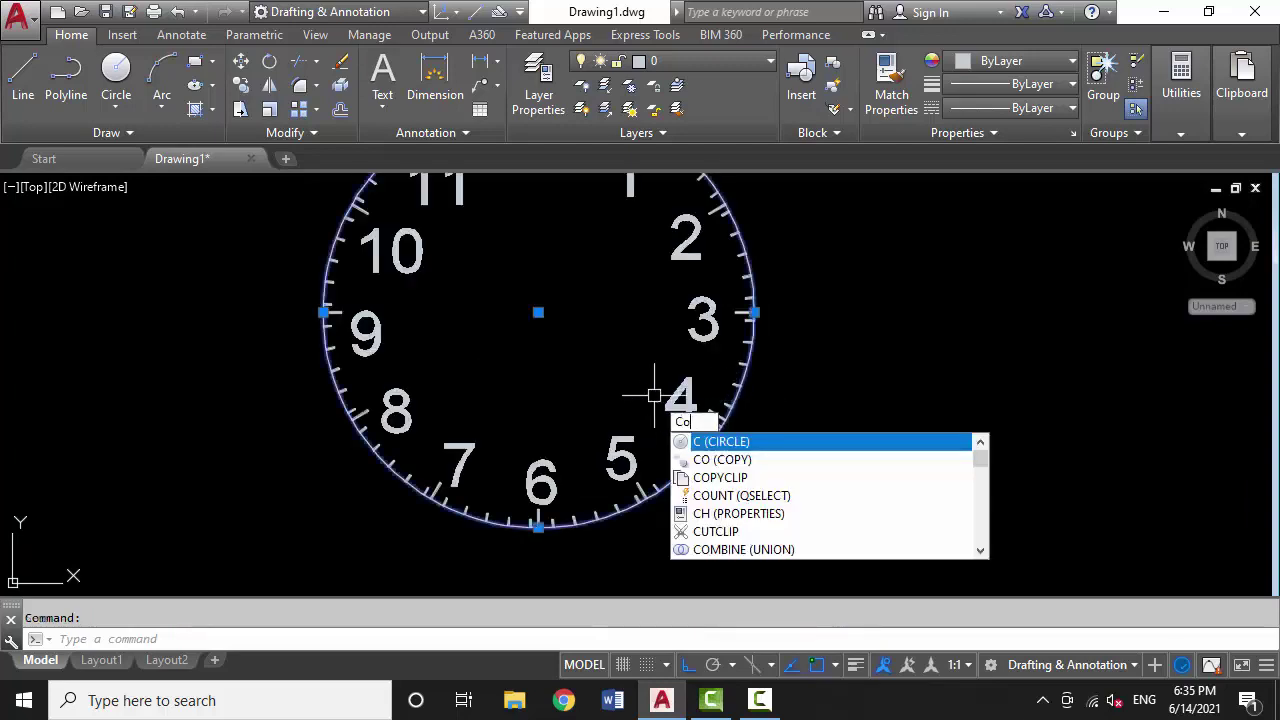
key("Return")
left_click(615, 355)
scroll(571, 360, "down", 4)
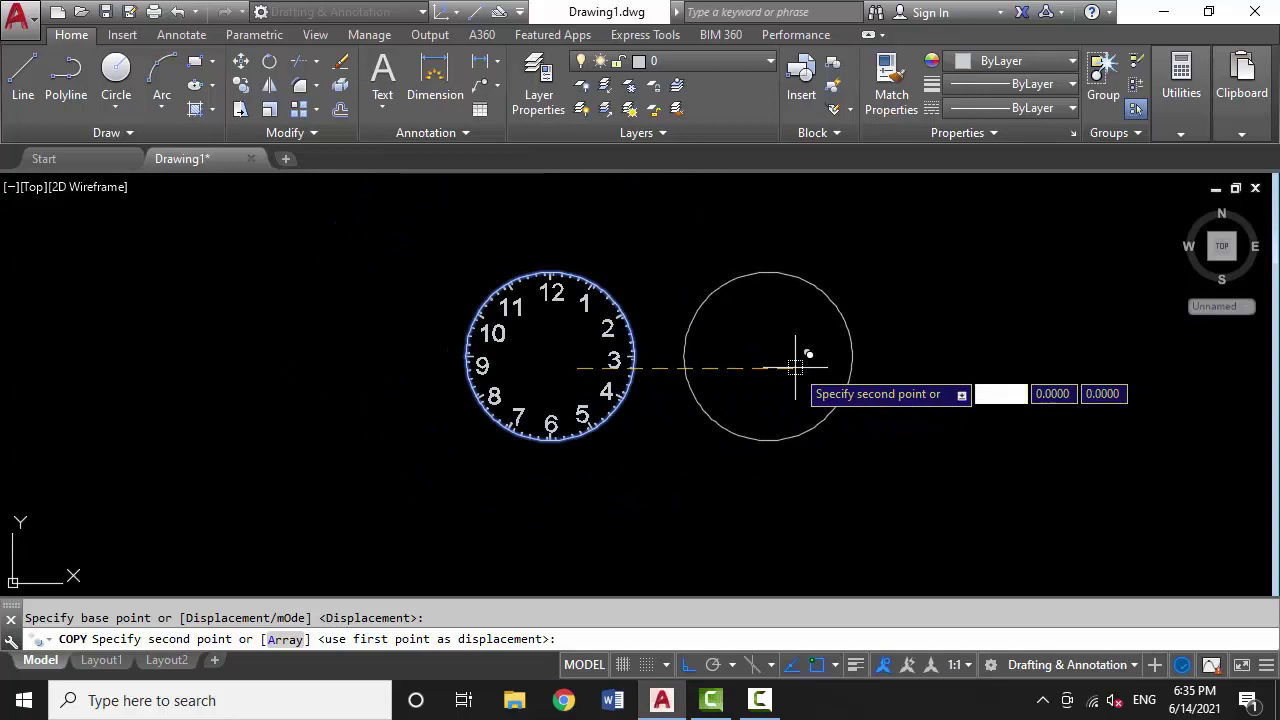
type("90")
key("Return")
Move the copied circle 10 units back to the left
key("Return")
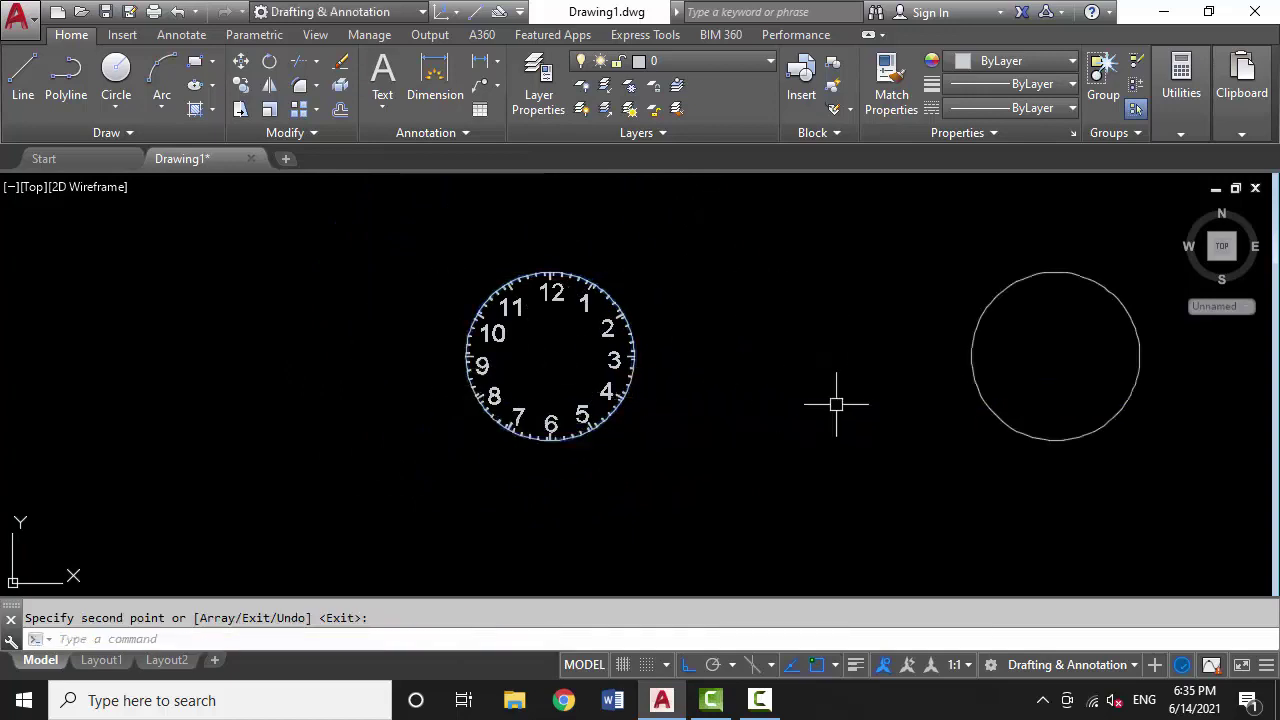
left_click(1115, 420)
left_click(940, 400)
type("m")
key("Return")
left_click(940, 436)
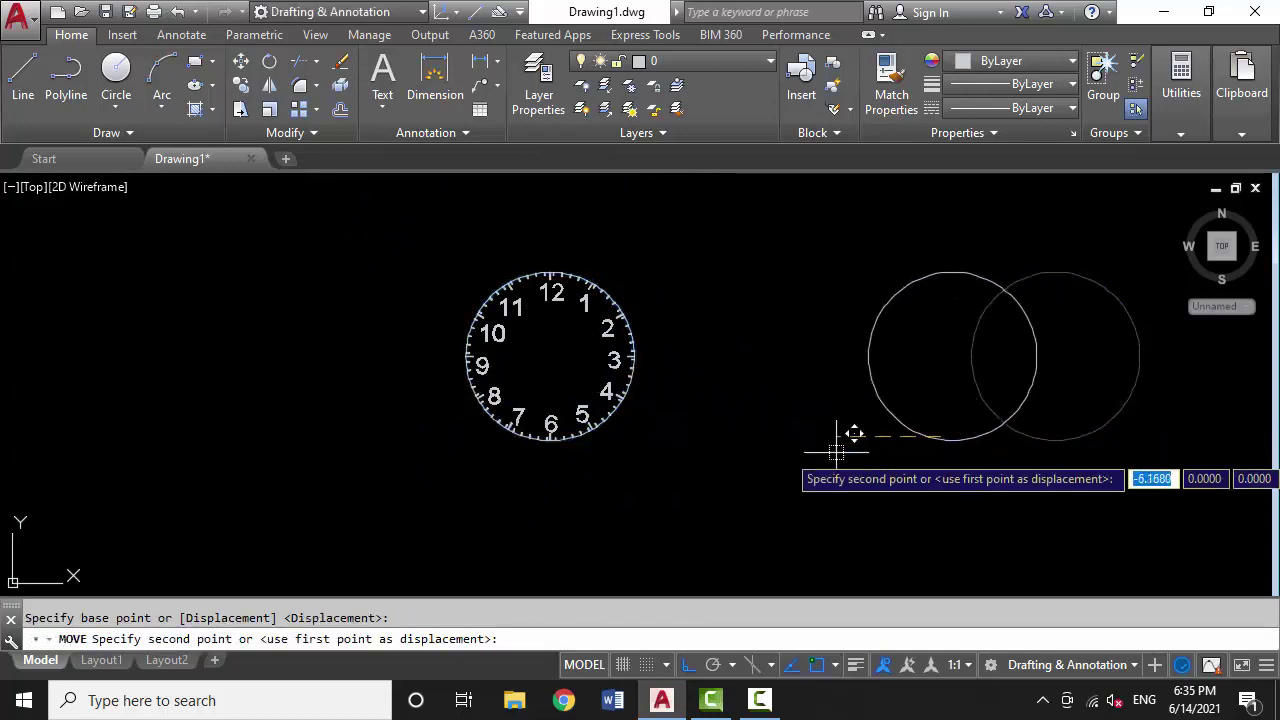
type("0010")
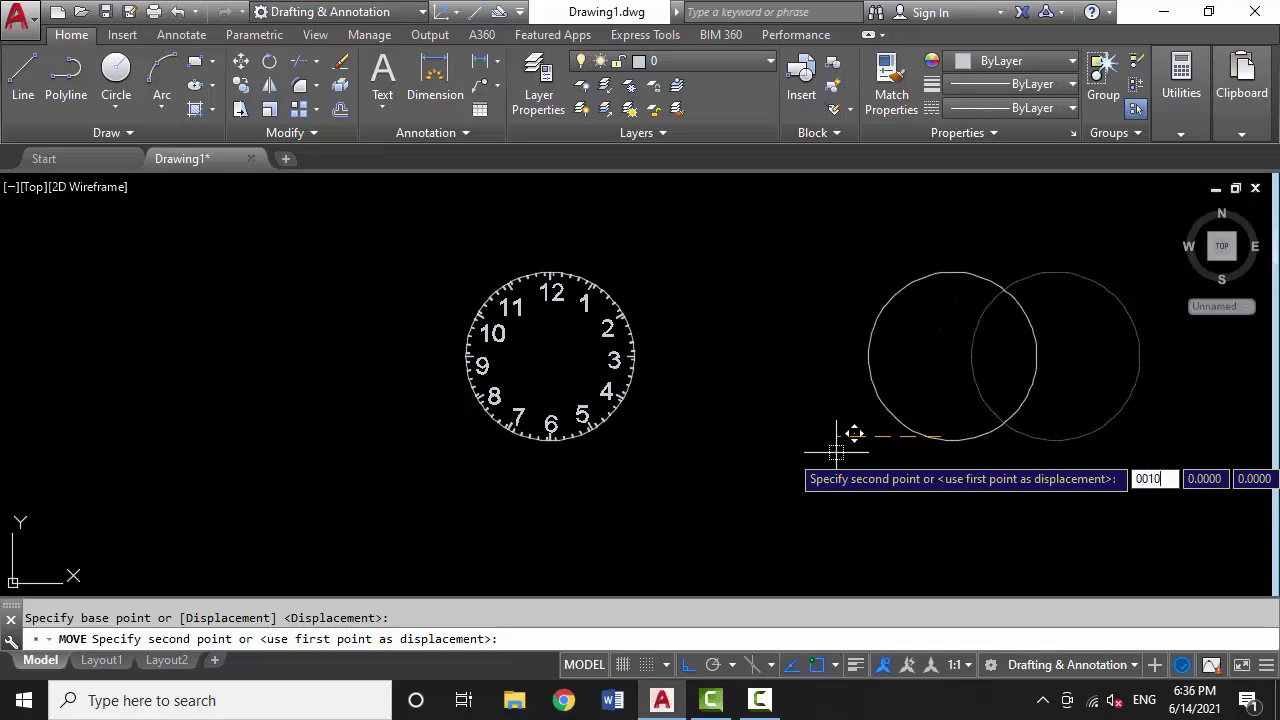
key("Return")
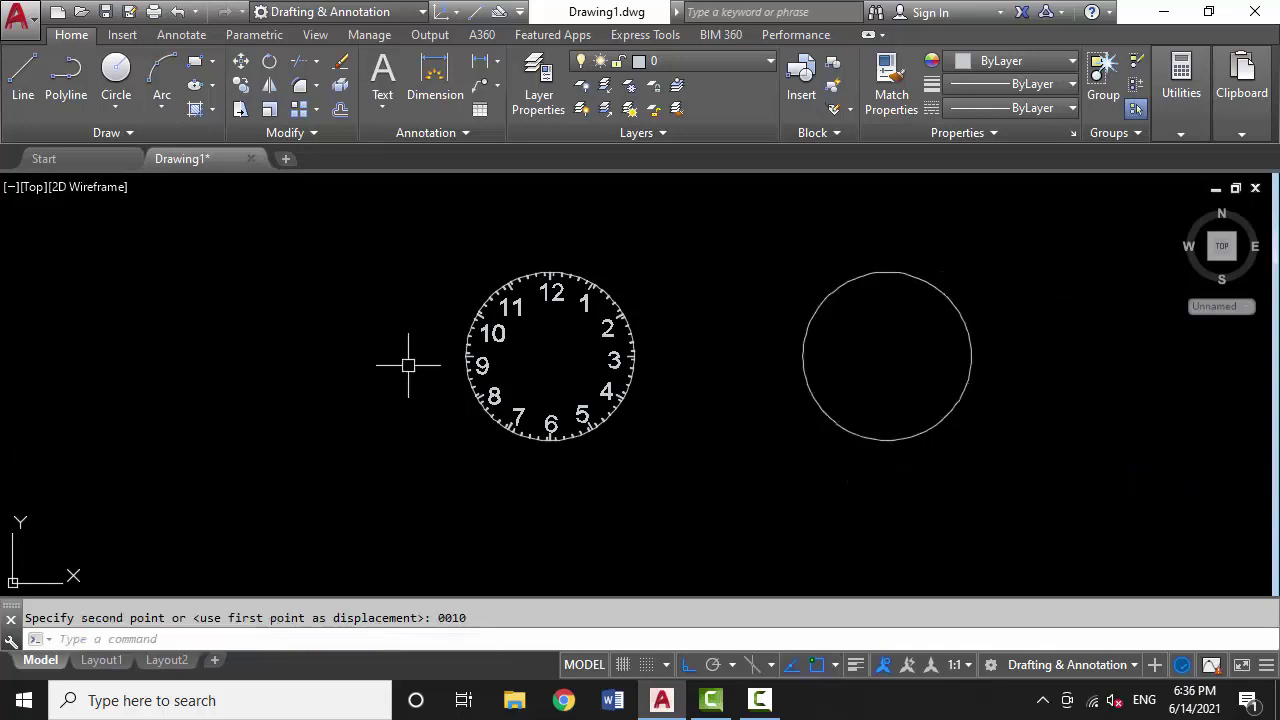
scroll(508, 346, "up", 2)
middle_click_drag(560, 405, 568, 410)
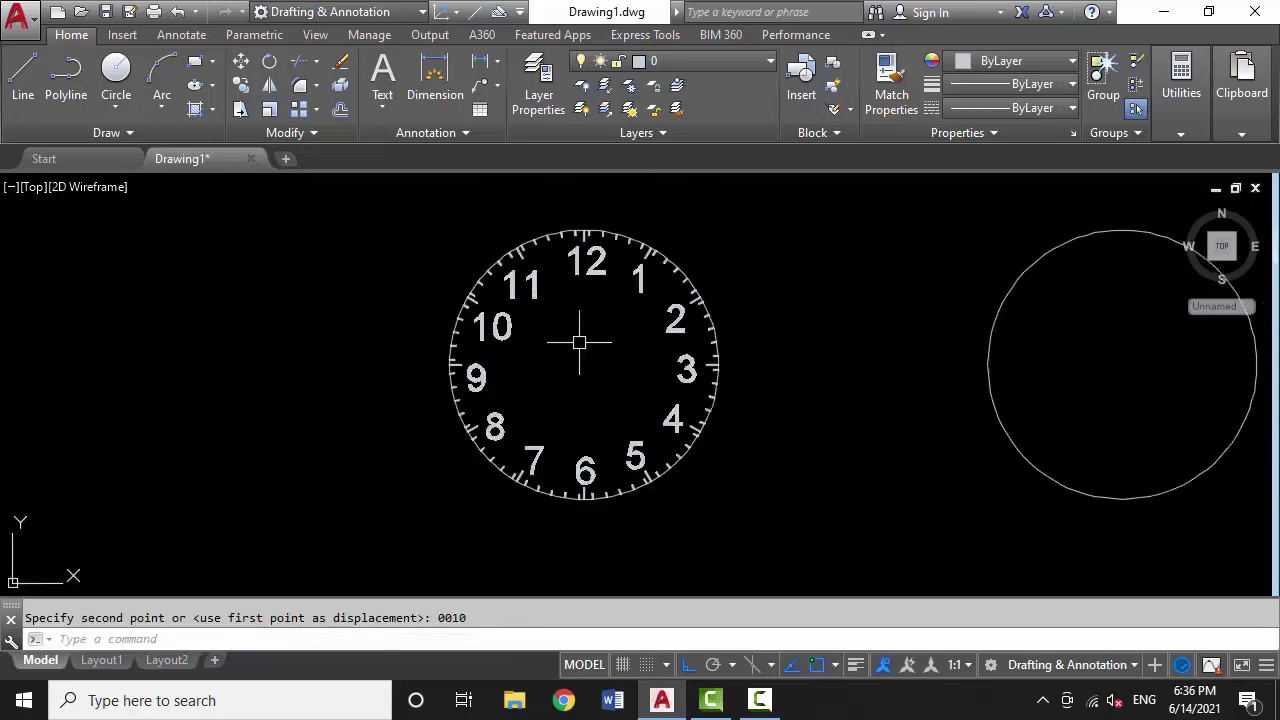
Nudge the numeral 11 slightly into better alignment
scroll(531, 319, "up", 2)
key("Return")
scroll(527, 289, "up", 2)
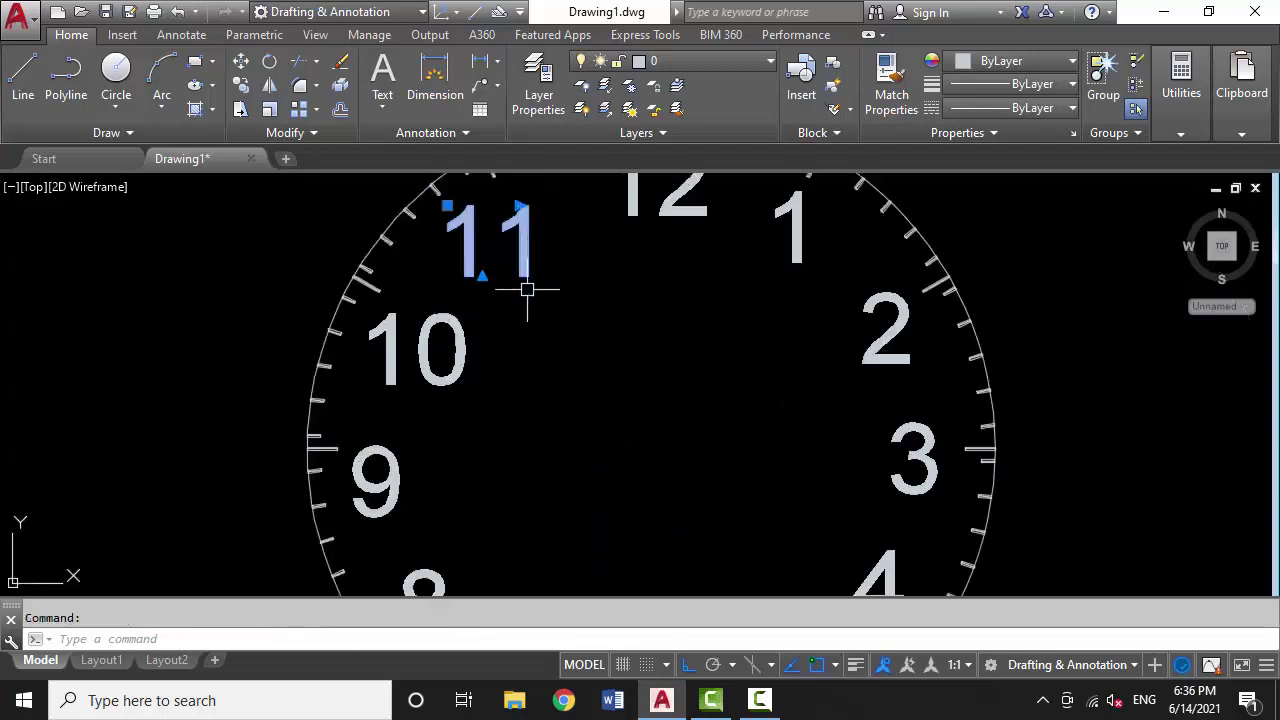
key("Return")
scroll(525, 320, "down", 2)
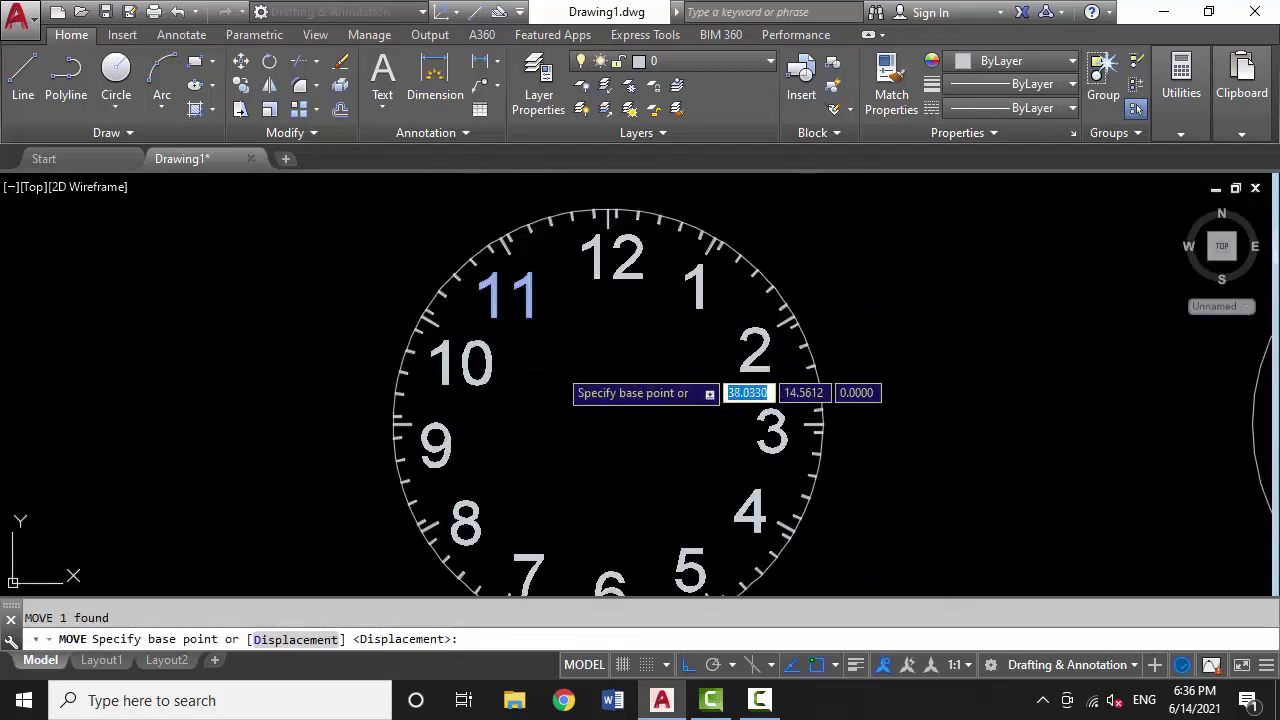
left_click(556, 368)
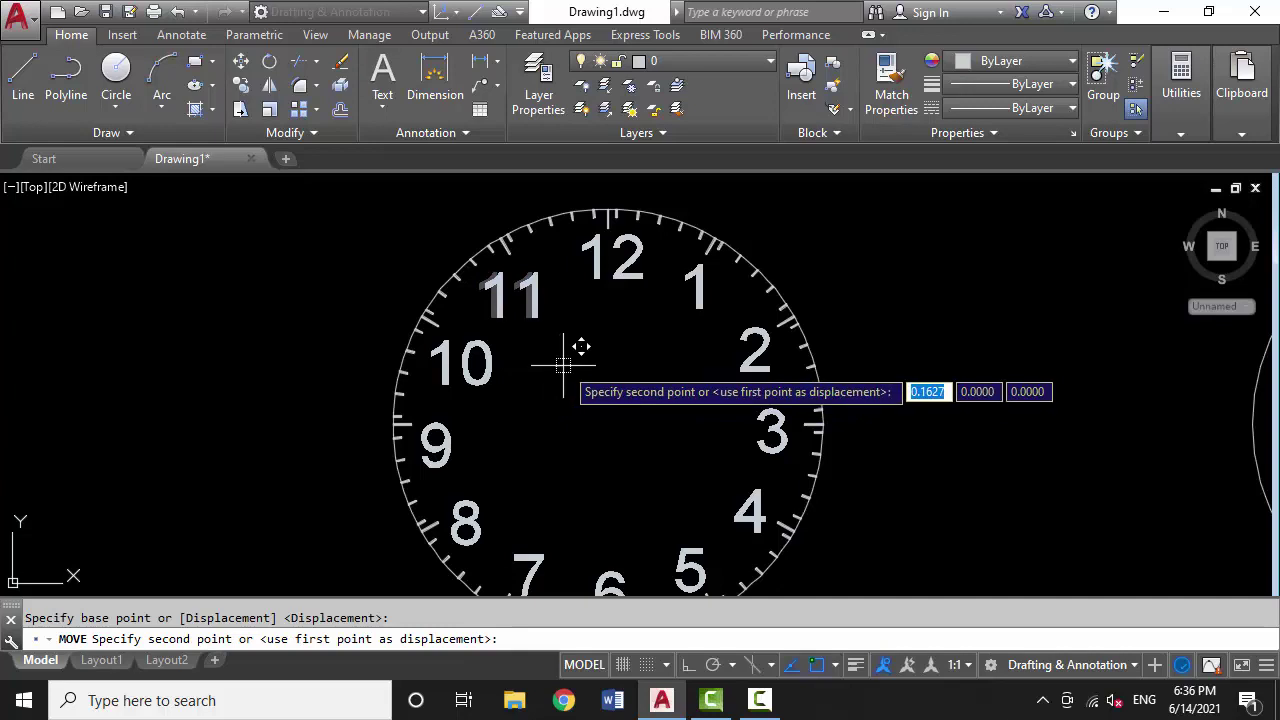
left_click(563, 365)
Move the numeral 10 to a tidier position, with a small follow-up nudge
left_click(479, 381)
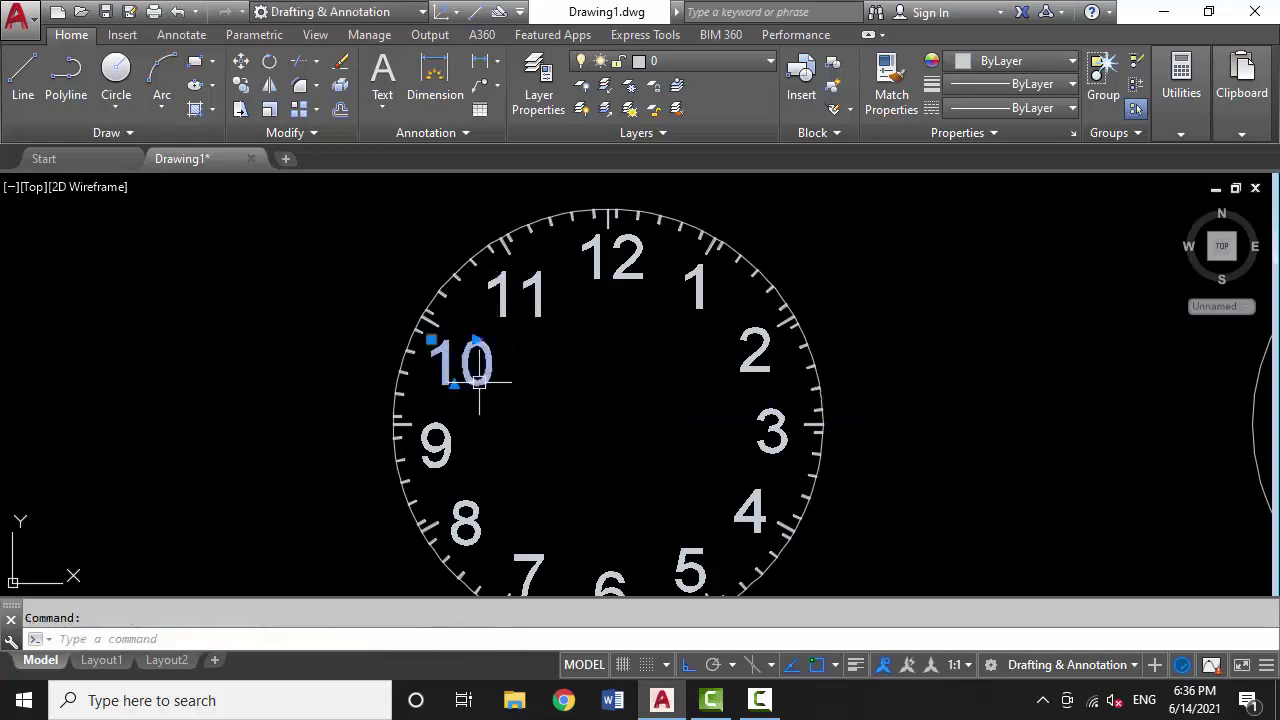
left_click(603, 437)
left_click(607, 422)
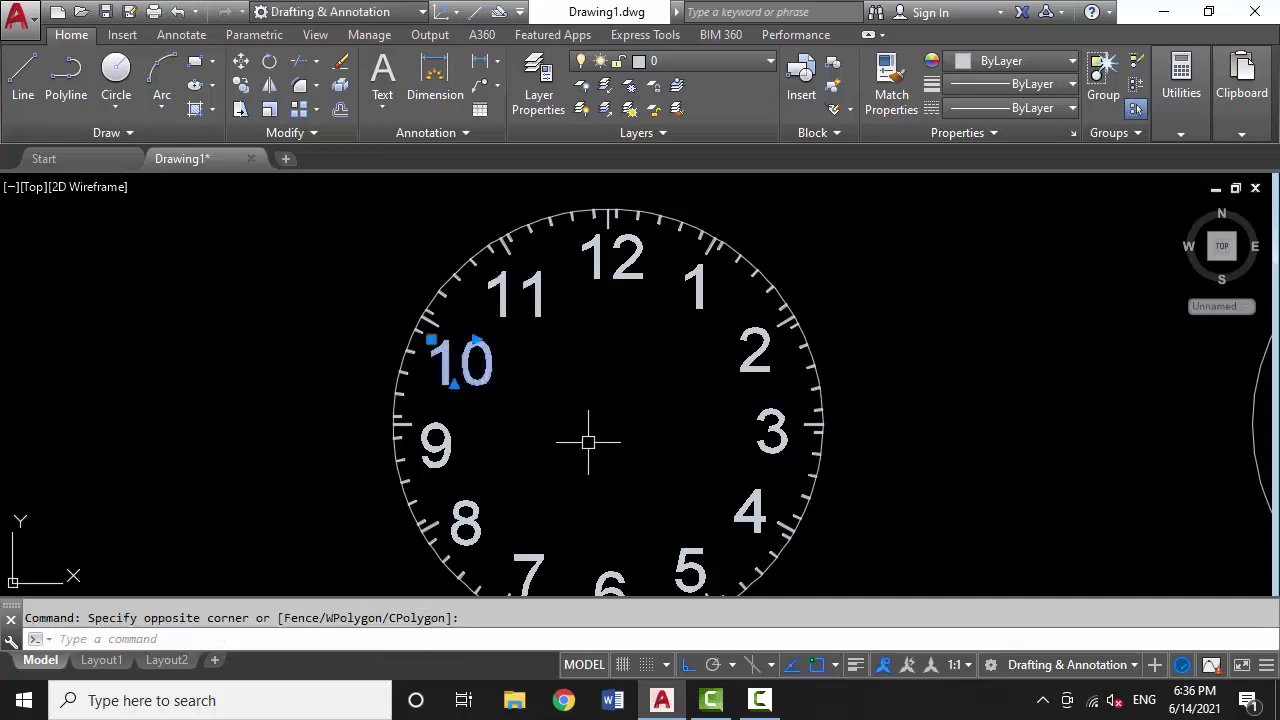
type("m")
key("Return")
left_click(607, 433)
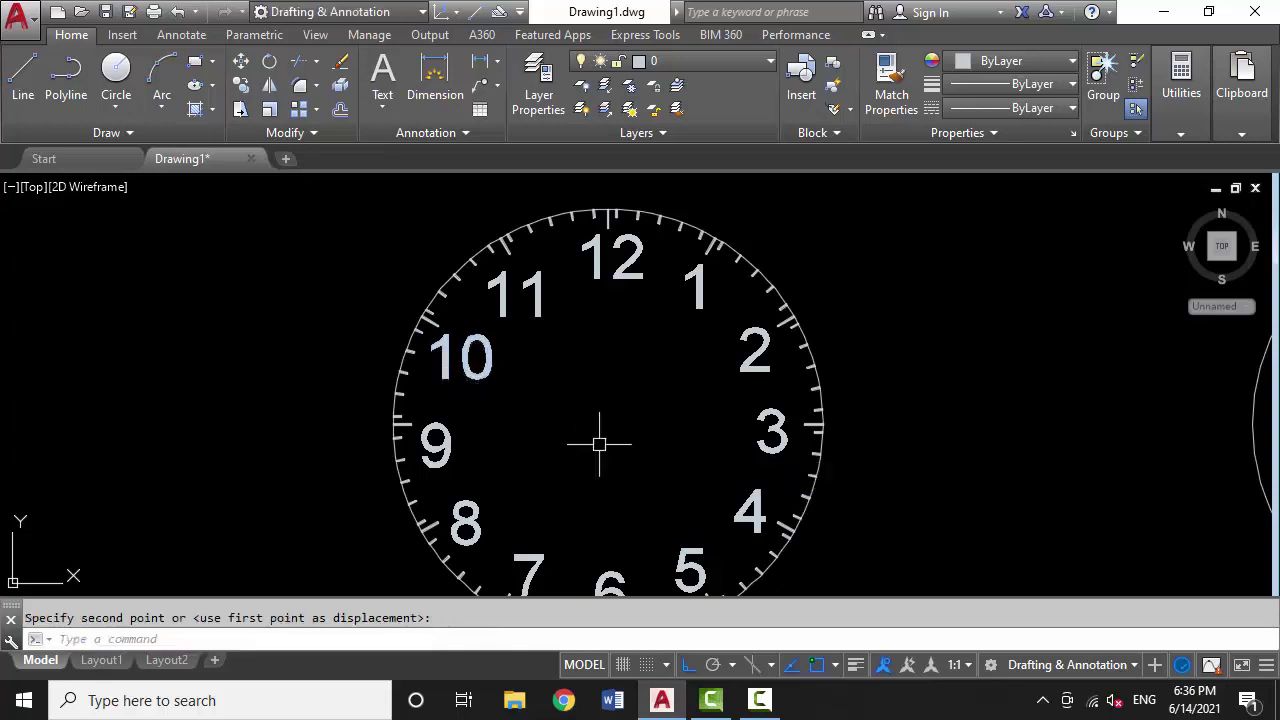
left_click(491, 379)
left_click(557, 418)
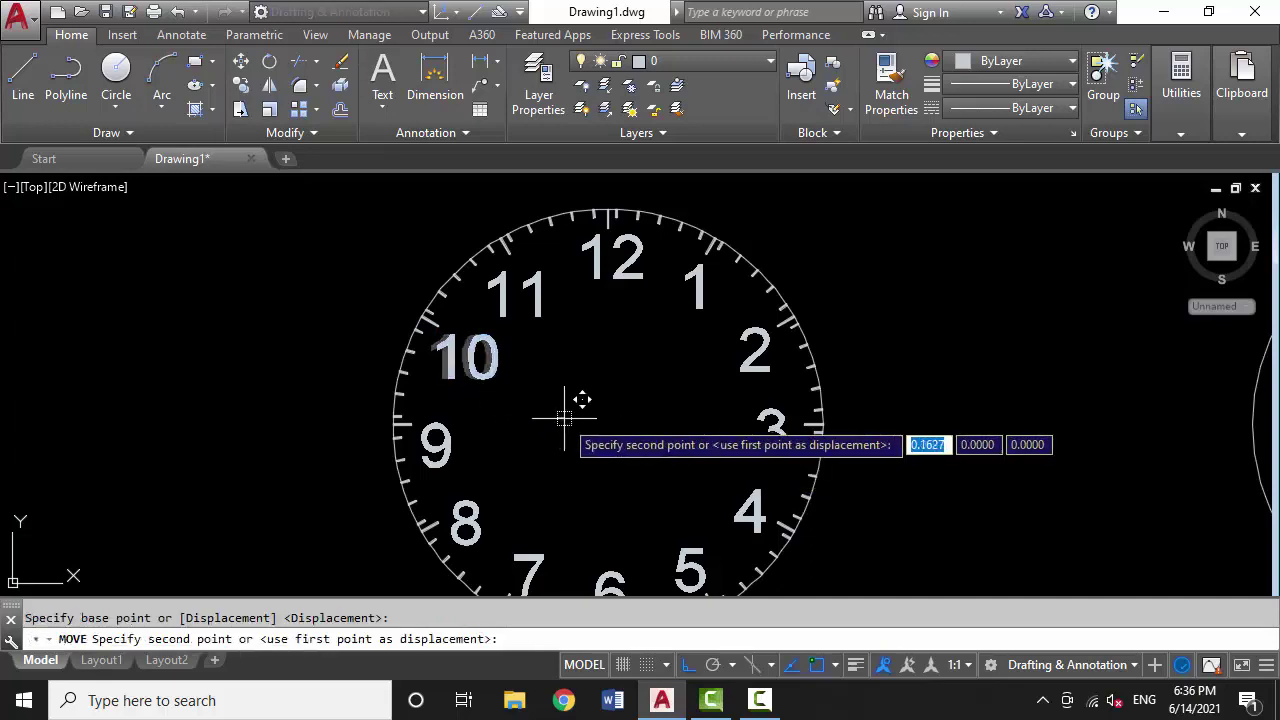
left_click(556, 418)
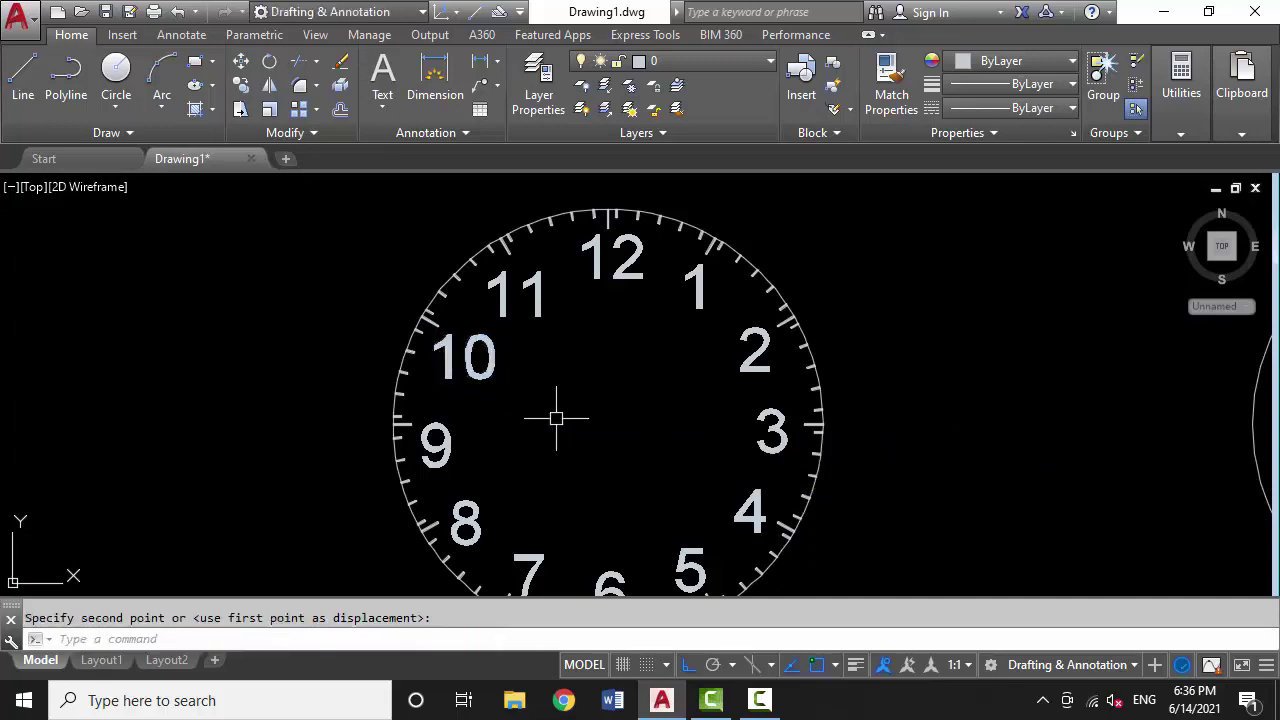
Reposition the numerals 9 and 8 around the dial
left_click(435, 442)
key("Return")
left_click(588, 461)
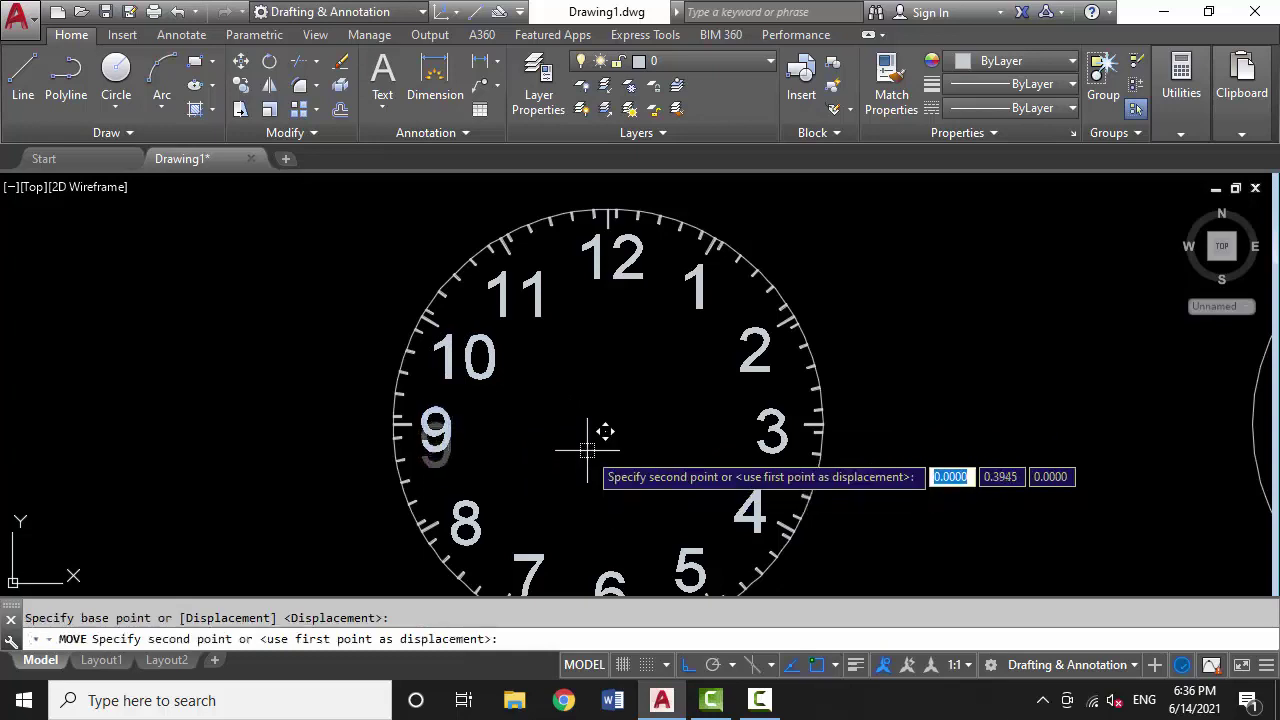
left_click(588, 452)
scroll(759, 470, "down", 2)
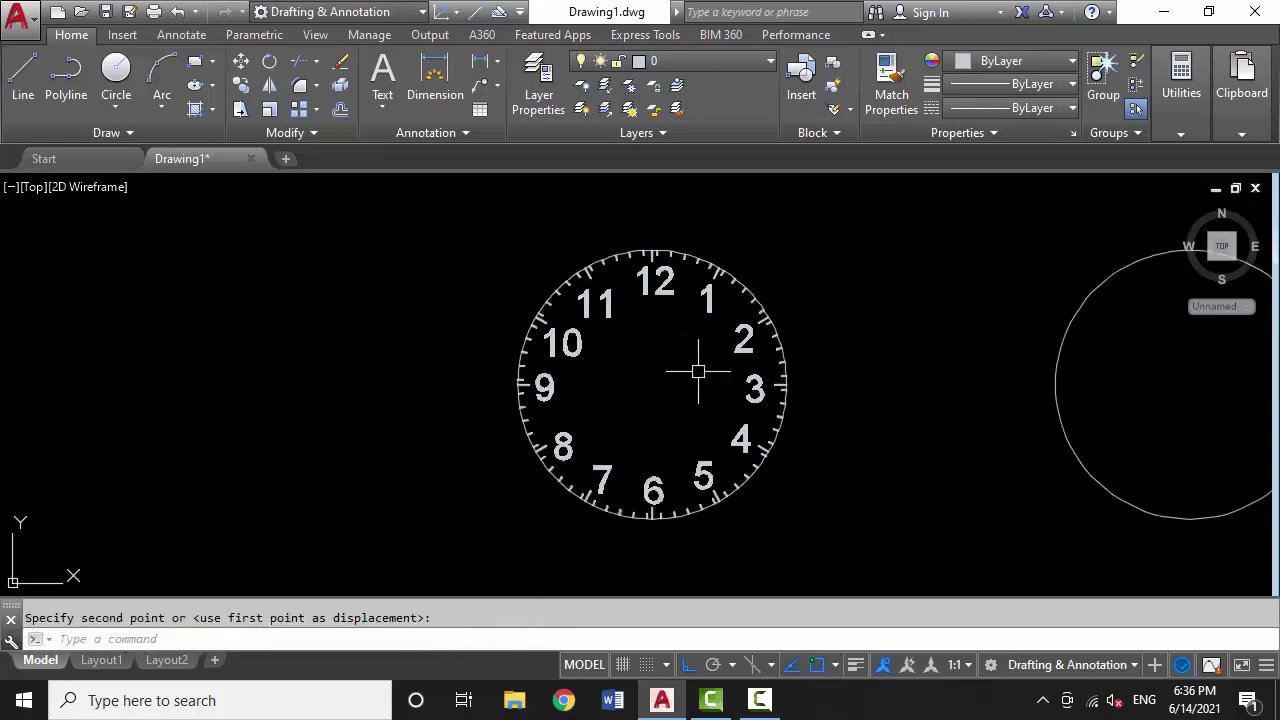
scroll(598, 475, "up", 2)
left_click(541, 433)
key("Return")
left_click(737, 389)
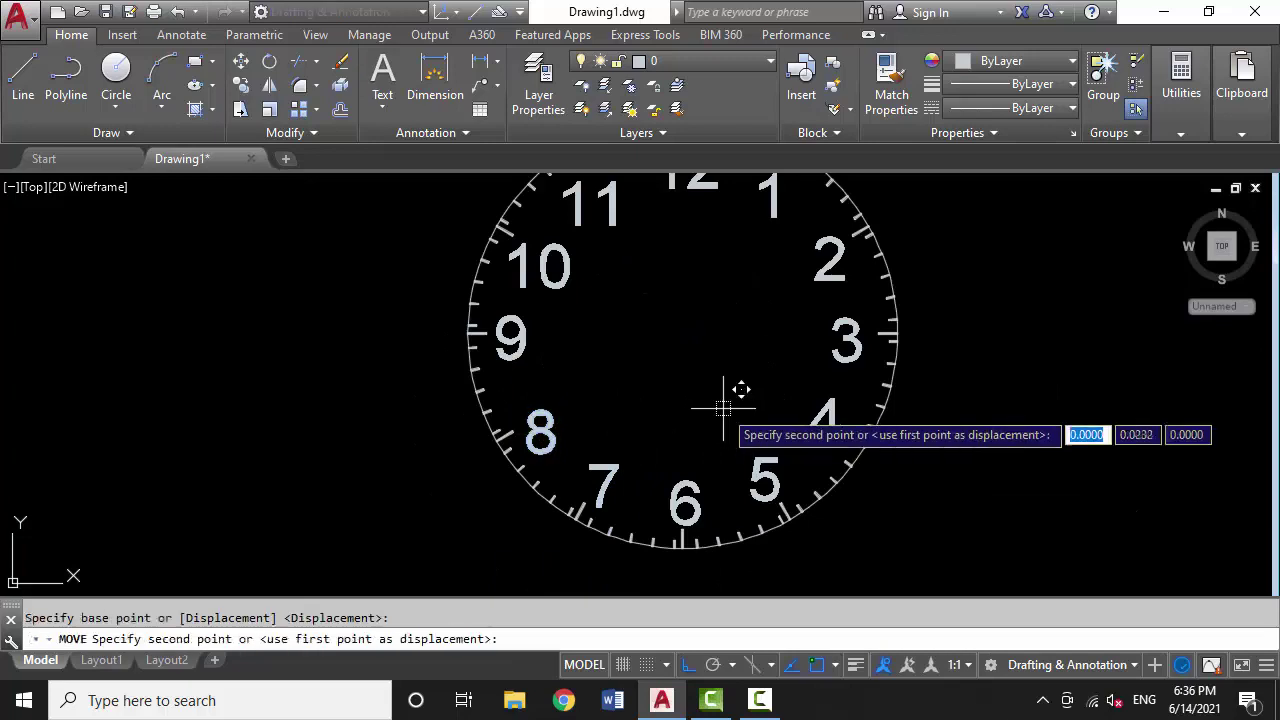
left_click(722, 399)
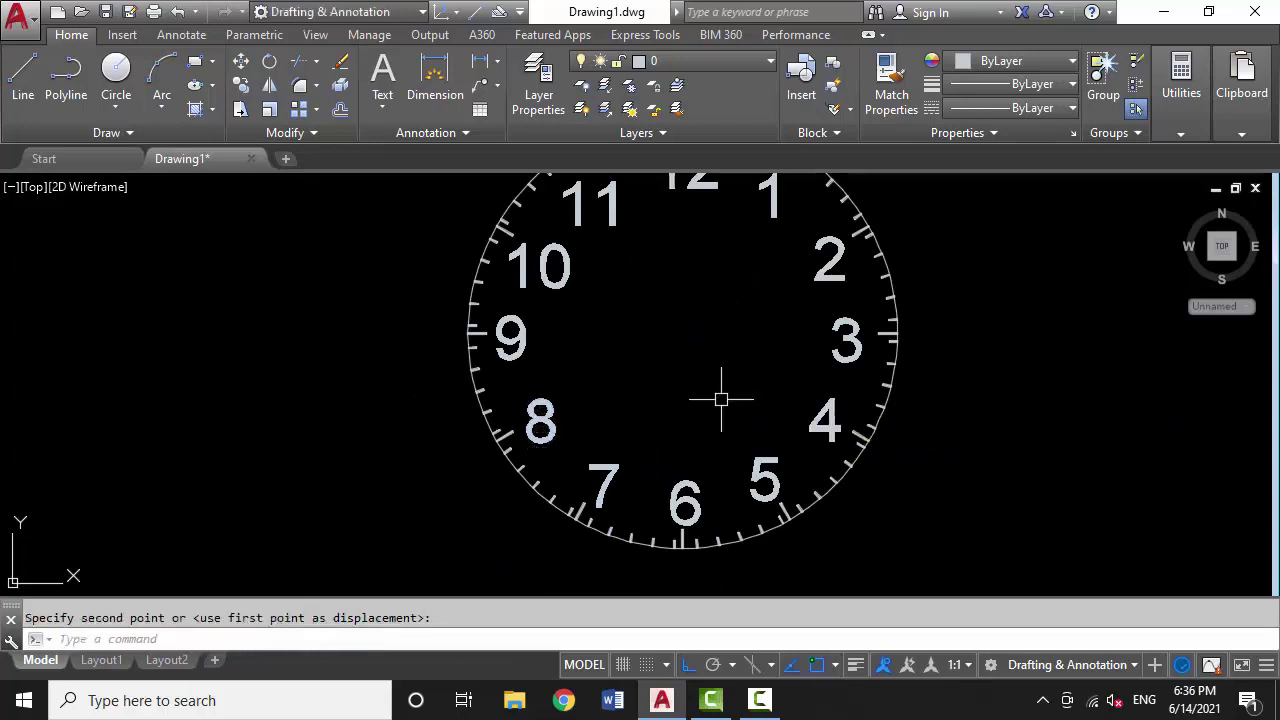
Nudge the numeral 7 upward and sideways in two small moves
left_click(624, 466)
left_click(595, 490)
key("Return")
left_click(689, 437)
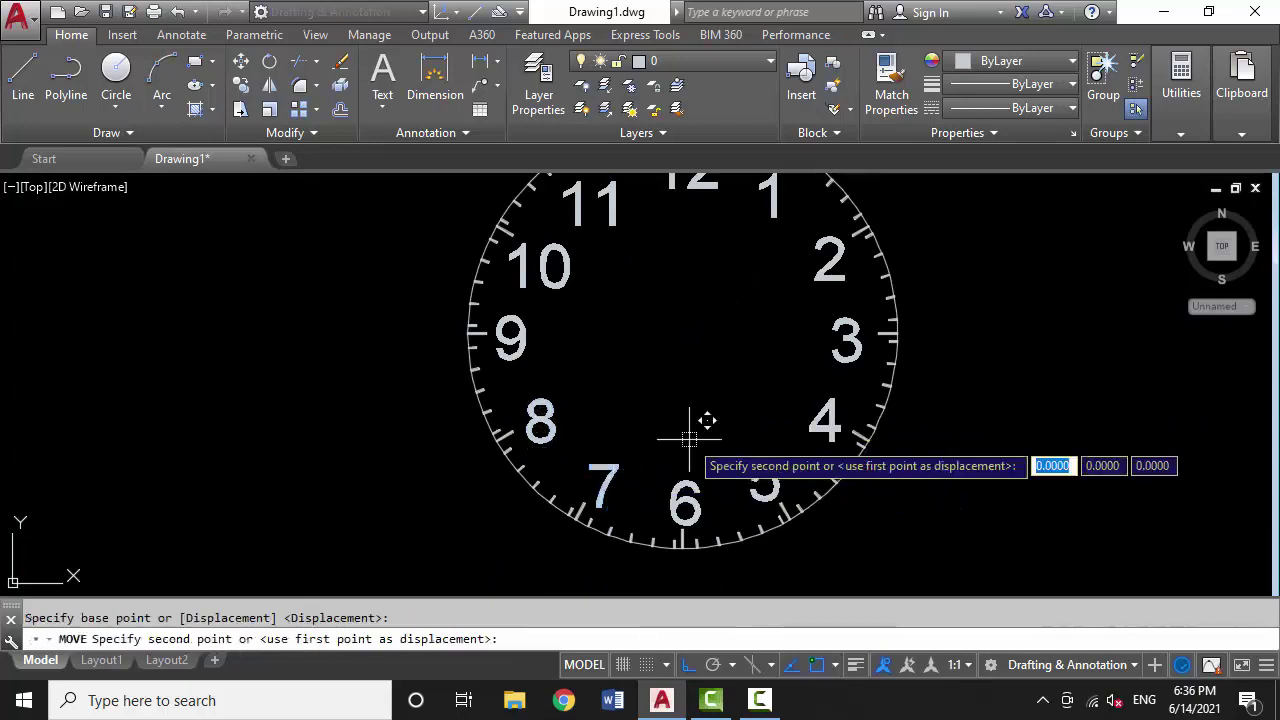
left_click(688, 433)
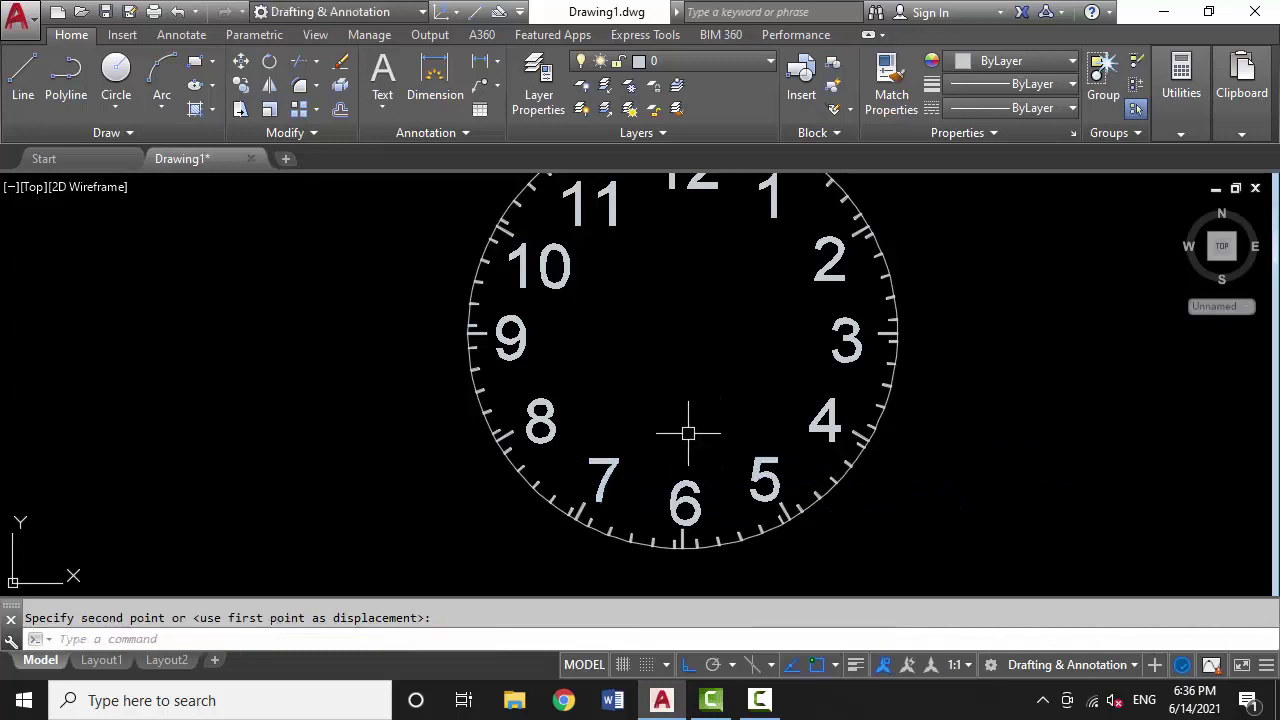
left_click(626, 476)
left_click(600, 490)
key("Return")
left_click(722, 414)
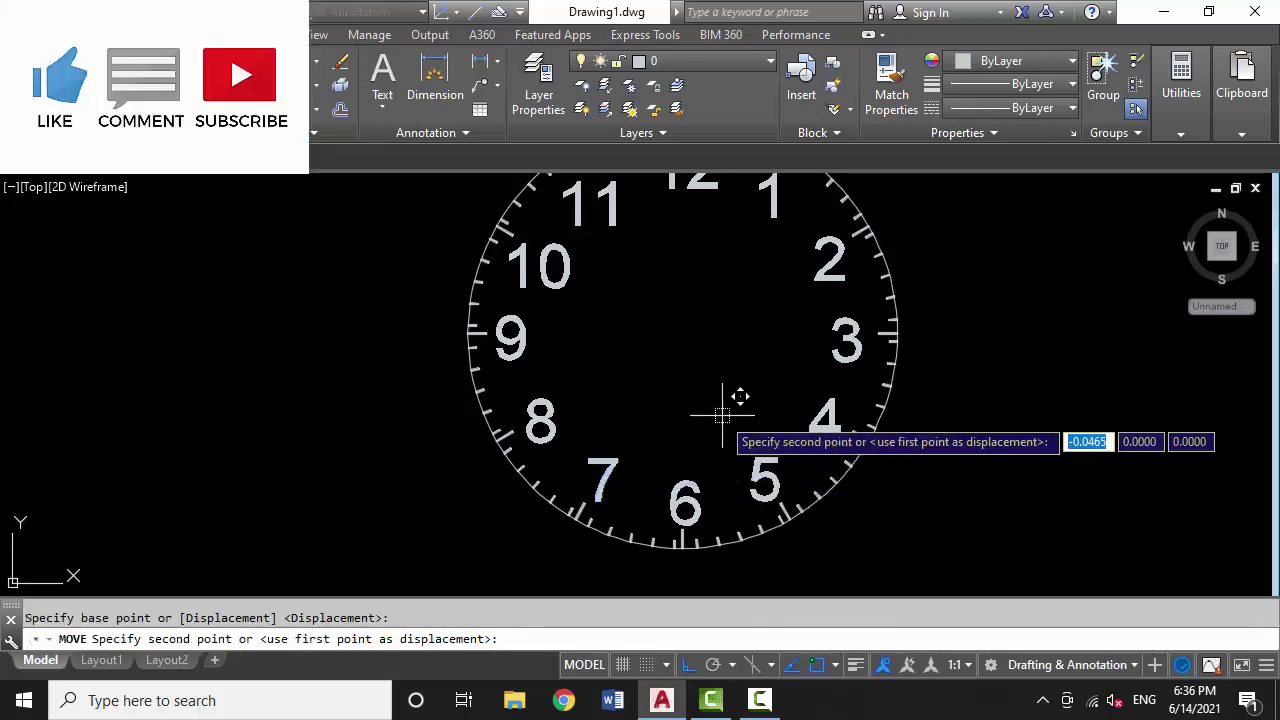
left_click(714, 414)
Give the 7 a final small nudge and end the command
left_click(634, 443)
left_click(590, 494)
key("Return")
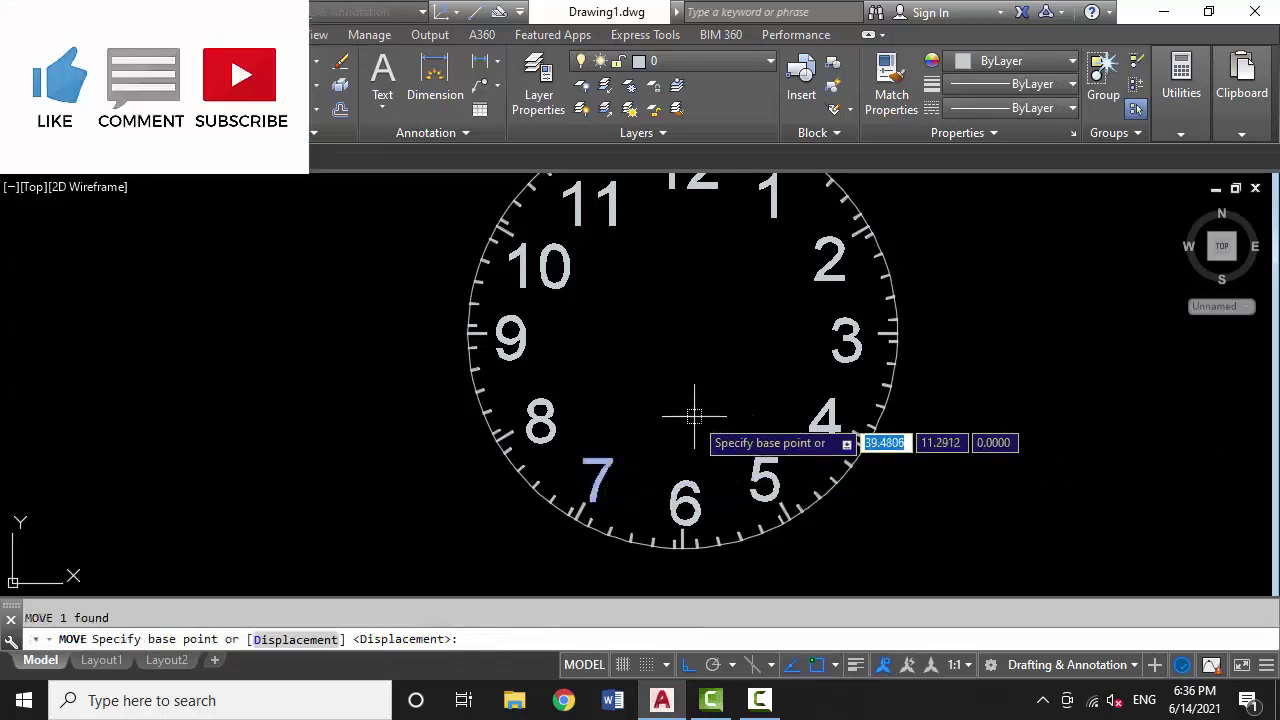
left_click(694, 415)
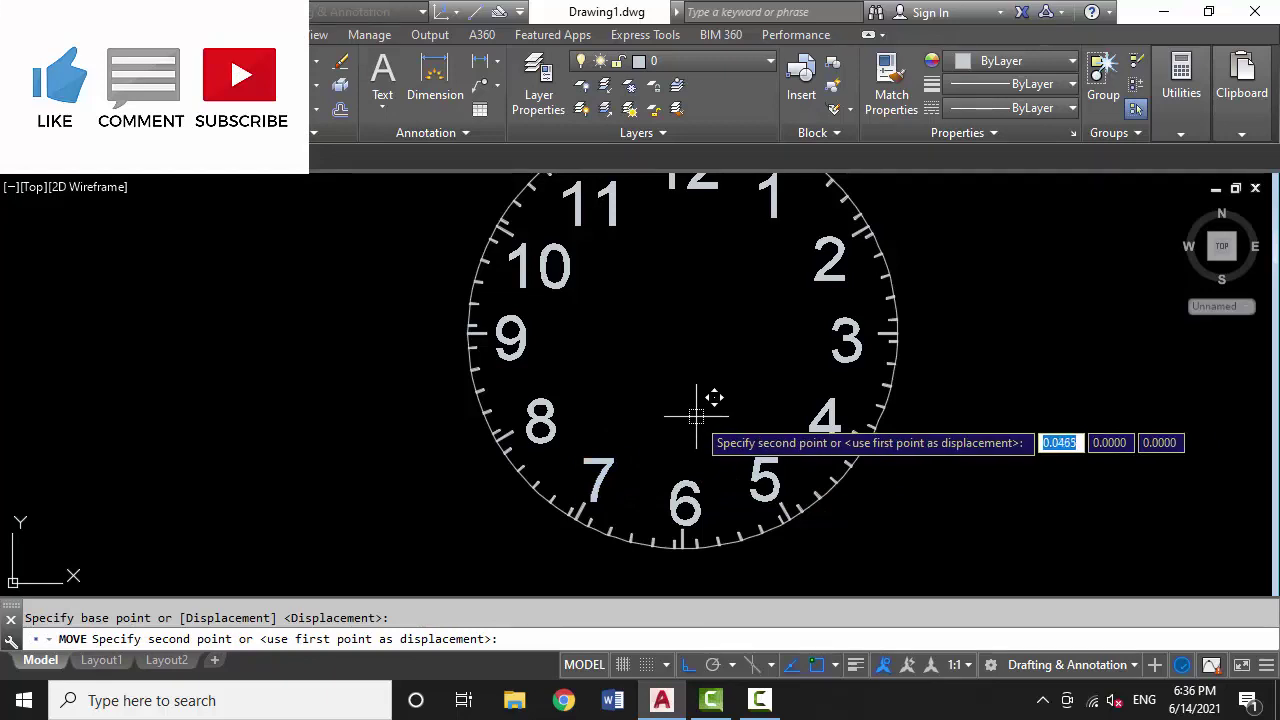
left_click(697, 420)
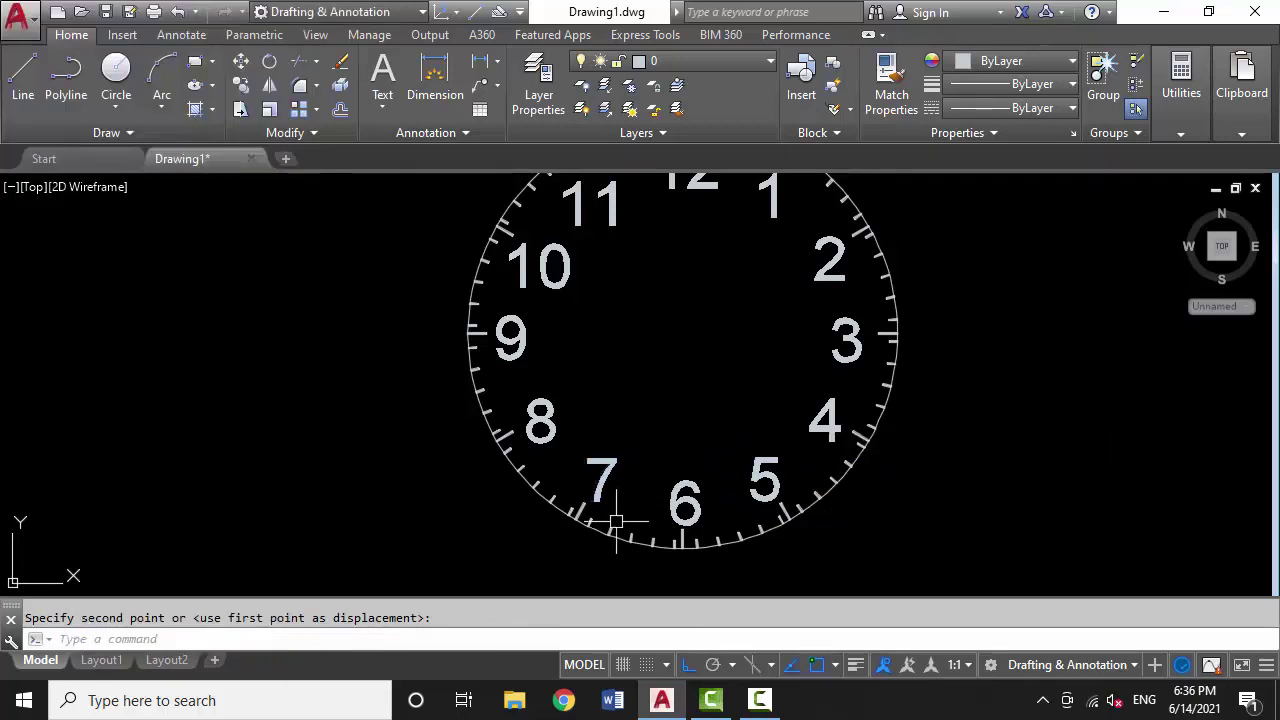
left_click(680, 496)
scroll(720, 455, "down", 2)
key("Escape")
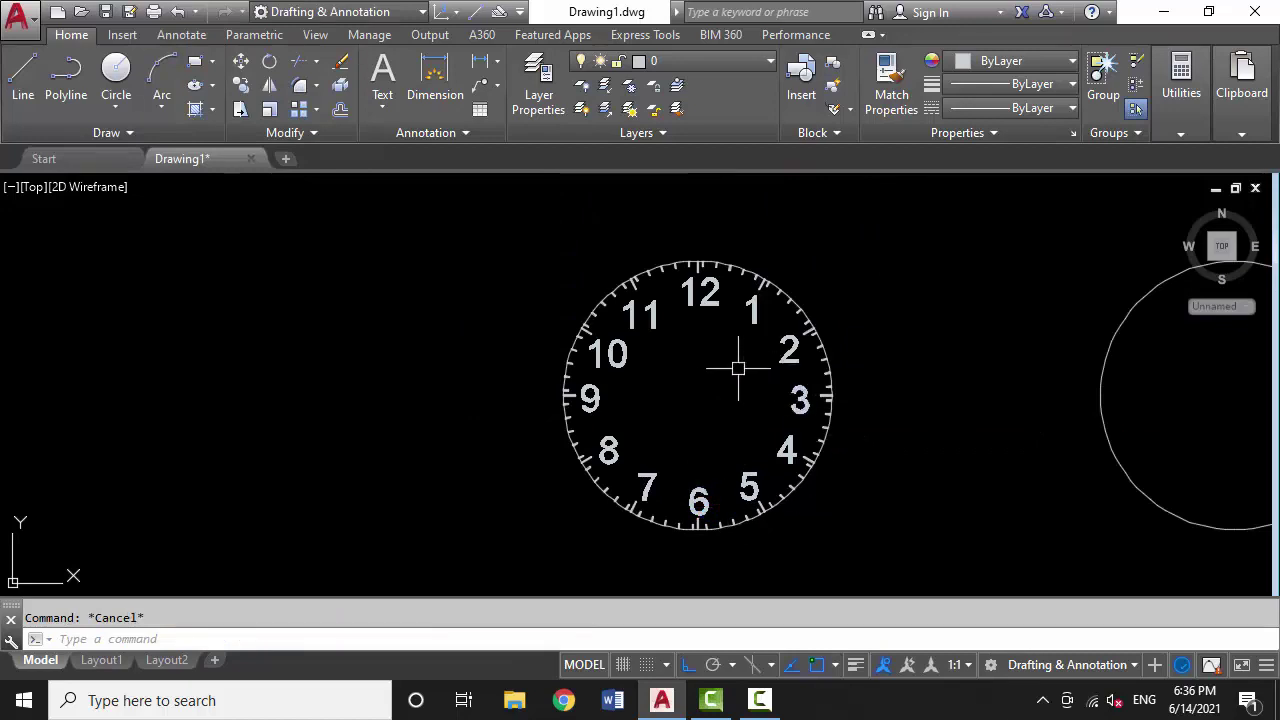
Switch the viewport to the SW Isometric view
scroll(570, 433, "down", 2)
scroll(728, 462, "up", 2)
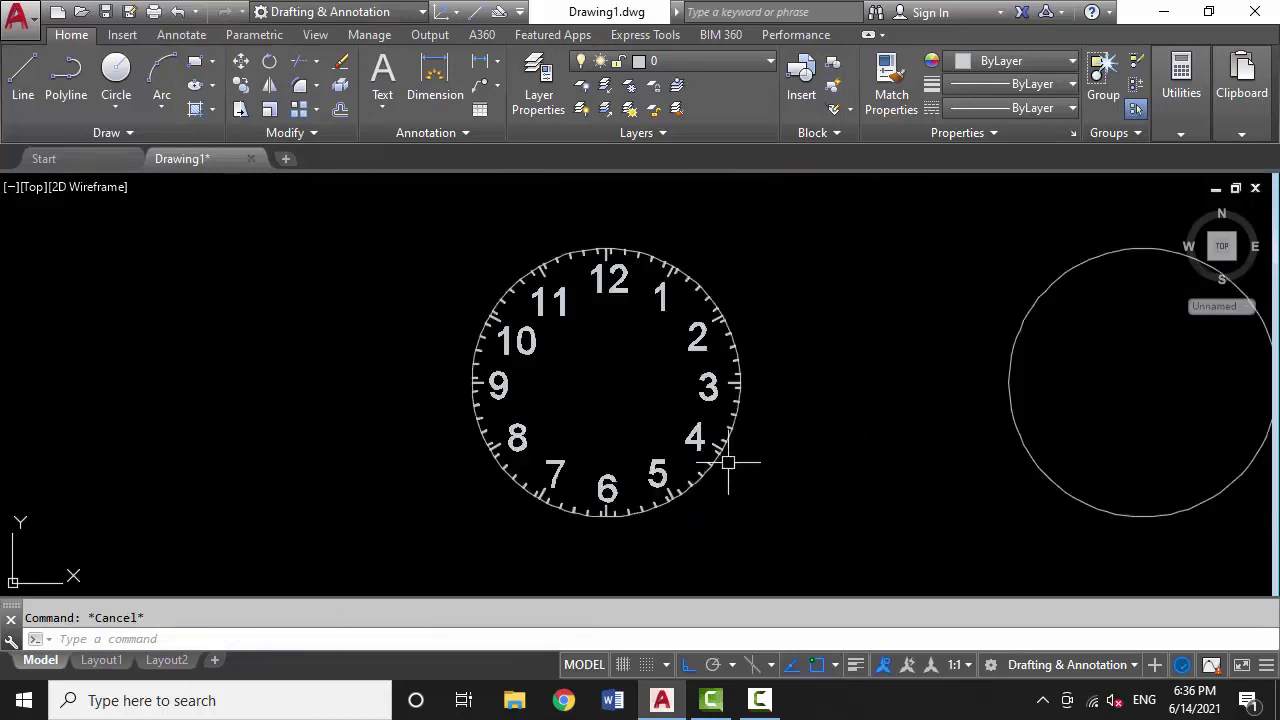
scroll(557, 349, "up", 2)
scroll(648, 431, "down", 2)
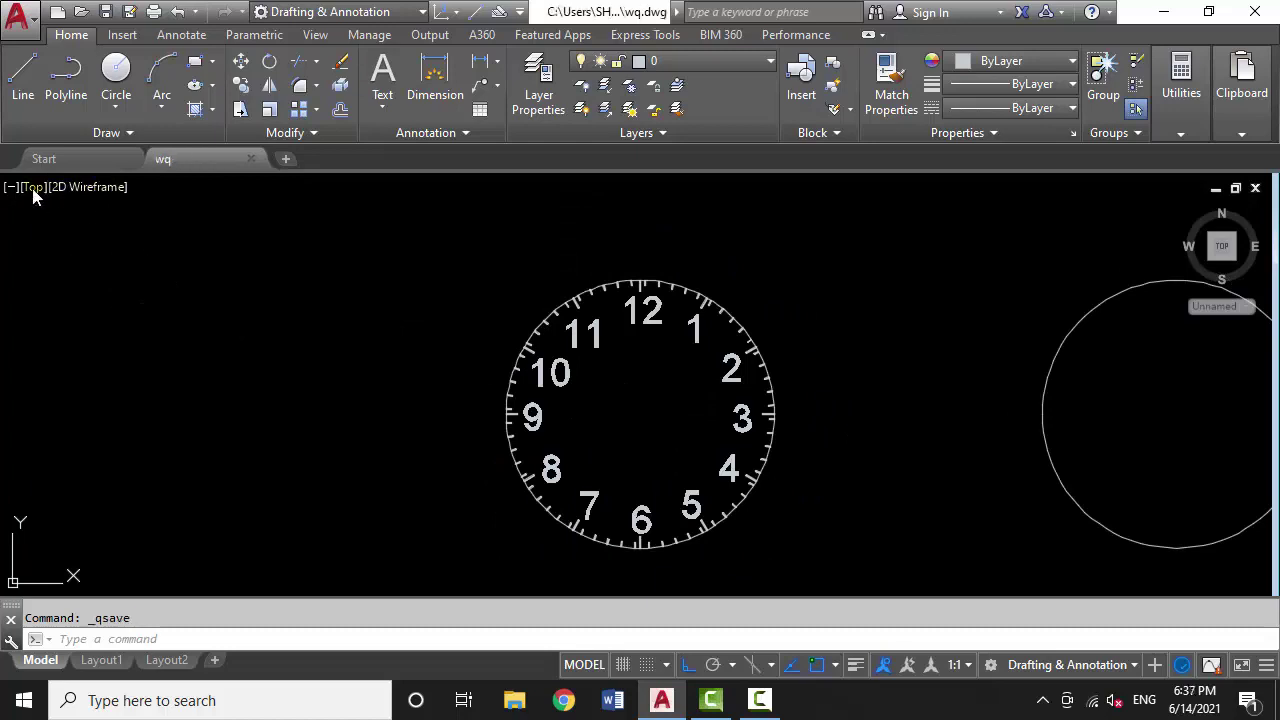
left_click(33, 190)
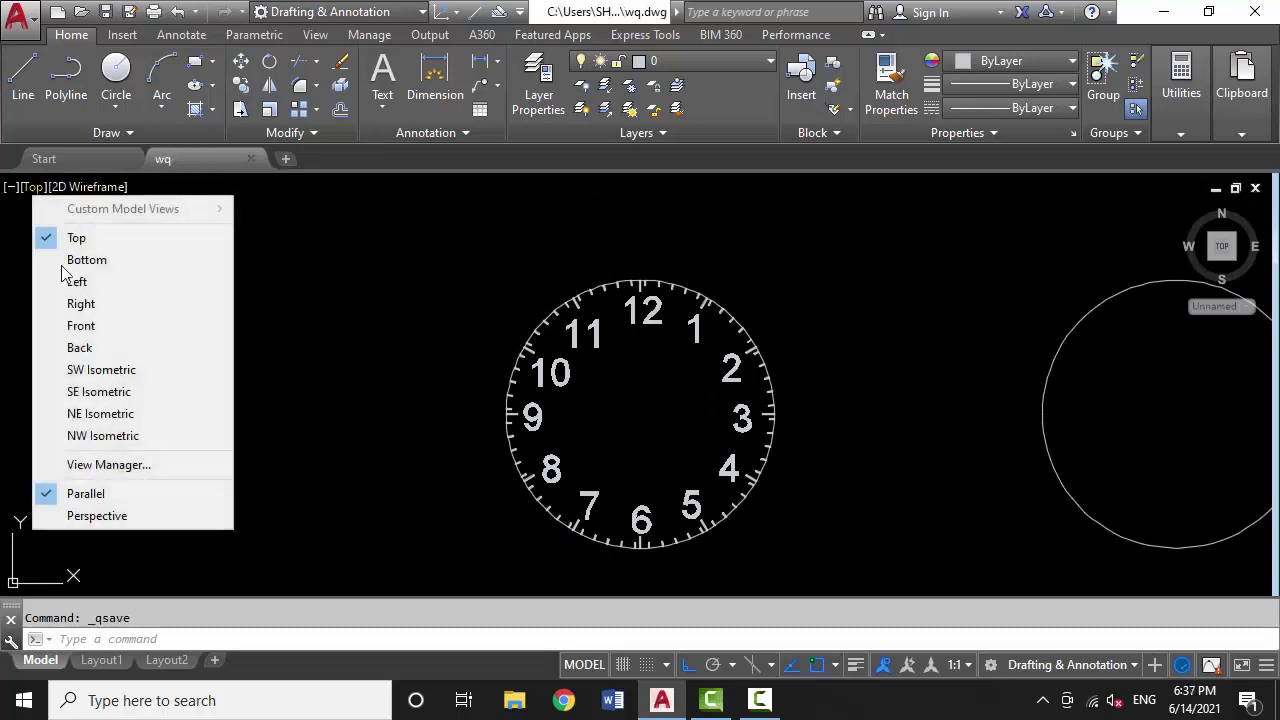
left_click(136, 368)
Select the dial's outer circle in the isometric view
scroll(643, 366, "down", 1)
scroll(543, 480, "up", 5)
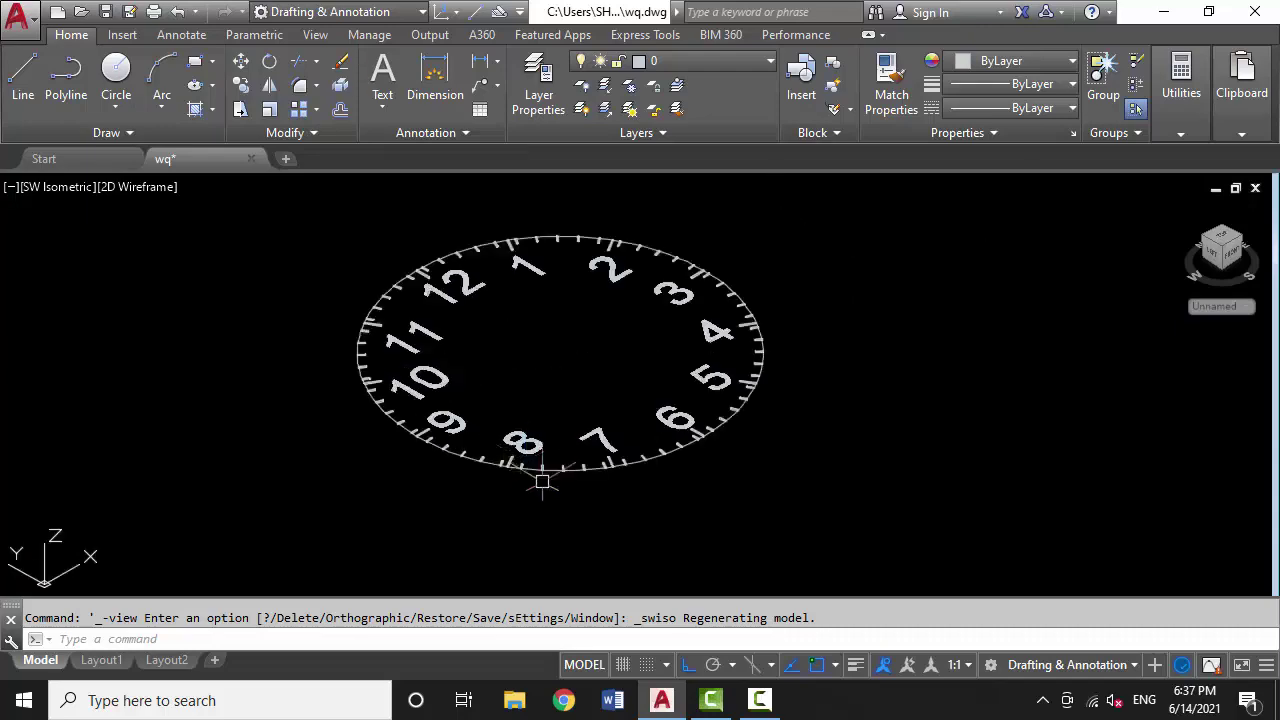
scroll(557, 466, "up", 5)
scroll(550, 455, "up", 4)
left_click(550, 455)
scroll(550, 455, "down", 2)
scroll(570, 440, "down", 2)
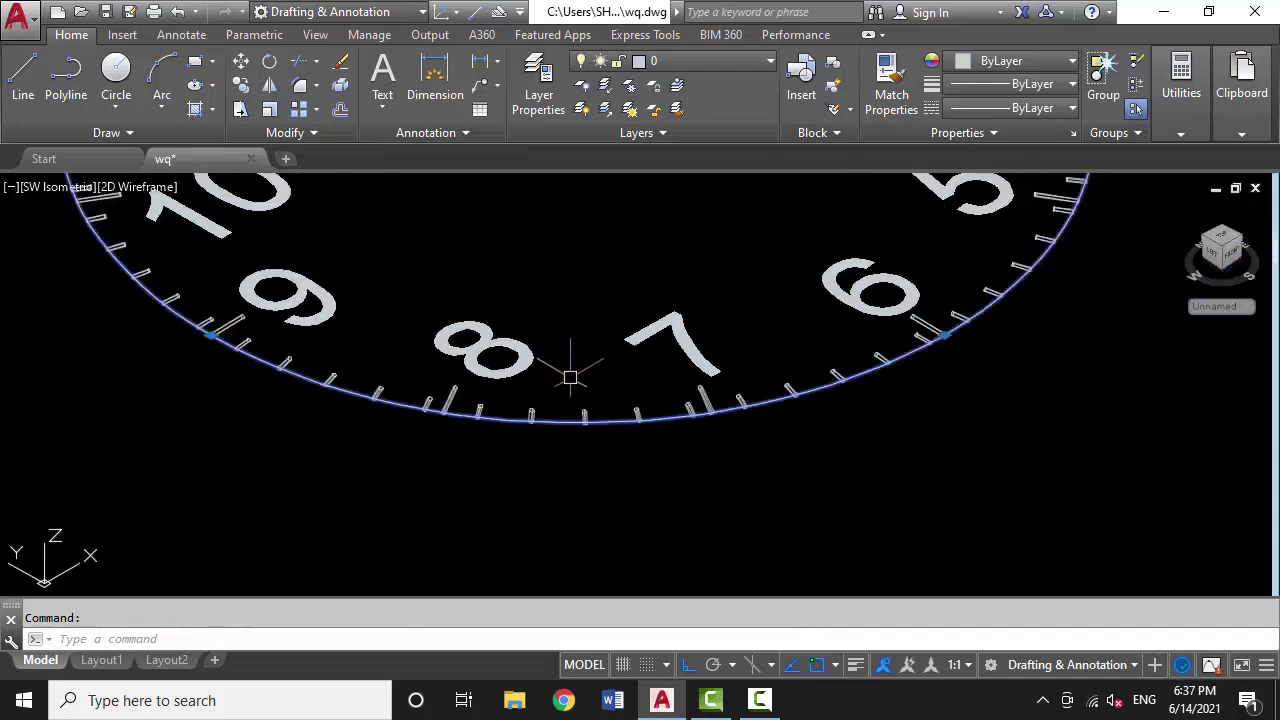
scroll(580, 452, "down", 1)
Extrude the selected outer circle 0.3 units into a solid disc
type("ext")
key("Return")
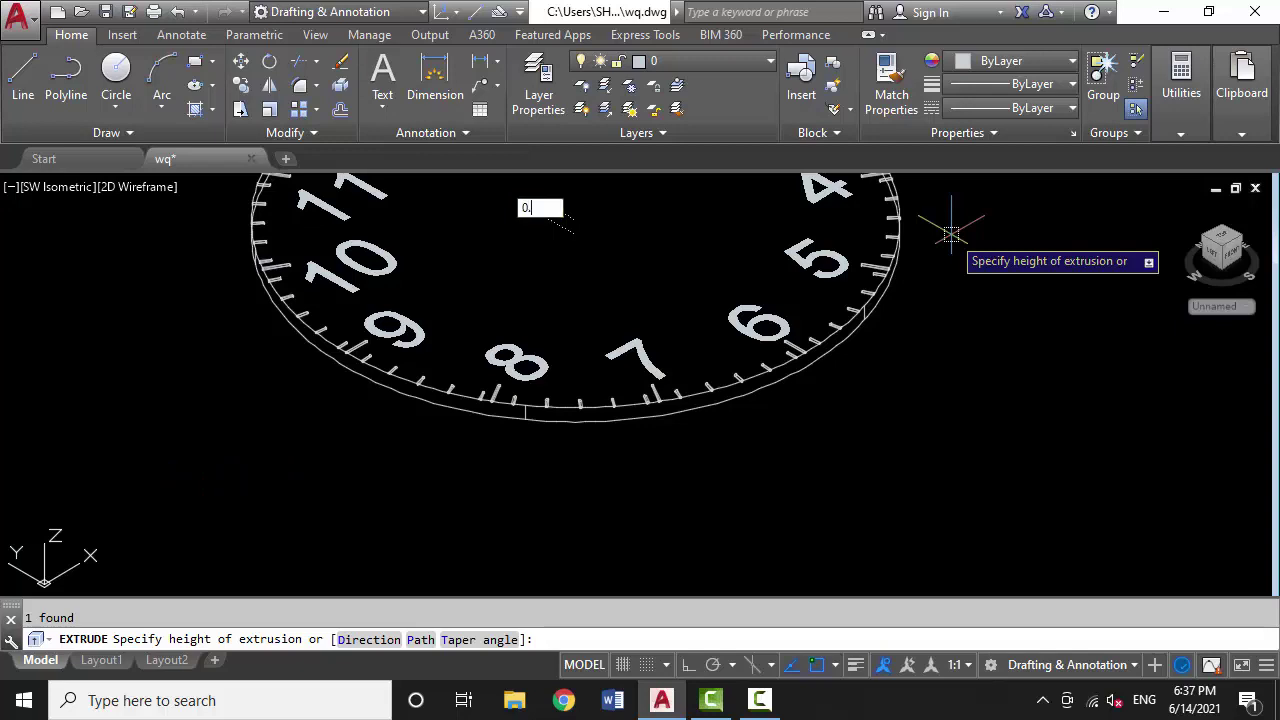
type("3")
key("Return")
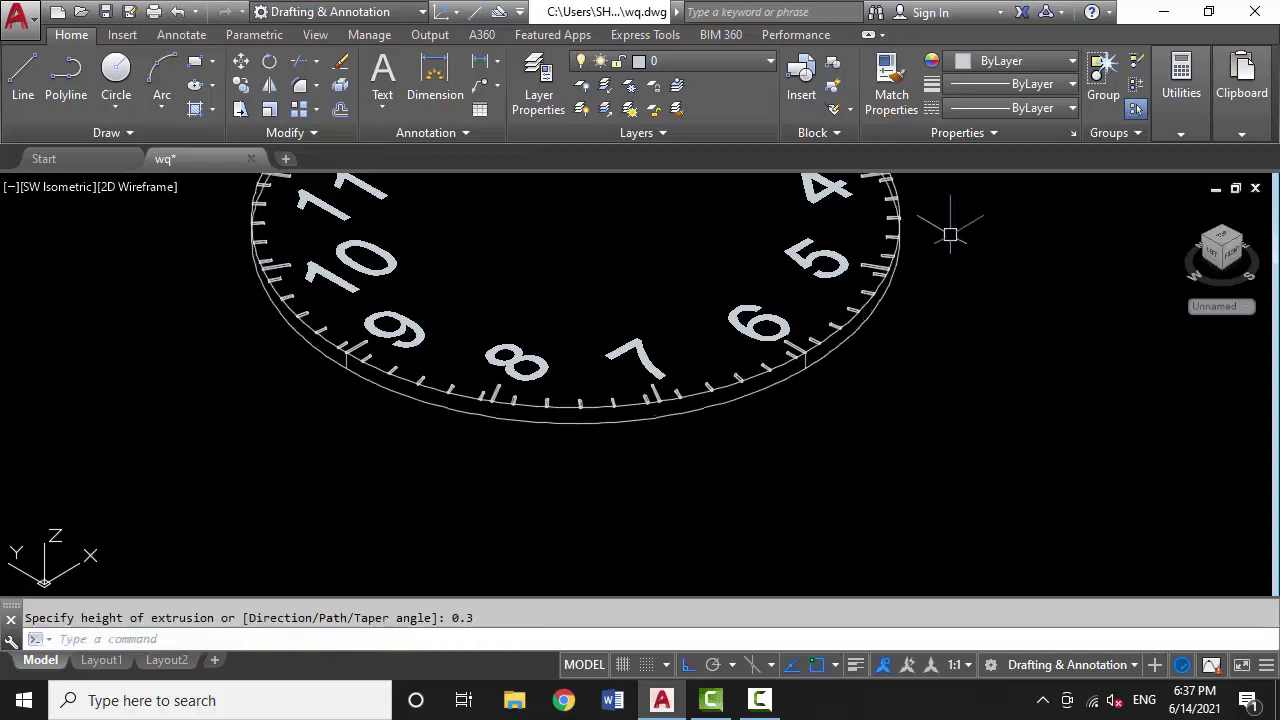
scroll(578, 525, "down", 2)
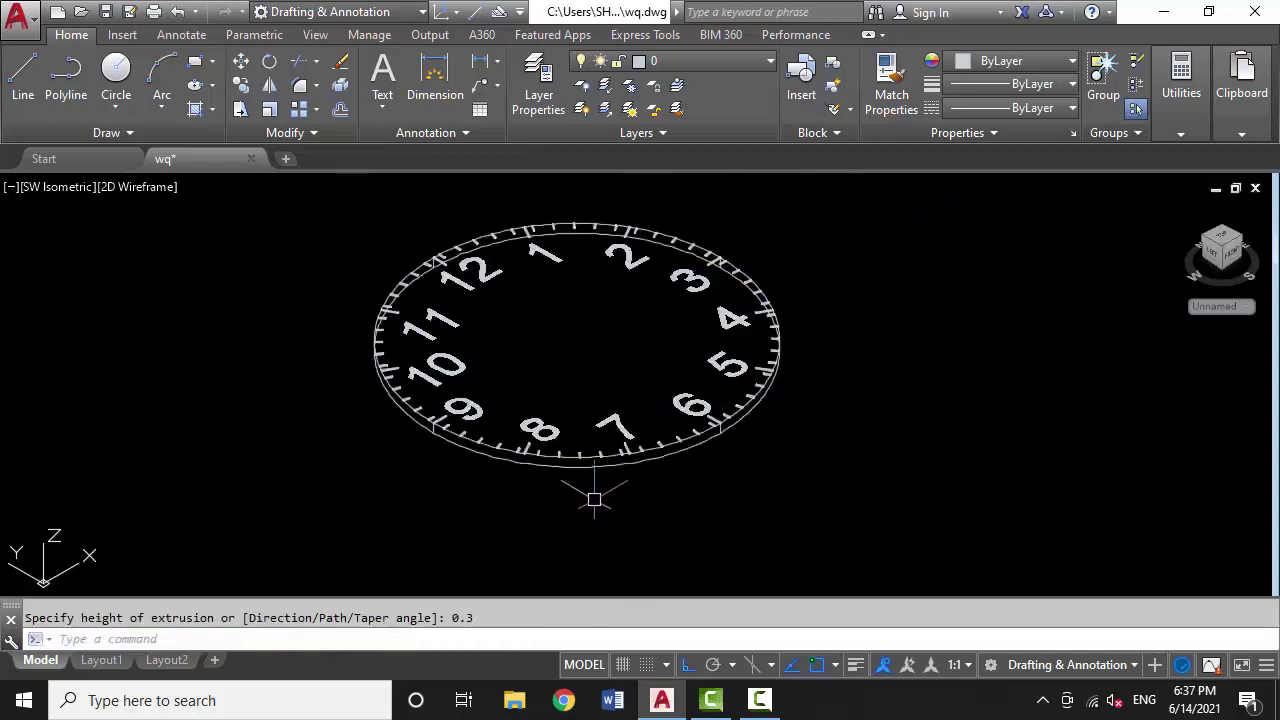
Shade the model and select the extruded disc
type("shade")
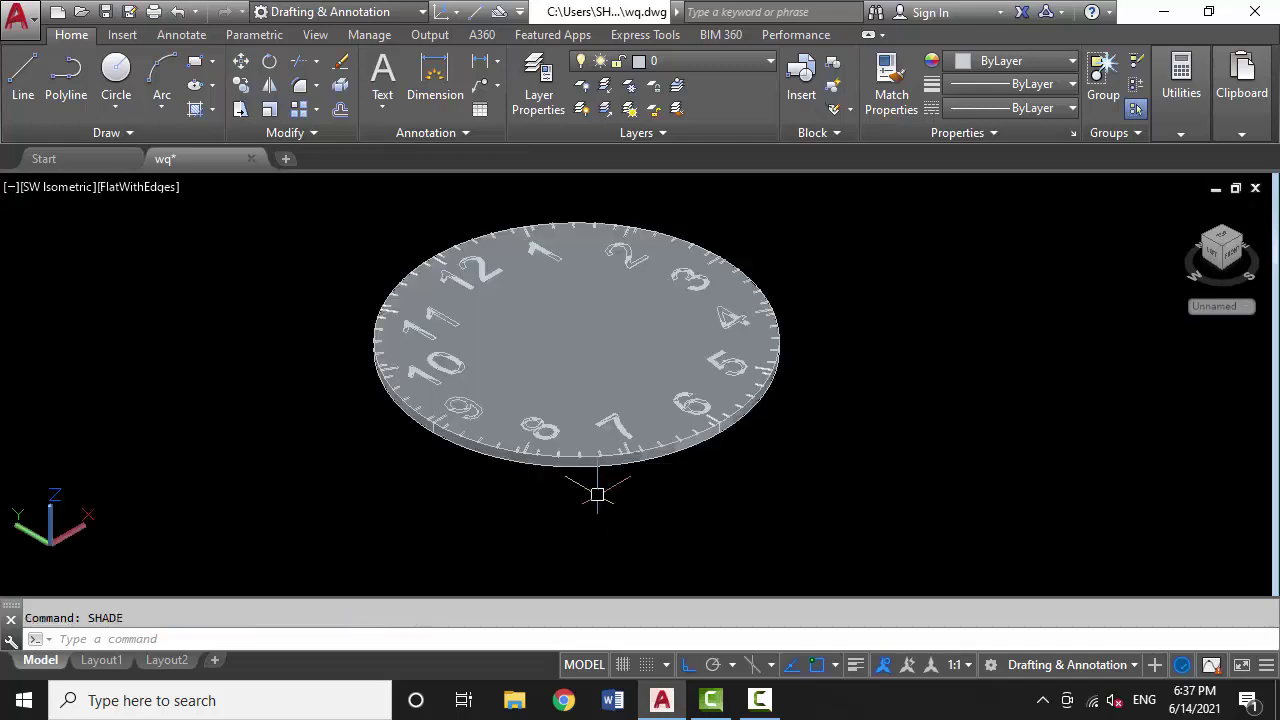
scroll(609, 471, "up", 2)
scroll(609, 477, "up", 1)
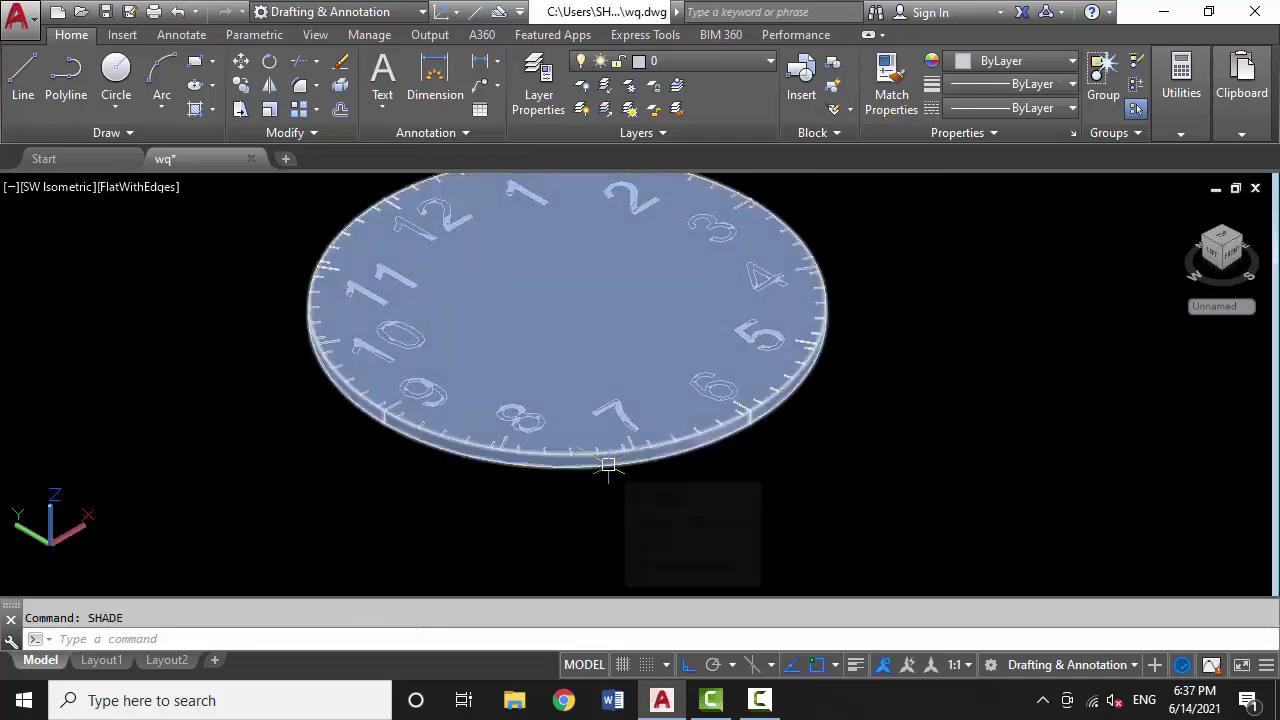
scroll(609, 474, "up", 1)
scroll(609, 471, "up", 2)
left_click(610, 445)
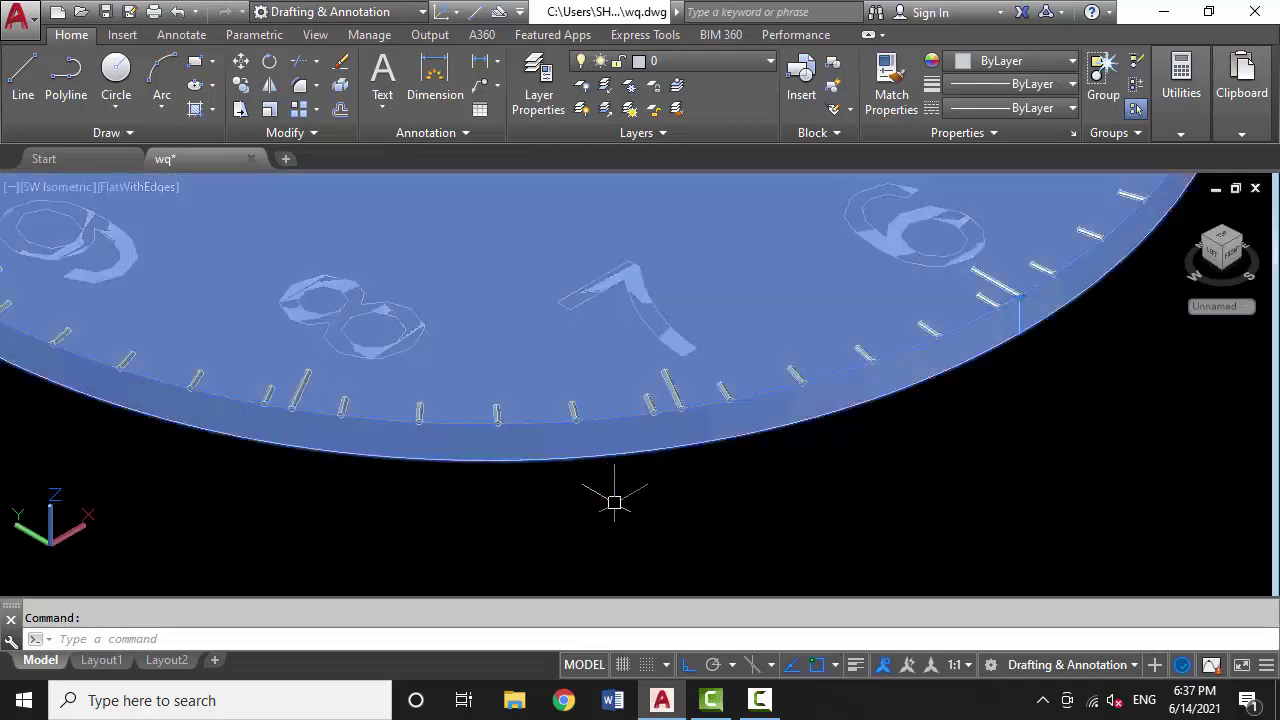
scroll(540, 360, "down", 8)
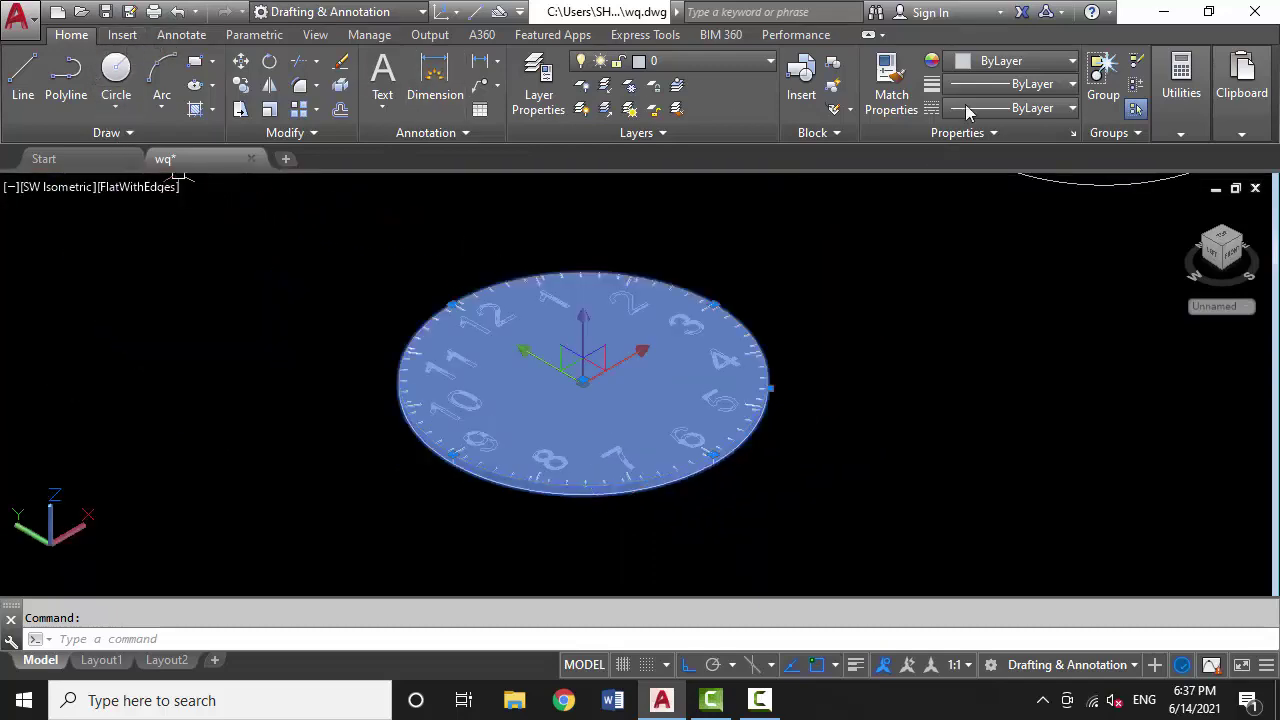
Colour the disc dark blue 34,52,110
left_click(995, 61)
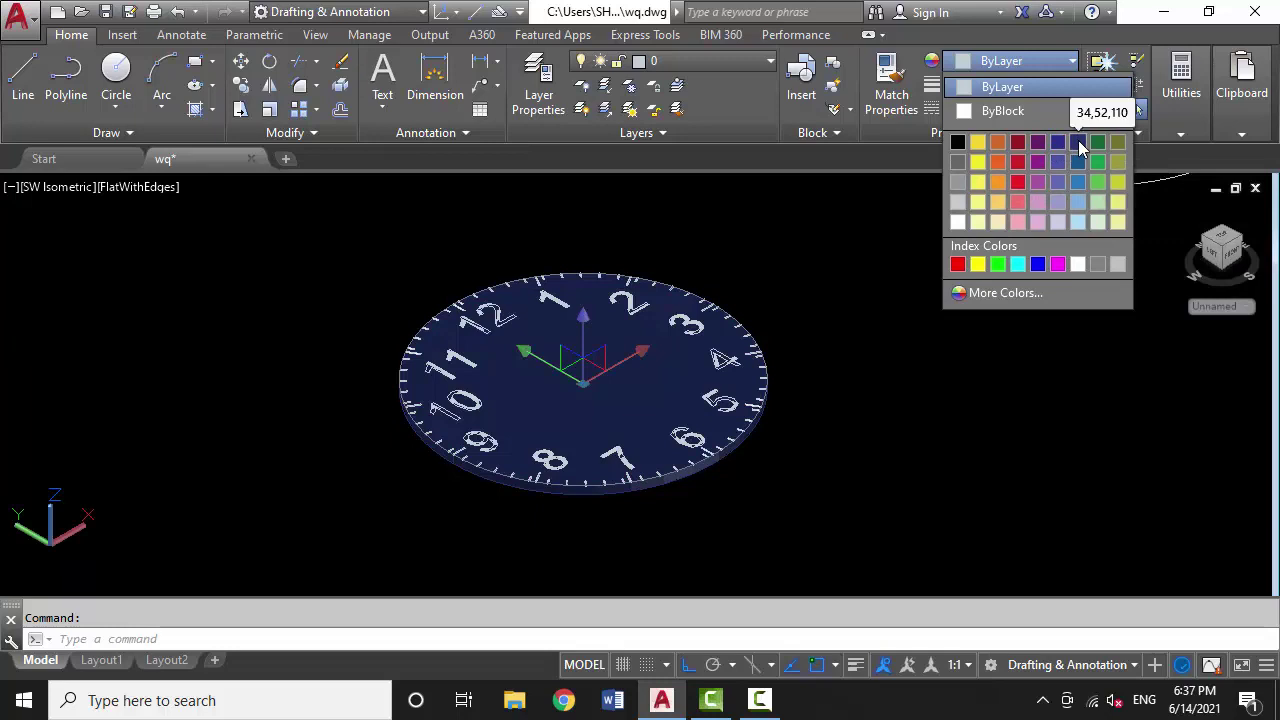
left_click(1079, 147)
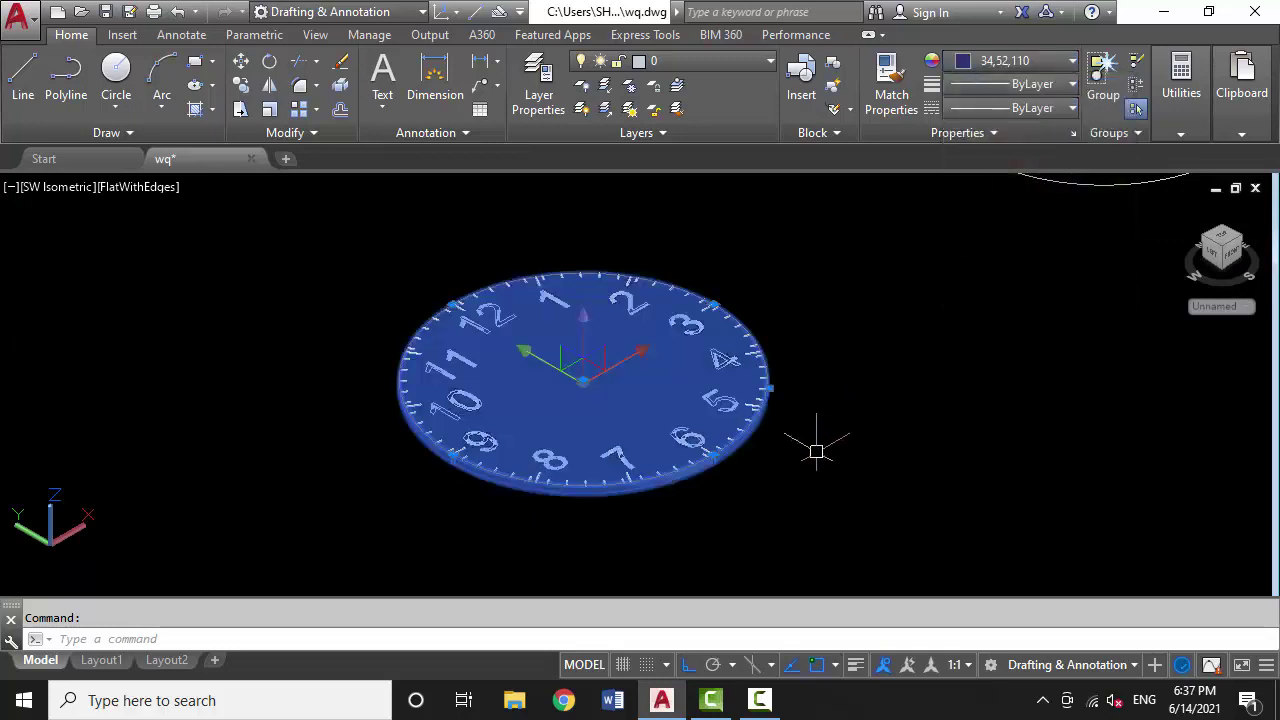
key("Escape")
Reselect the blue disc and start moving it
scroll(648, 498, "up", 2)
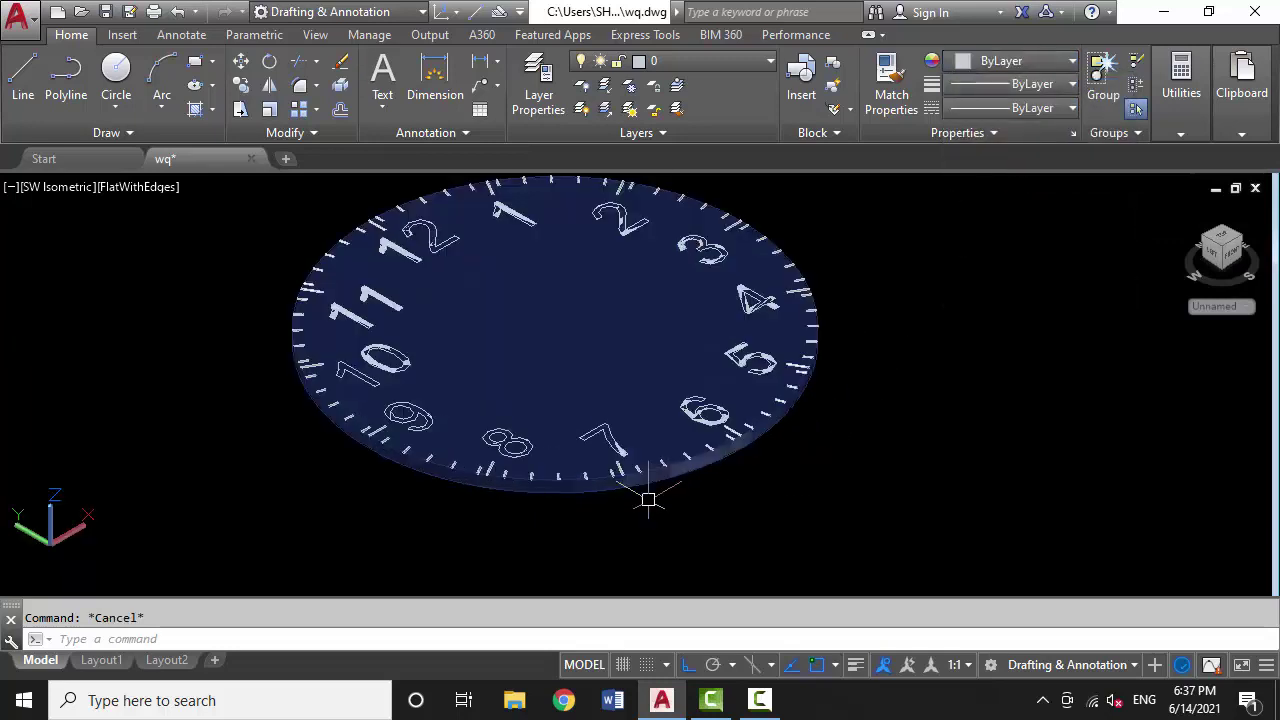
scroll(673, 493, "up", 2)
scroll(674, 470, "up", 2)
left_click(675, 458)
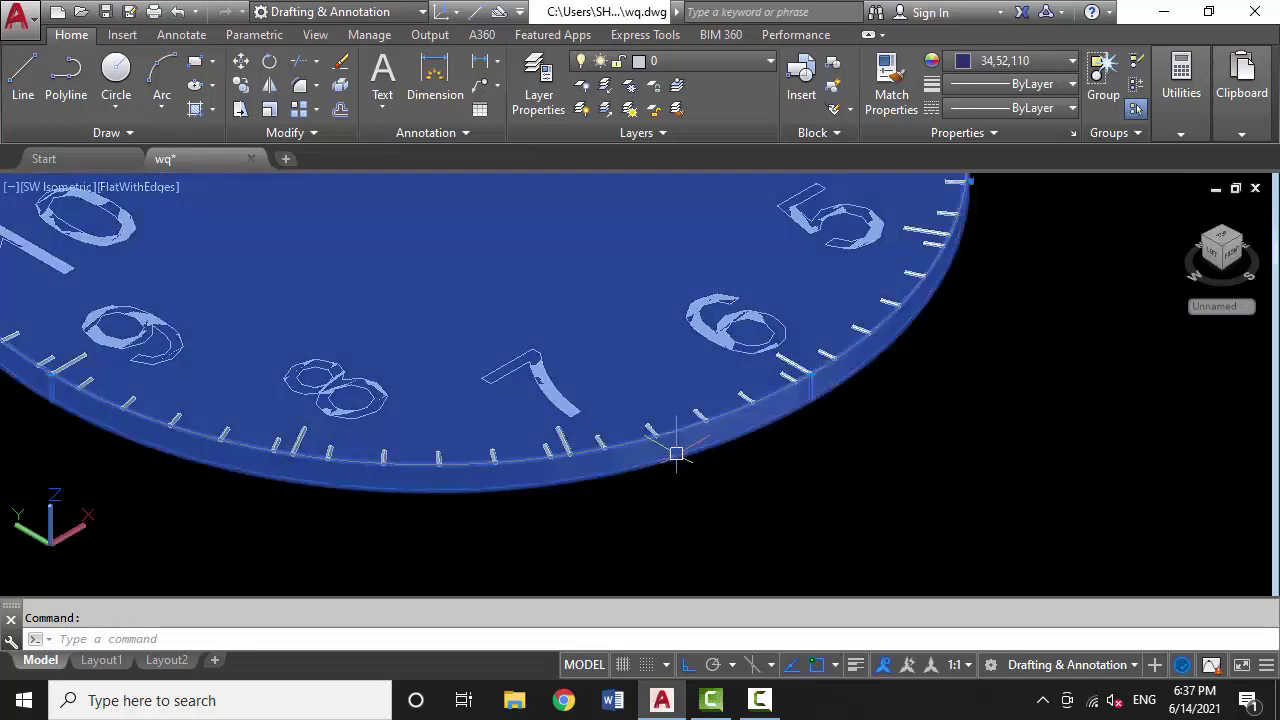
type("m")
key("Return")
Move the disc 0.01 units and orbit the dial toward a top-down view
left_click(855, 463)
type("0.01")
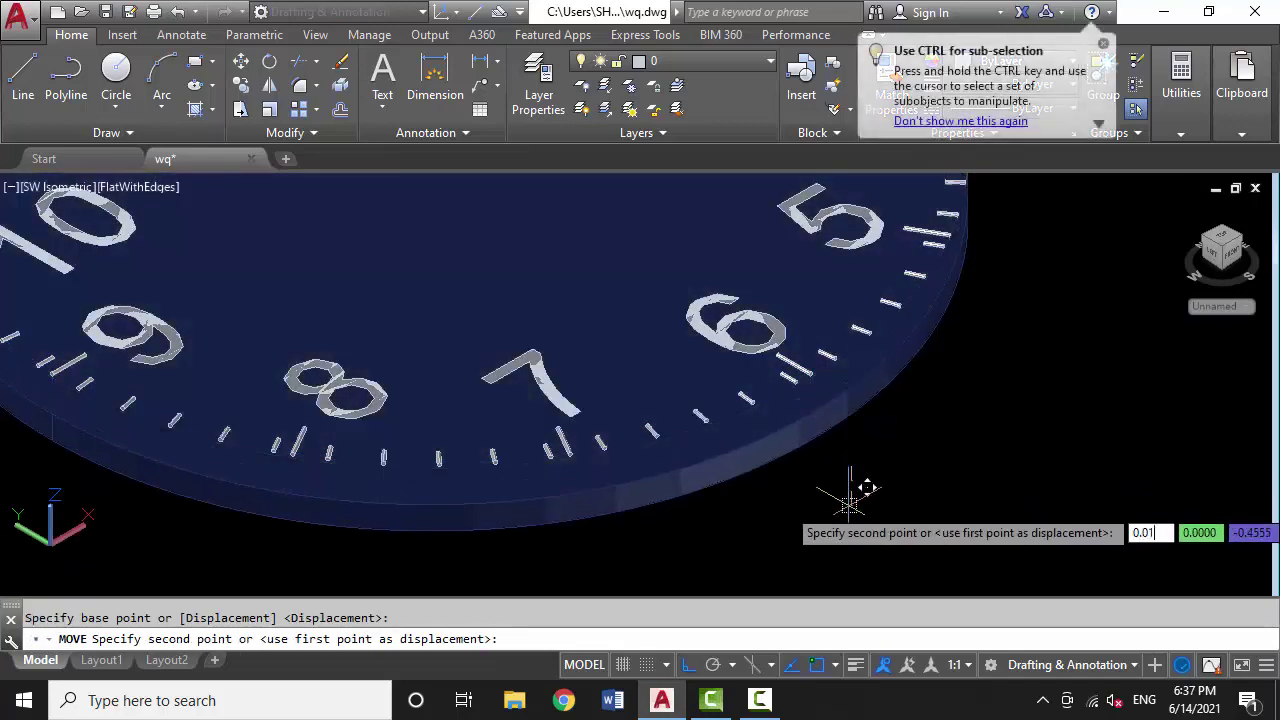
key("Return")
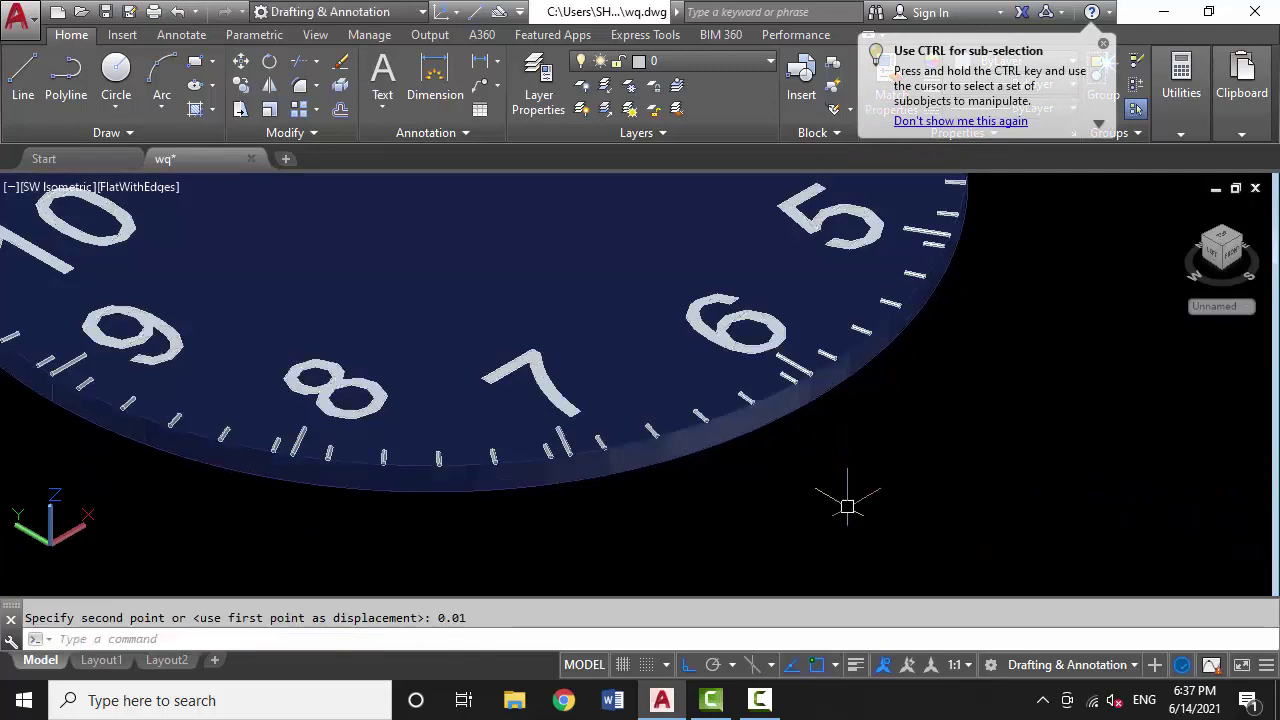
scroll(847, 507, "down", 3)
scroll(823, 523, "down", 4)
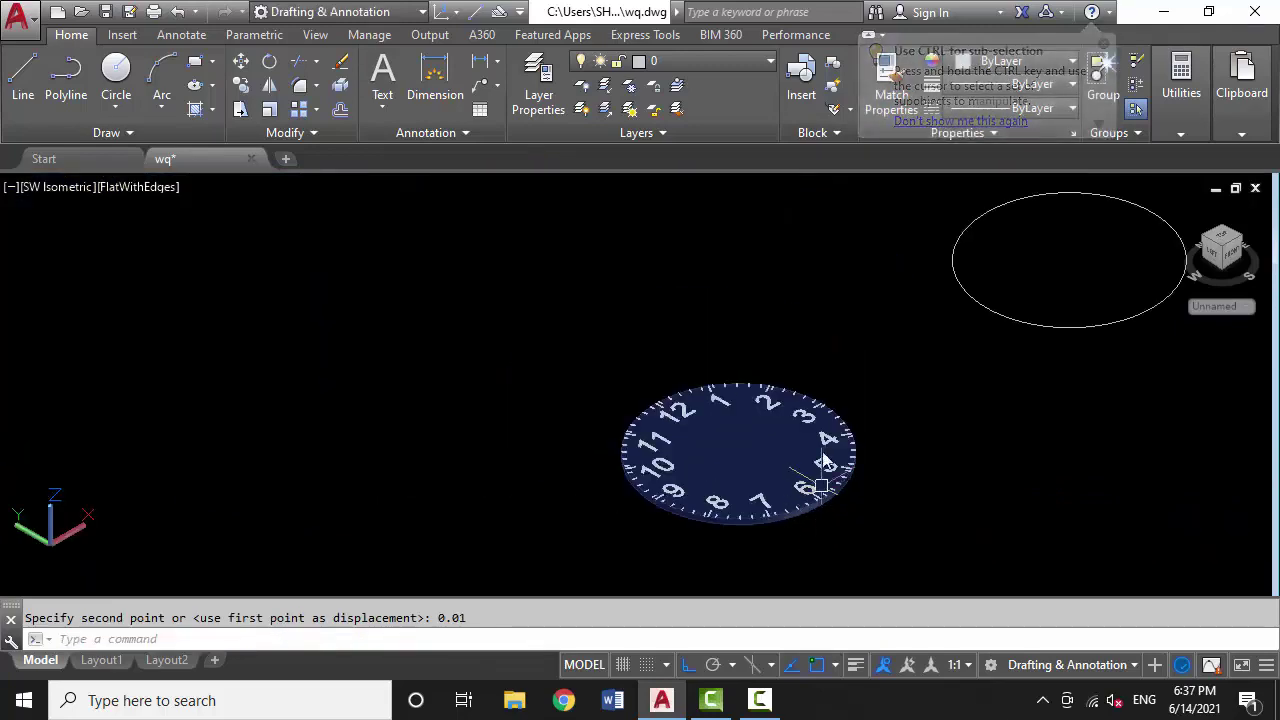
scroll(823, 434, "up", 4)
mouse_move(823, 434)
middle_mouse_down("shift")
mouse_move(826, 373)
mouse_move(706, 463)
mouse_move(800, 343)
mouse_move(757, 360)
mouse_move(806, 514)
mouse_move(834, 514)
mouse_move(677, 531)
mouse_move(703, 514)
mouse_move(757, 388)
mouse_move(694, 326)
mouse_move(667, 396)
mouse_move(691, 414)
mouse_move(623, 381)
mouse_move(722, 432)
middle_mouse_up("shift")
scroll(694, 326, "up", 2)
scroll(717, 354, "down", 1)
scroll(691, 434, "up", 1)
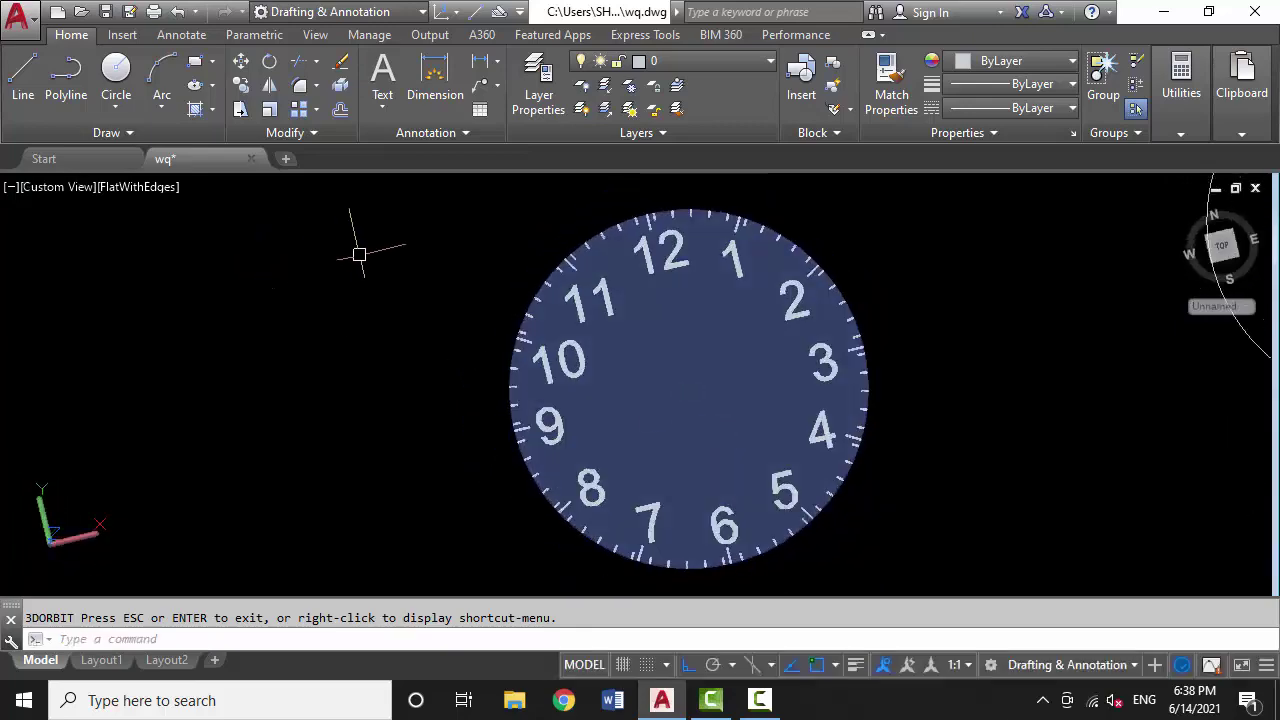
Show the model in Realistic visual style and orbit it into an oblique view
left_click(138, 188)
left_click(227, 301)
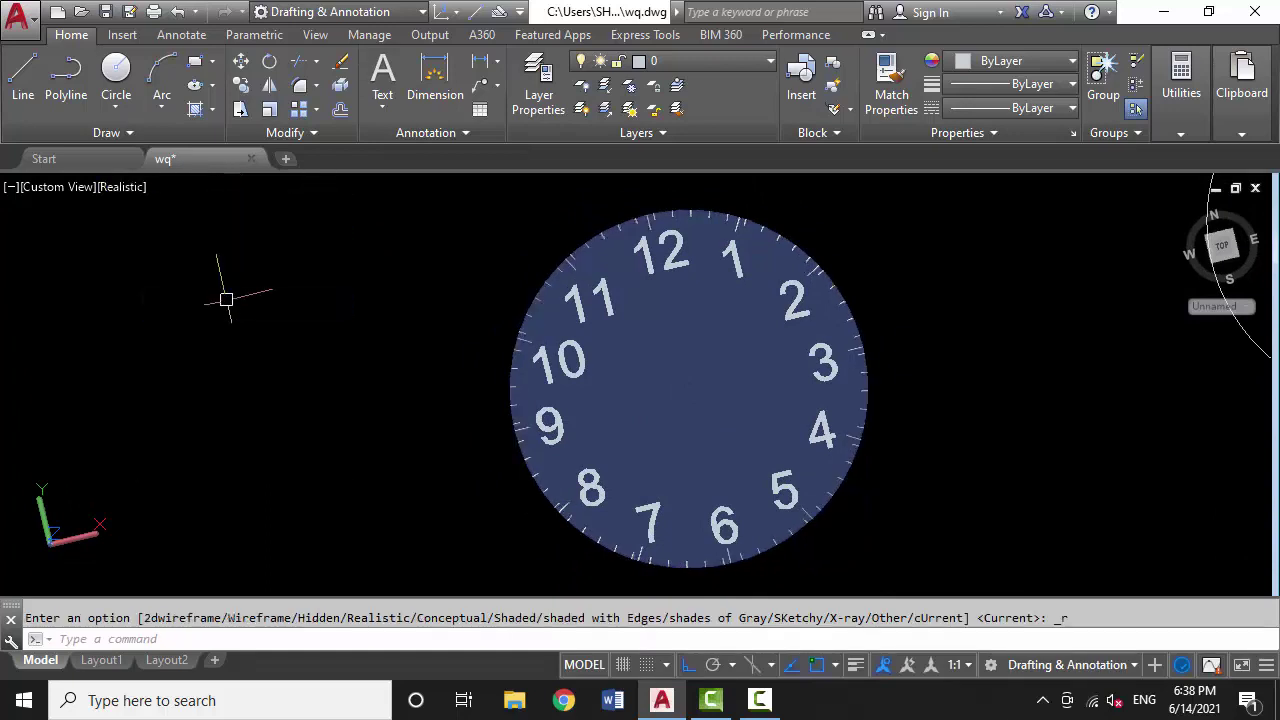
type("3")
type("o")
key("Return")
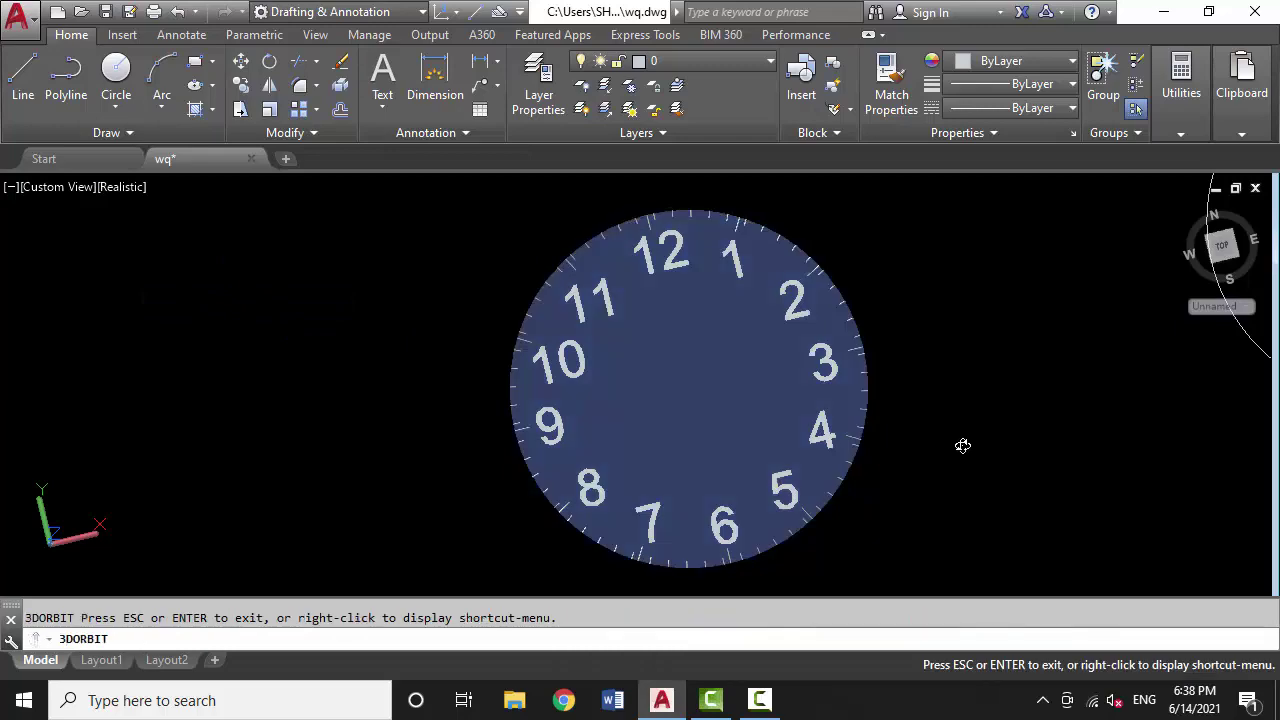
mouse_move(963, 443)
left_mouse_down()
mouse_move(963, 286)
mouse_move(1034, 309)
mouse_move(1046, 361)
mouse_move(994, 403)
mouse_move(1008, 379)
left_mouse_up()
key("Escape")
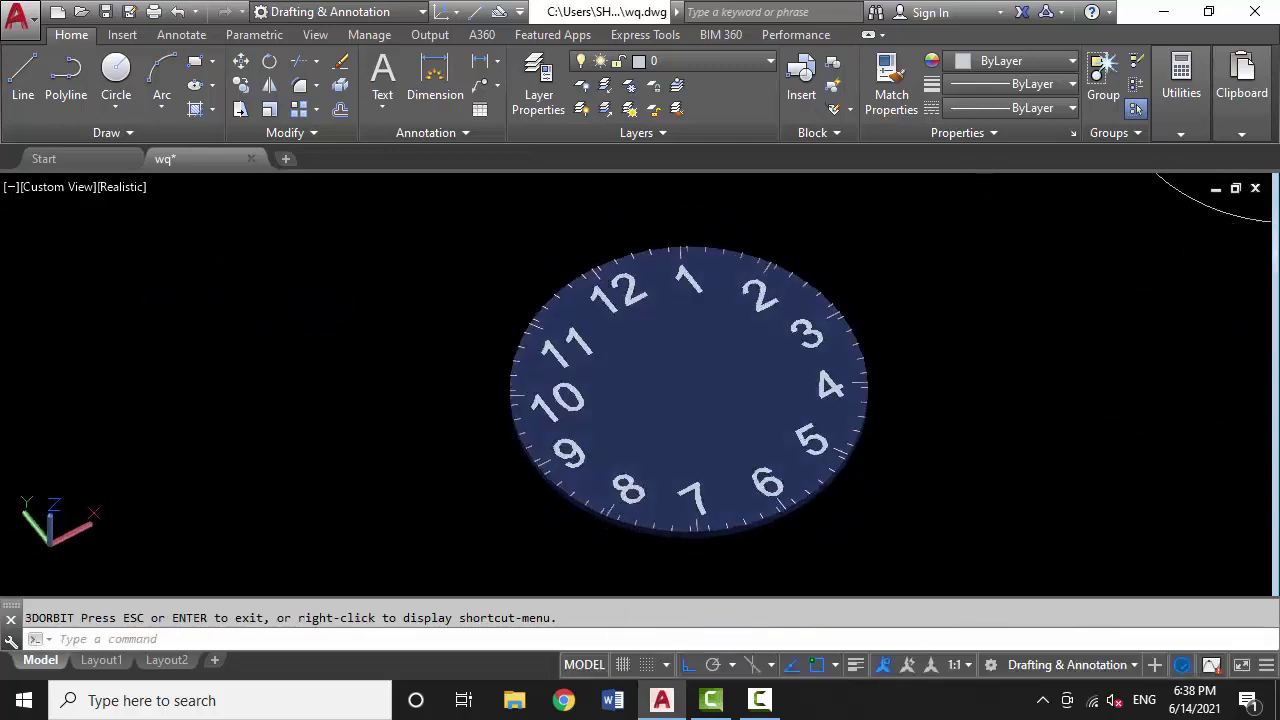
Save wq.dwg and return to the SW Isometric view
key("ctrl+s")
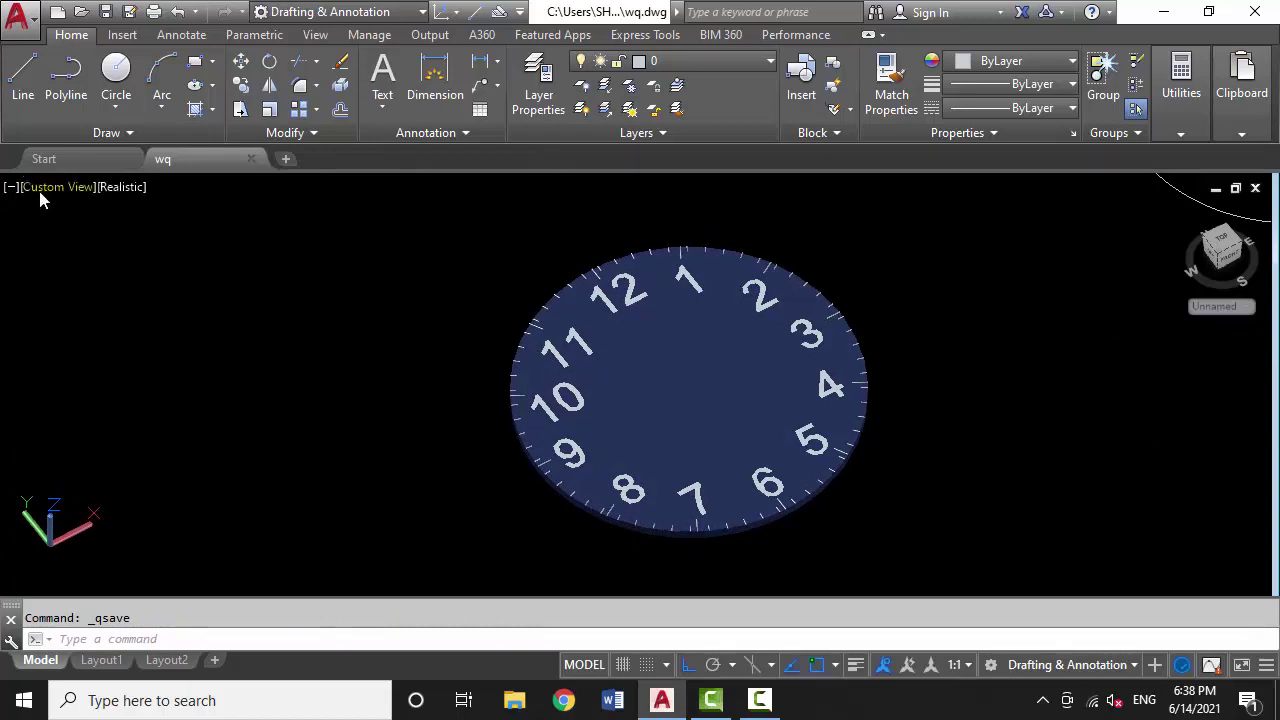
left_click(40, 194)
left_click(149, 366)
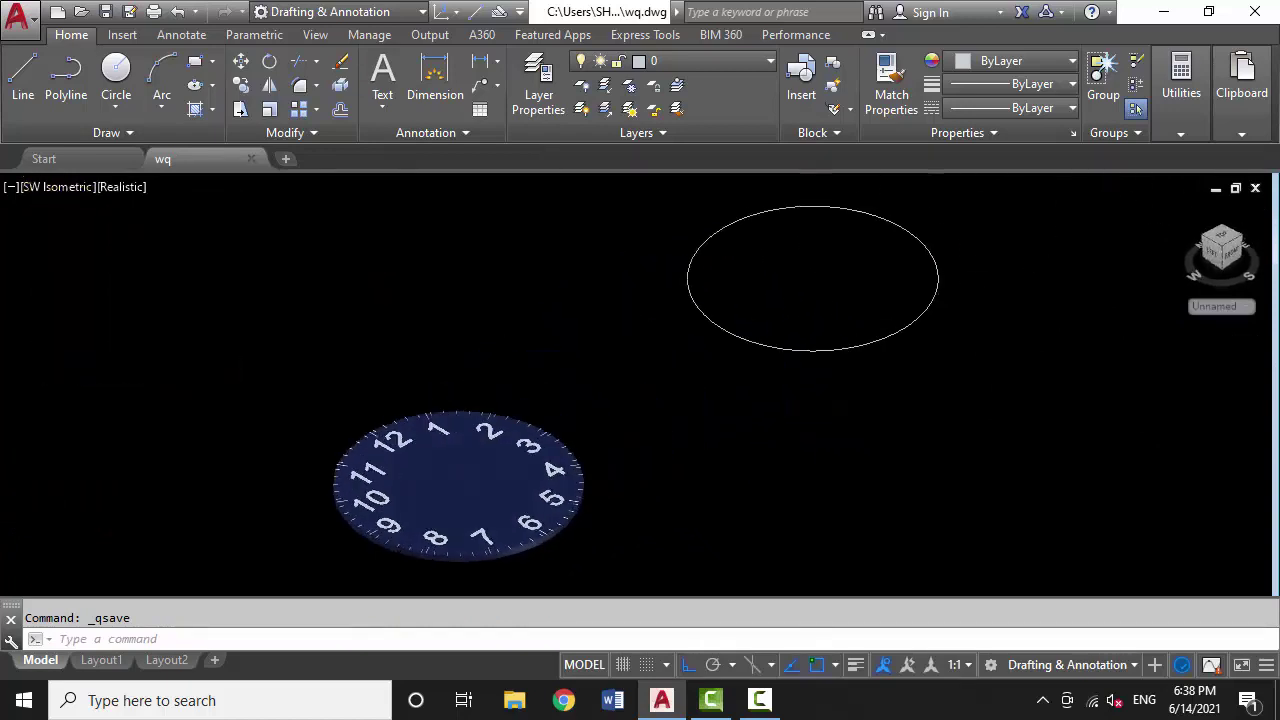
Sweep the small circle along the large ellipse to form a solid ring
scroll(542, 496, "up", 3)
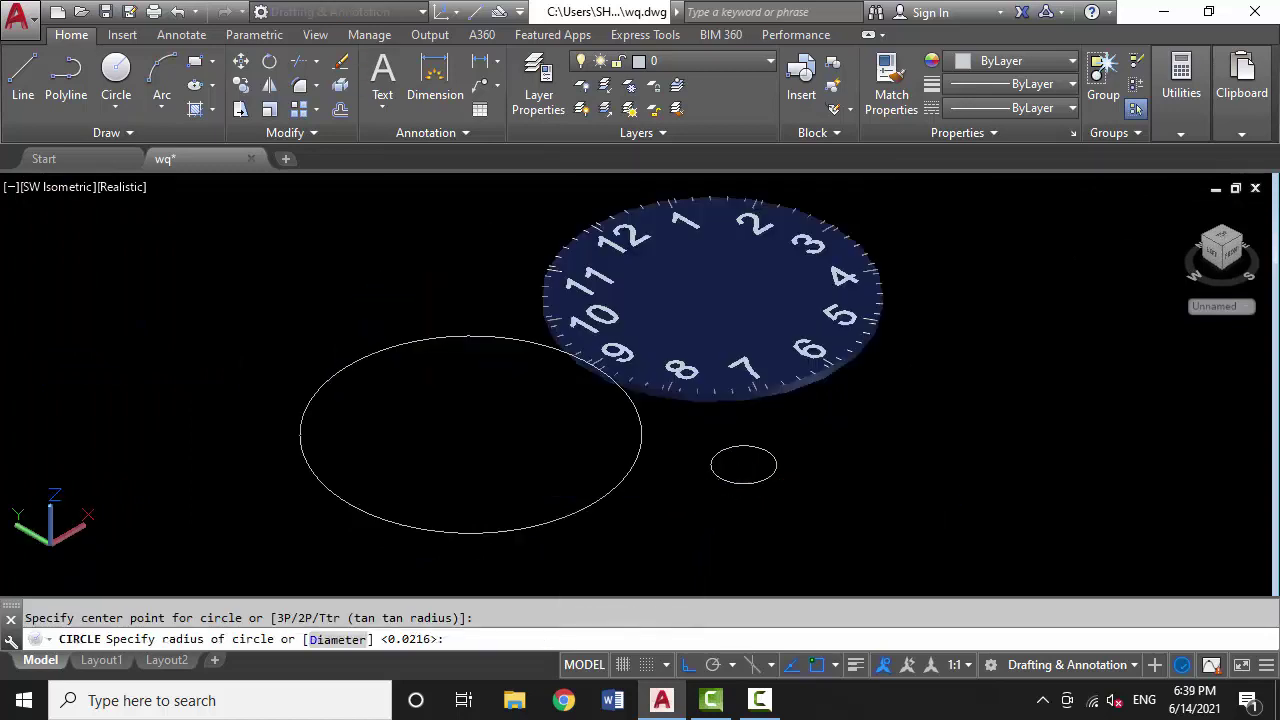
left_click(745, 484)
left_click(747, 486)
type("swe")
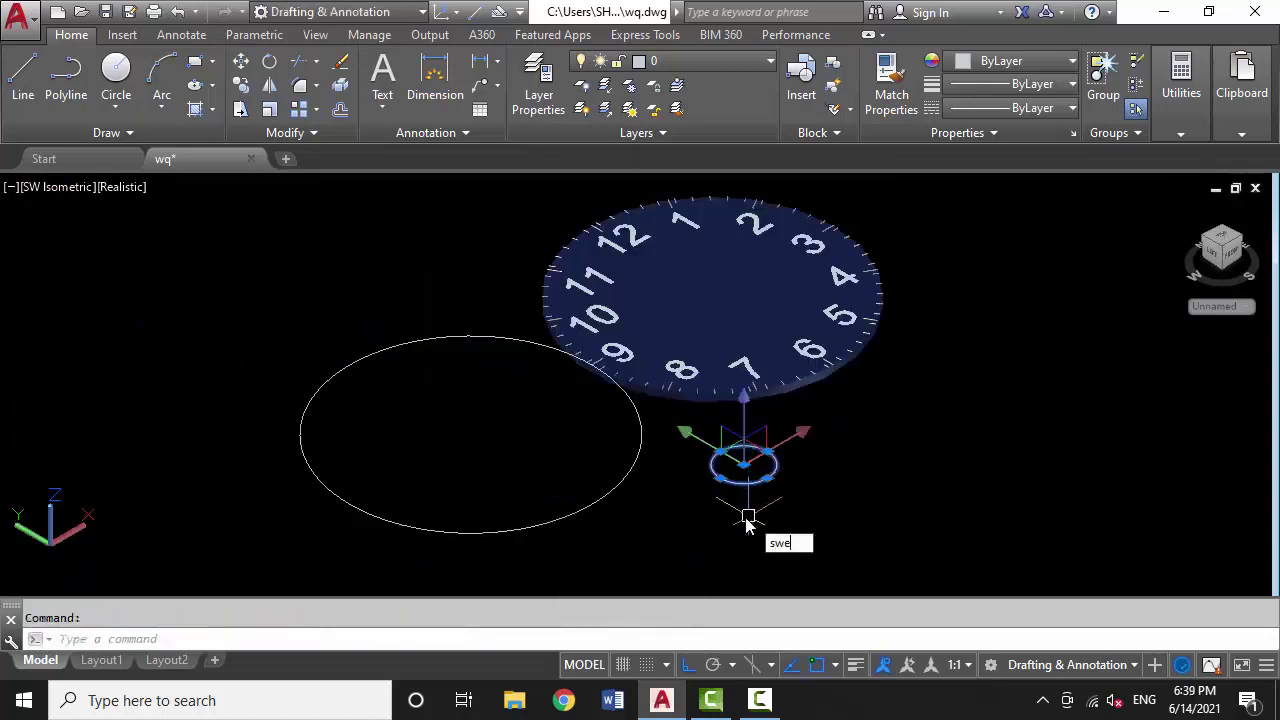
key("Return")
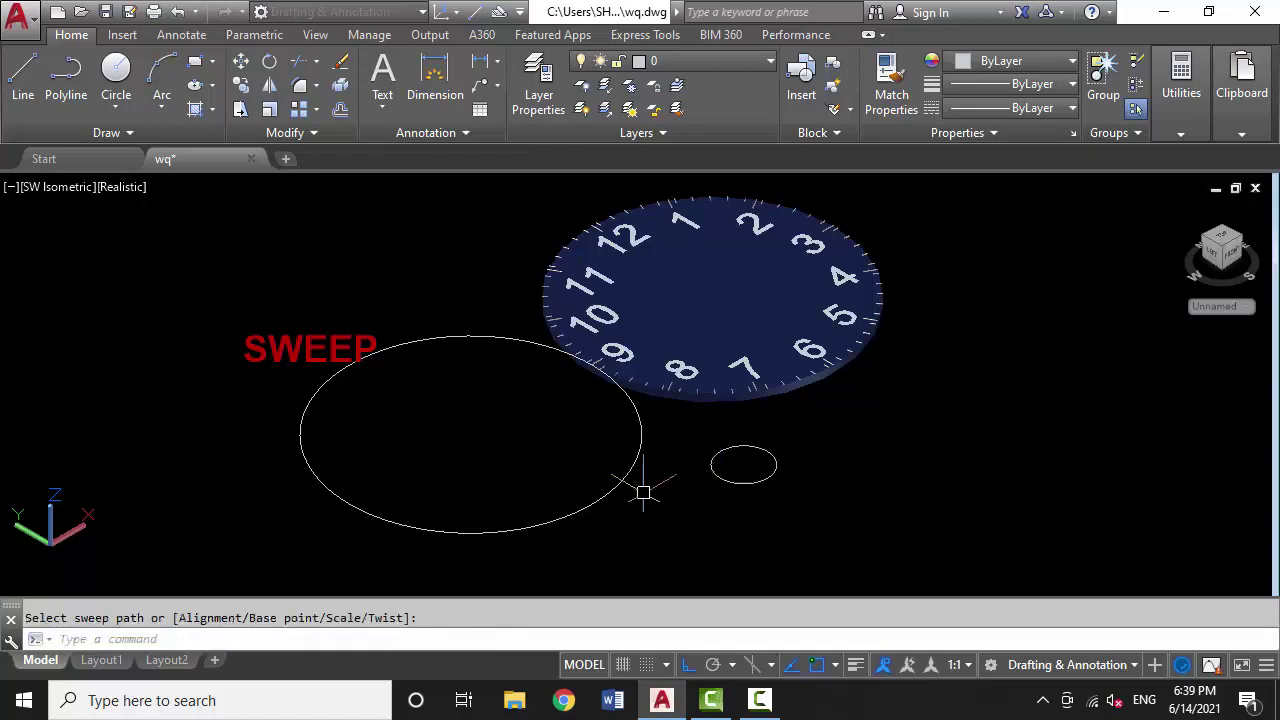
key("Escape")
key("Return")
left_click(737, 466)
key("Return")
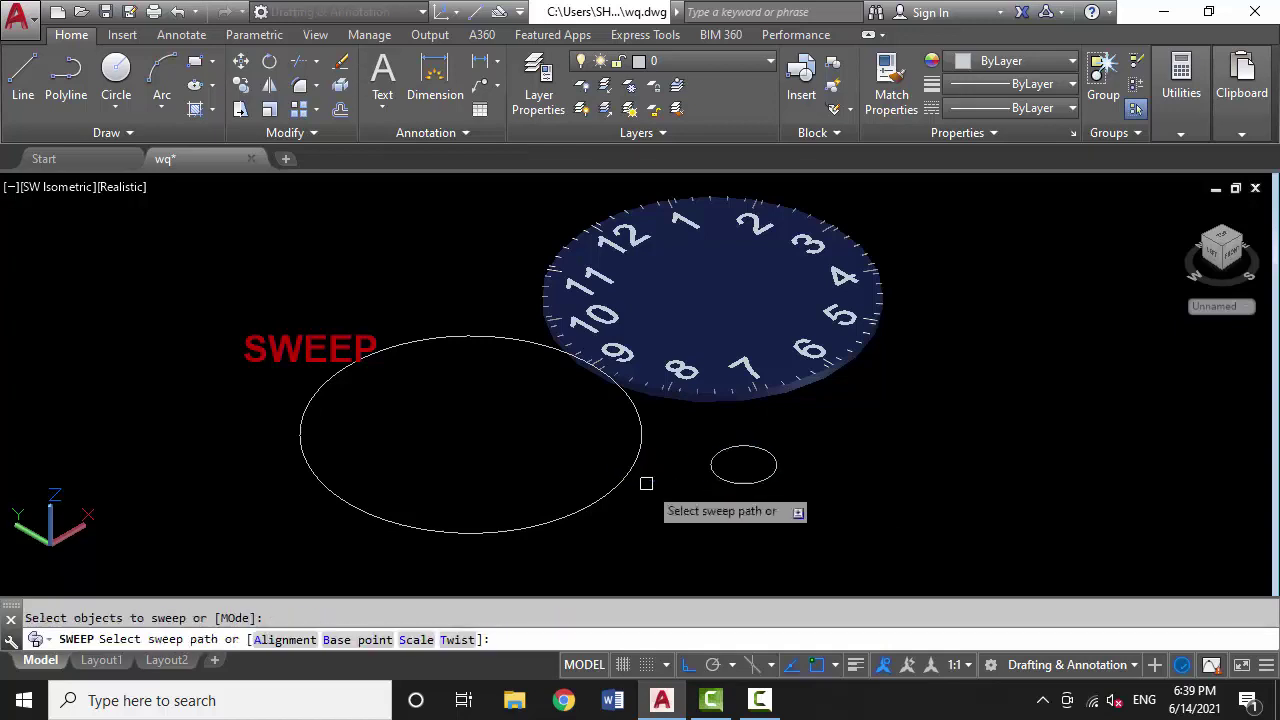
left_click(630, 483)
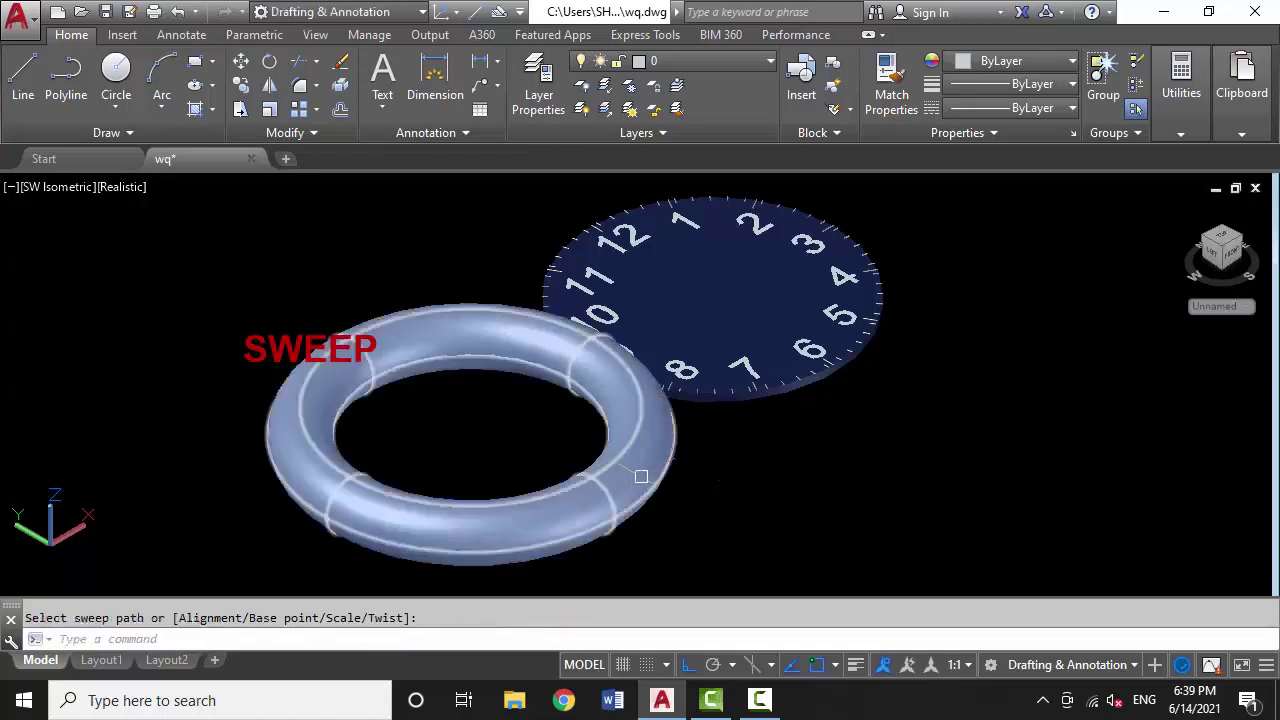
Select the new ring and start moving it from a base point
left_click(627, 483)
type("m")
key("Return")
left_click(808, 490)
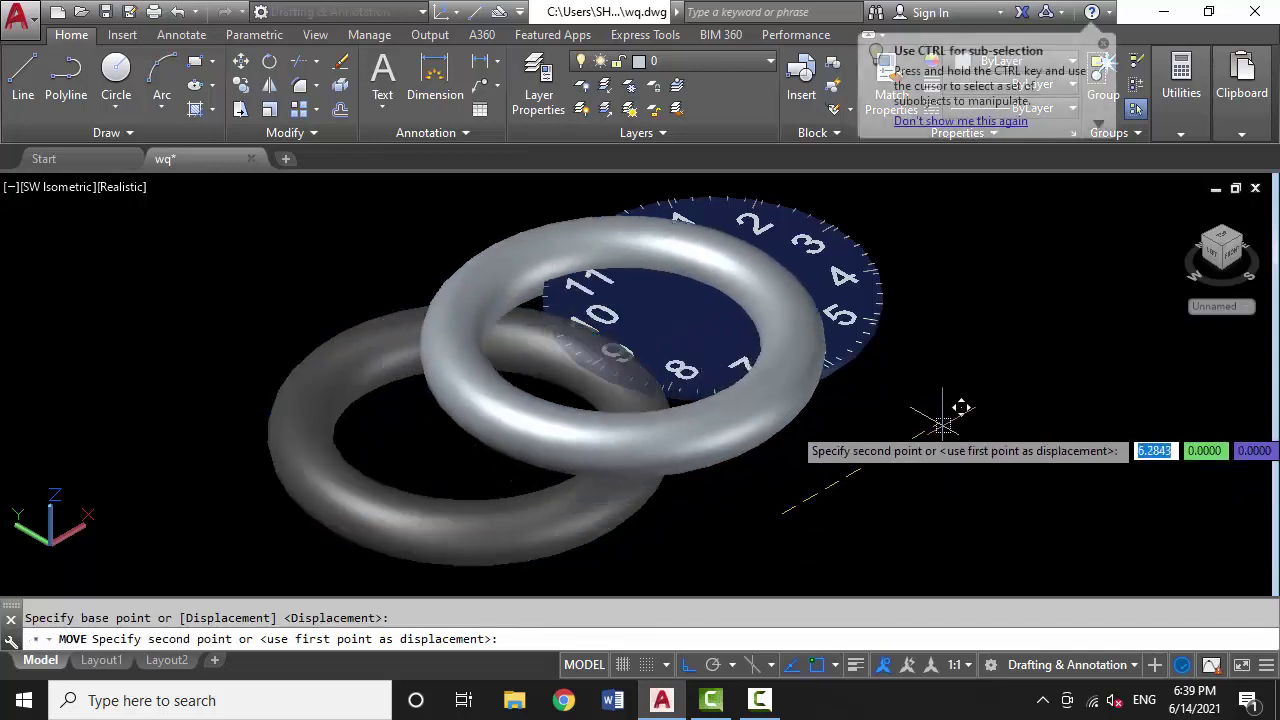
type("10")
Move the silver torus ring so it sits concentrically around the dark-blue dial
key("Return")
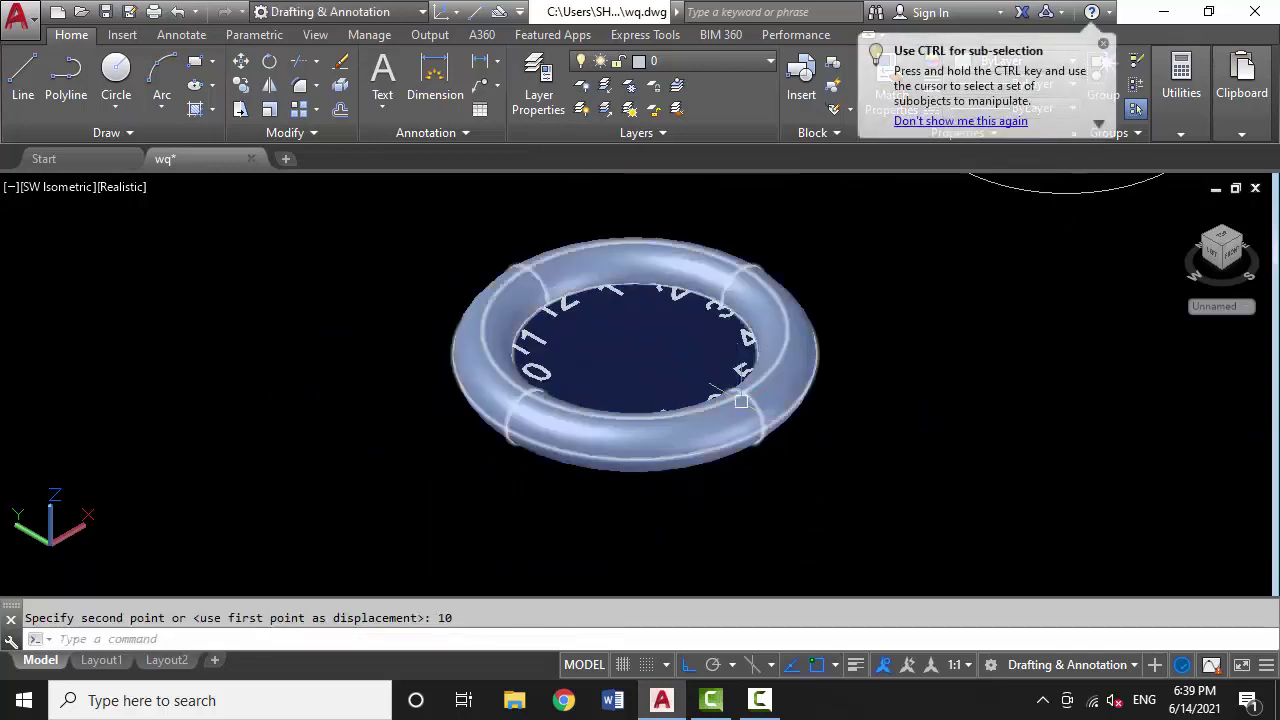
left_click(805, 385)
key("Return")
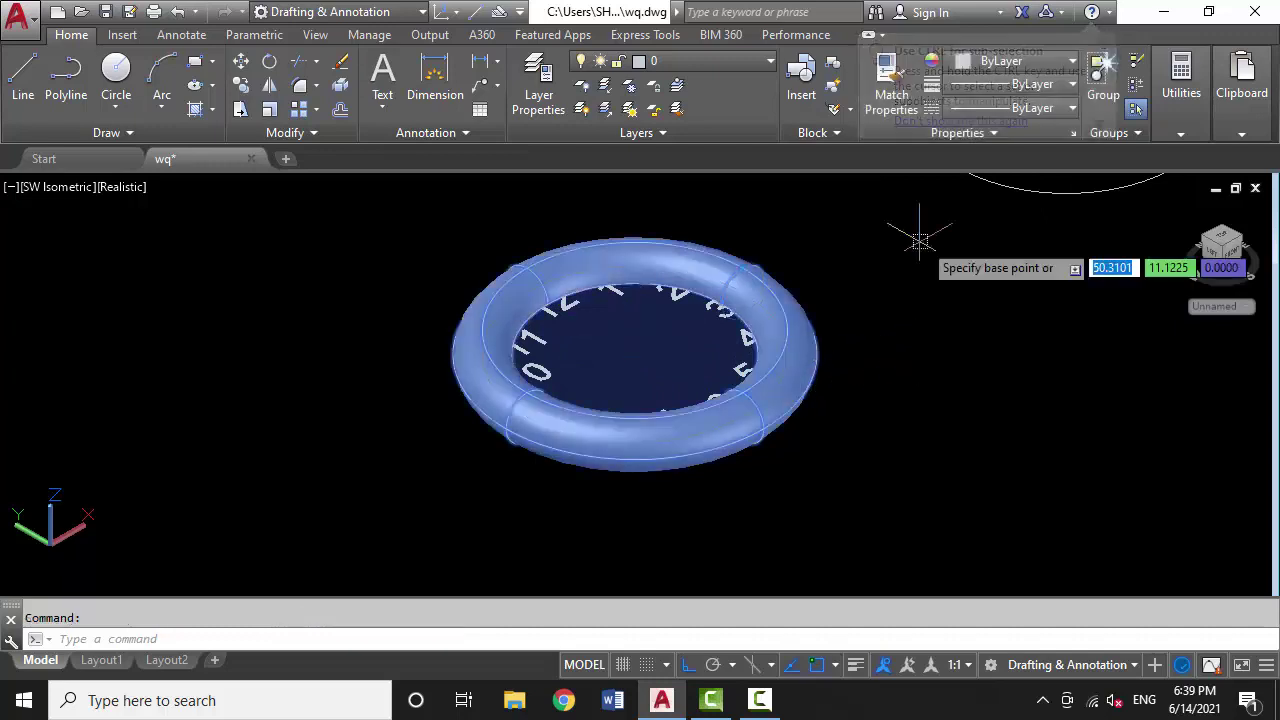
left_click(930, 250)
left_click(916, 340)
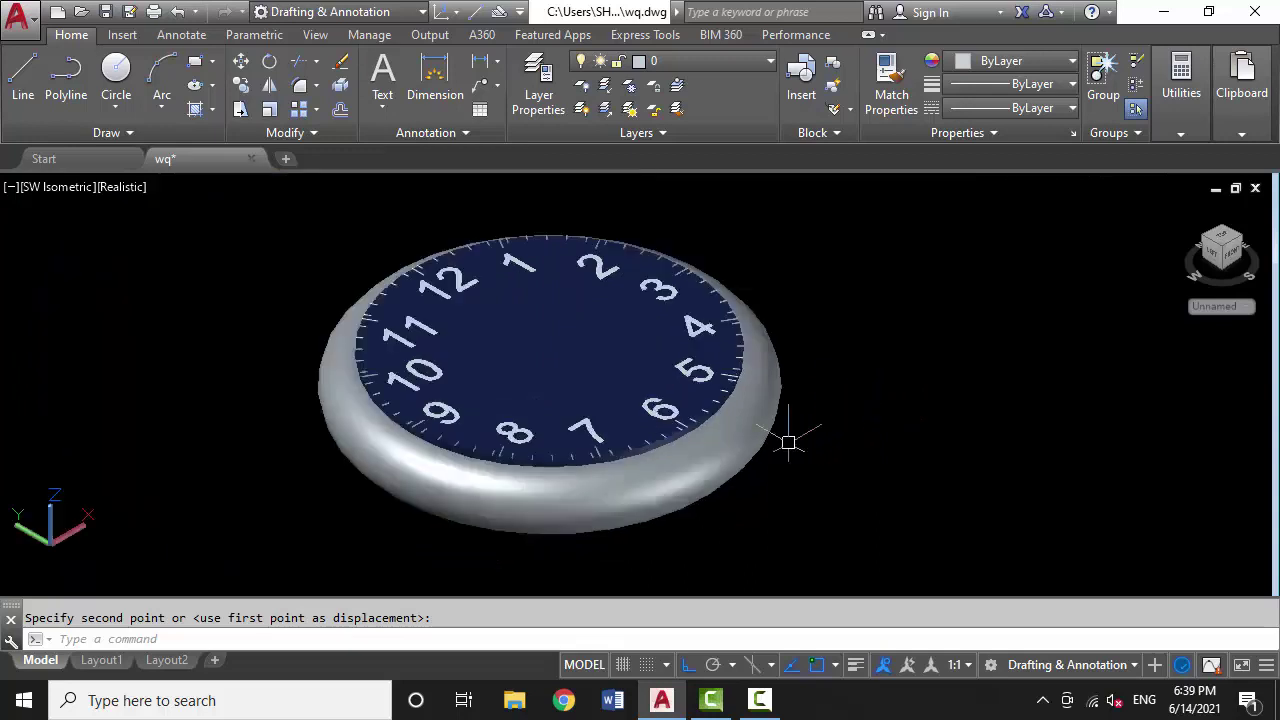
left_click(786, 443)
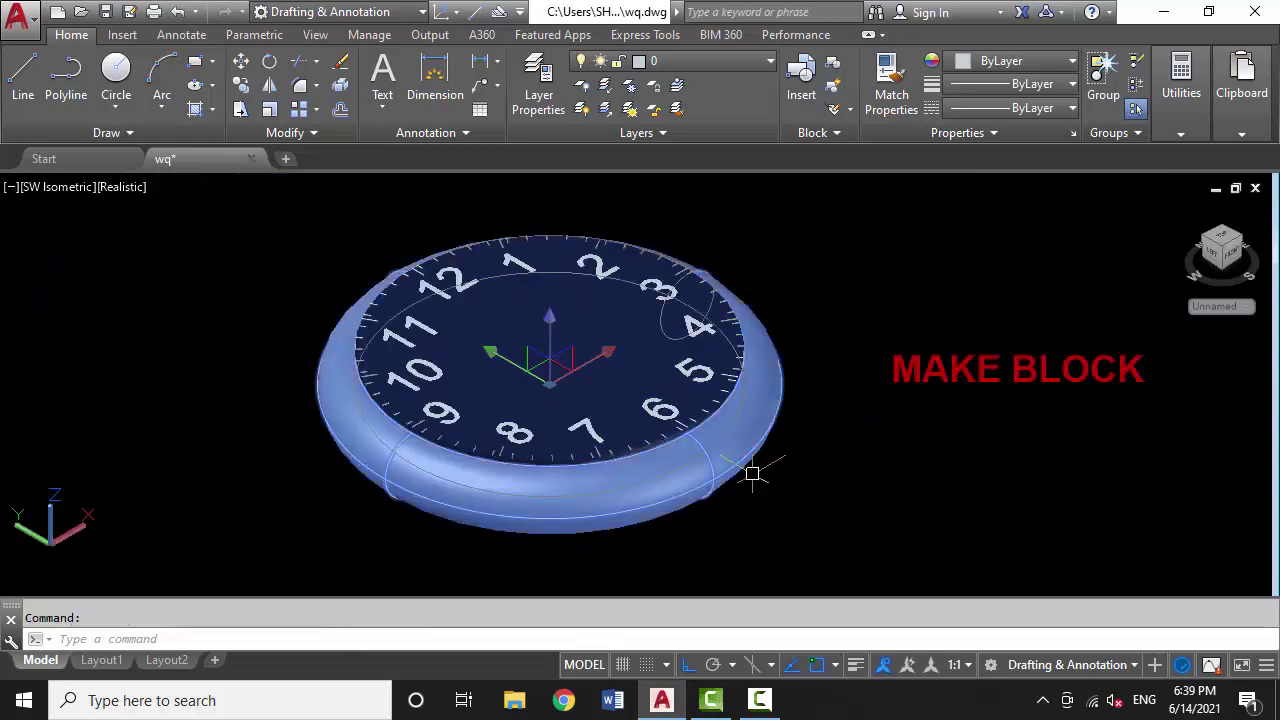
type("B")
Define a block named 'tube' from the torus bezel ring with a picked base point
key("Return")
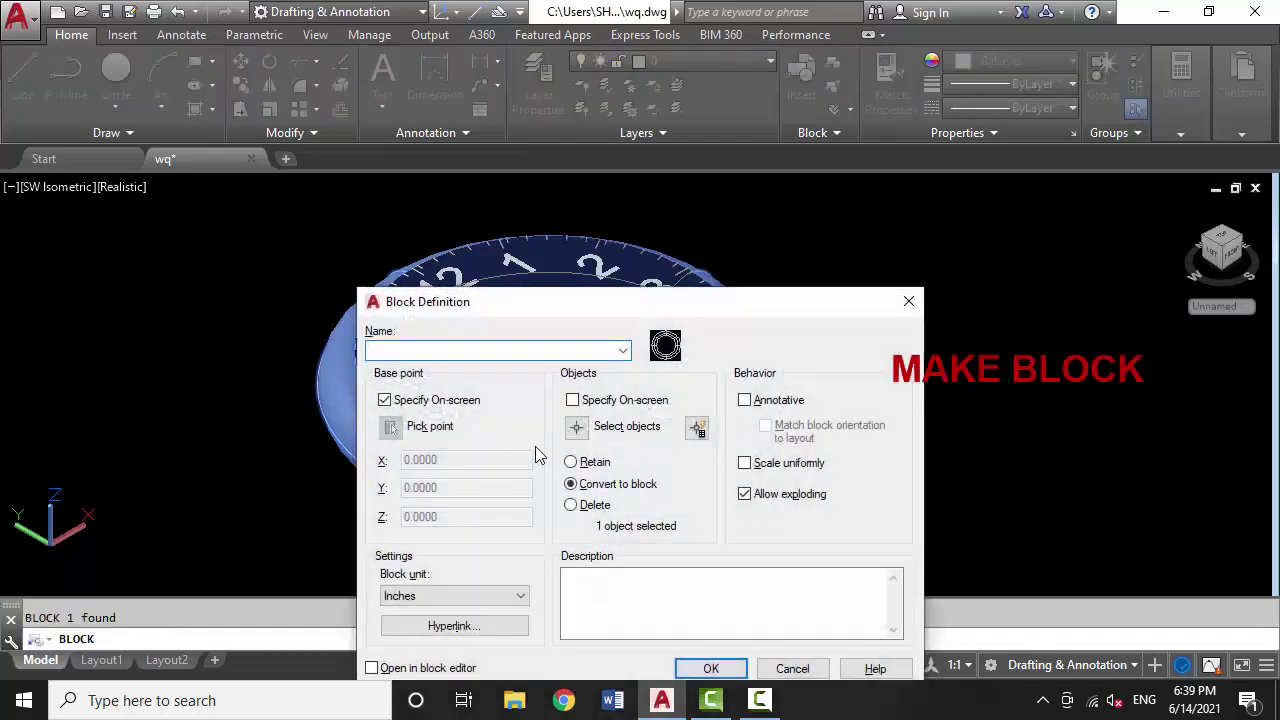
type("q")
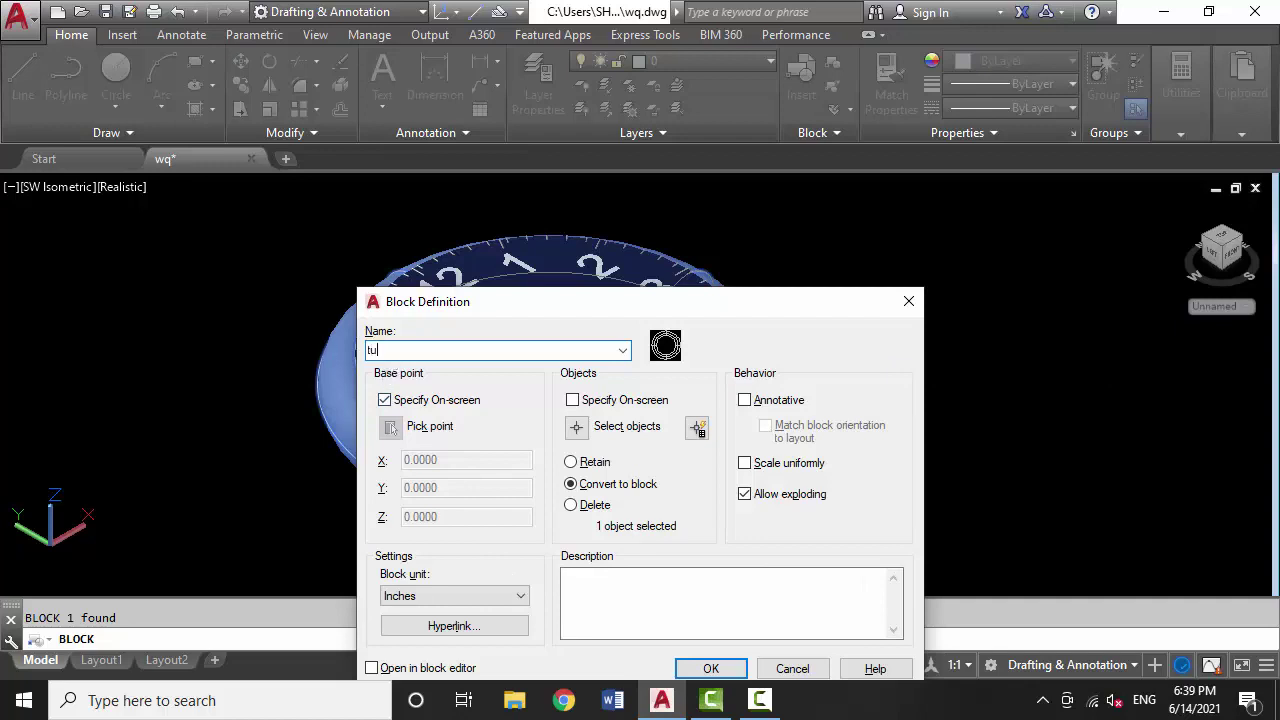
type("e")
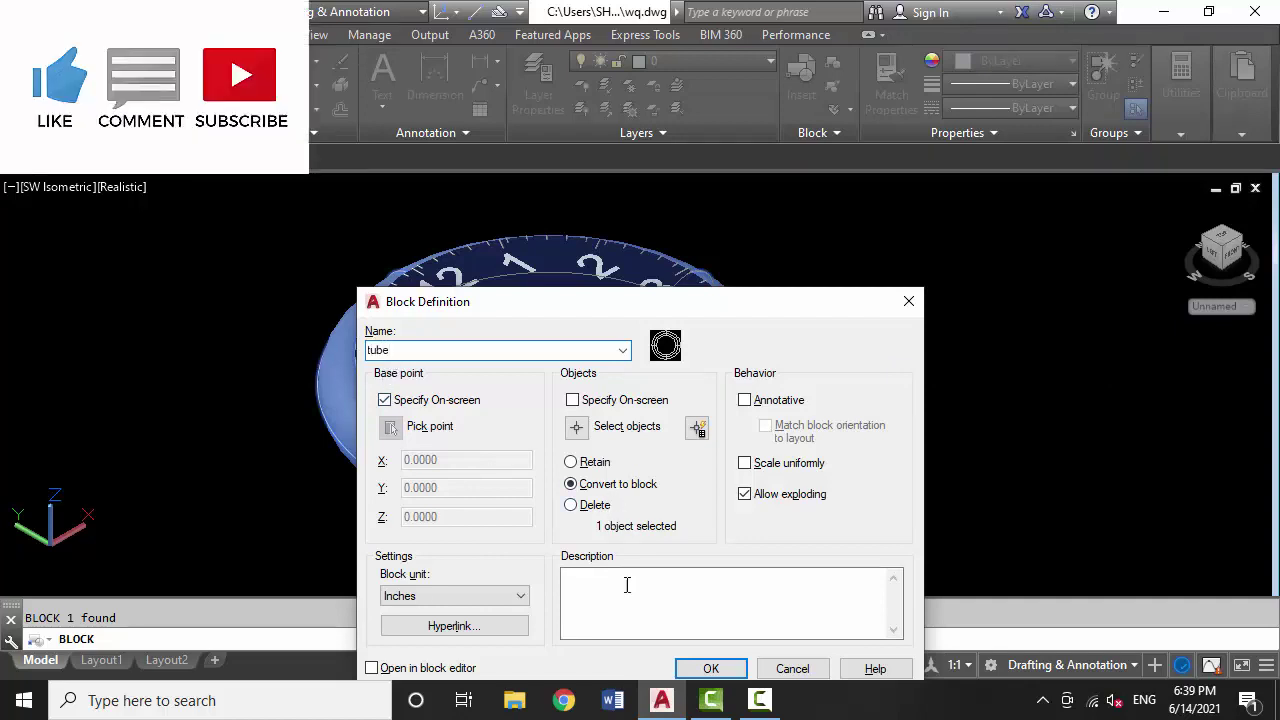
left_click(576, 426)
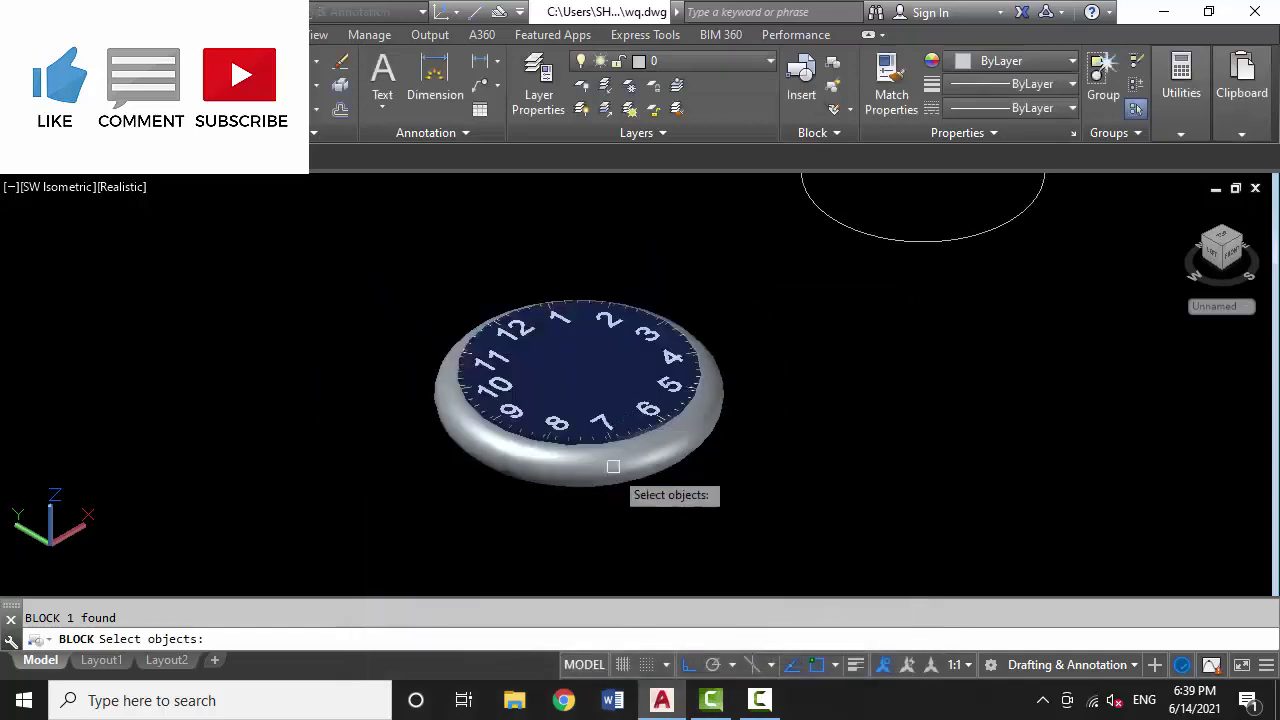
left_click(614, 488)
key("Return")
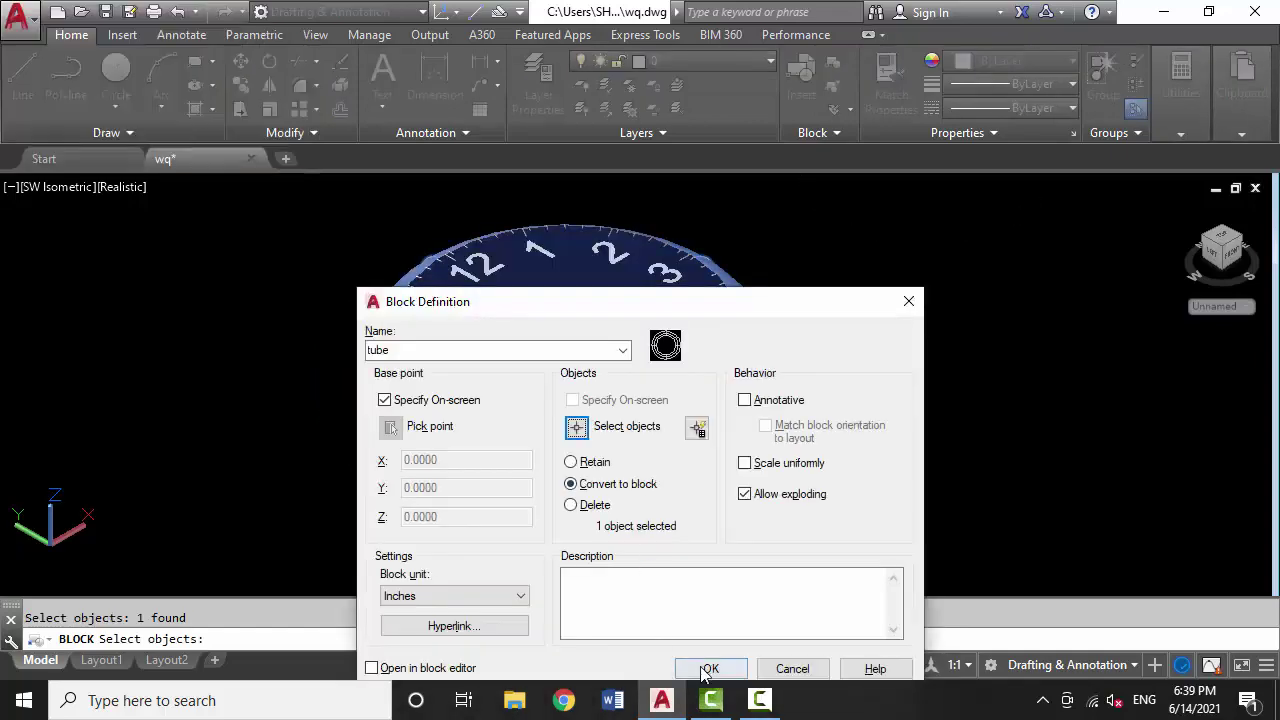
left_click(708, 666)
left_click(675, 478)
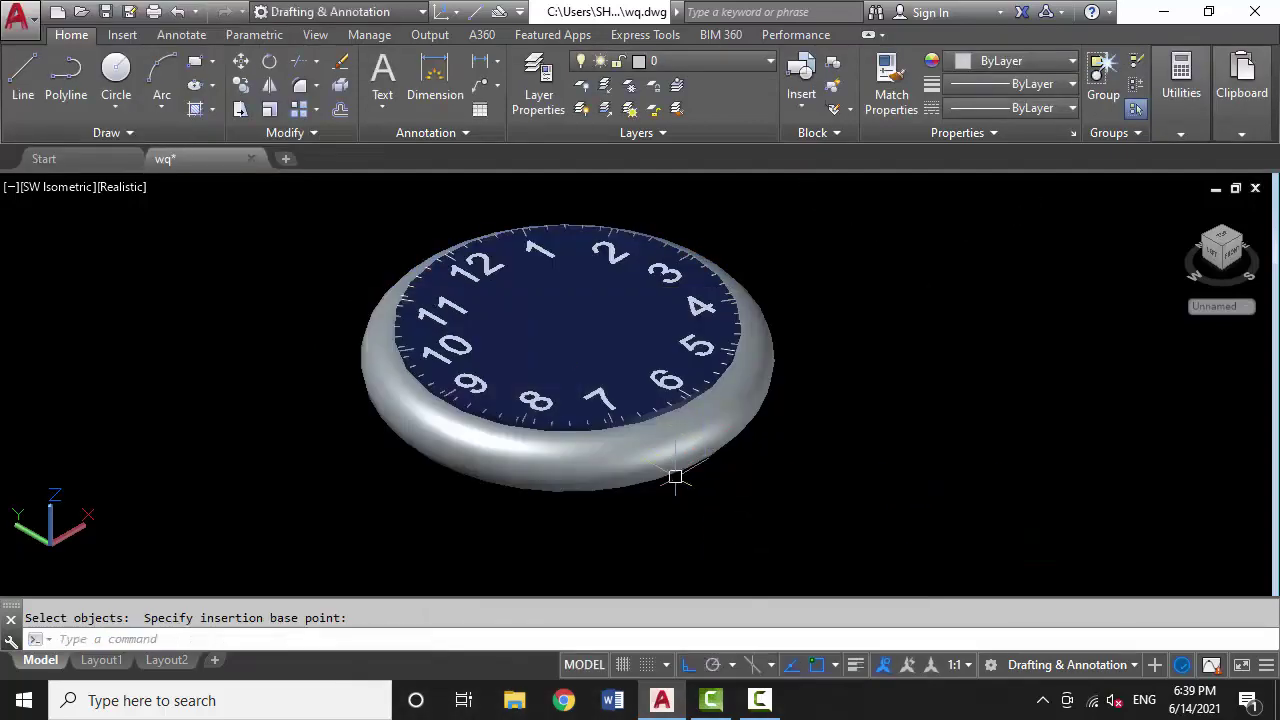
left_click(585, 481)
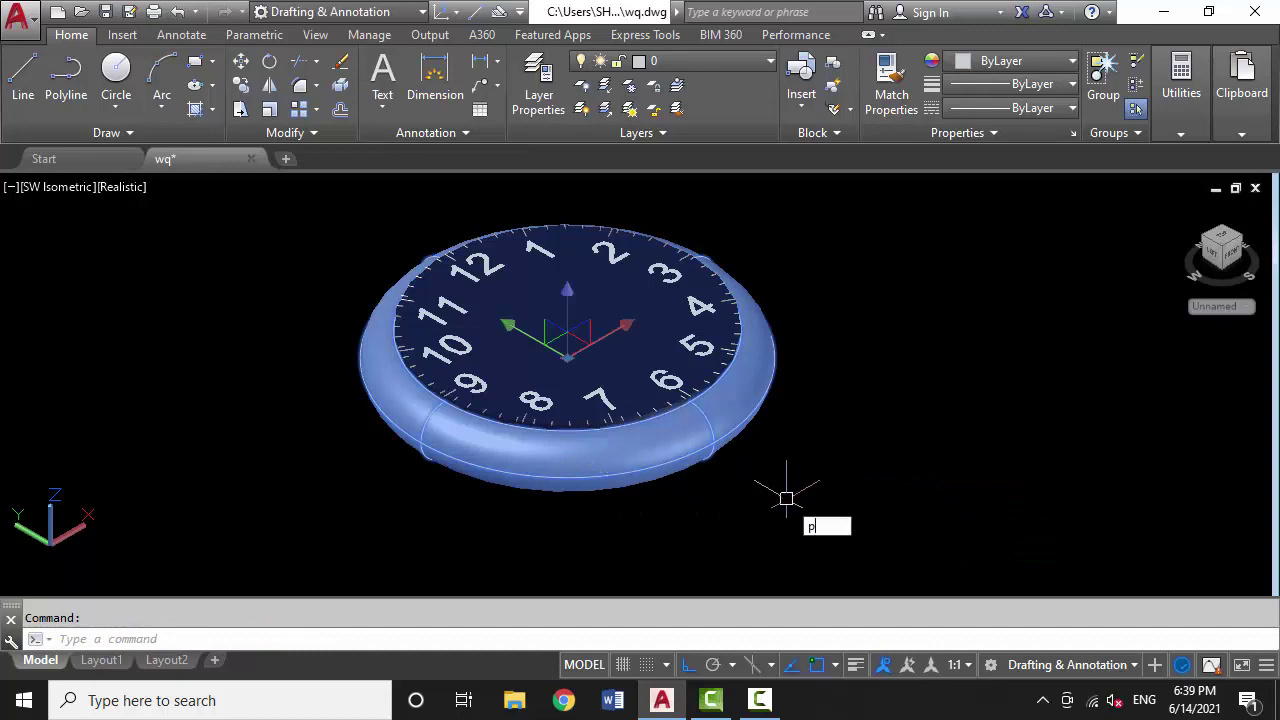
Set the tube block's Z scale to 3 in Properties
type("r")
key("Return")
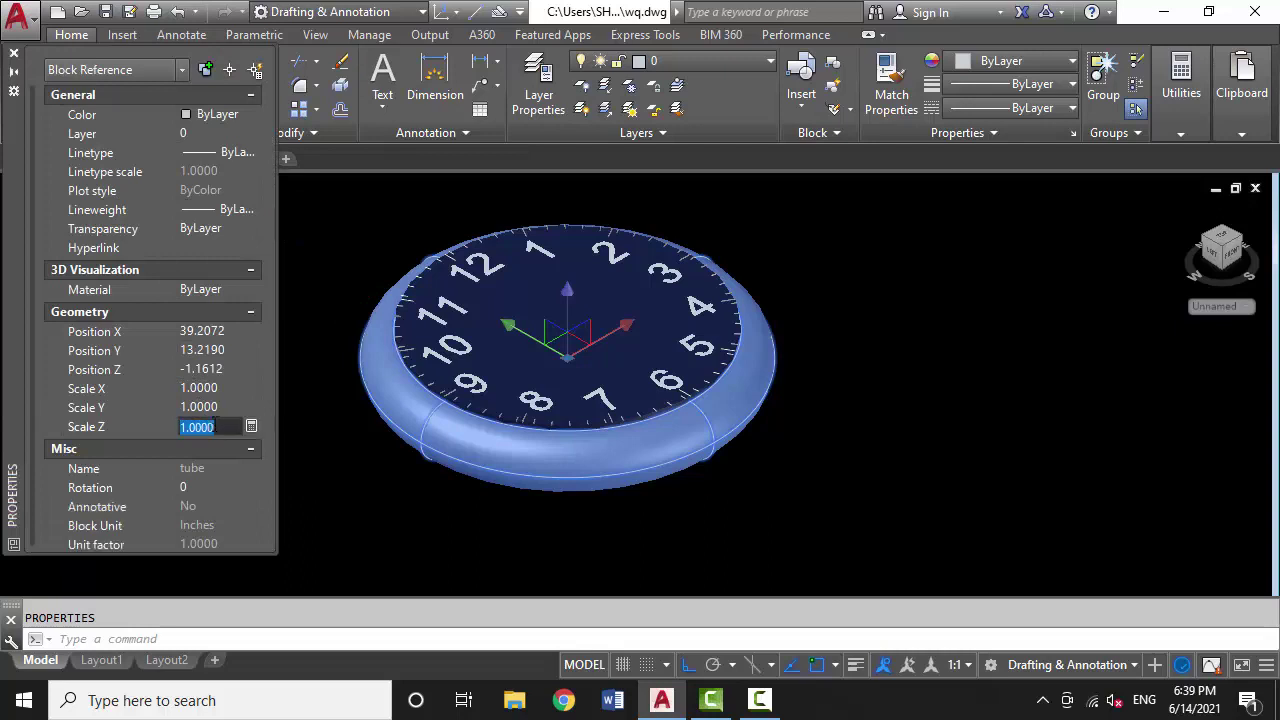
type("3")
key("Return")
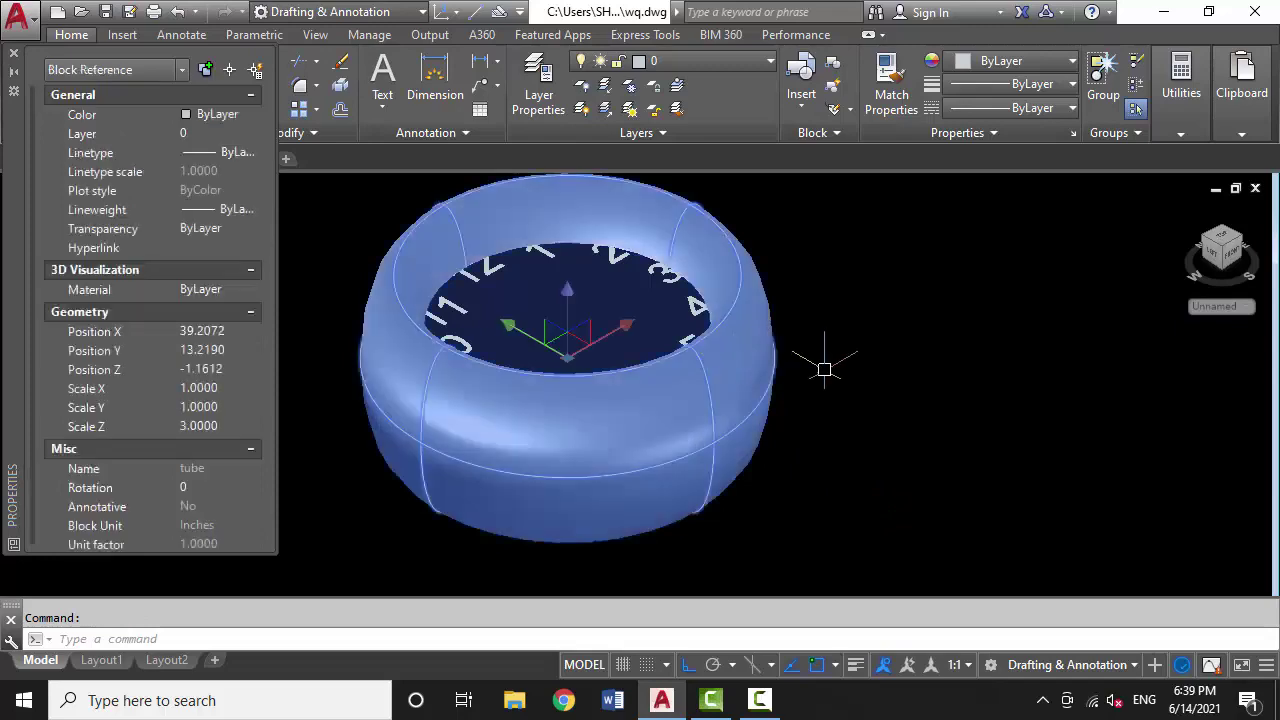
type("m")
Move the dial and the tube case down so the dial sits at the case top
key("Return")
left_click(898, 305)
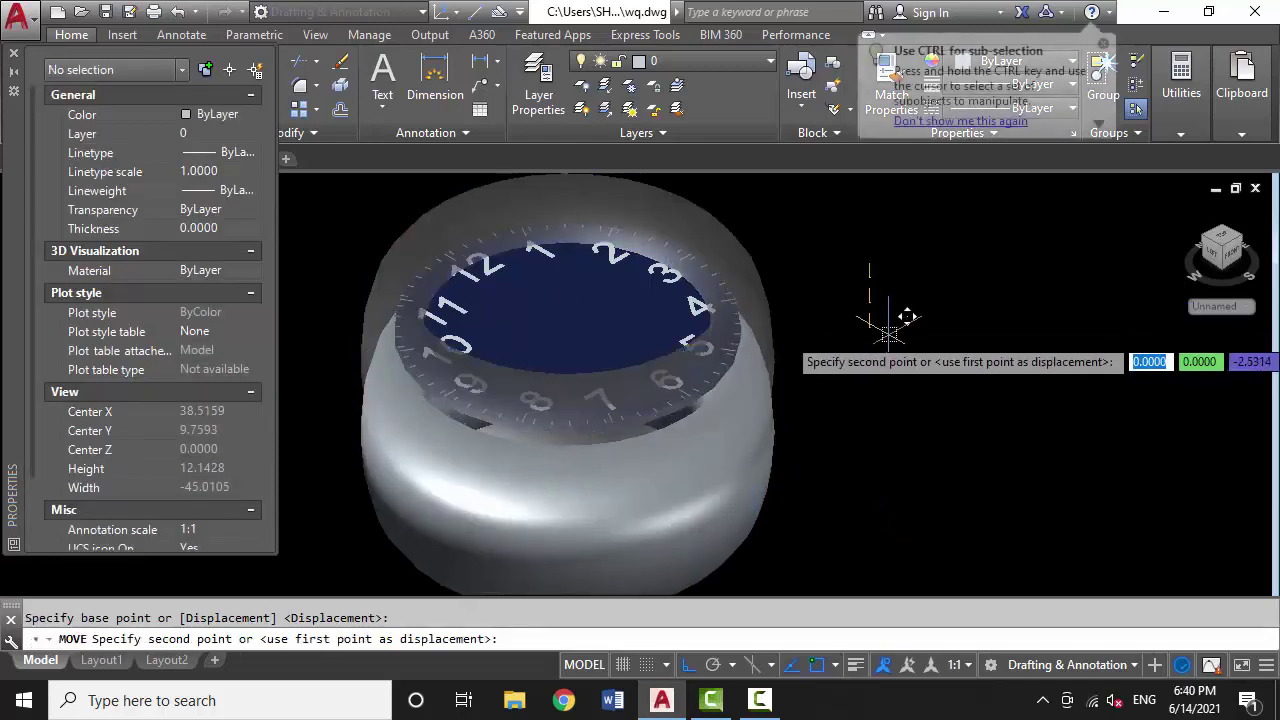
left_click(889, 313)
left_click(773, 400)
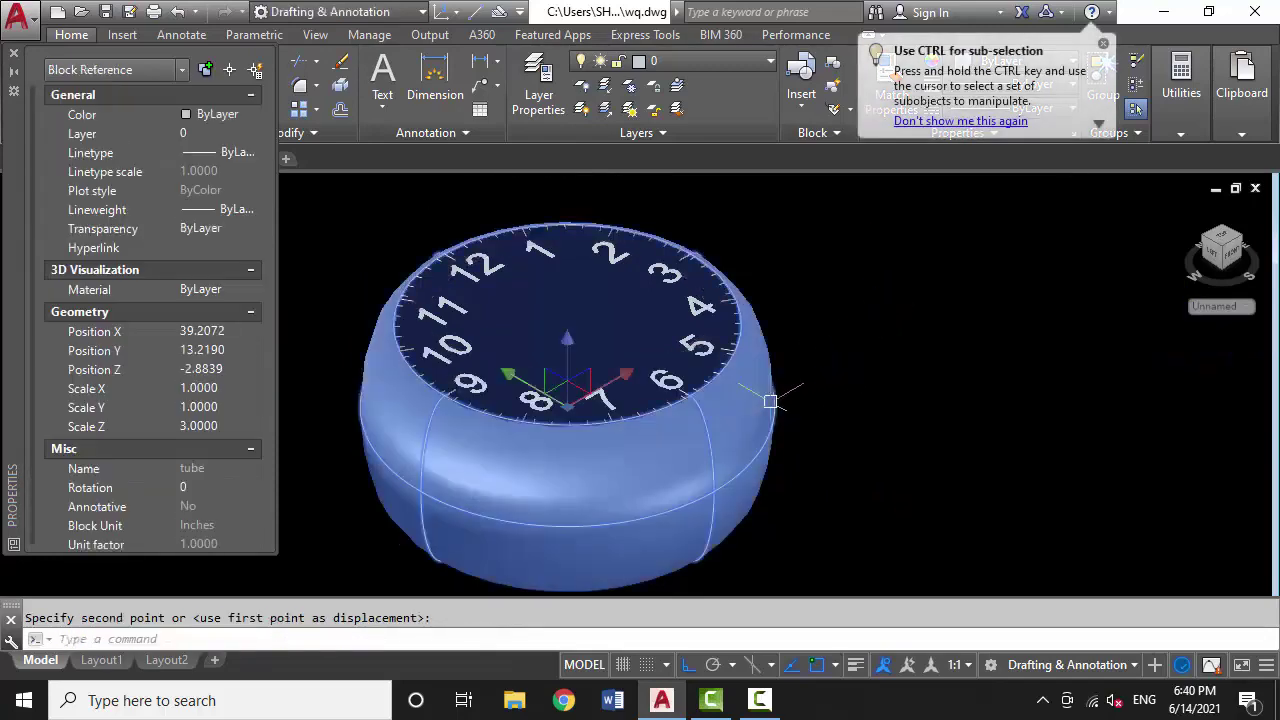
key("Return")
left_click(880, 332)
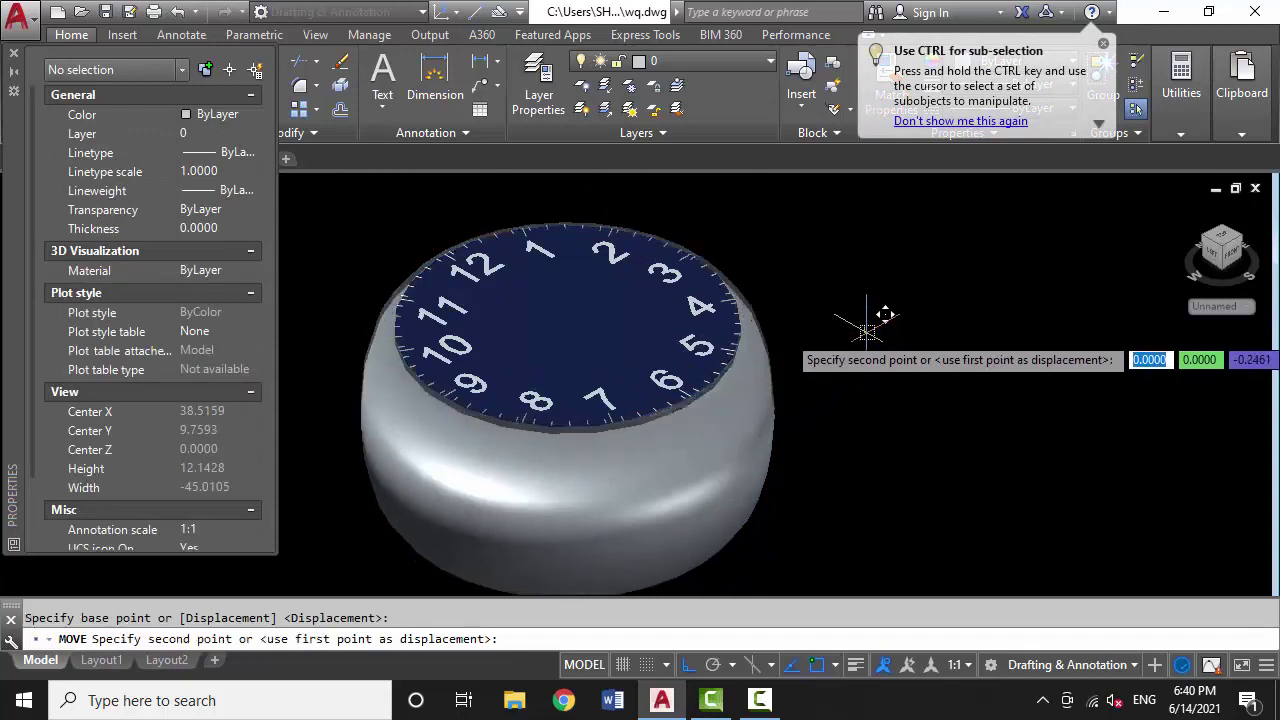
left_click(867, 336)
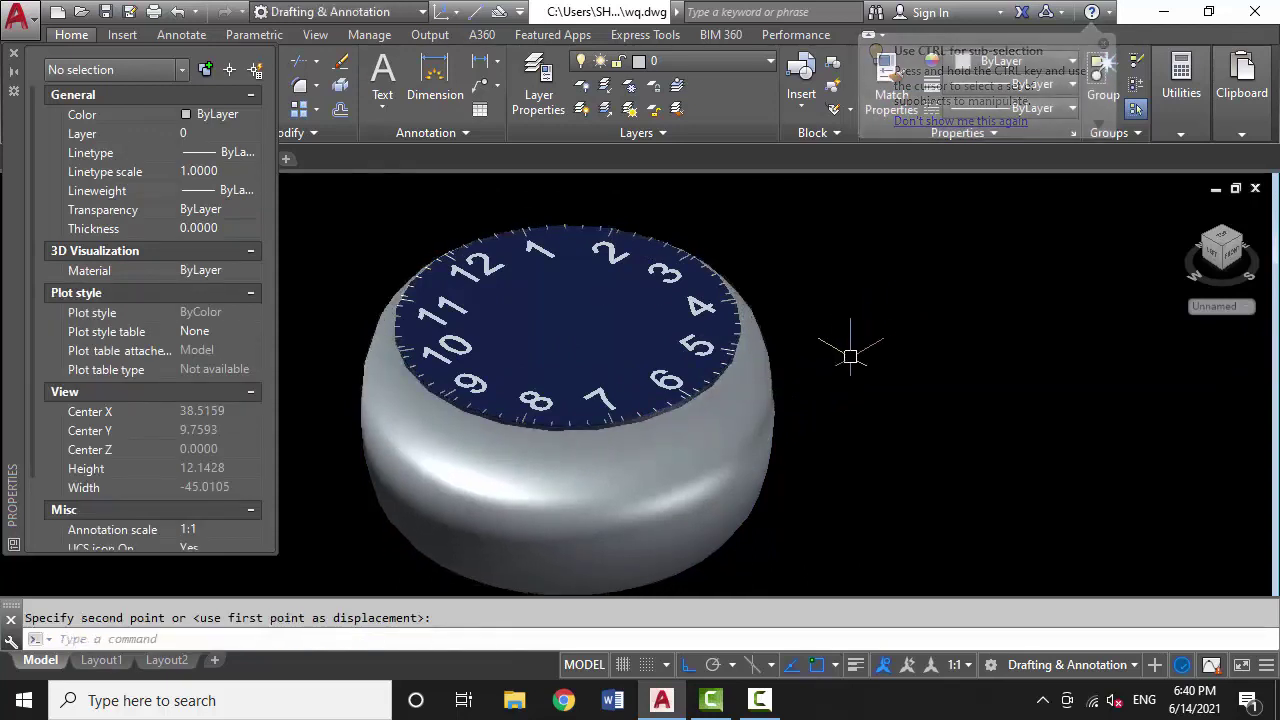
left_click(13, 53)
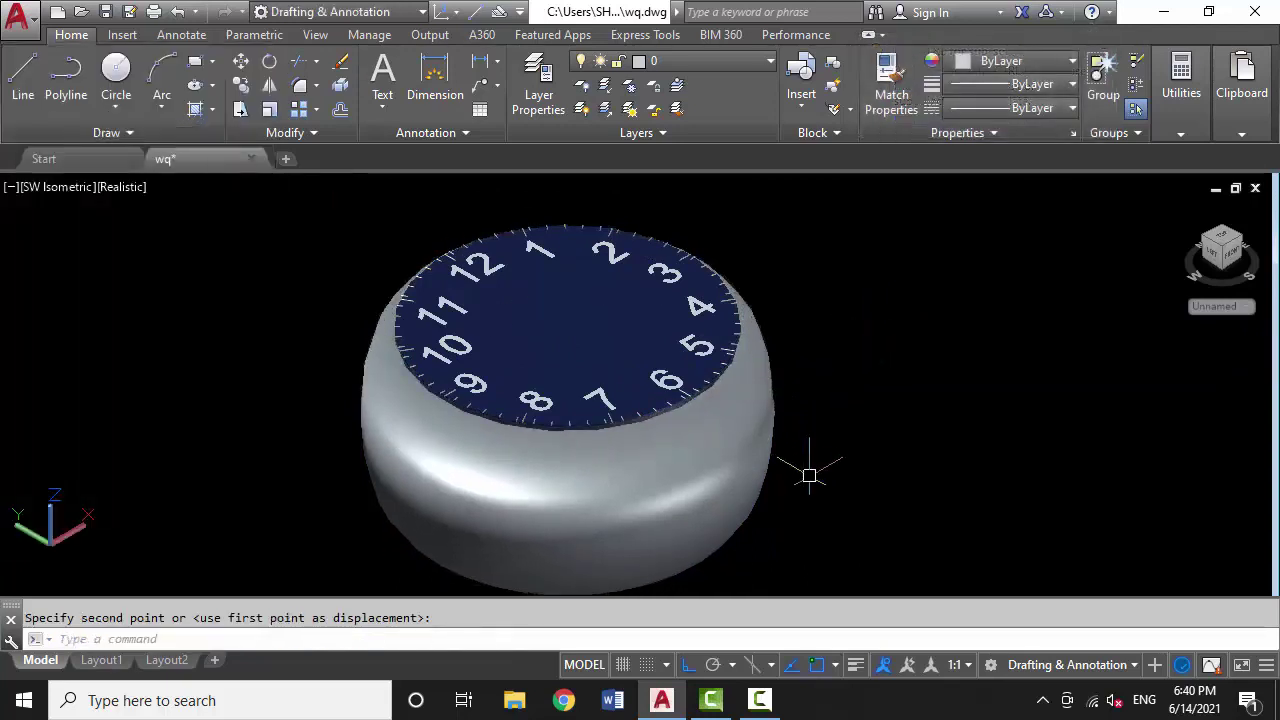
scroll(809, 457, "down", 2)
type("orbit")
key("Return")
Orbit the watch to look down on it from above
mouse_move(786, 408)
left_mouse_down()
mouse_move(703, 405)
mouse_move(817, 420)
mouse_move(714, 320)
mouse_move(600, 283)
mouse_move(379, 343)
mouse_move(596, 475)
mouse_move(565, 370)
mouse_move(667, 443)
mouse_move(650, 350)
mouse_move(617, 380)
mouse_move(626, 429)
mouse_move(607, 450)
mouse_move(660, 449)
mouse_move(574, 449)
left_mouse_up()
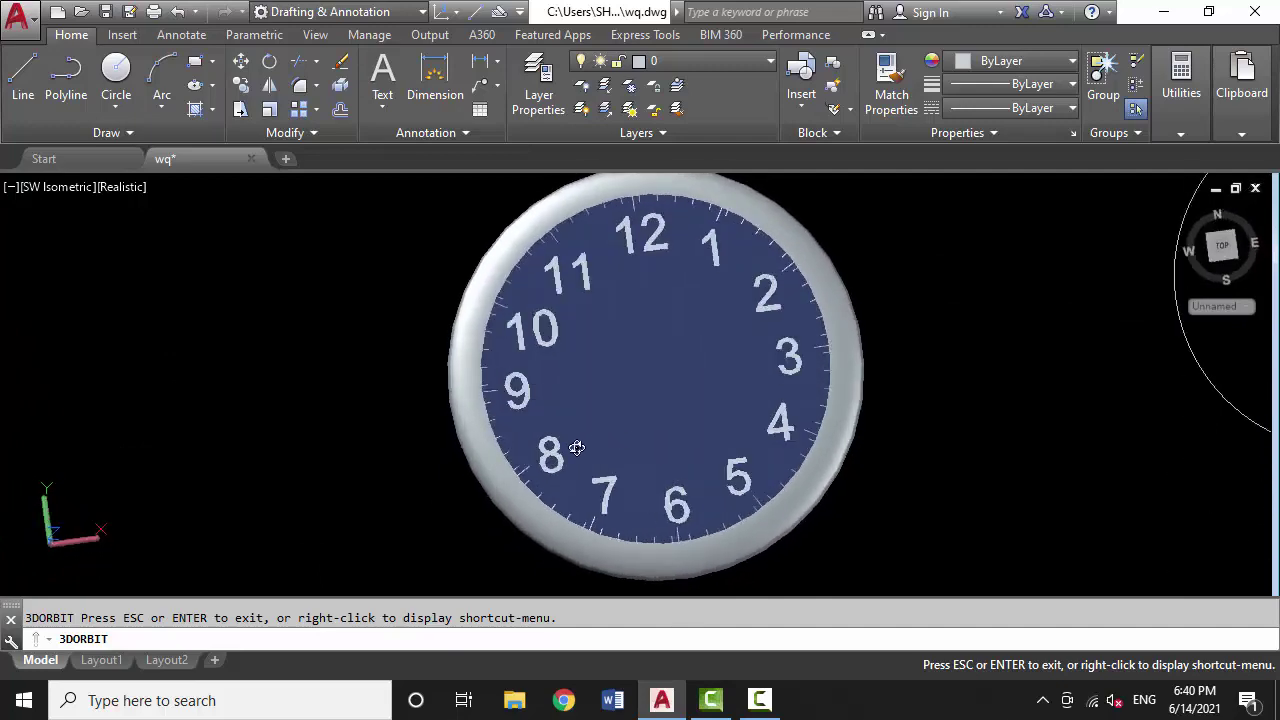
scroll(574, 449, "down", 2)
mouse_move(660, 403)
left_mouse_down()
mouse_move(583, 413)
mouse_move(599, 428)
left_mouse_up()
key("Escape")
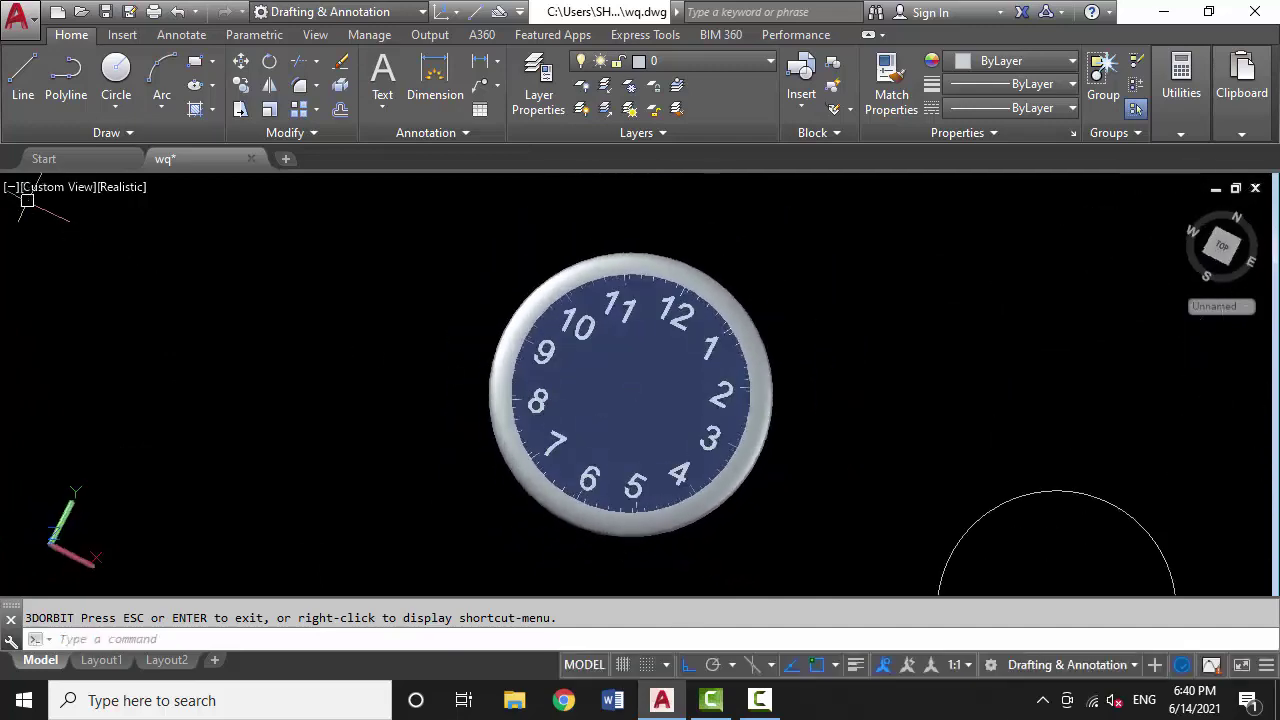
Set the visual style to 2D Wireframe and the view to Top
left_click(128, 187)
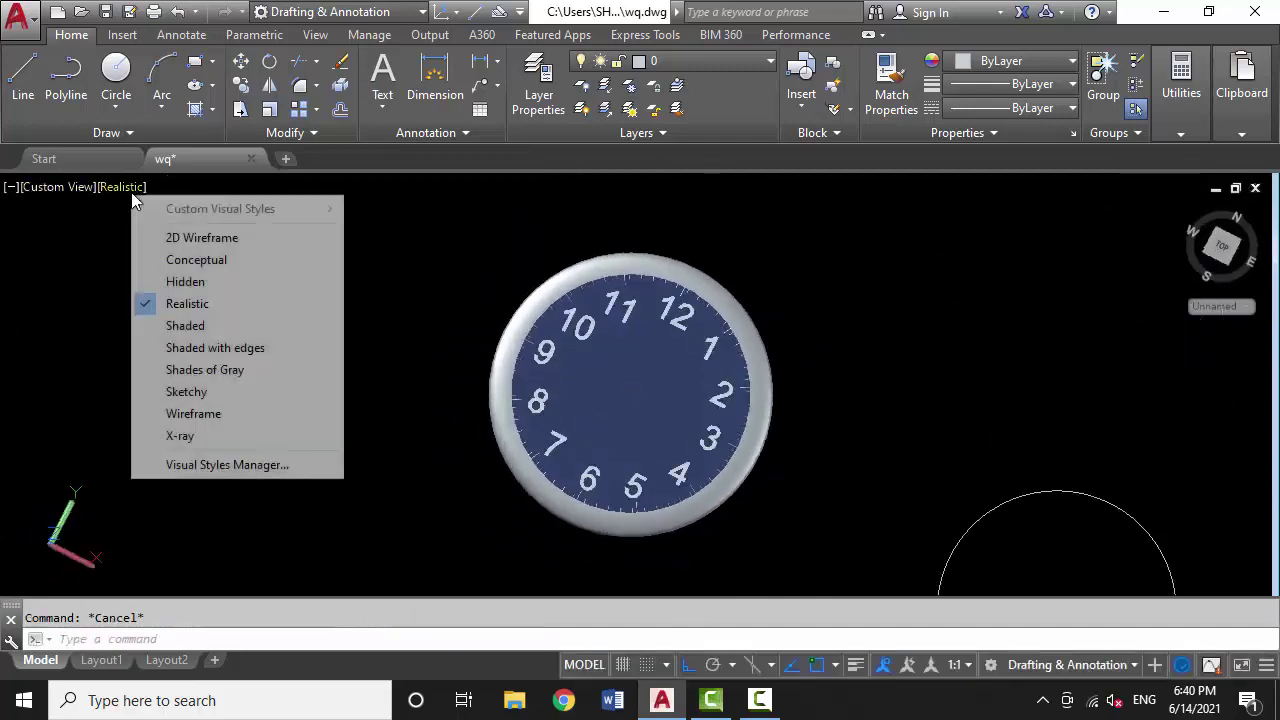
left_click(176, 236)
left_click(61, 187)
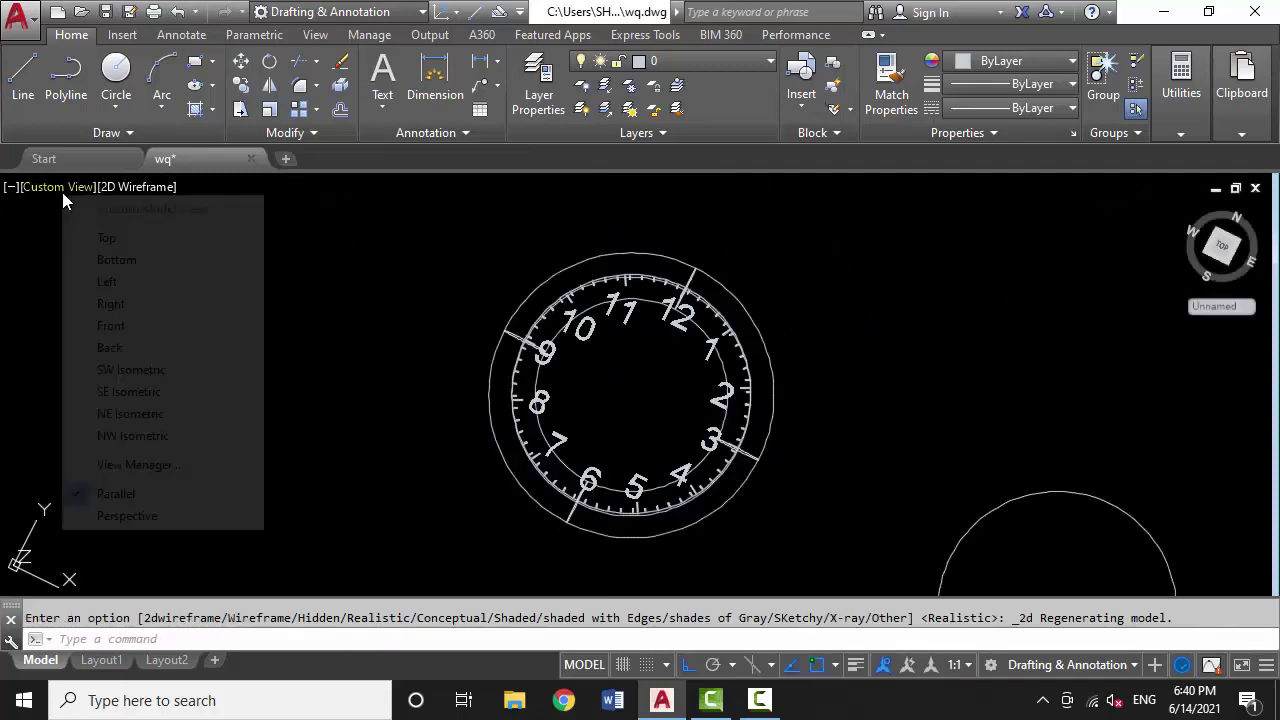
left_click(95, 236)
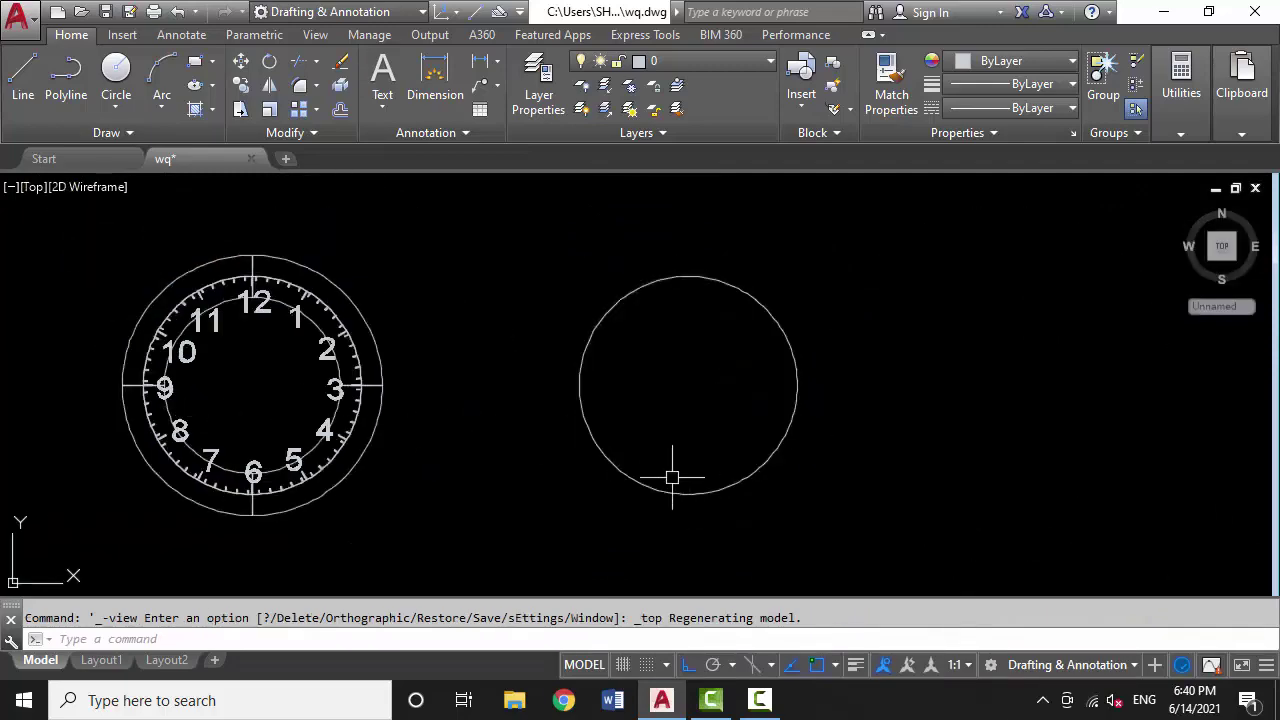
Draw a small hub circle at the centre of the dial
left_click(688, 387)
scroll(686, 395, "up", 3)
left_click(690, 386)
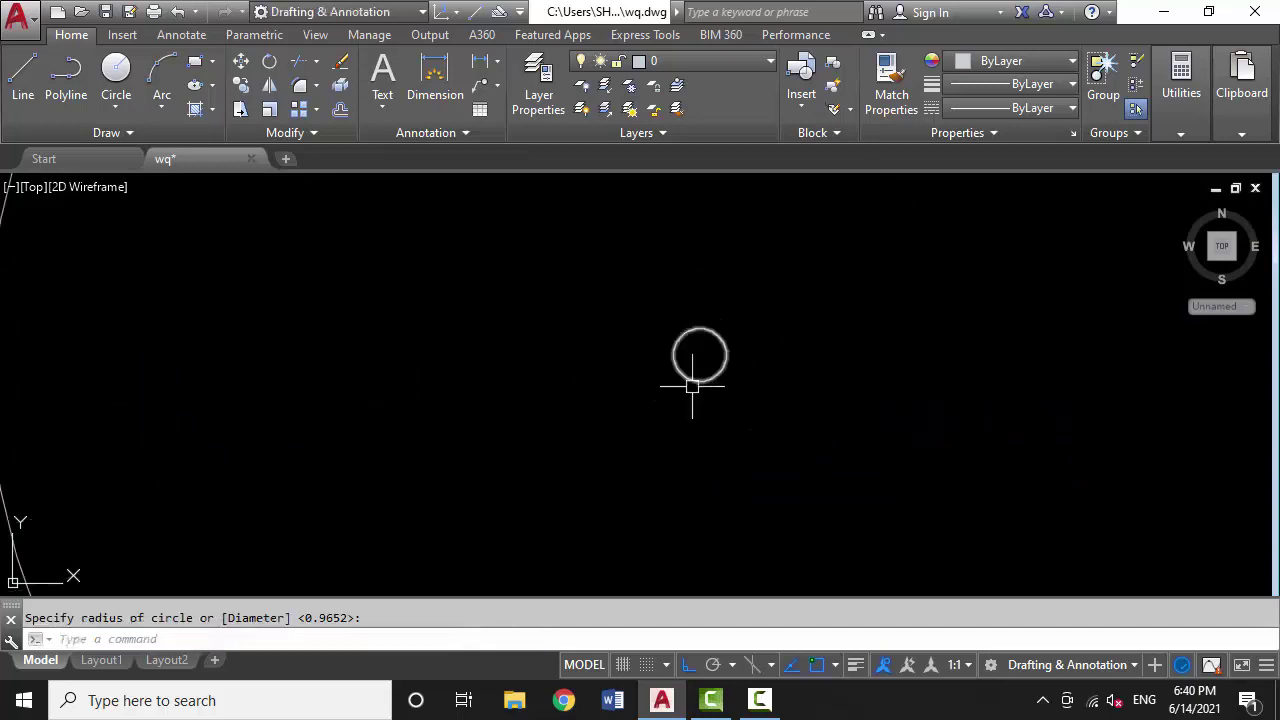
scroll(705, 430, "down", 2)
scroll(707, 428, "up", 2)
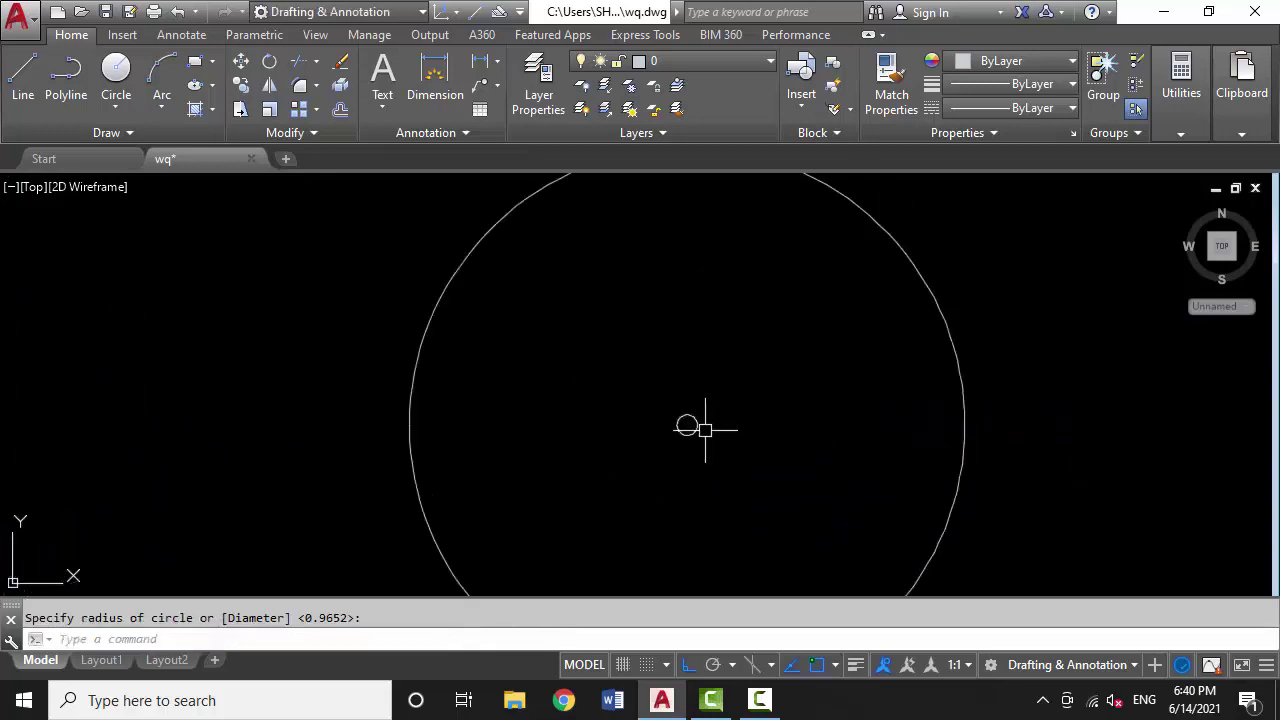
Try placing a line and an XLINE near the hub, cancelling both
type("xl")
key("Return")
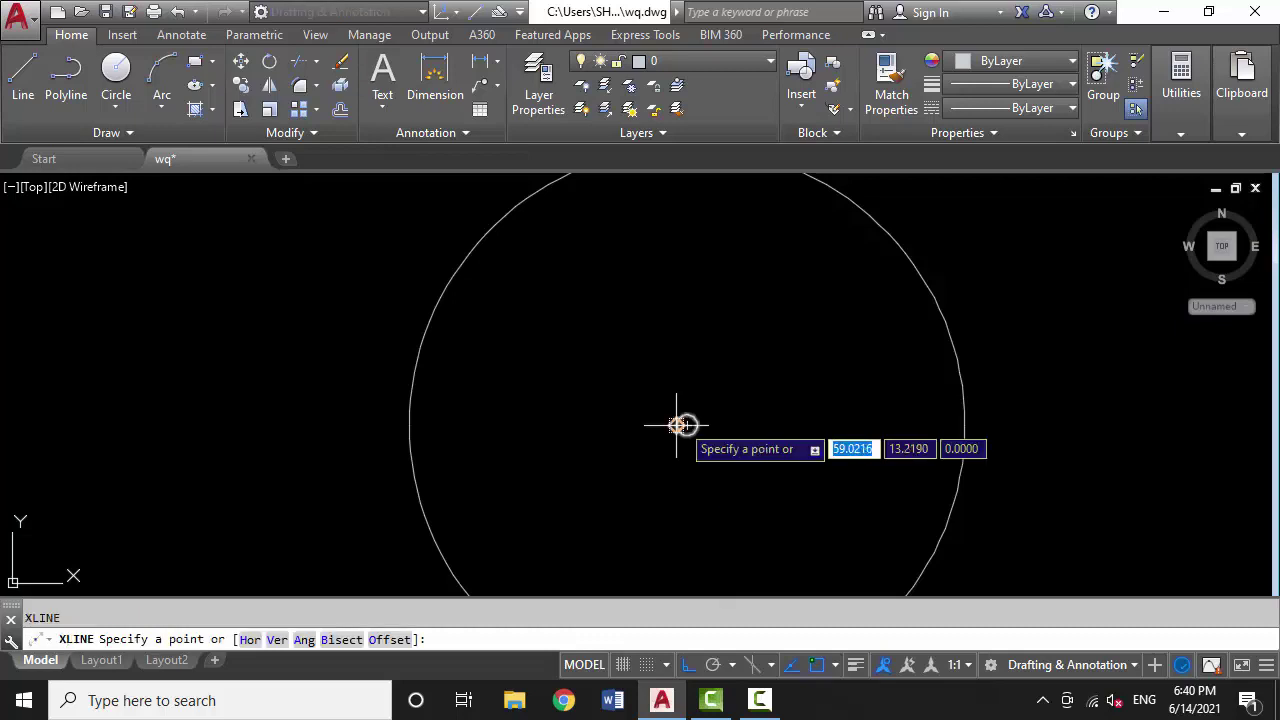
left_click(657, 410)
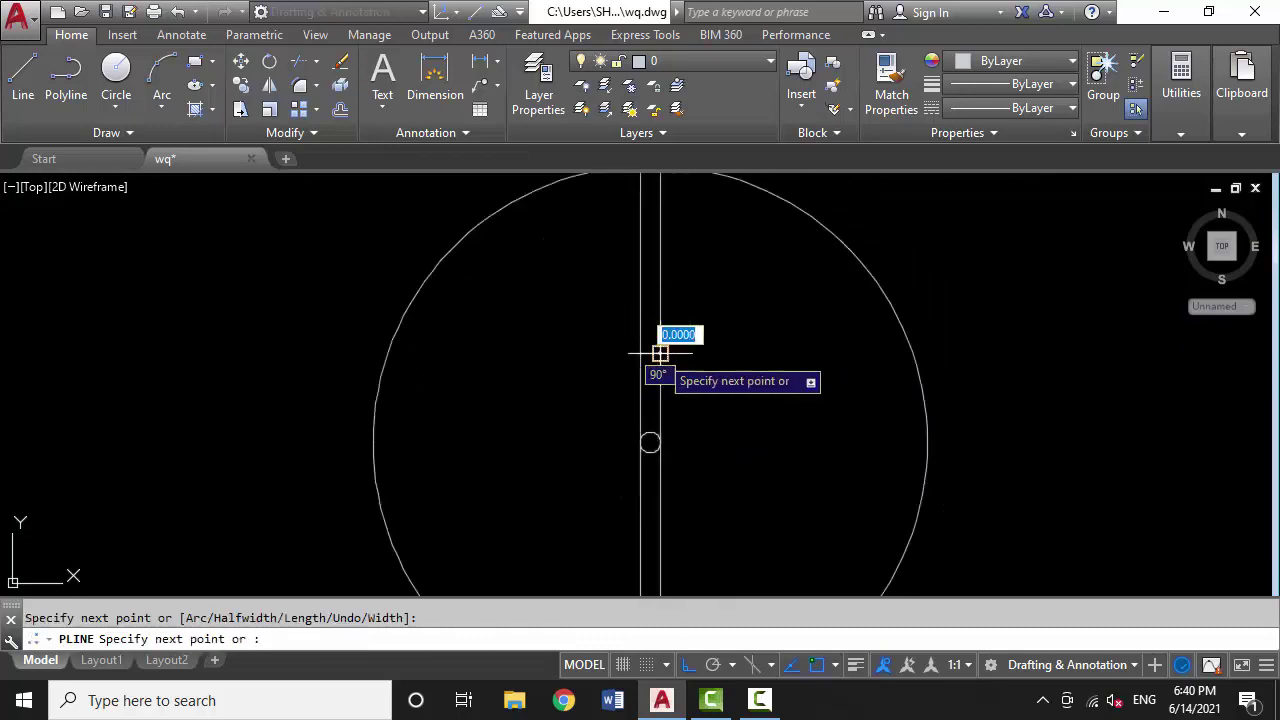
key("Escape")
type("xl")
key("Return")
left_click(640, 414)
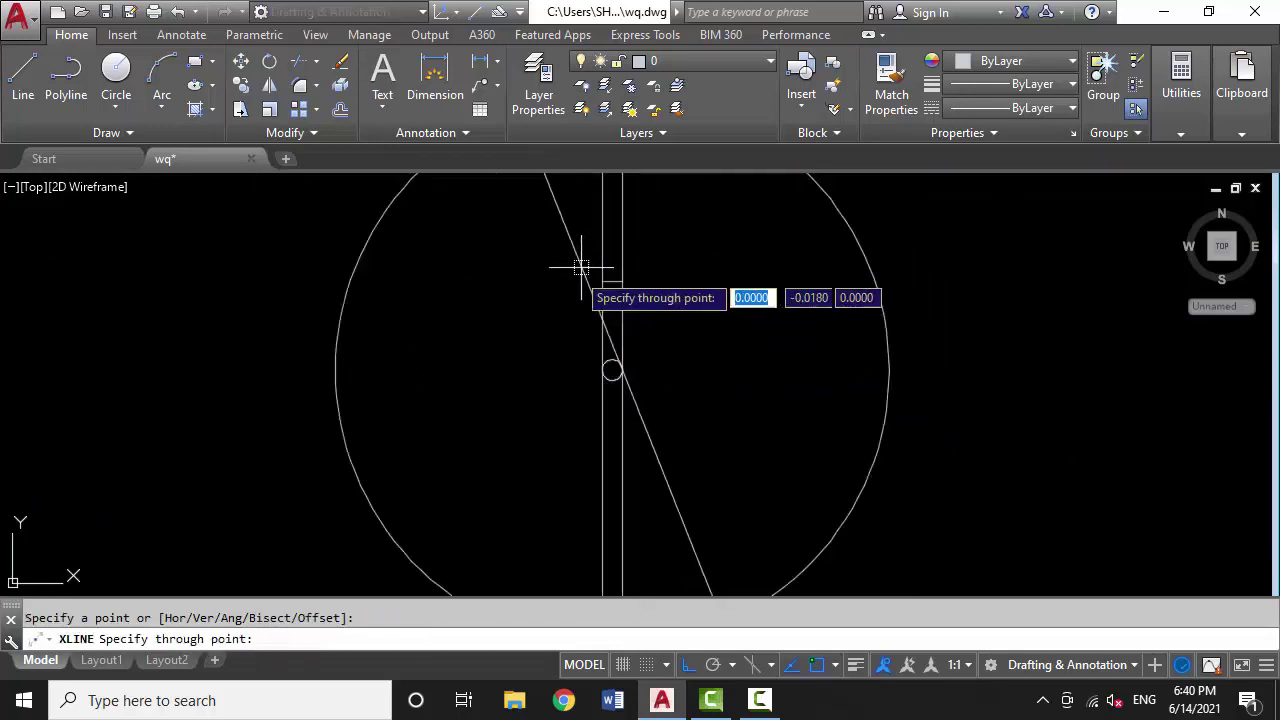
key("Escape")
scroll(610, 345, "up", 1)
Copy the diagonal line and drag the copy into position
left_click(614, 374)
left_click(563, 434)
key("Return")
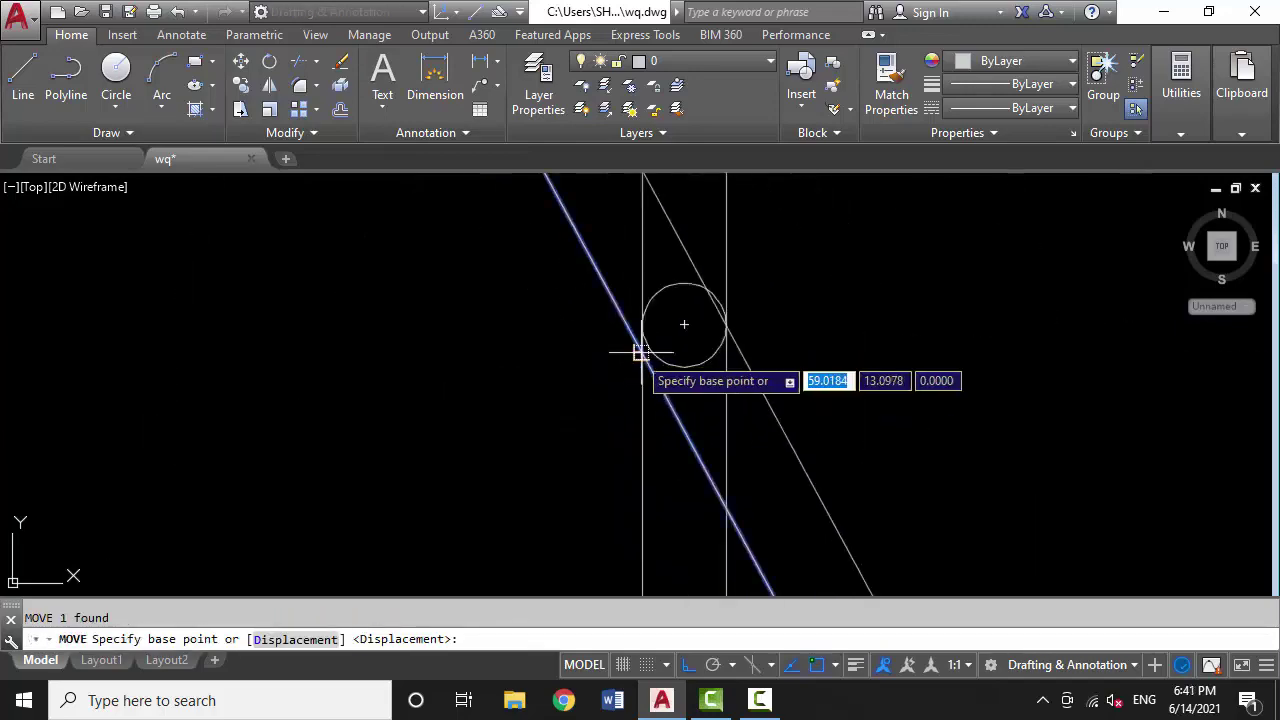
left_click(654, 420)
scroll(610, 398, "up", 1)
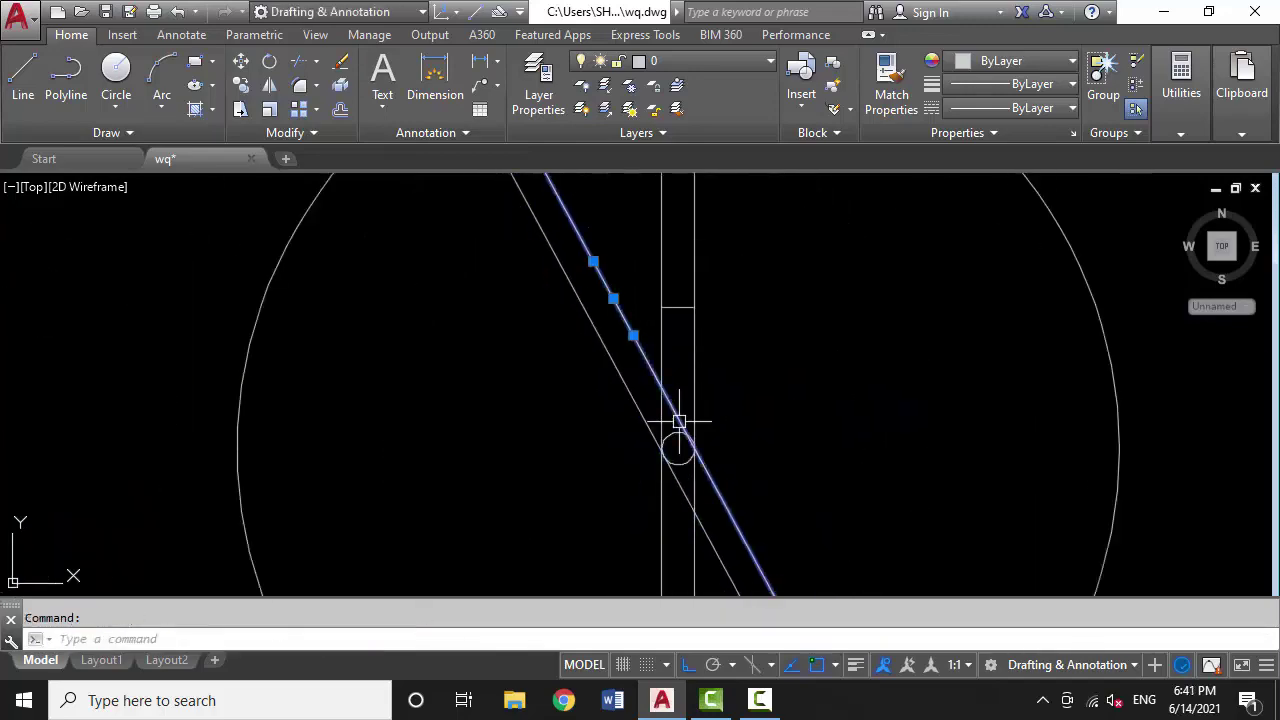
left_click_drag(679, 422, 709, 443)
scroll(686, 443, "down", 1)
scroll(627, 372, "down", 1)
key("Escape")
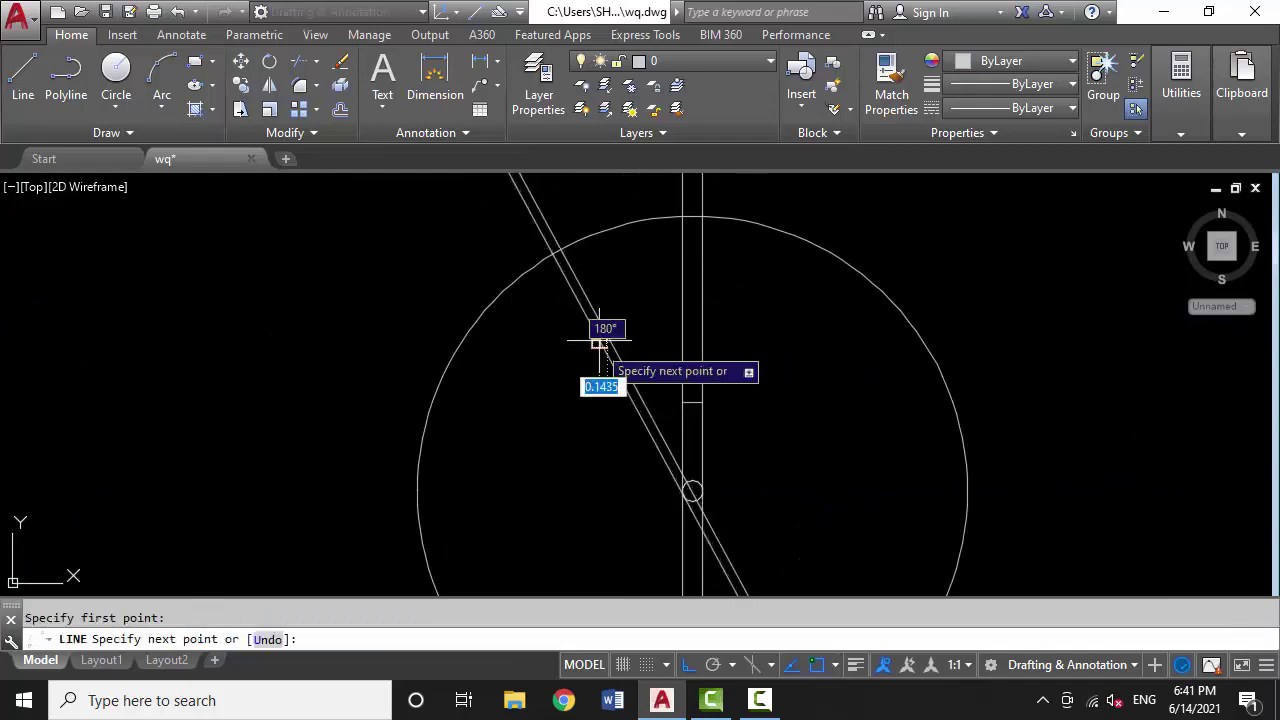
key("Escape")
scroll(598, 343, "down", 1)
Trim the upper part of the diagonal and erase leftover lines below the circle
type("tr")
key("Return")
left_click(606, 340)
key("Return")
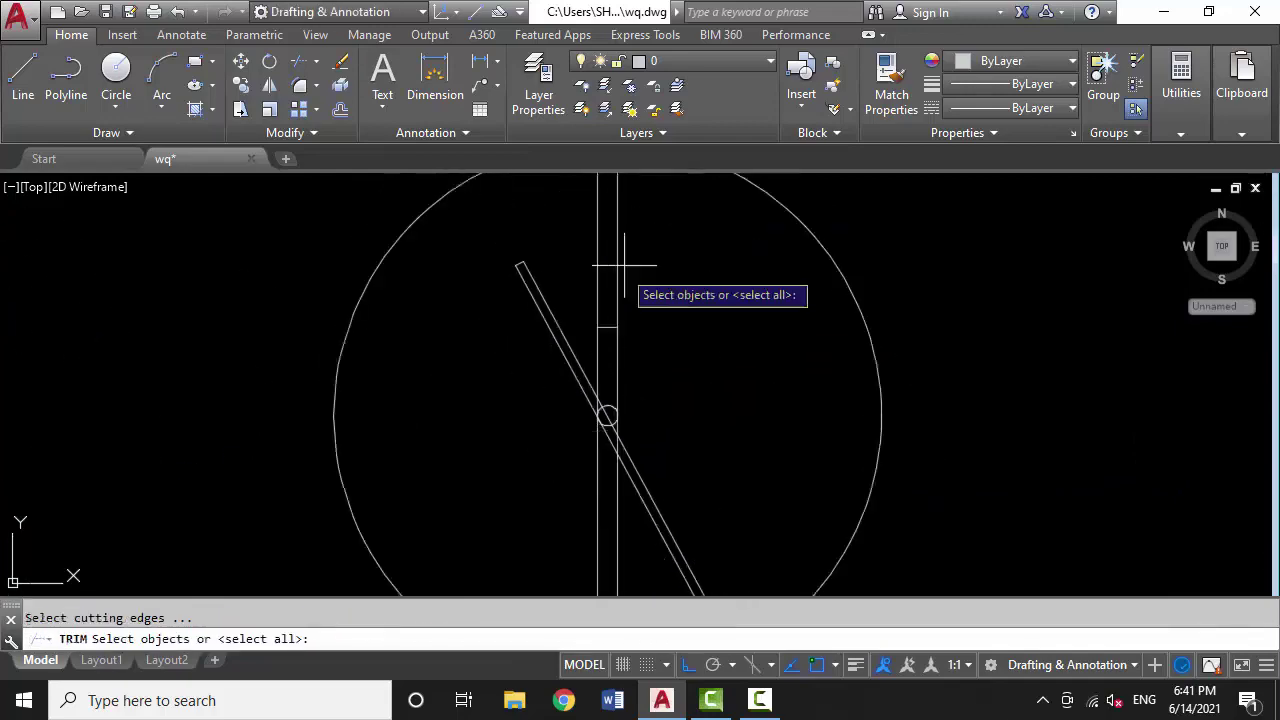
scroll(634, 457, "up", 2)
left_click_drag(634, 457, 569, 403)
key("Return")
Remove a stray line and trim again using all edges
left_click(689, 443)
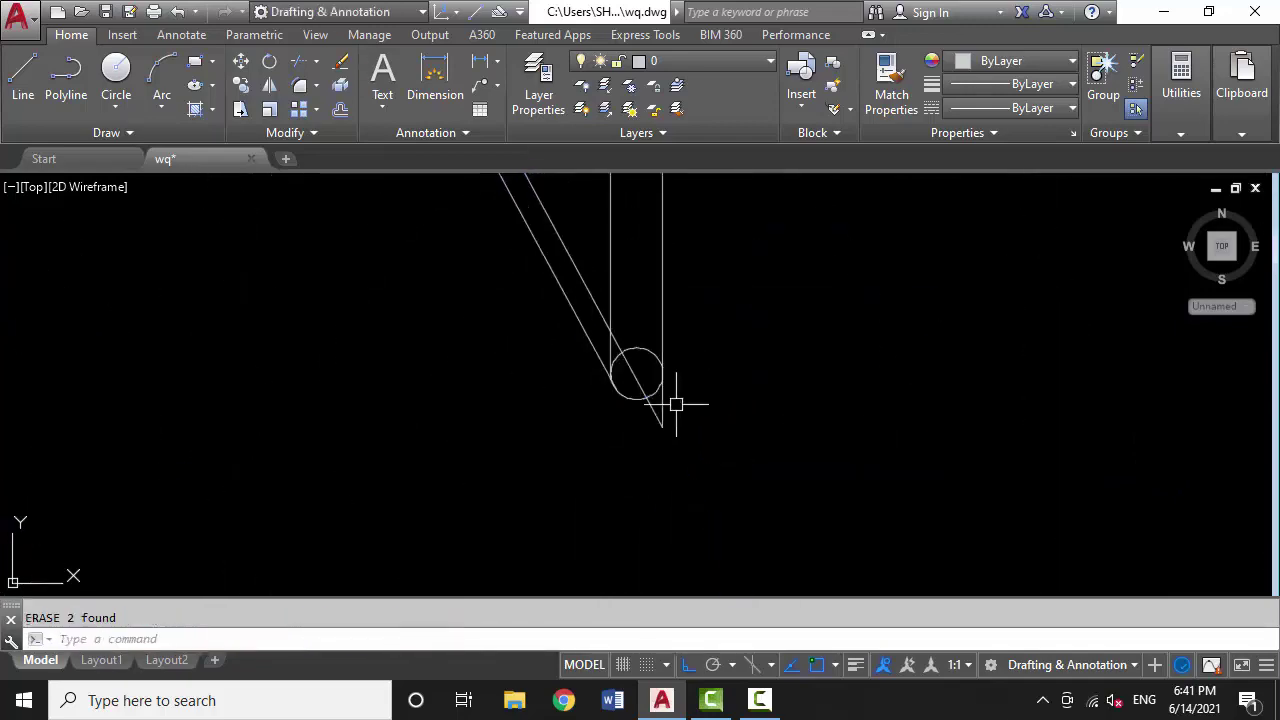
scroll(676, 404, "up", 1)
type("tr")
key("Return")
key("Return")
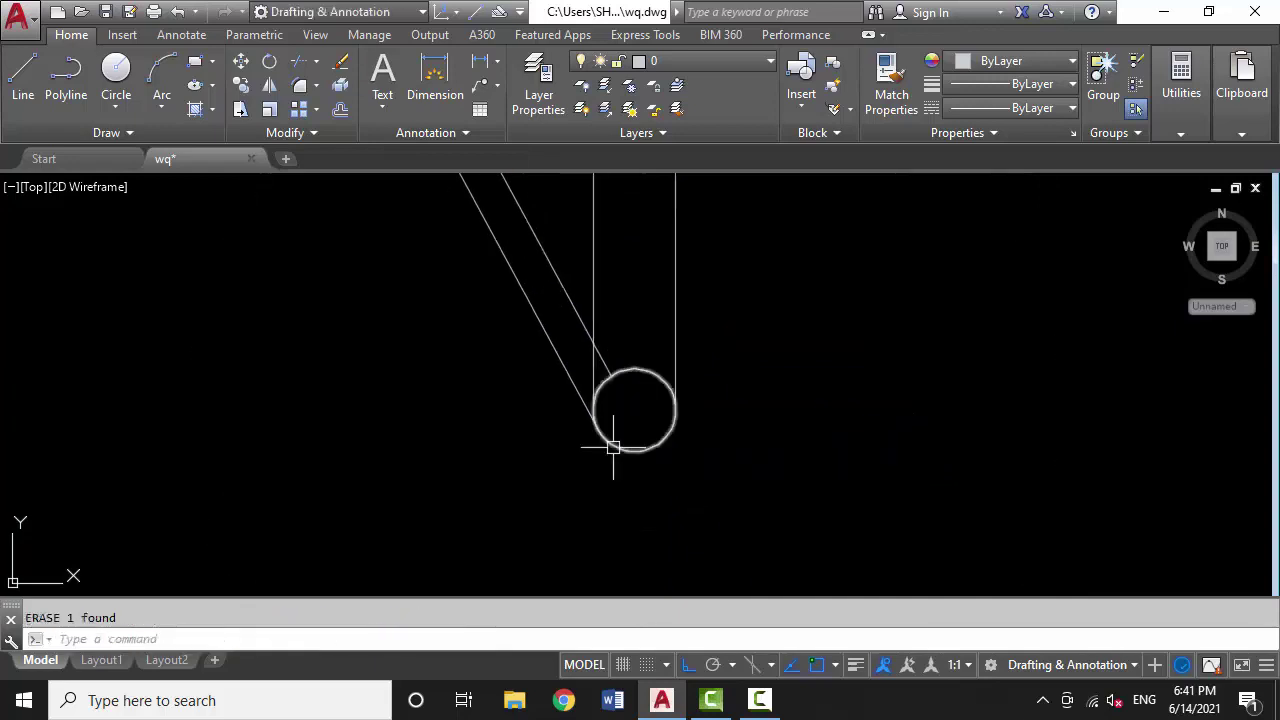
key("Return")
scroll(621, 481, "down", 3)
key("Escape")
Draw a line from the hub centre out toward the dial
type("l")
key("Return")
left_click(613, 399)
scroll(623, 380, "up", 1)
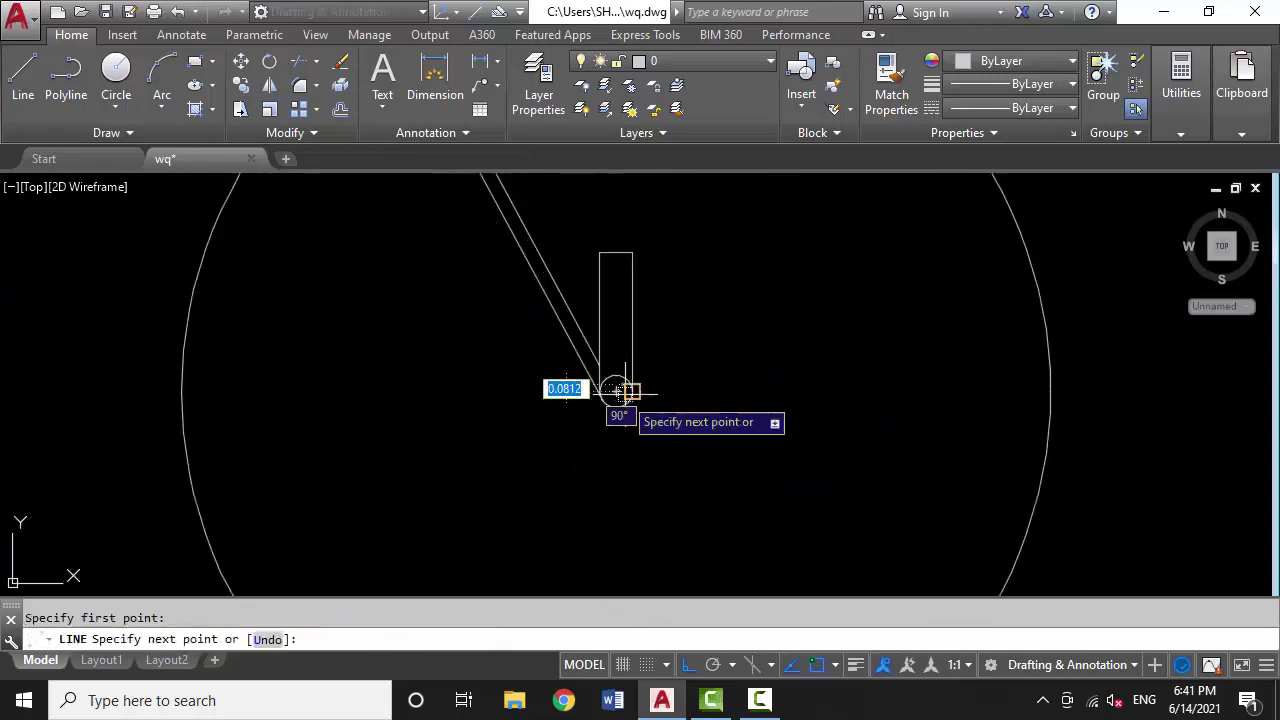
scroll(493, 485, "down", 1)
left_click(508, 480)
scroll(646, 349, "up", 2)
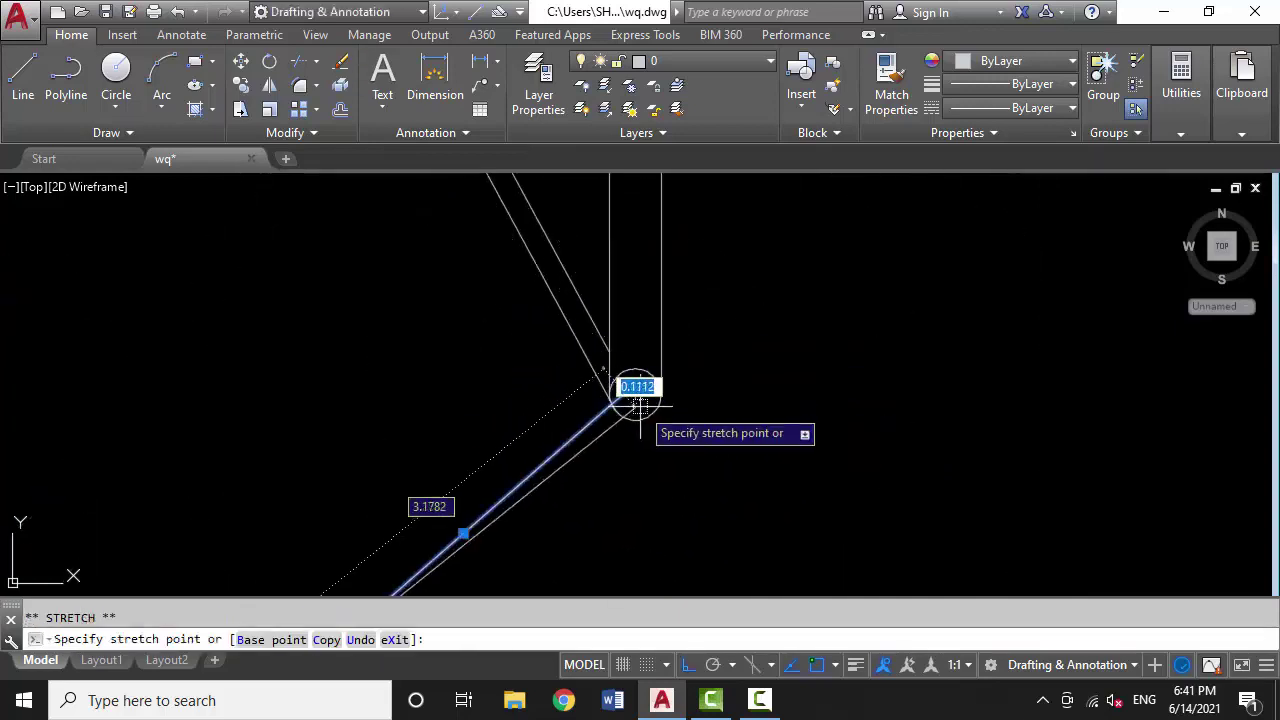
key("Escape")
scroll(645, 380, "down", 3)
scroll(690, 335, "down", 2)
Extend the line to the dial edge and add a vertical construction line
type("ex")
key("Return")
left_click(652, 362)
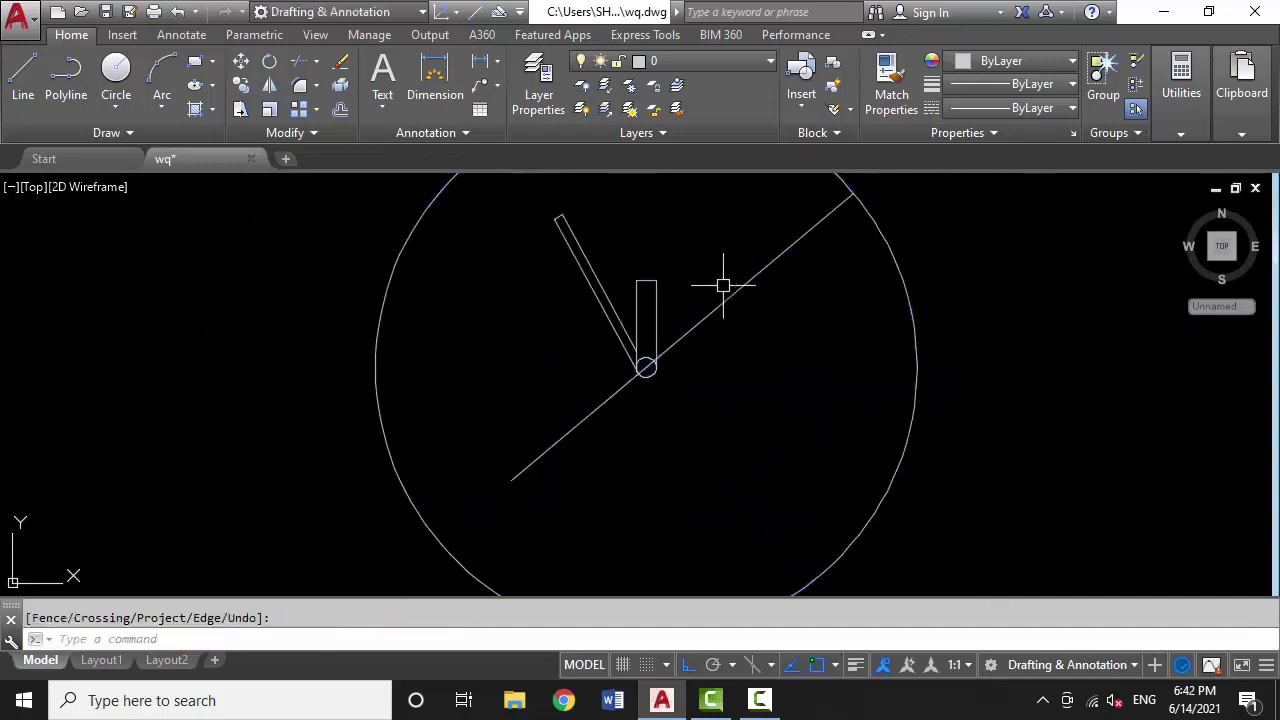
key("Escape")
scroll(680, 360, "down", 2)
type("xl")
key("Return")
left_click(706, 380)
scroll(702, 405, "down", 2)
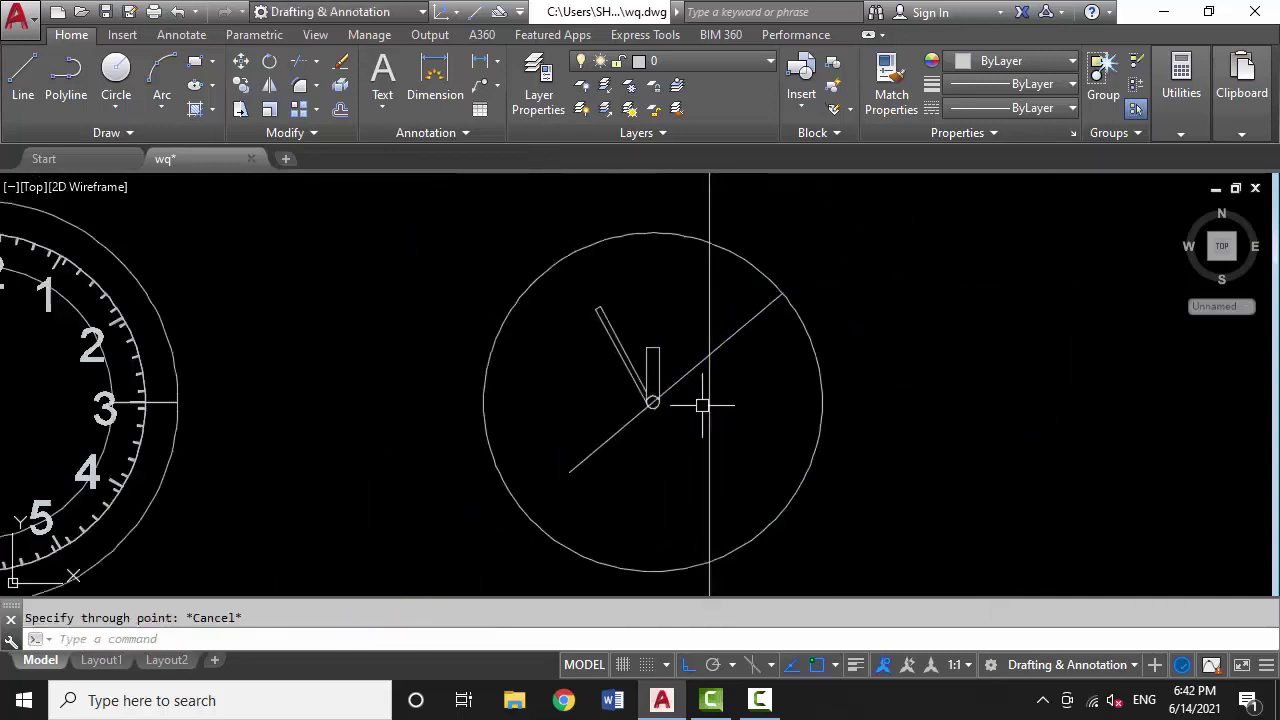
scroll(702, 405, "up", 2)
Offset the diagonal line by 0.05 to form the thin seconds hand
type("tr")
key("Escape")
type("ough>: 0.05")
key("Return")
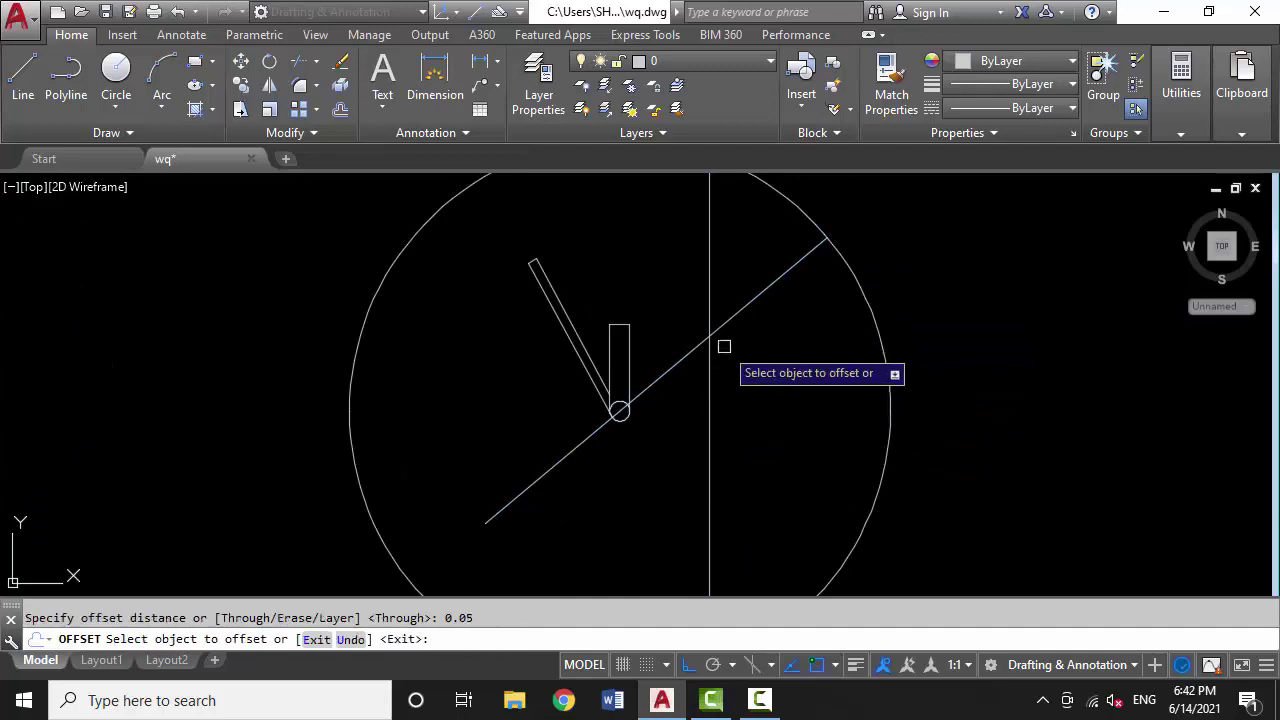
left_click(715, 331)
left_click(757, 349)
scroll(723, 331, "up", 3)
key("Escape")
Erase the extra offset copy of the diagonal line
left_click(716, 313)
type("e")
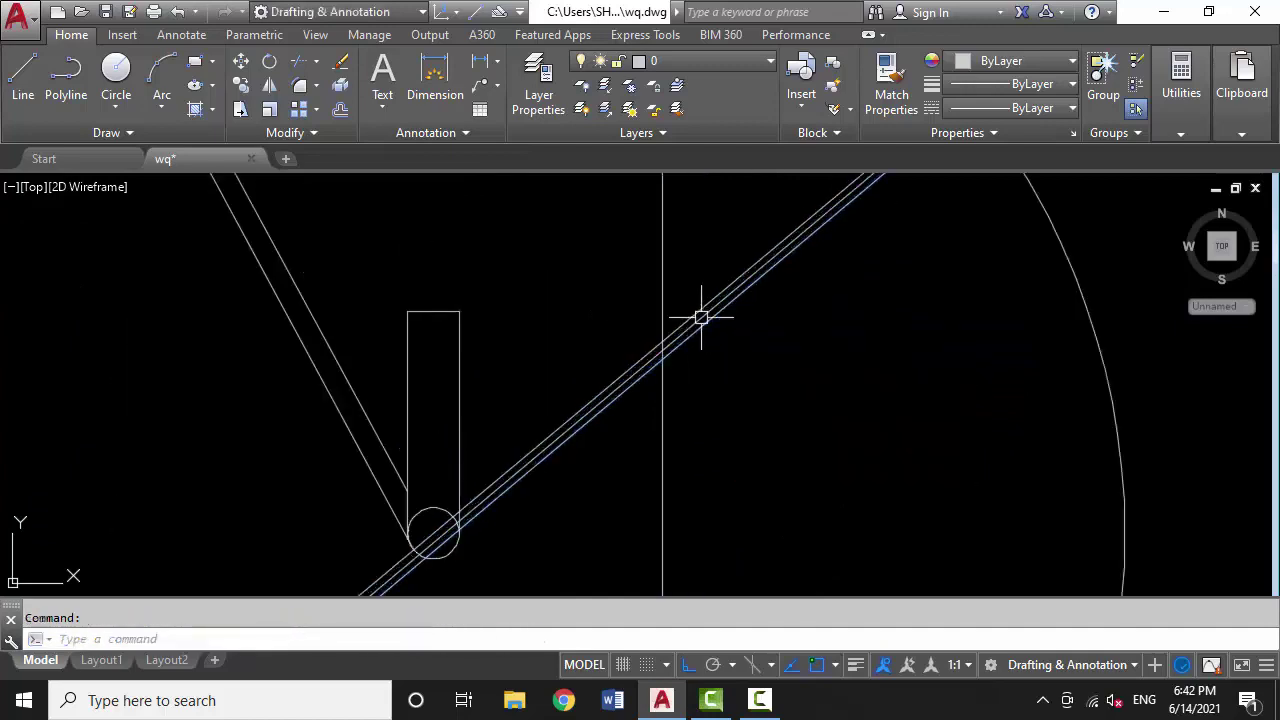
key("Return")
scroll(686, 386, "down", 2)
scroll(657, 371, "up", 2)
Start a line at the hub, cancel it, and begin another erase
type("l")
key("Return")
left_click(612, 411)
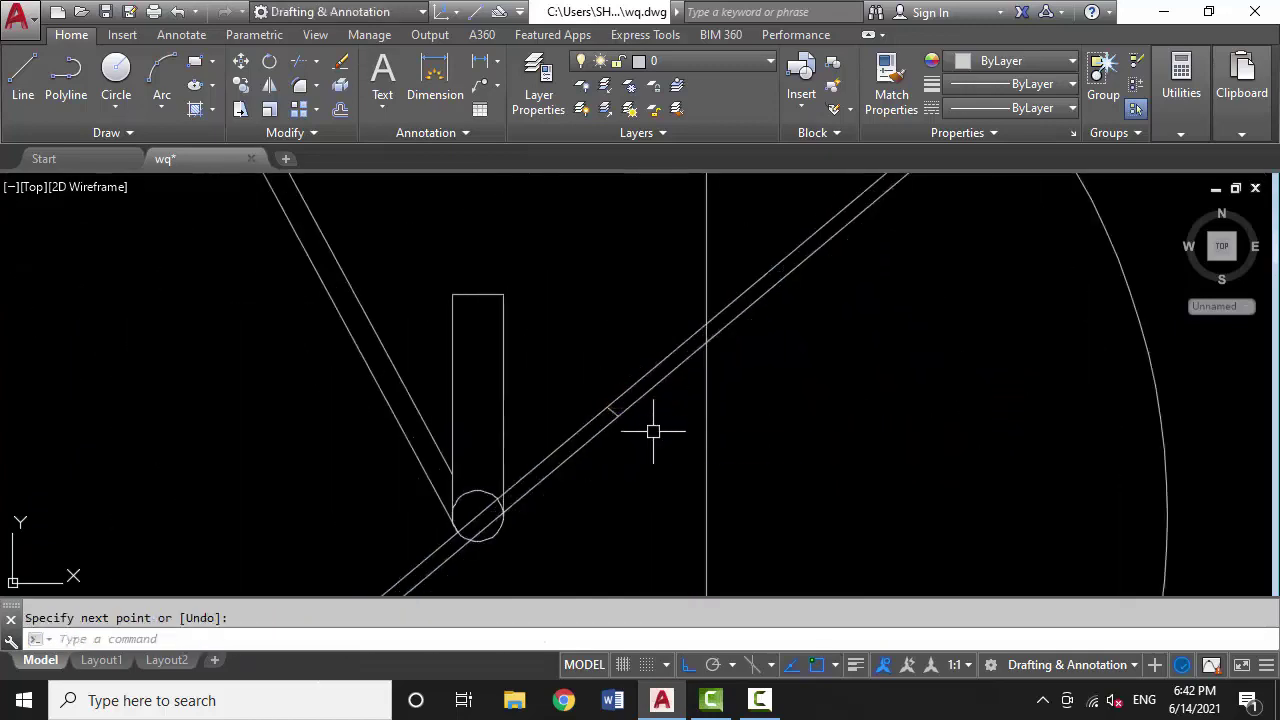
key("Escape")
scroll(607, 406, "up", 3)
type("e")
key("Return")
scroll(607, 424, "down", 5)
Trim the diagonal's upper part and the vertical line above the diagonal
scroll(583, 434, "up", 3)
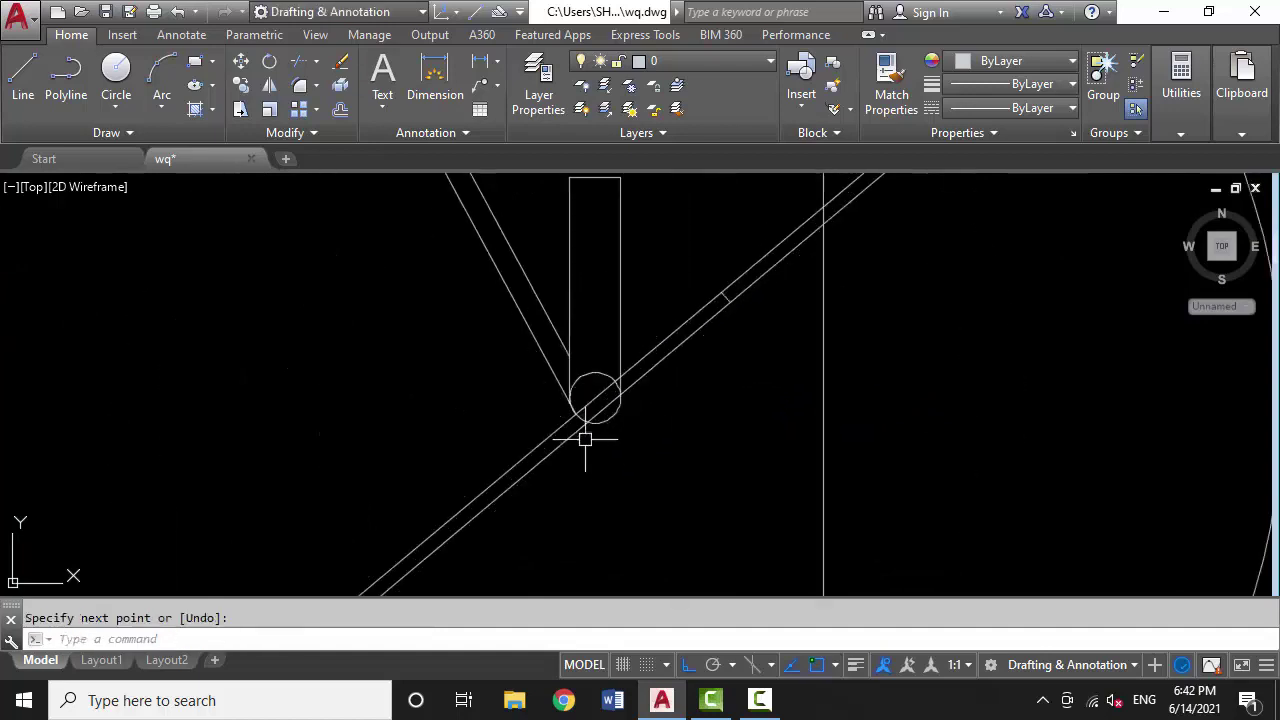
scroll(583, 434, "up", 1)
scroll(574, 429, "up", 1)
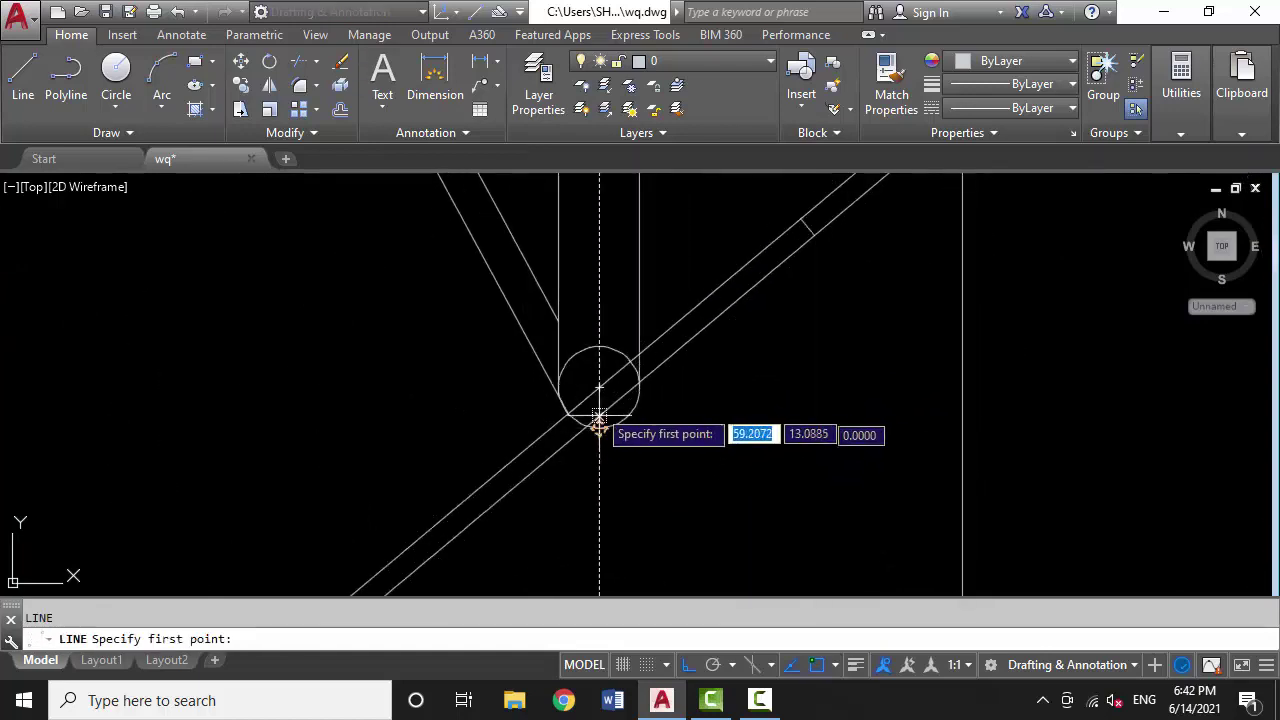
key("Escape")
scroll(586, 429, "down", 4)
scroll(699, 346, "up", 2)
type("tr")
key("Escape")
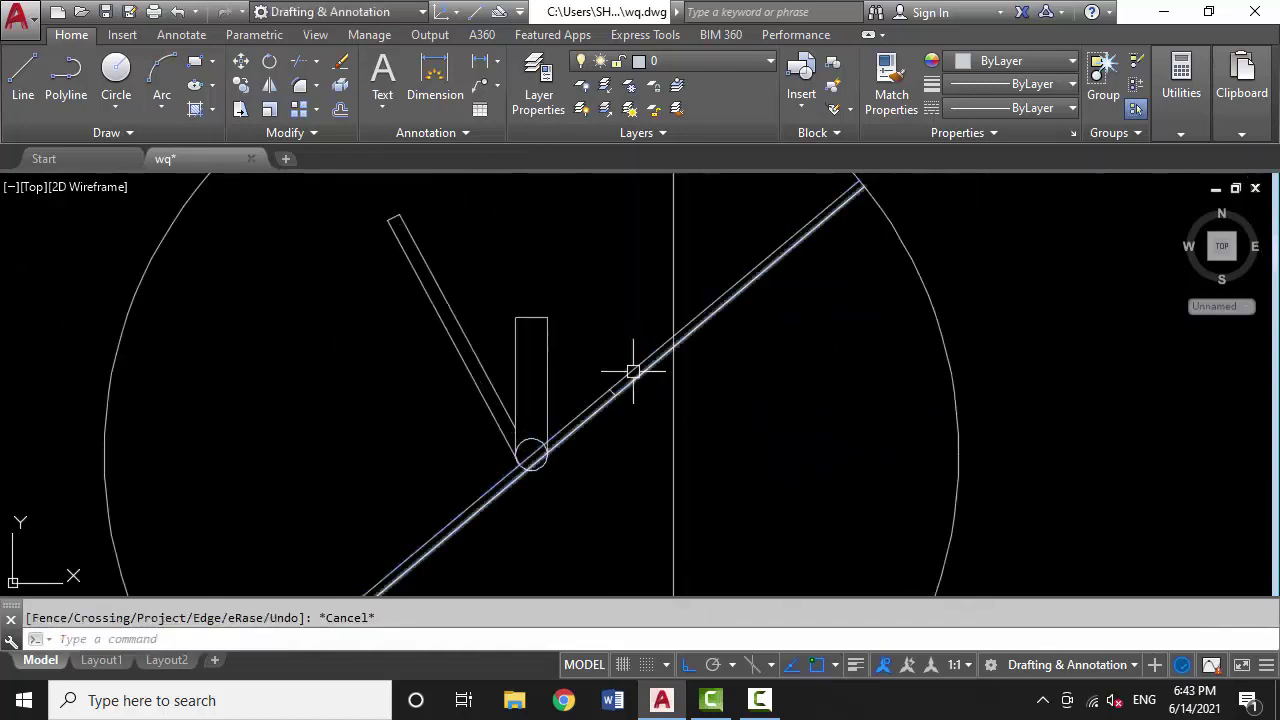
key("Return")
left_click(740, 285)
left_click(674, 310)
Erase the vertical construction line and select the short chord line near the hub
scroll(672, 337, "down", 3)
type("r")
left_click(674, 450)
key("Return")
scroll(588, 389, "up", 5)
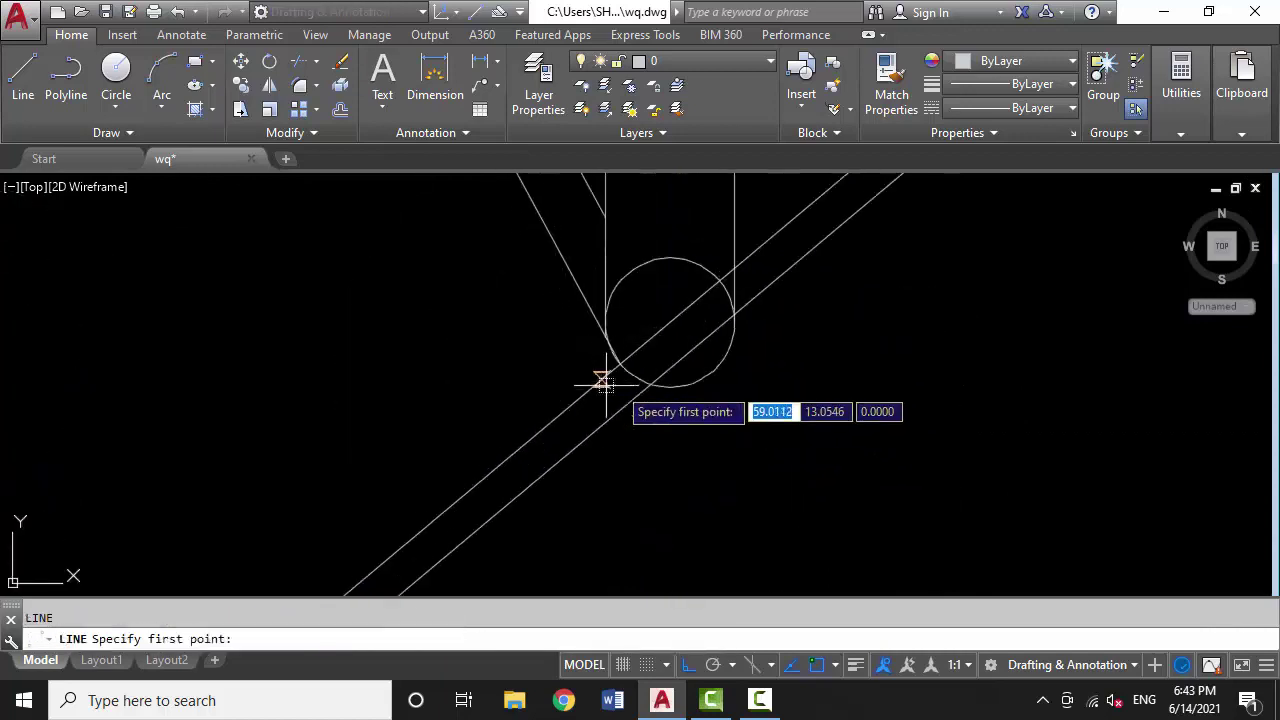
key("Return")
scroll(630, 387, "up", 5)
left_click(676, 360)
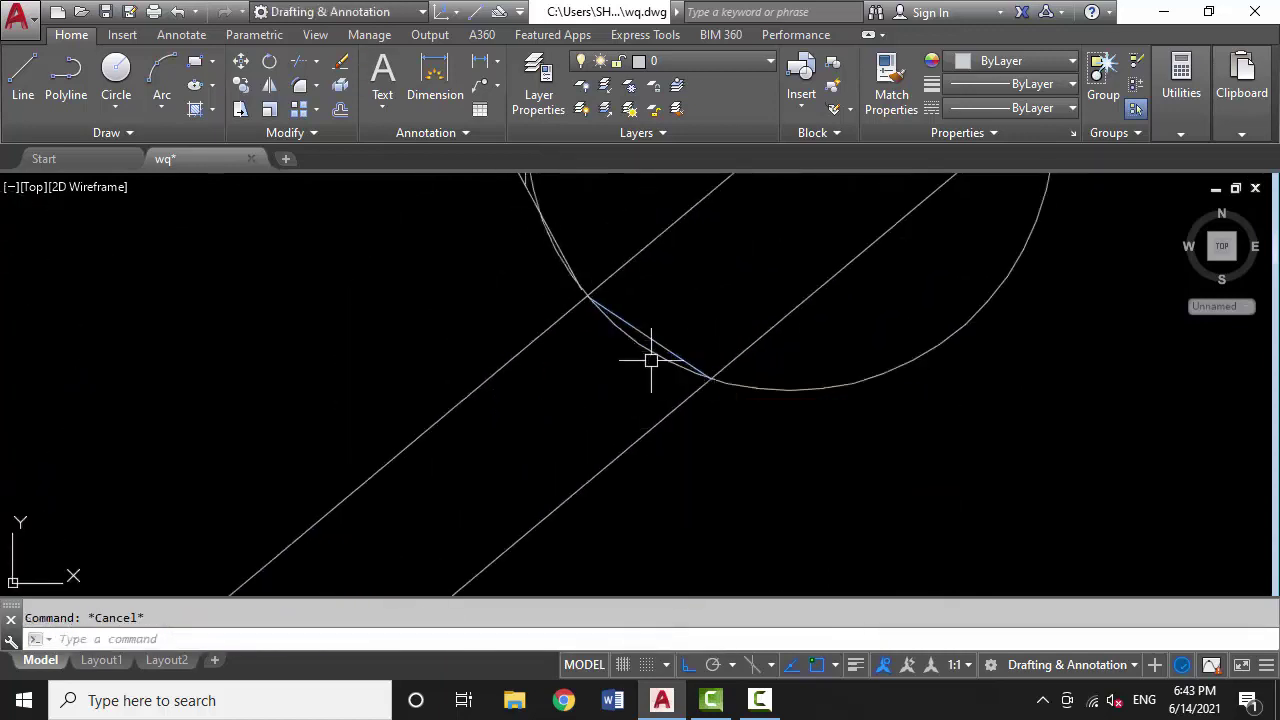
Offset the diagonal so the copy sits midway between the two diagonals
type("o")
key("Return")
left_click(680, 404)
left_click(596, 365)
Trim the diagonal back to the hub circle, using the circle as cutting edge
key("Escape")
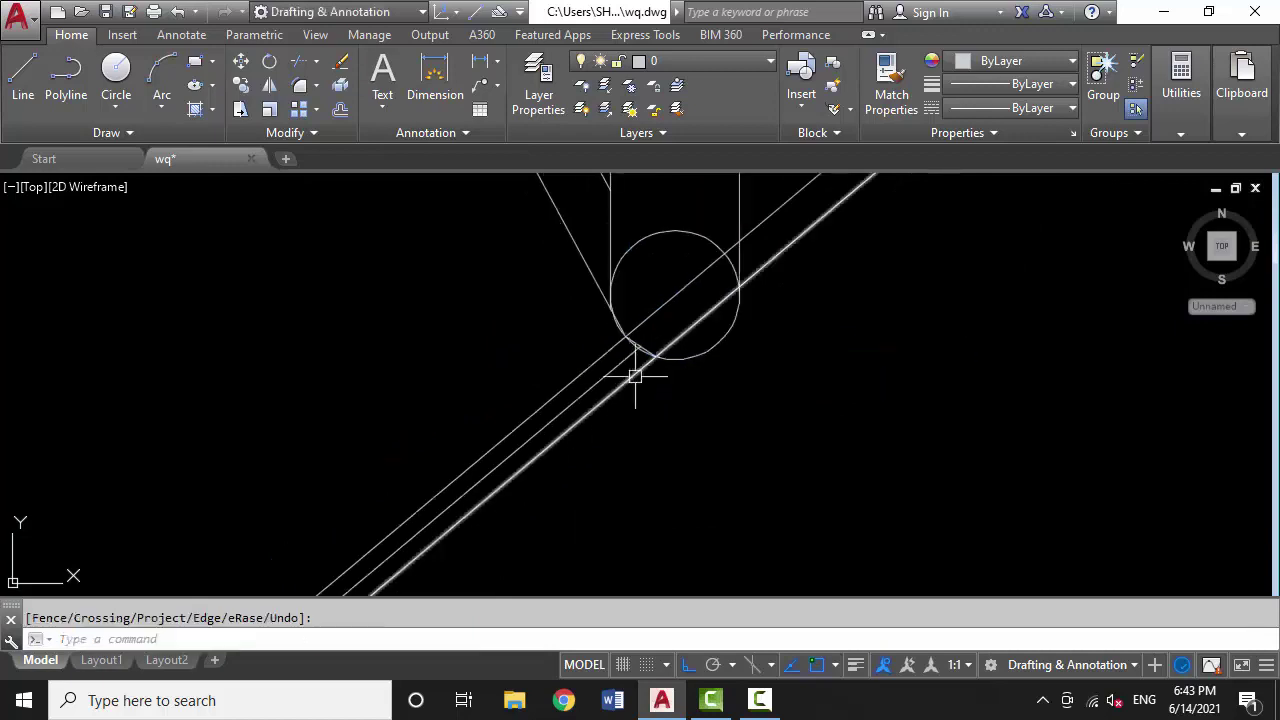
key("Return")
left_click(683, 354)
key("Return")
left_click(567, 285)
key("Escape")
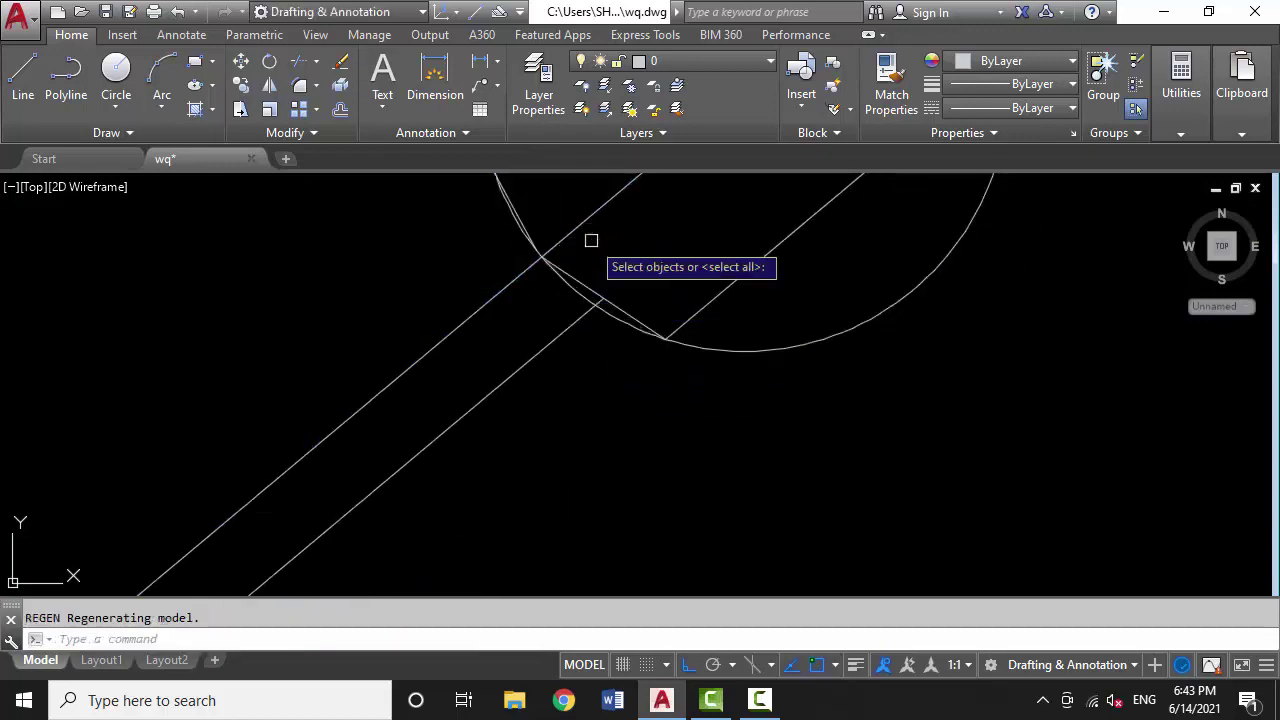
key("Return")
key("Escape")
scroll(671, 357, "down", 8)
scroll(700, 451, "up", 2)
After several restarted trims, window-select the hand lines and join them into one polyline
type("tr")
key("Return")
key("Return")
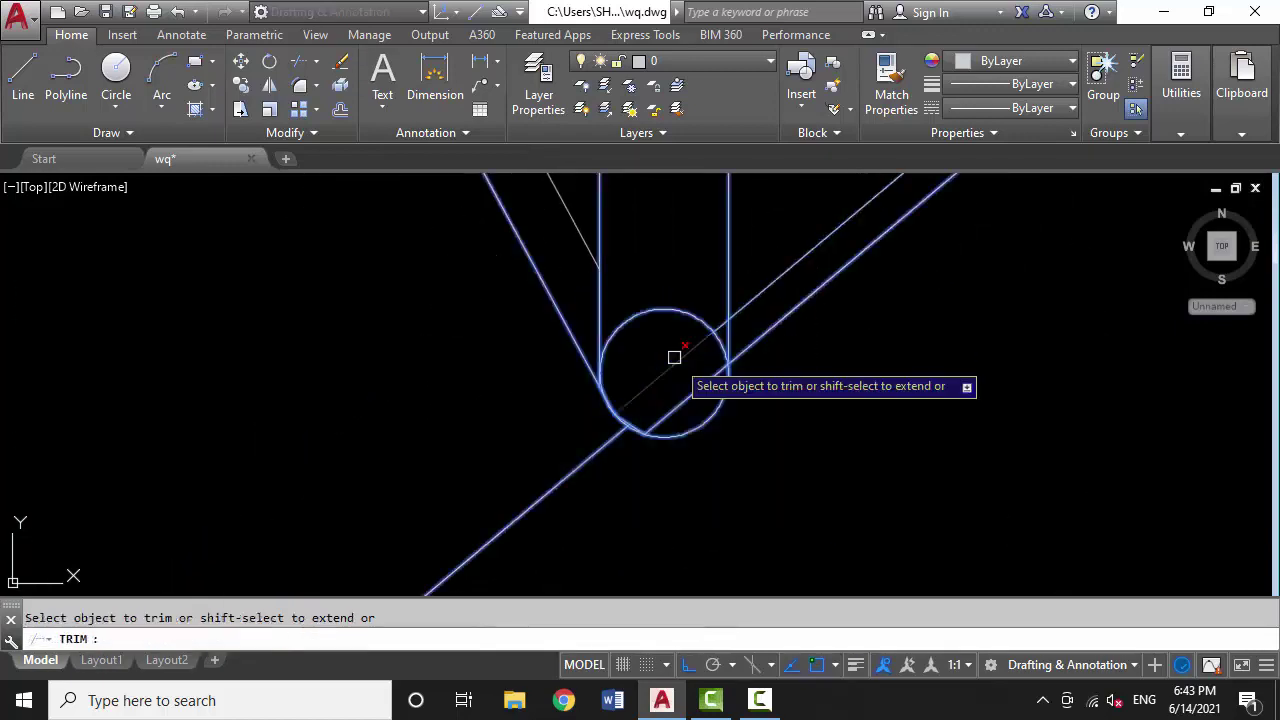
scroll(674, 357, "up", 3)
type("tr")
key("Return")
scroll(586, 451, "down", 3)
scroll(571, 334, "up", 3)
key("Return")
key("Return")
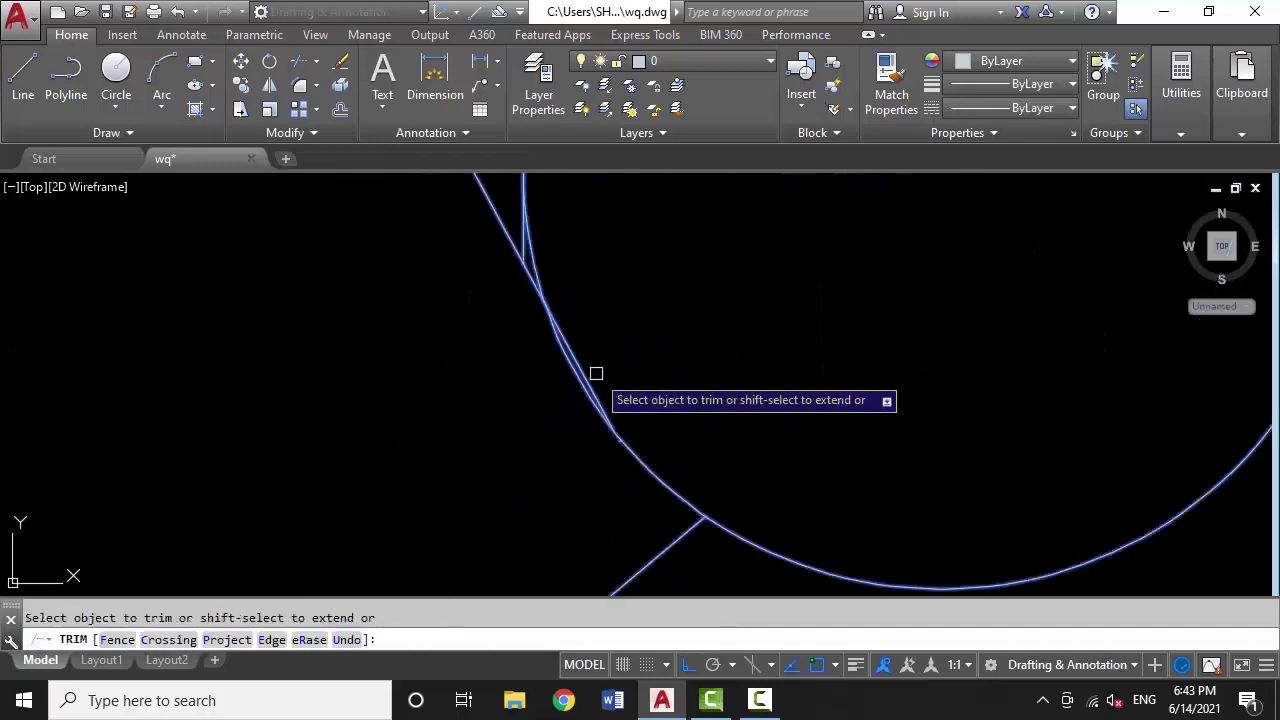
scroll(596, 373, "down", 2)
scroll(566, 337, "down", 1)
key("Escape")
scroll(566, 423, "down", 3)
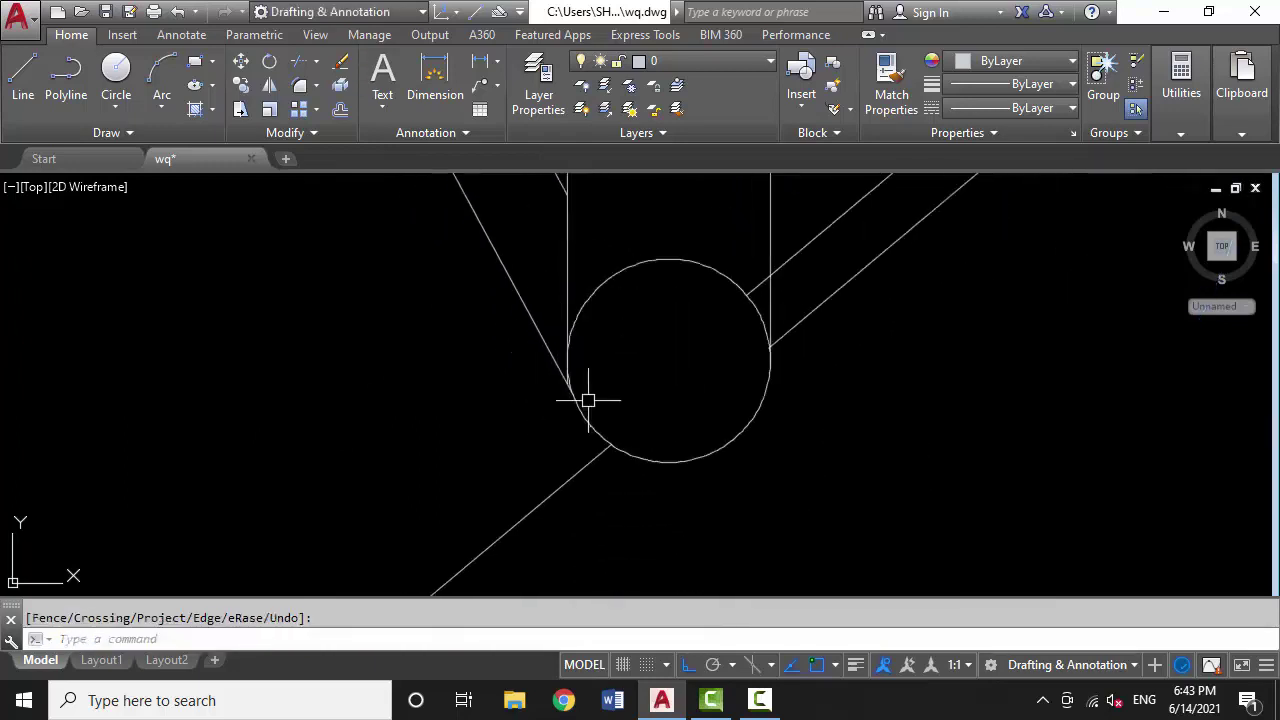
scroll(572, 341, "up", 3)
type("tr")
key("Return")
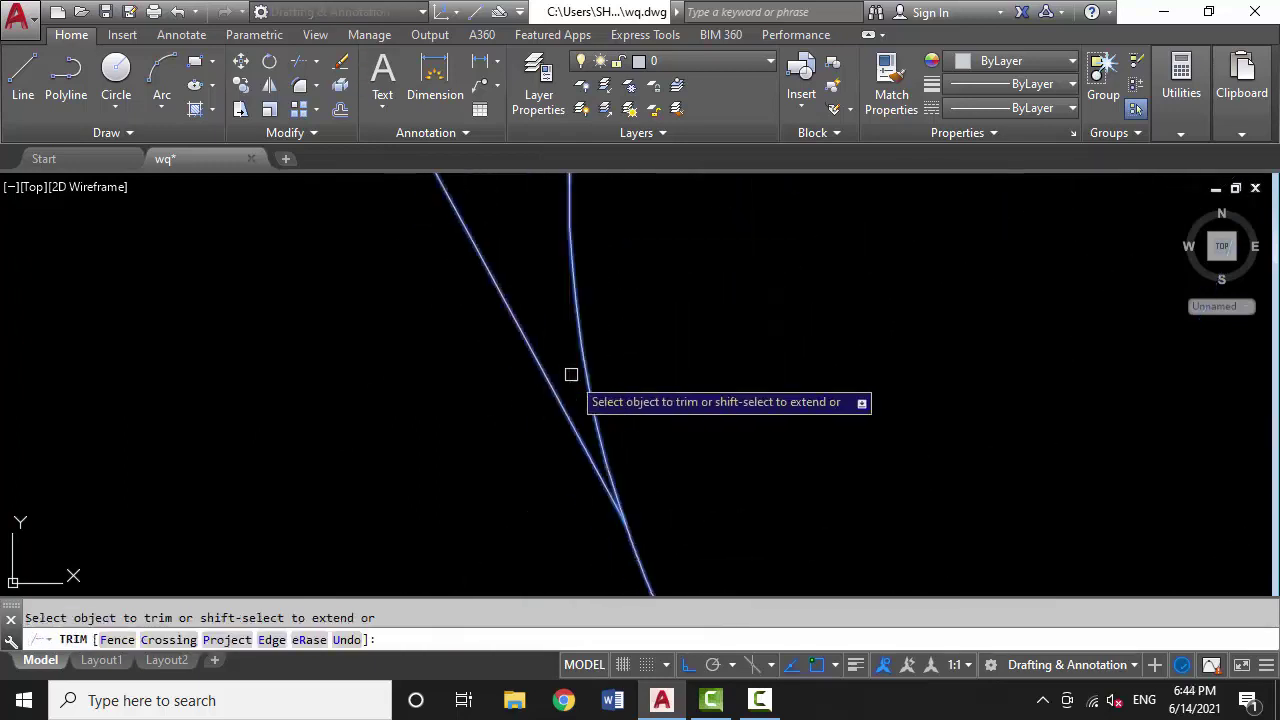
key("Escape")
scroll(760, 443, "down", 3)
type("tr")
scroll(720, 390, "down", 5)
scroll(703, 410, "up", 2)
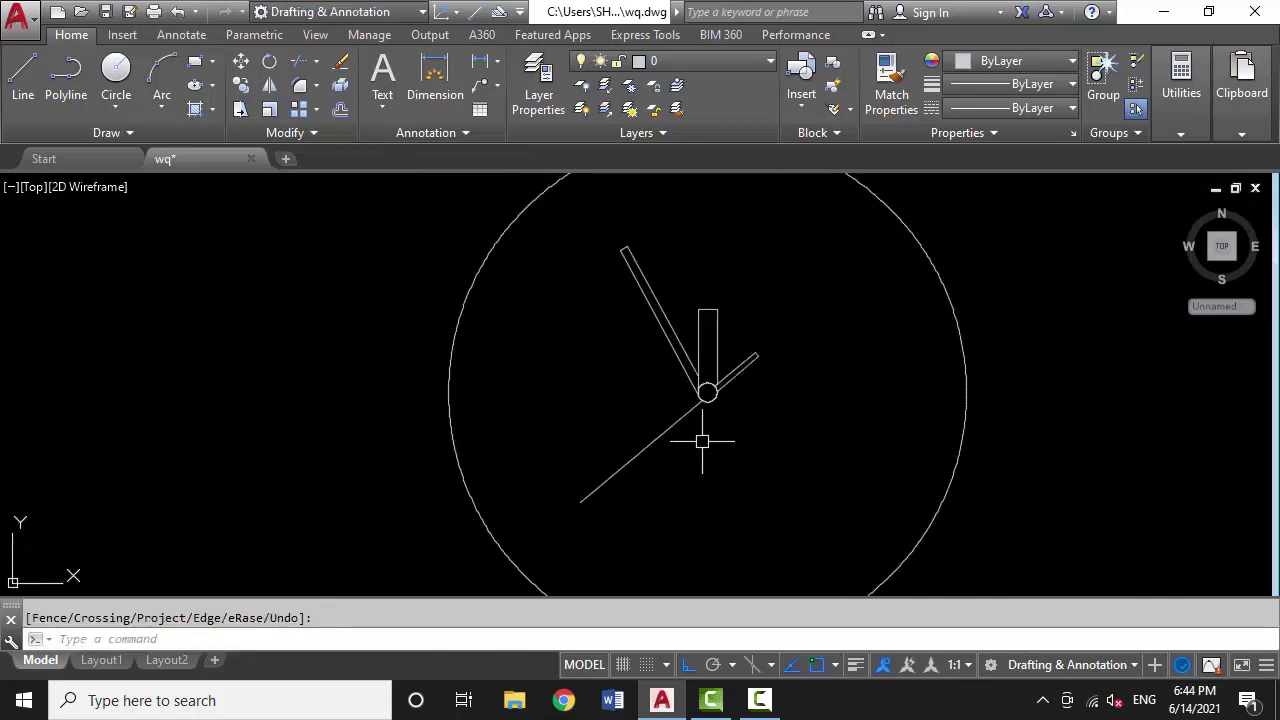
left_click(796, 272)
left_click(660, 470)
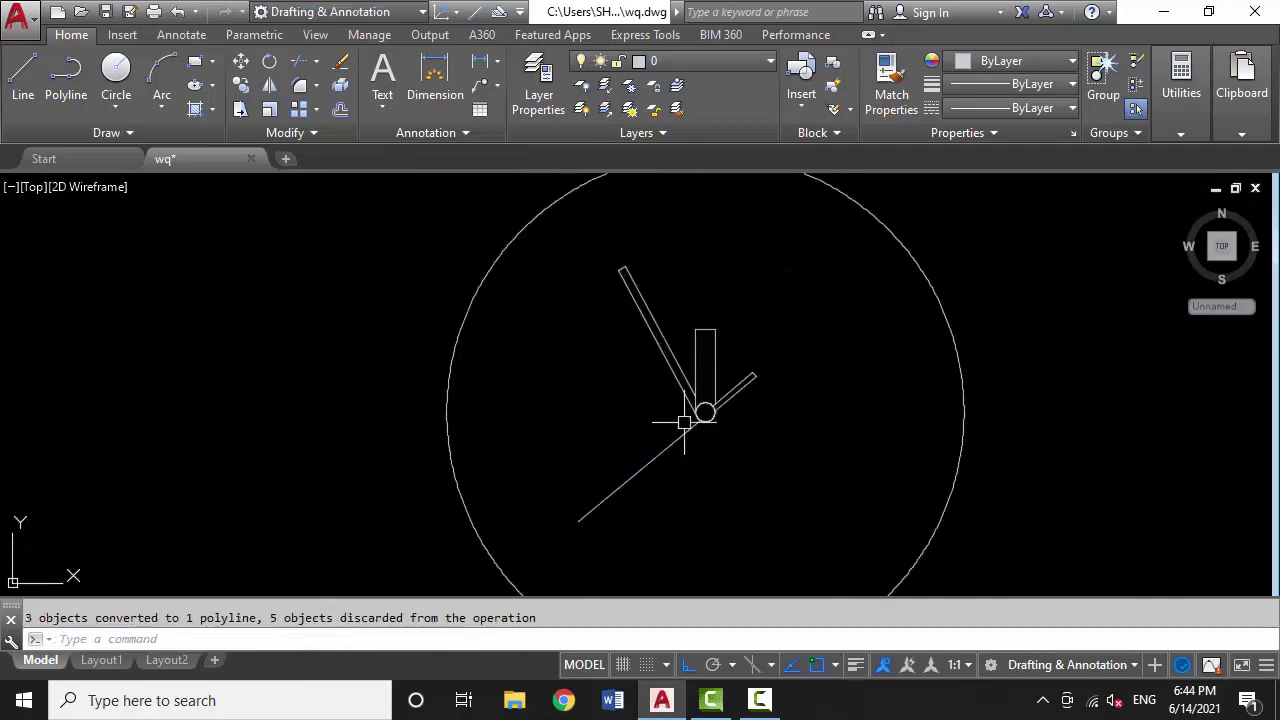
Create BOUNDARY outlines inside two hands, including the long hand
type("bo")
key("Return")
left_click(519, 403)
scroll(671, 375, "up", 3)
scroll(671, 375, "down", 3)
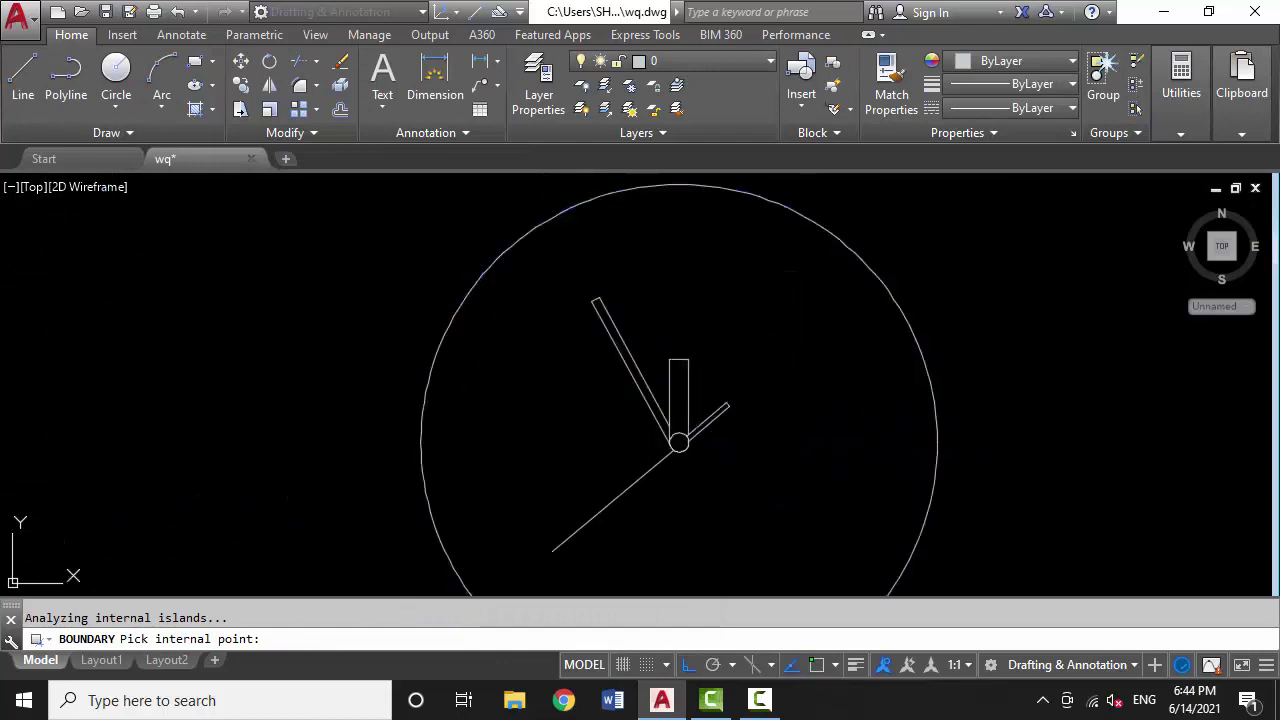
scroll(728, 414, "up", 4)
scroll(609, 434, "down", 4)
scroll(611, 434, "up", 2)
left_click(584, 417)
key("Return")
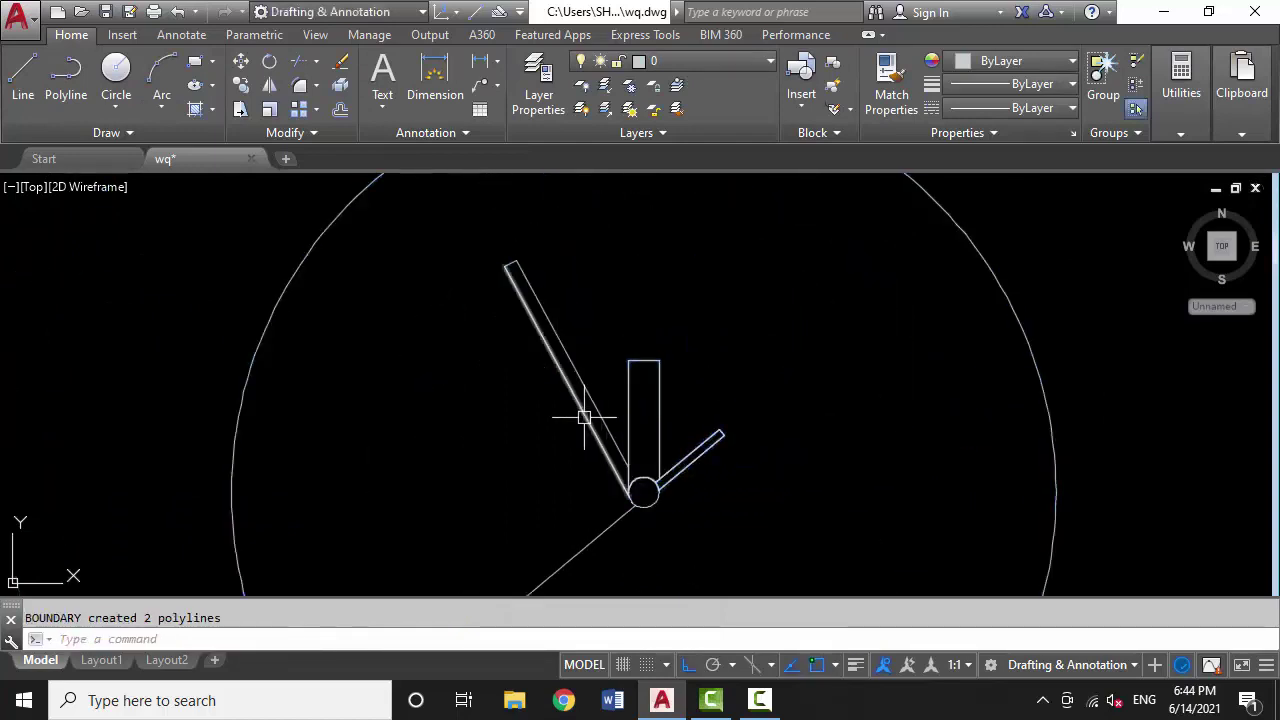
scroll(584, 417, "down", 3)
scroll(648, 382, "up", 6)
scroll(679, 483, "down", 2)
Trim away the overlapping long-hand edge at the crossing
type("tr")
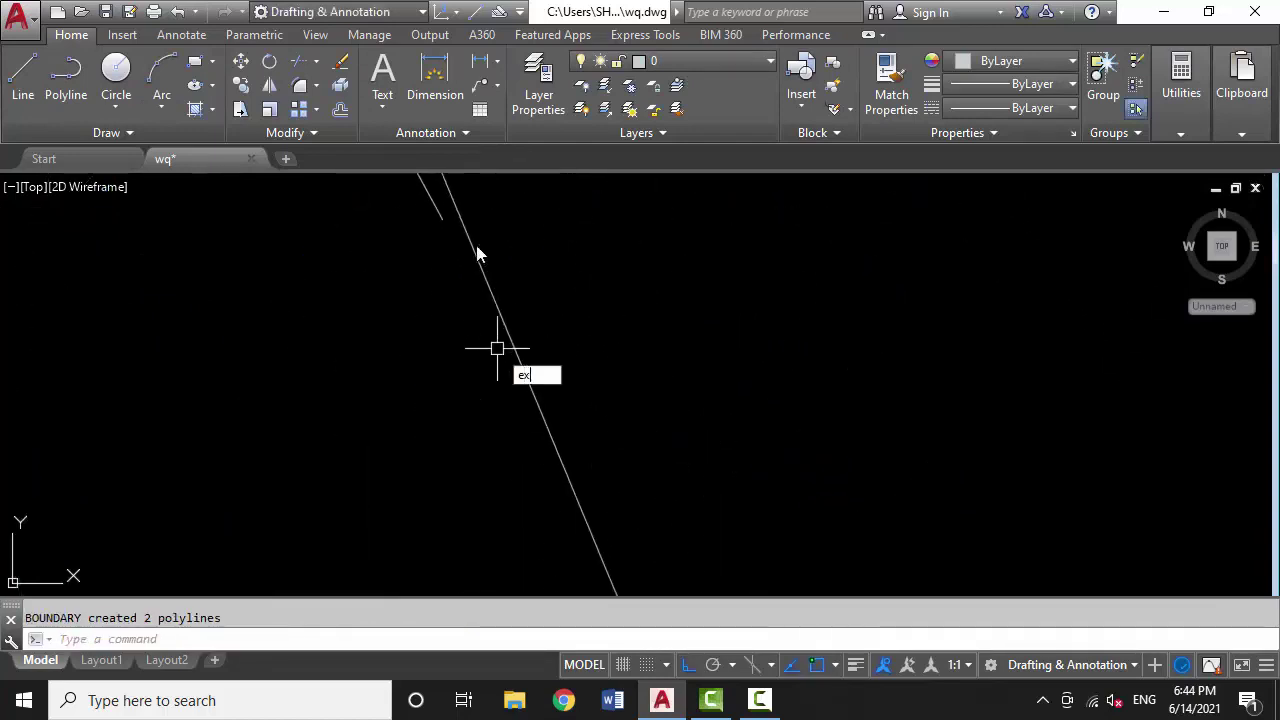
key("Return")
left_click(574, 466)
key("Escape")
left_click(450, 225)
left_click(474, 277)
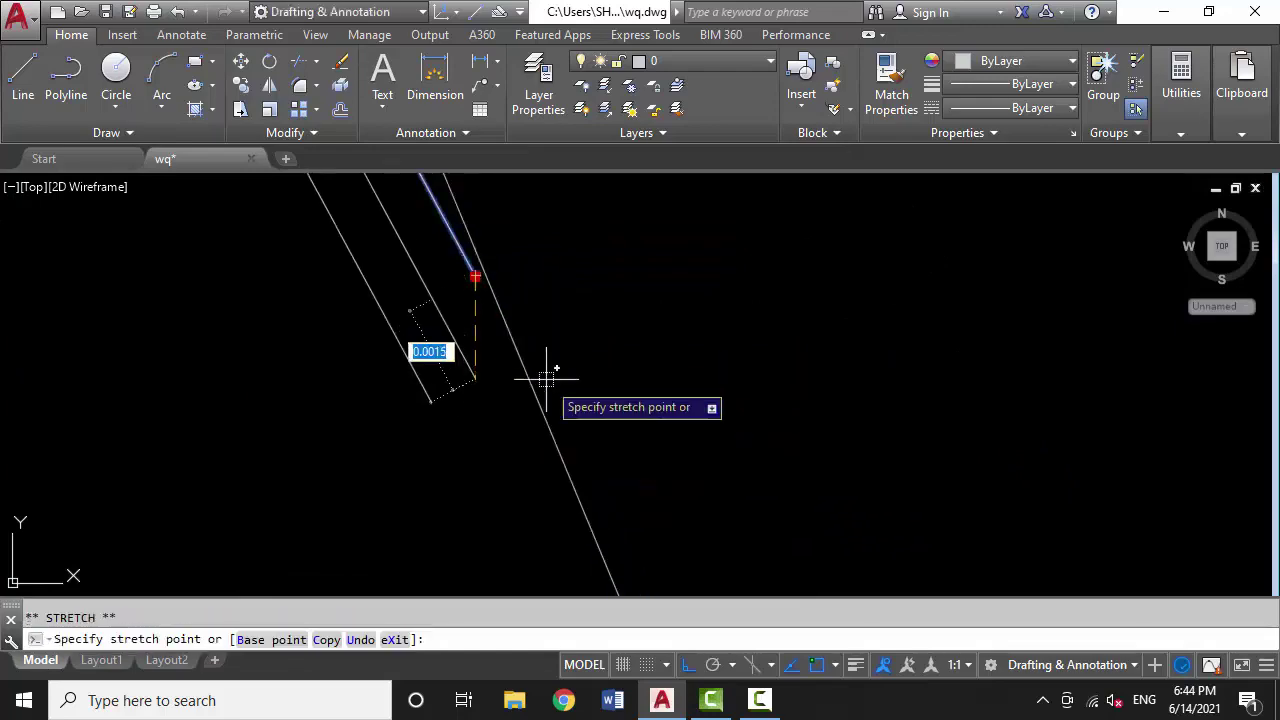
key("Escape")
scroll(510, 483, "down", 3)
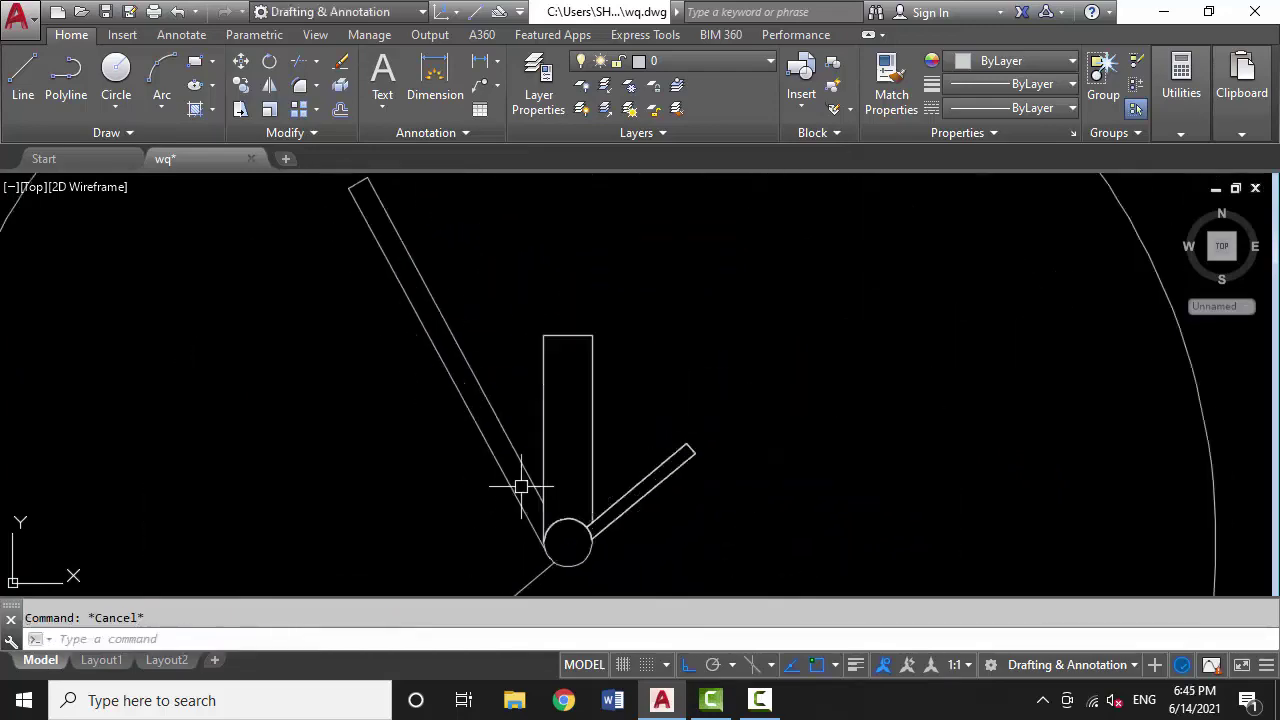
Create a closed boundary polyline around the hub
type("bo")
key("Return")
left_click(494, 389)
key("Return")
scroll(560, 430, "down", 3)
scroll(586, 434, "up", 5)
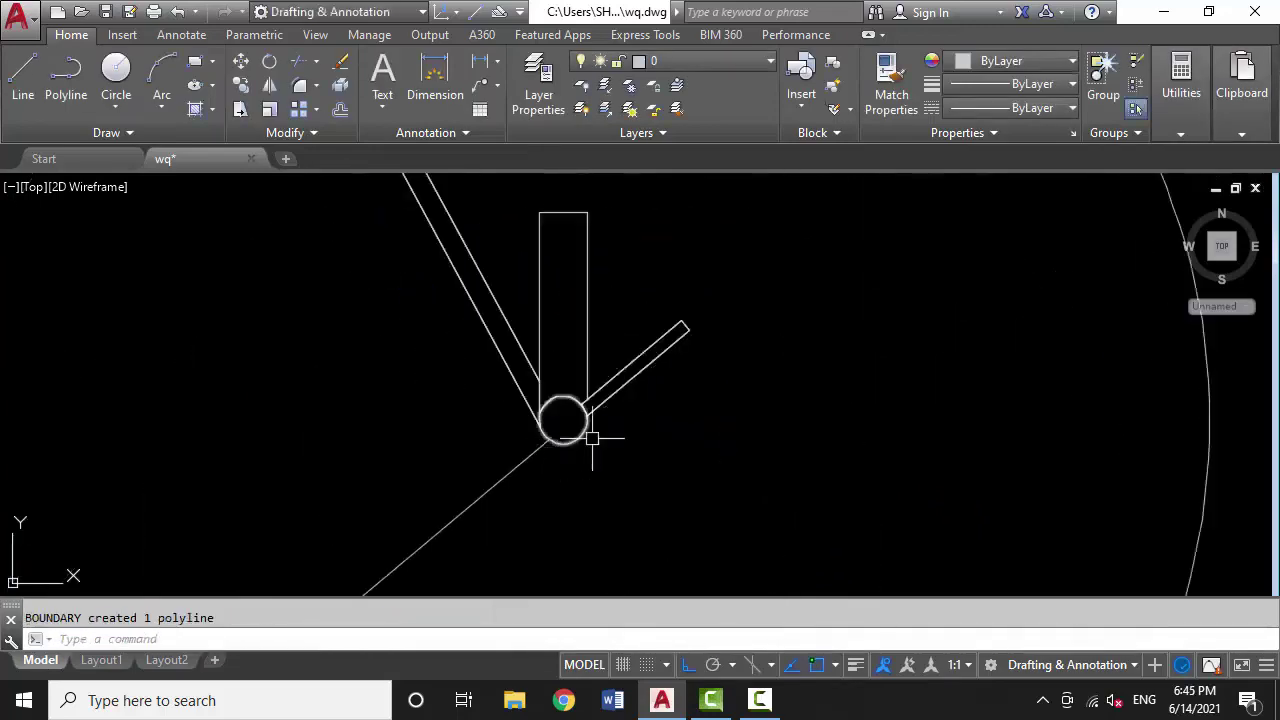
Draw a small profile circle and pick it as the SWEEP profile
left_click(574, 420)
key("Return")
type("sw")
key("Return")
left_click(574, 434)
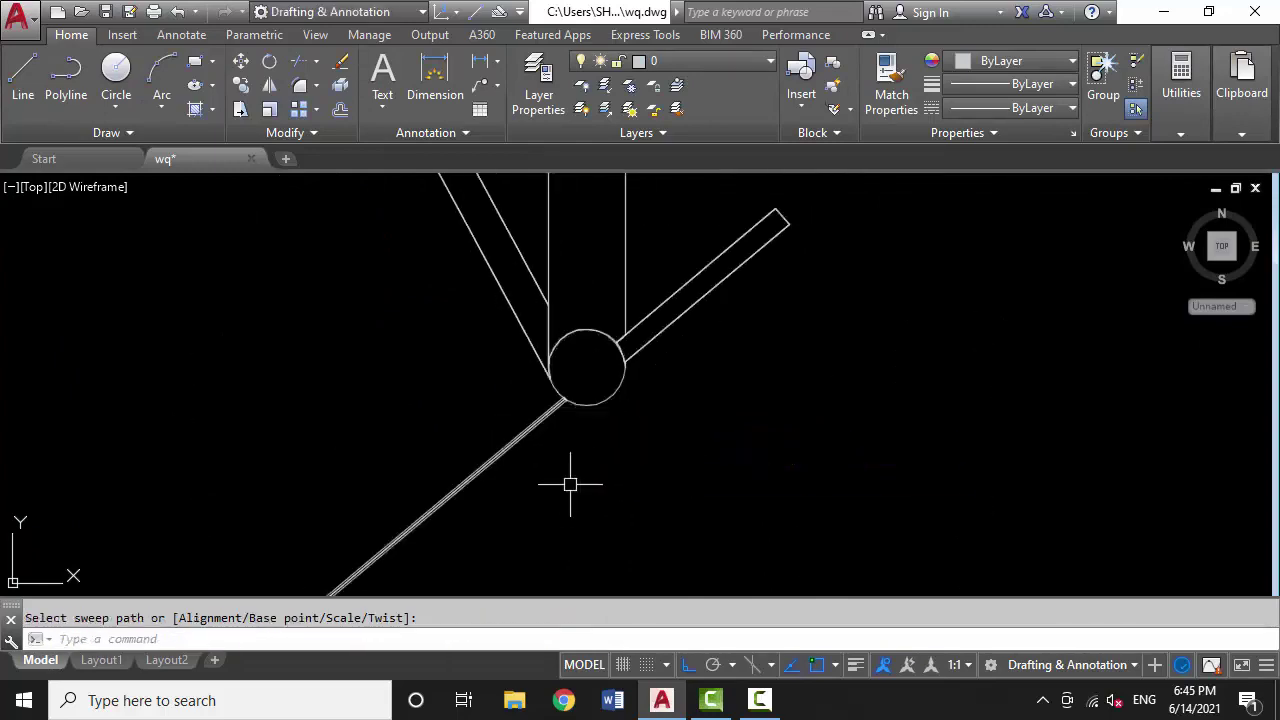
scroll(616, 522, "down", 5)
Switch the view to SW Isometric
left_click(36, 188)
left_click(166, 376)
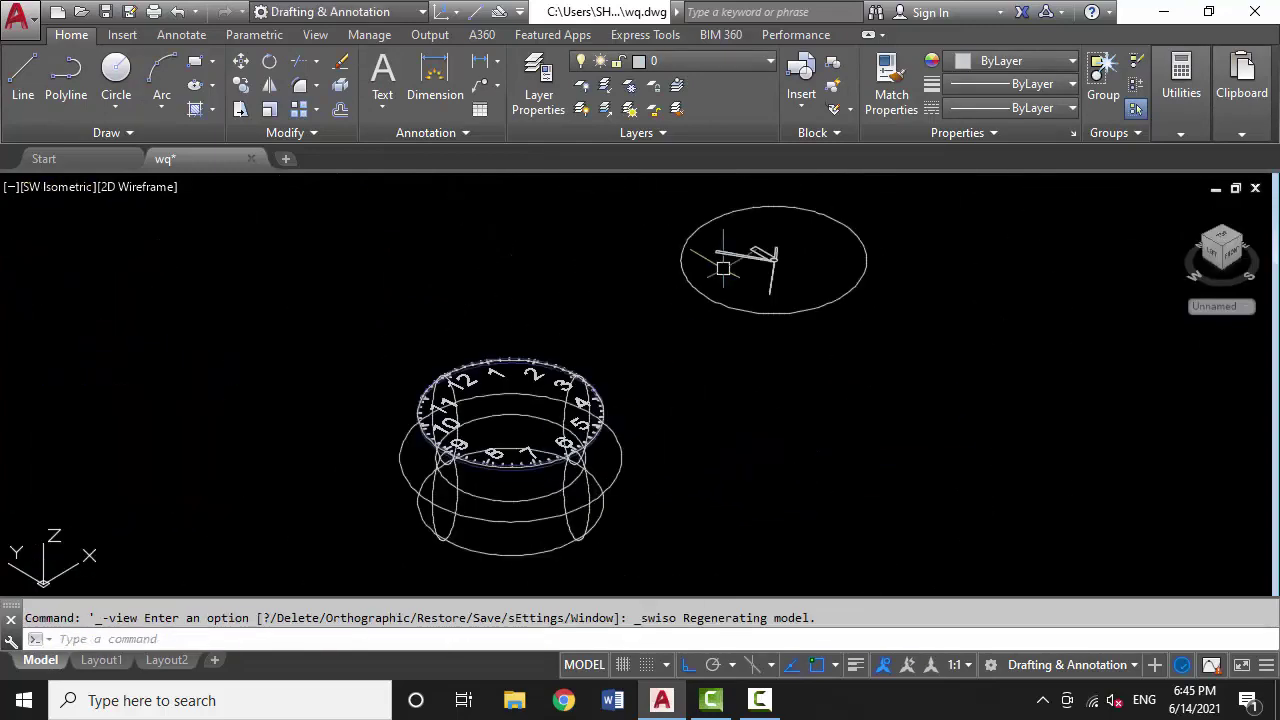
scroll(738, 262, "up", 6)
Window-select the hand outlines and extrude them to a height of 0.05
left_click(757, 320)
left_click(680, 366)
type("ex")
key("Return")
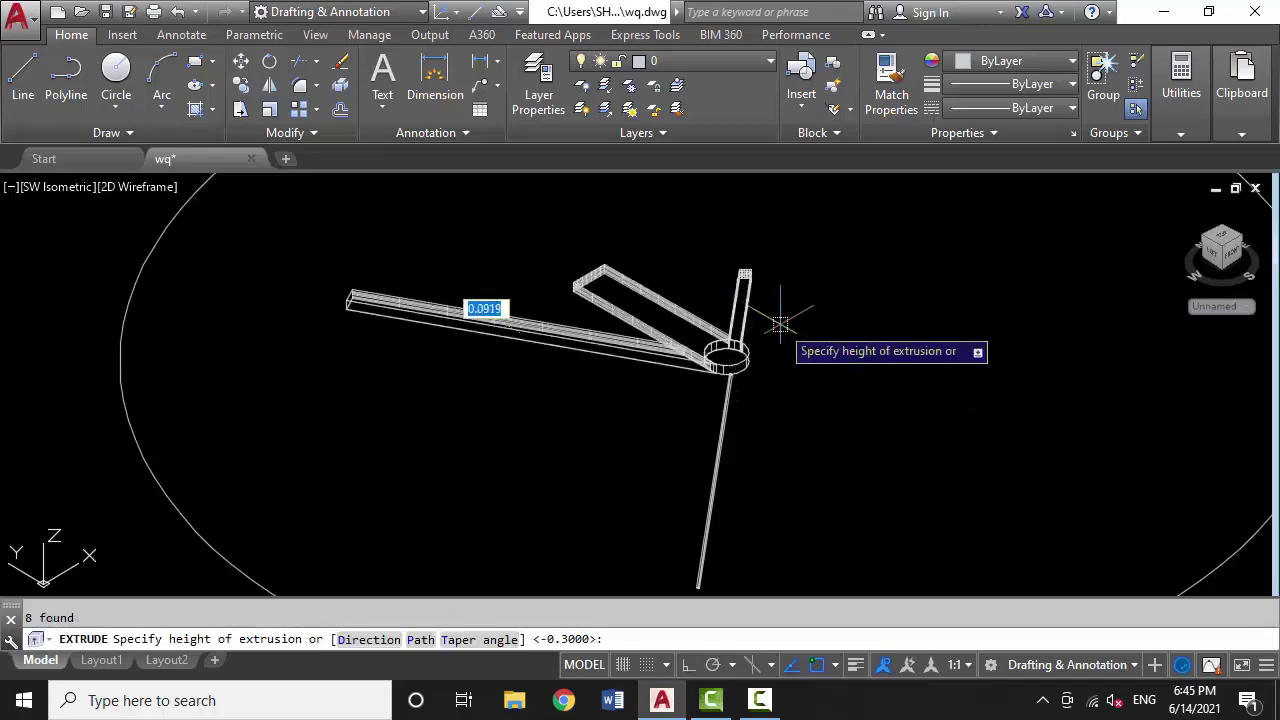
scroll(777, 318, "up", 2)
key("Escape")
type("ex")
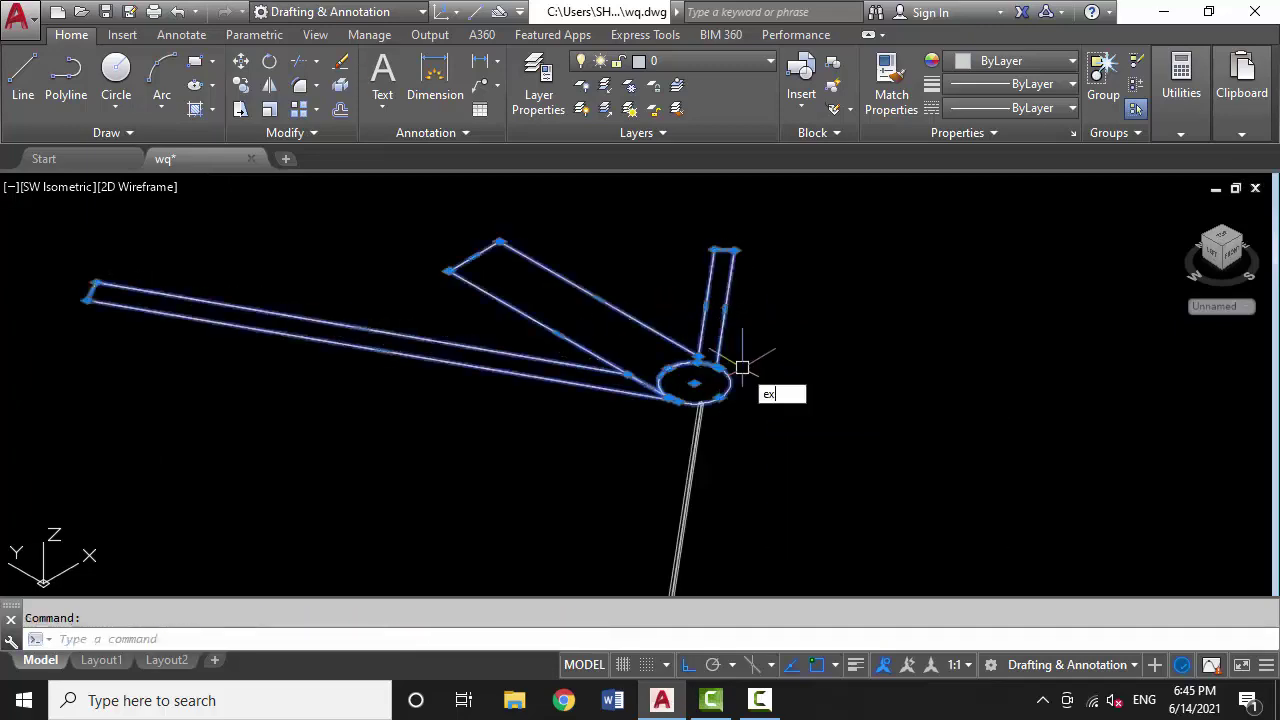
key("Return")
type("0.05")
key("Return")
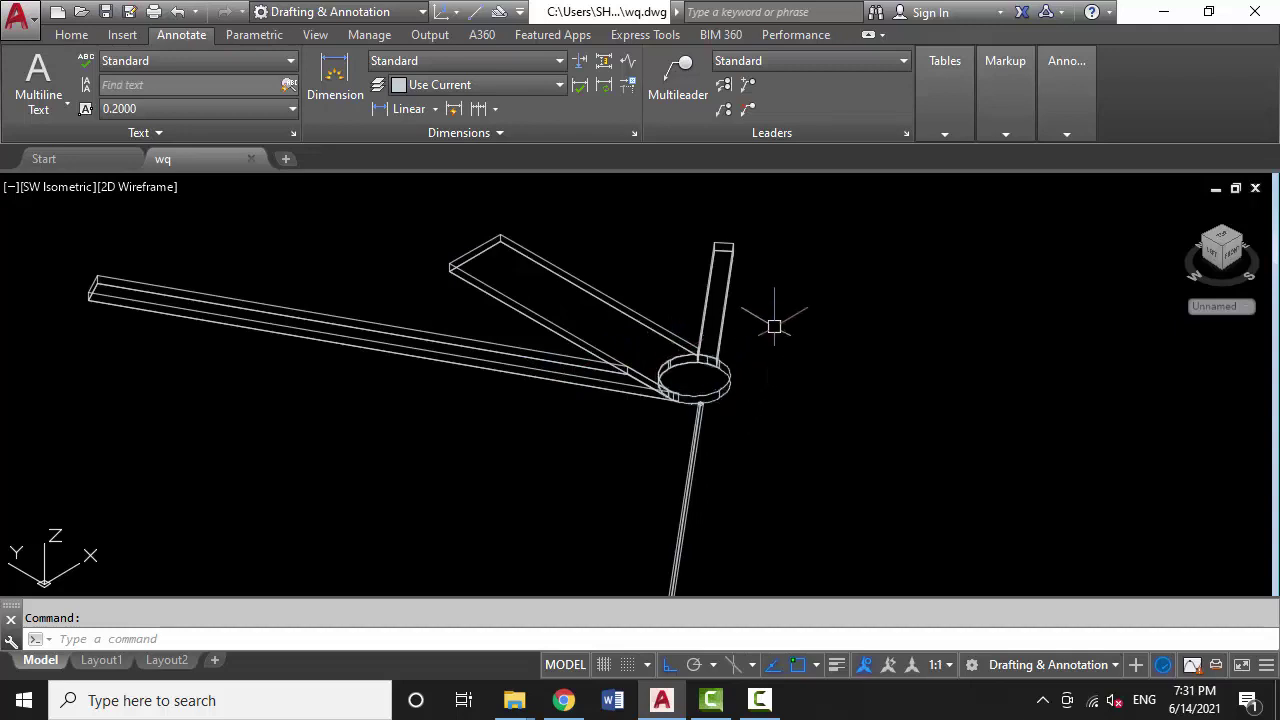
Cut the extruded hands and paste them back as a single block
left_click(774, 326)
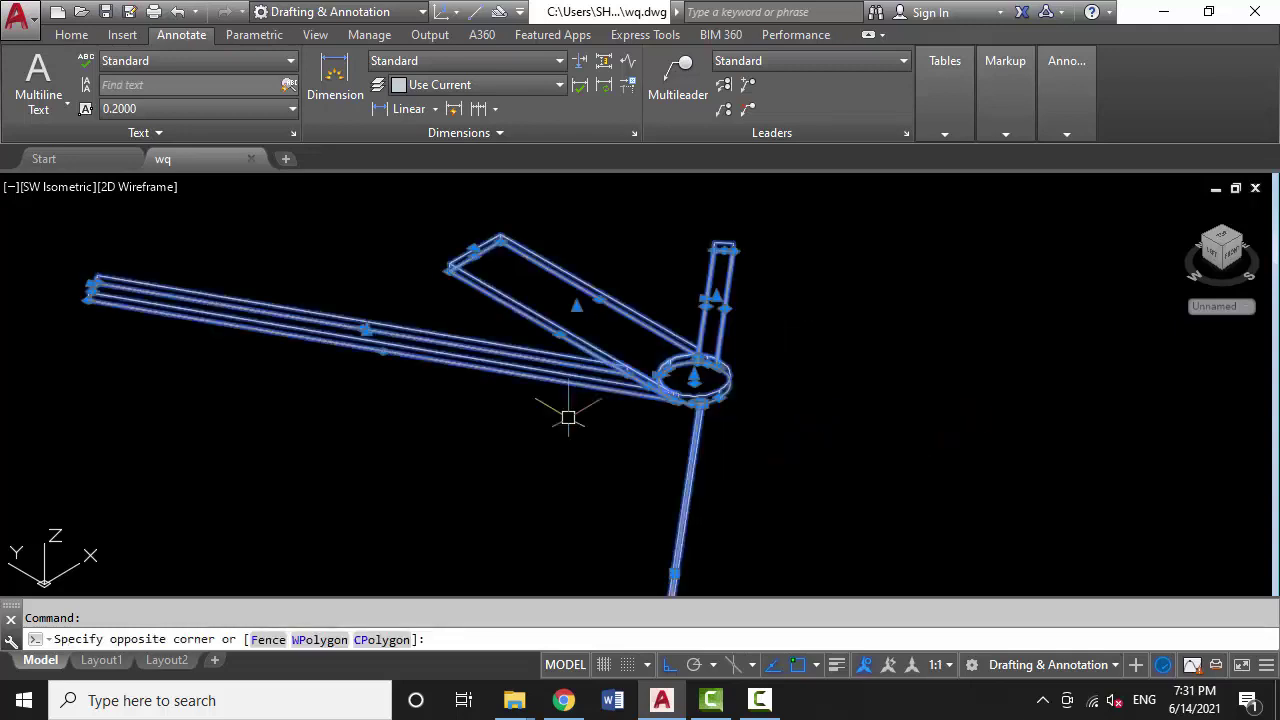
middle_click_drag(571, 414, 806, 352, "shift")
scroll(791, 386, "down", 3)
scroll(772, 332, "up", 2)
scroll(772, 331, "up", 2)
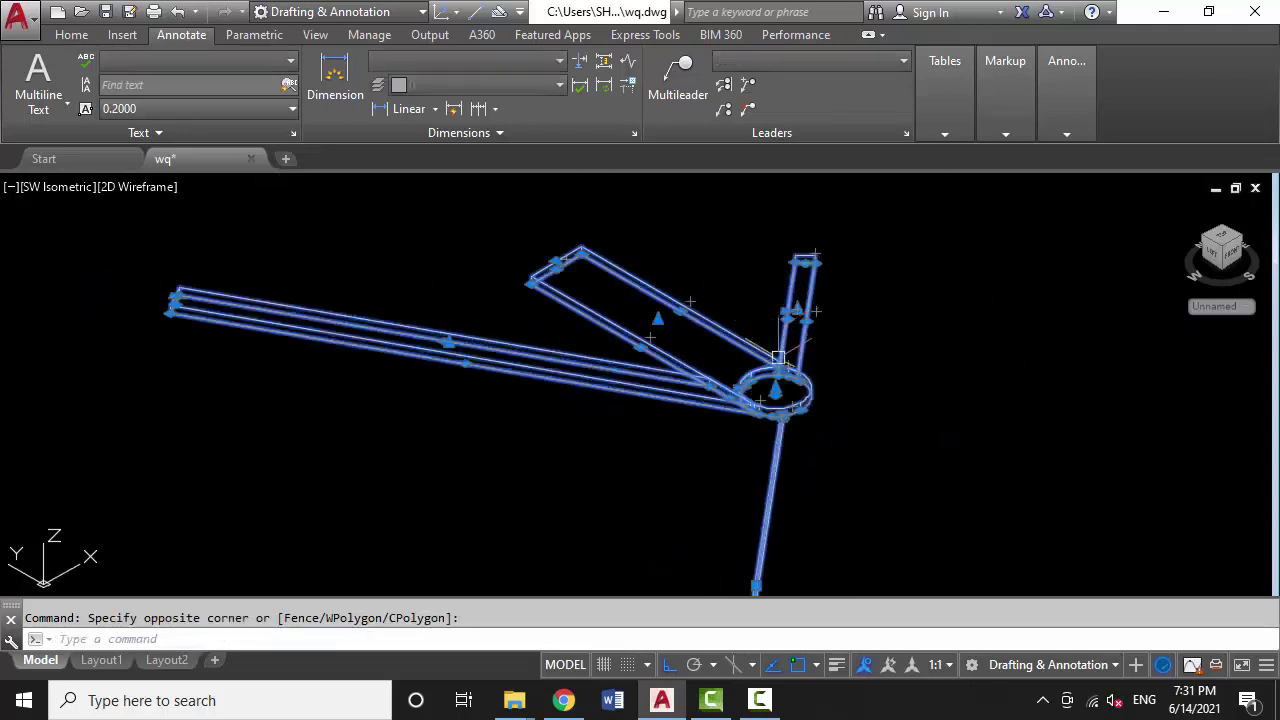
scroll(833, 401, "down", 2)
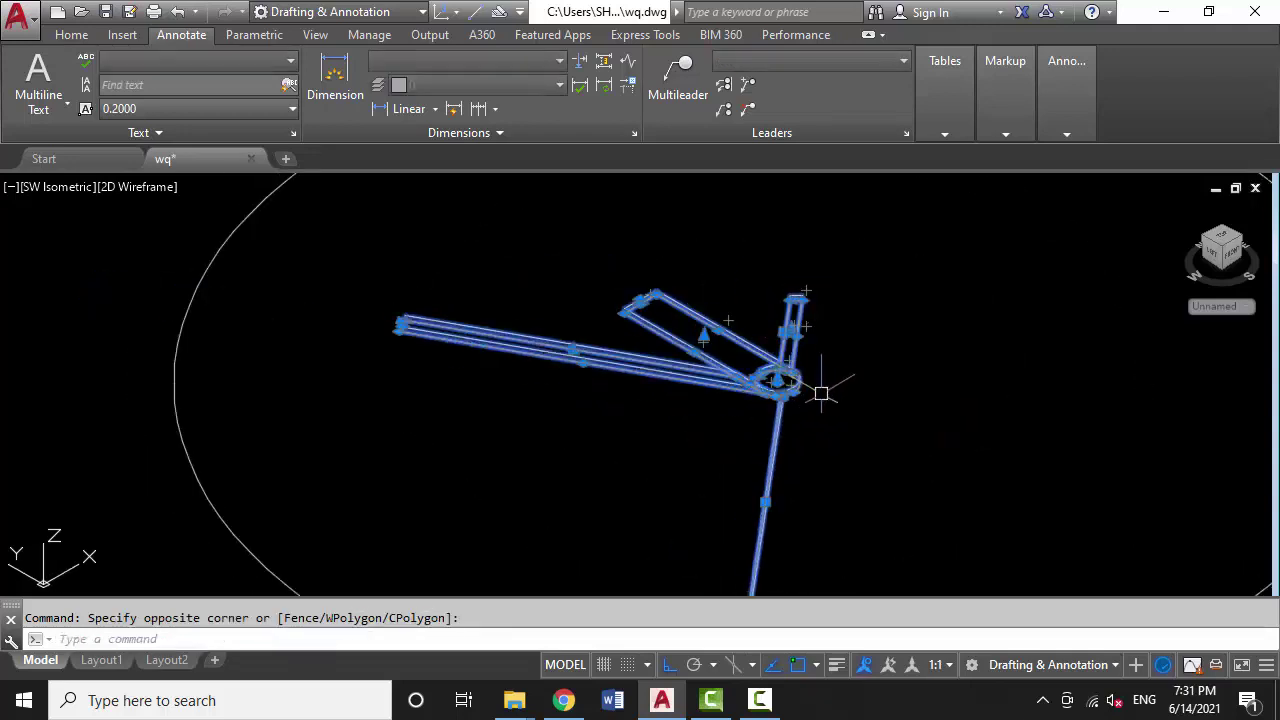
left_click(728, 357)
key("ctrl+x")
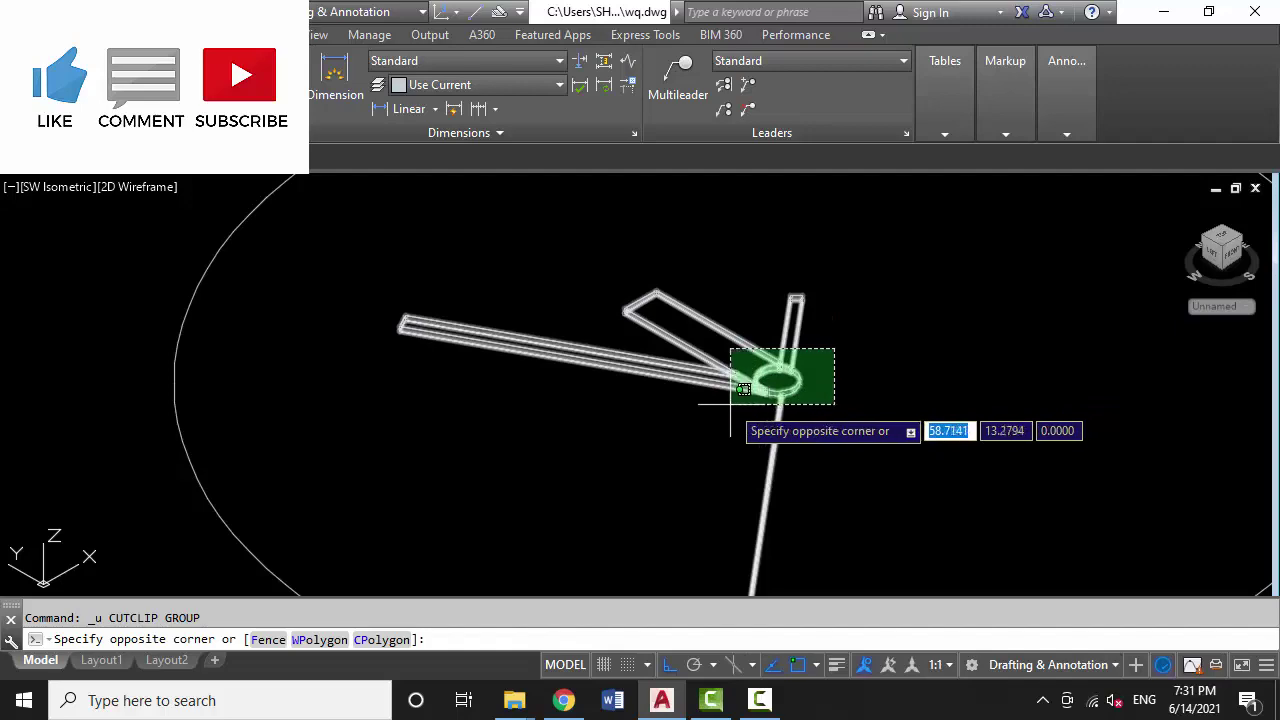
left_click(733, 405)
key("ctrl+x")
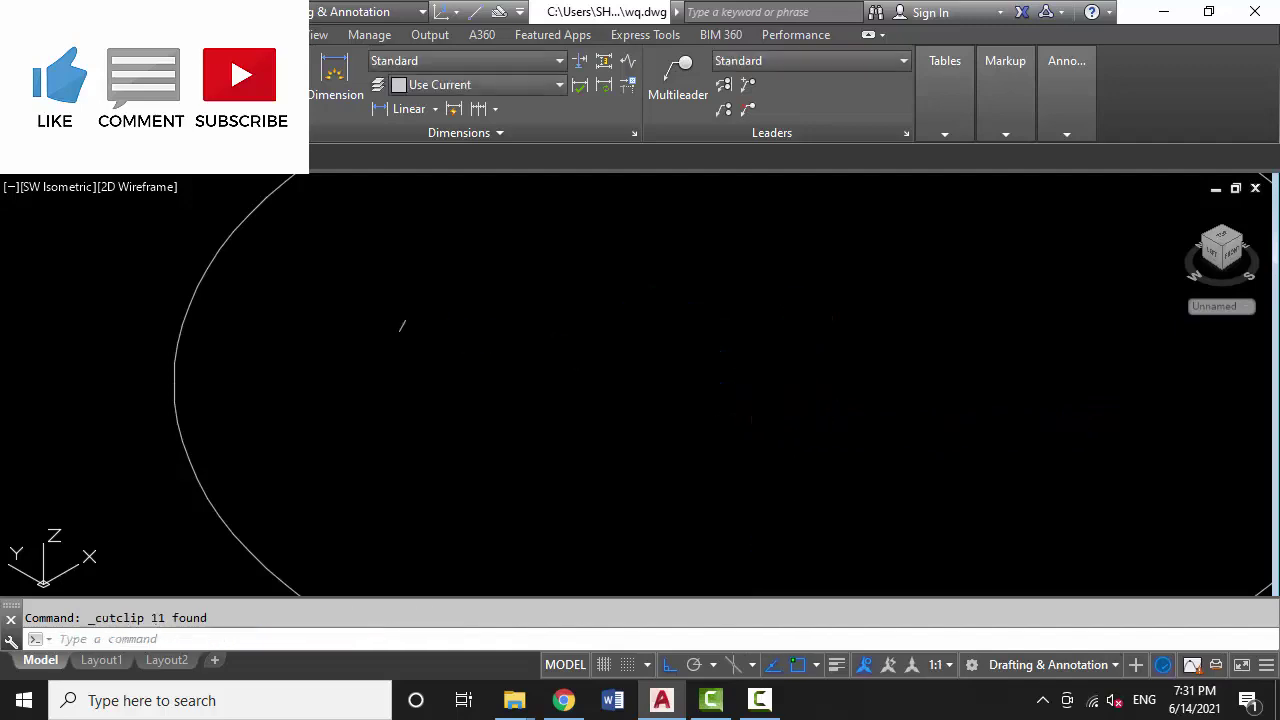
key("ctrl+shift+v")
scroll(600, 440, "down", 3)
scroll(780, 380, "up", 5)
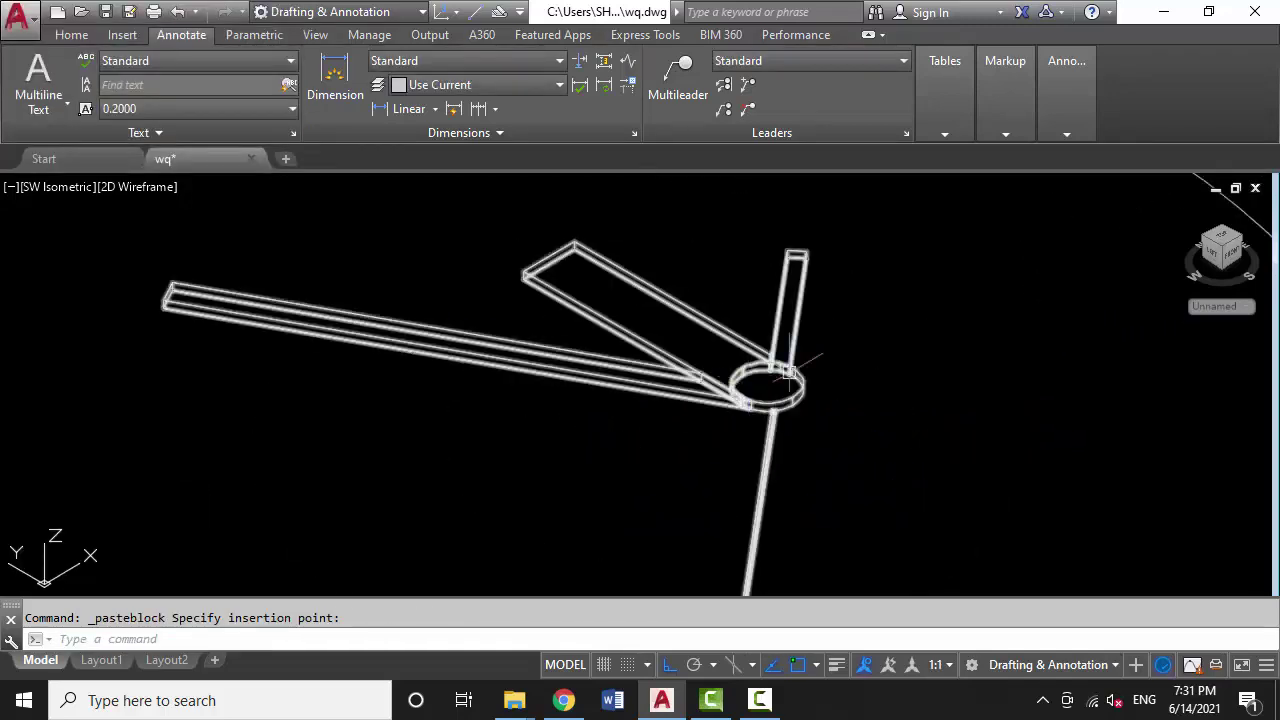
left_click(788, 372)
Move the hands block from its centre onto the centre of the numbered dial
left_click(766, 386)
scroll(774, 395, "up", 3)
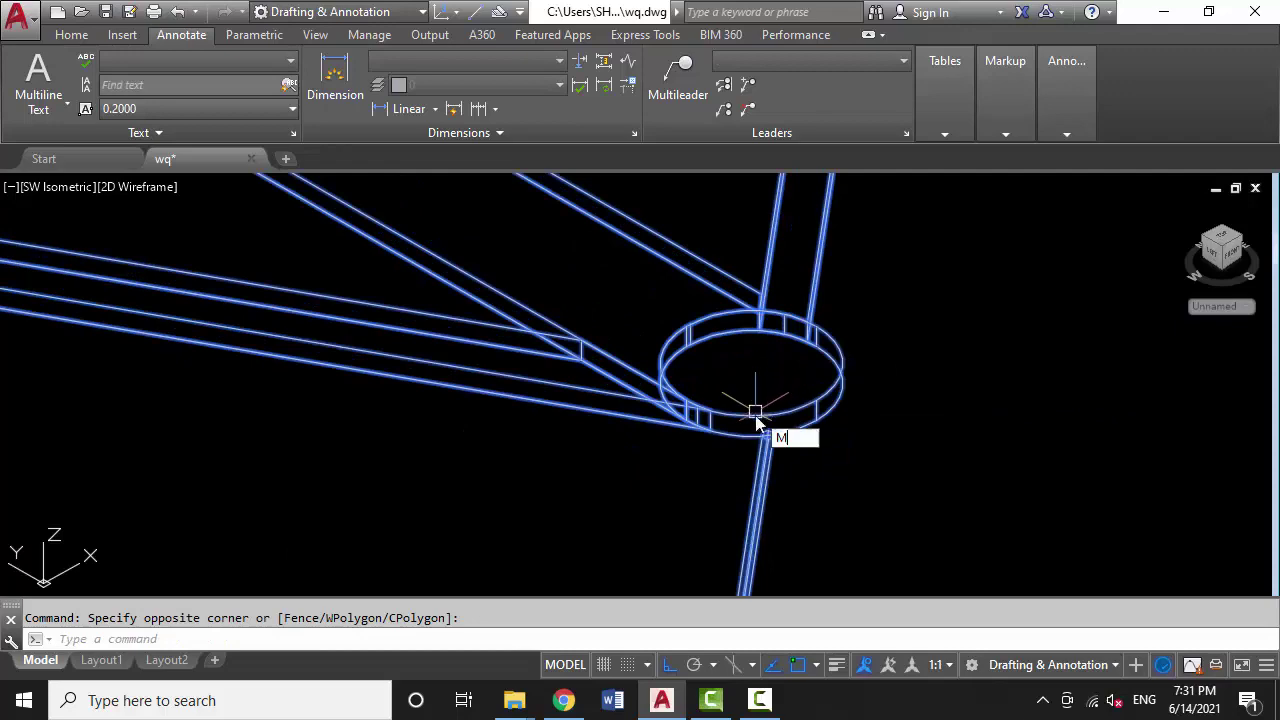
left_click(767, 435)
type("m")
key("Return")
left_click(750, 368)
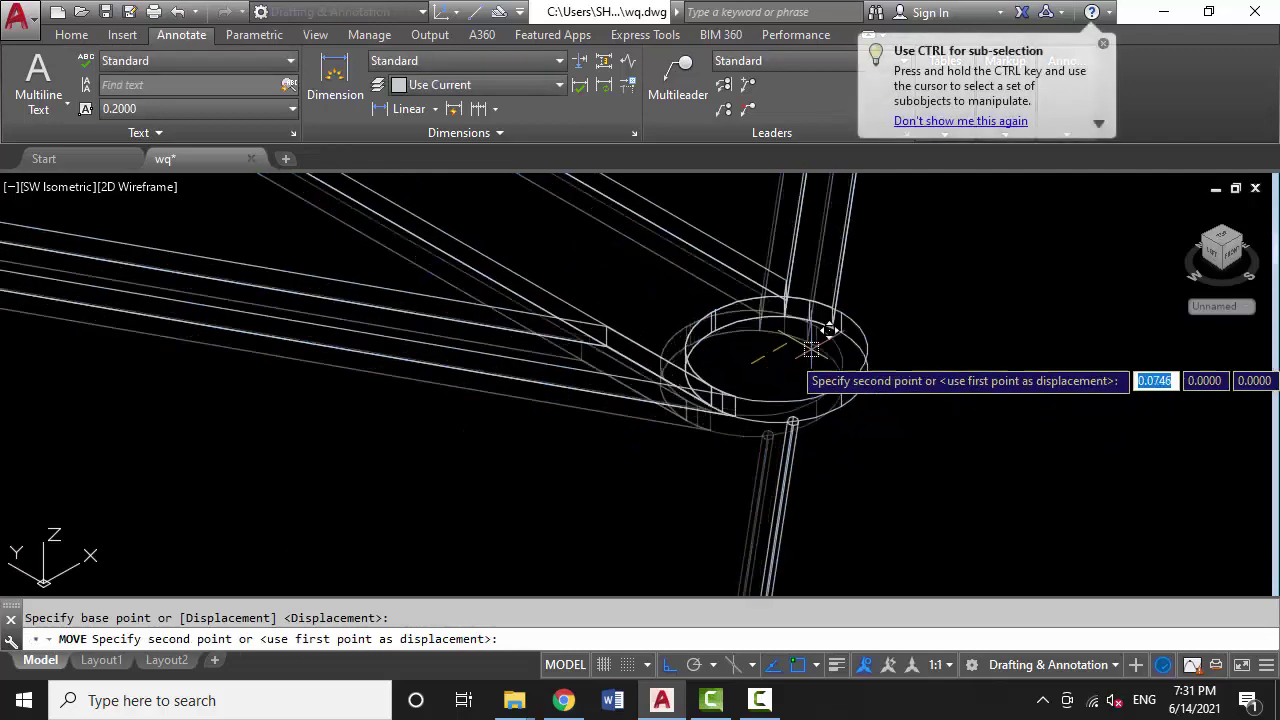
scroll(940, 293, "down", 4)
scroll(940, 292, "down", 5)
scroll(900, 330, "up", 3)
scroll(910, 325, "up", 2)
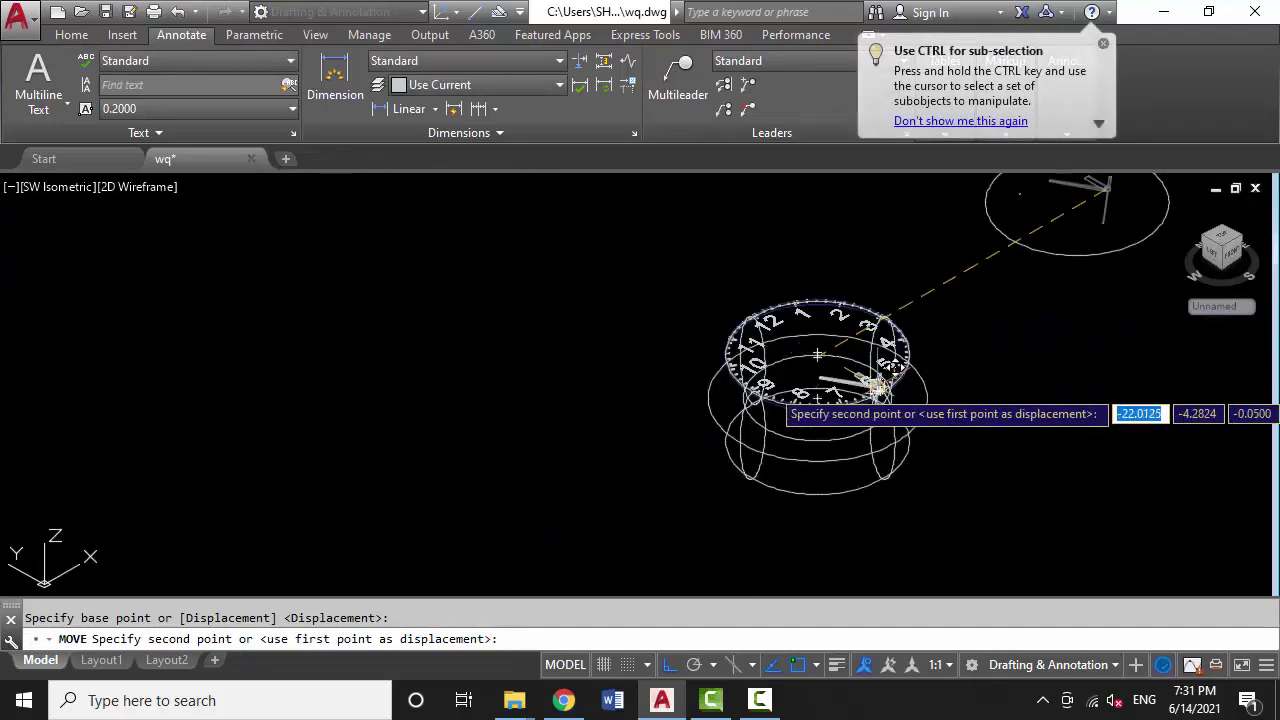
left_click(810, 391)
scroll(808, 391, "up", 3)
scroll(760, 420, "down", 1)
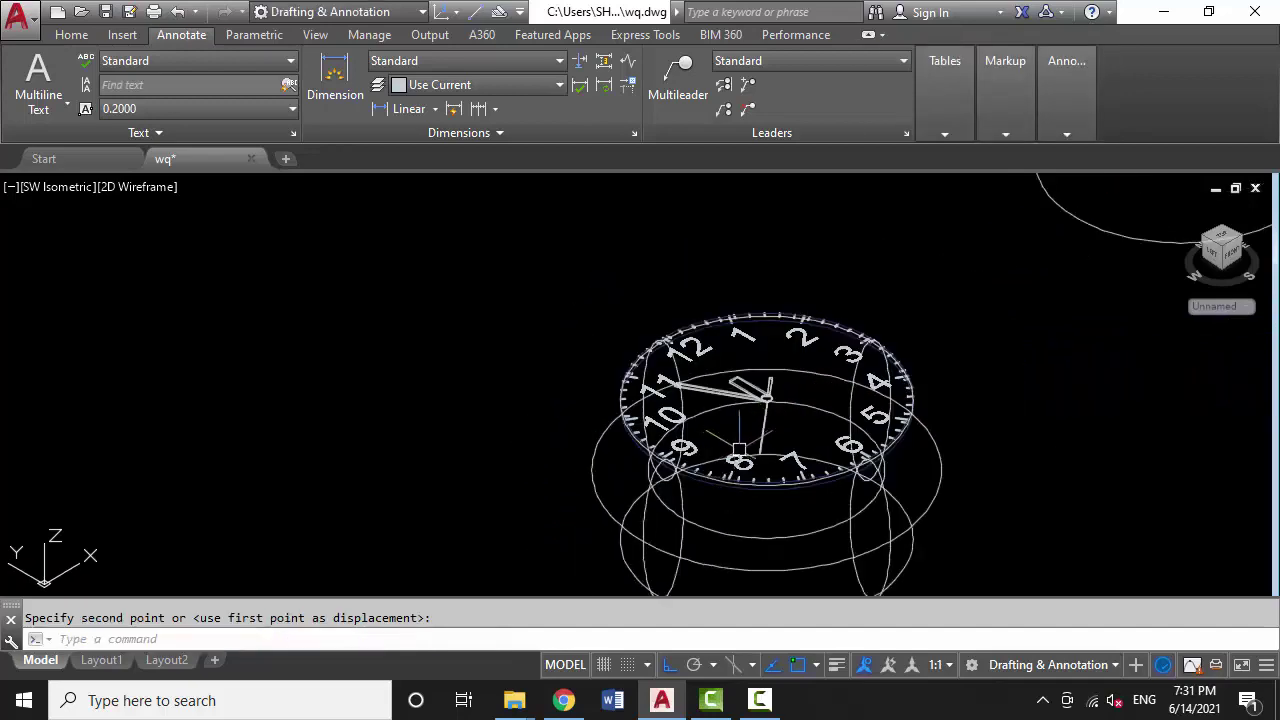
scroll(744, 424, "up", 3)
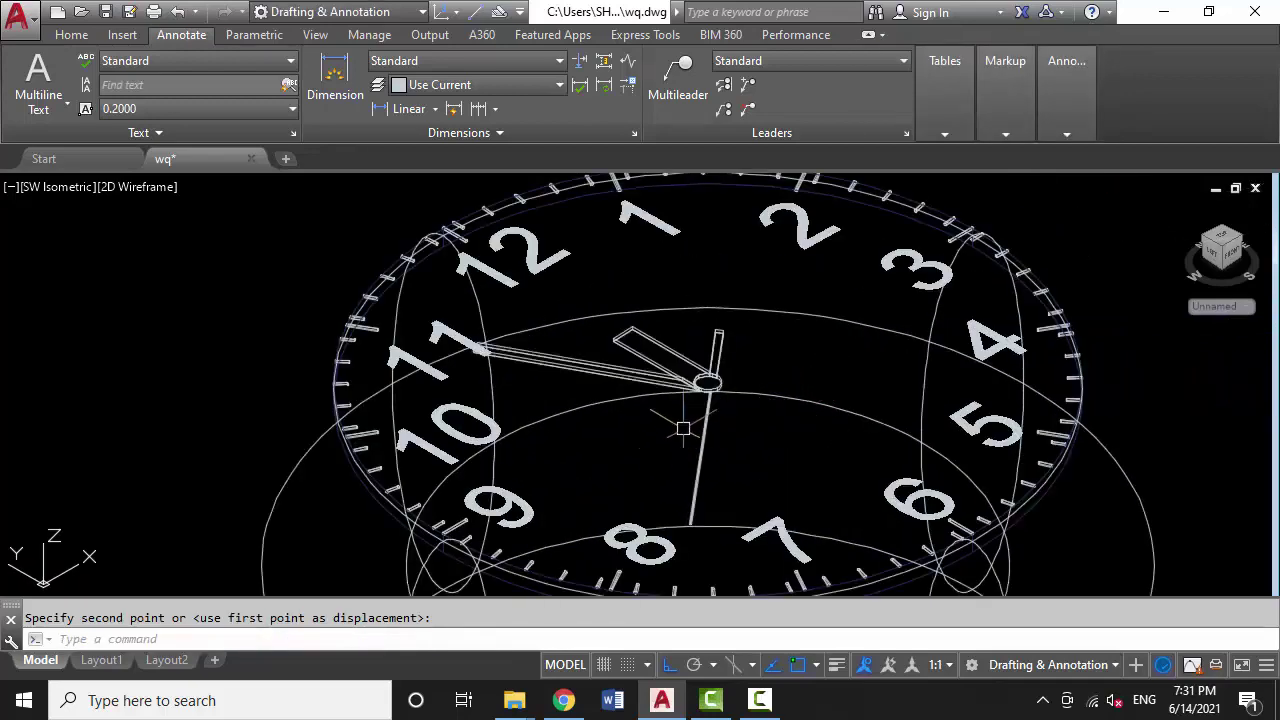
scroll(683, 428, "down", 2)
scroll(683, 431, "up", 2)
Shade the watch with flat faces and edges, and orbit to view the dial at an angle
scroll(630, 418, "down", 2)
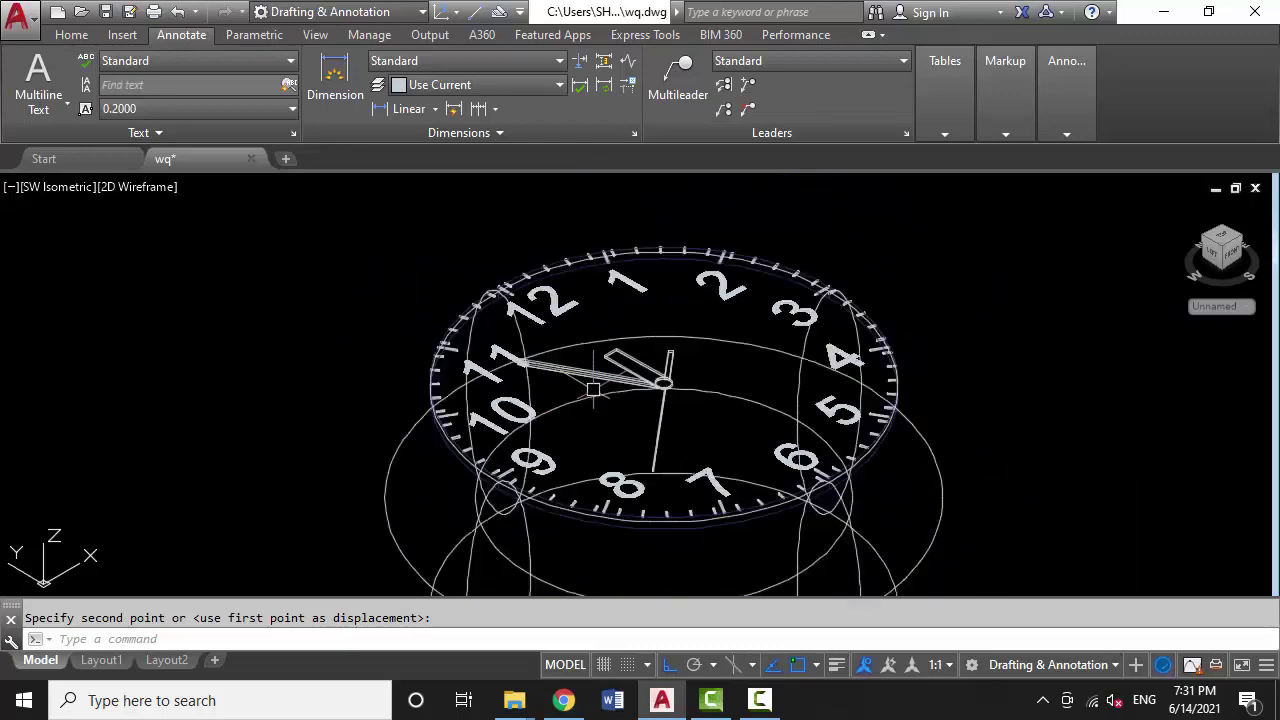
scroll(720, 430, "down", 2)
type("SHADE")
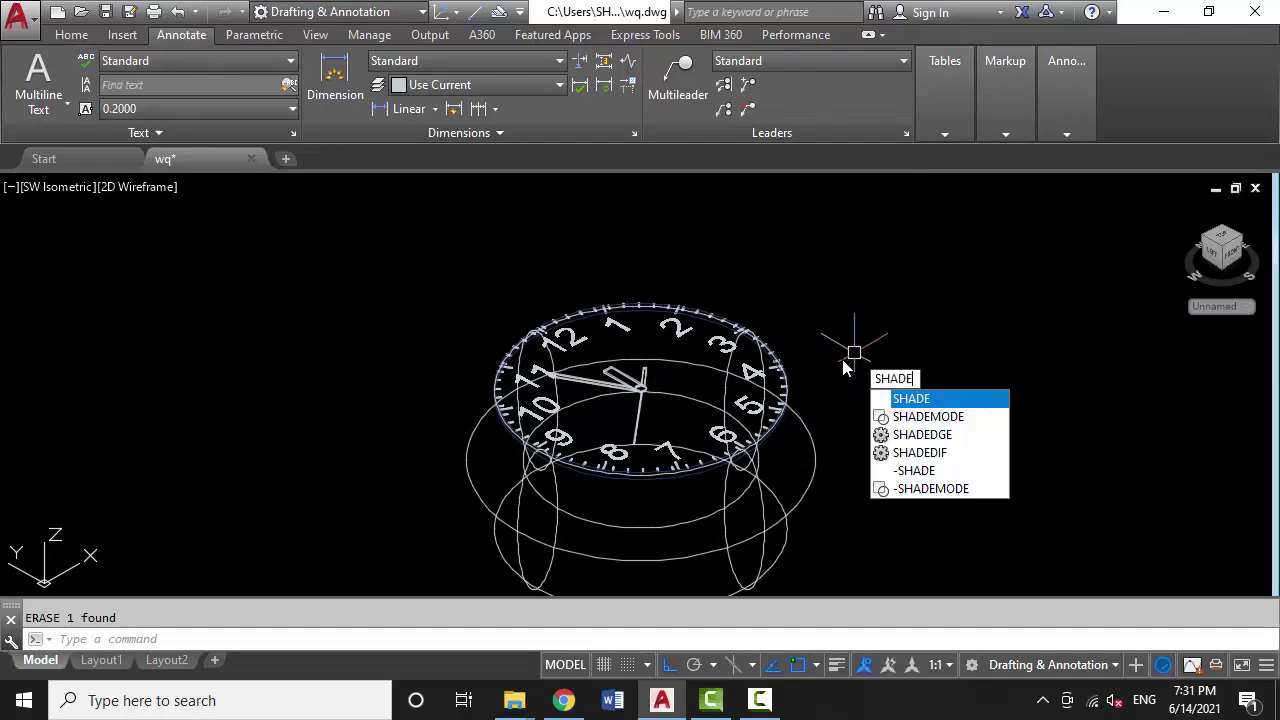
key("Return")
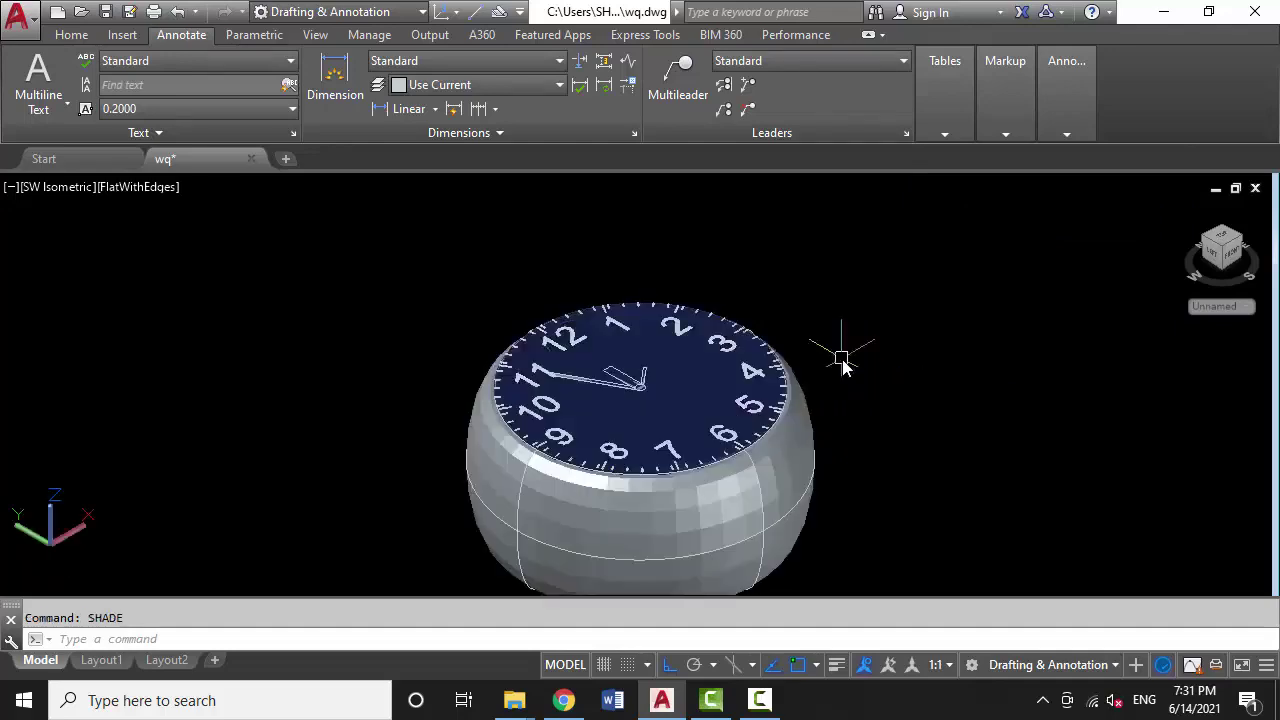
mouse_move(843, 366)
middle_mouse_down("shift")
mouse_move(752, 328)
mouse_move(511, 457)
mouse_move(616, 441)
mouse_move(640, 400)
middle_mouse_up("shift")
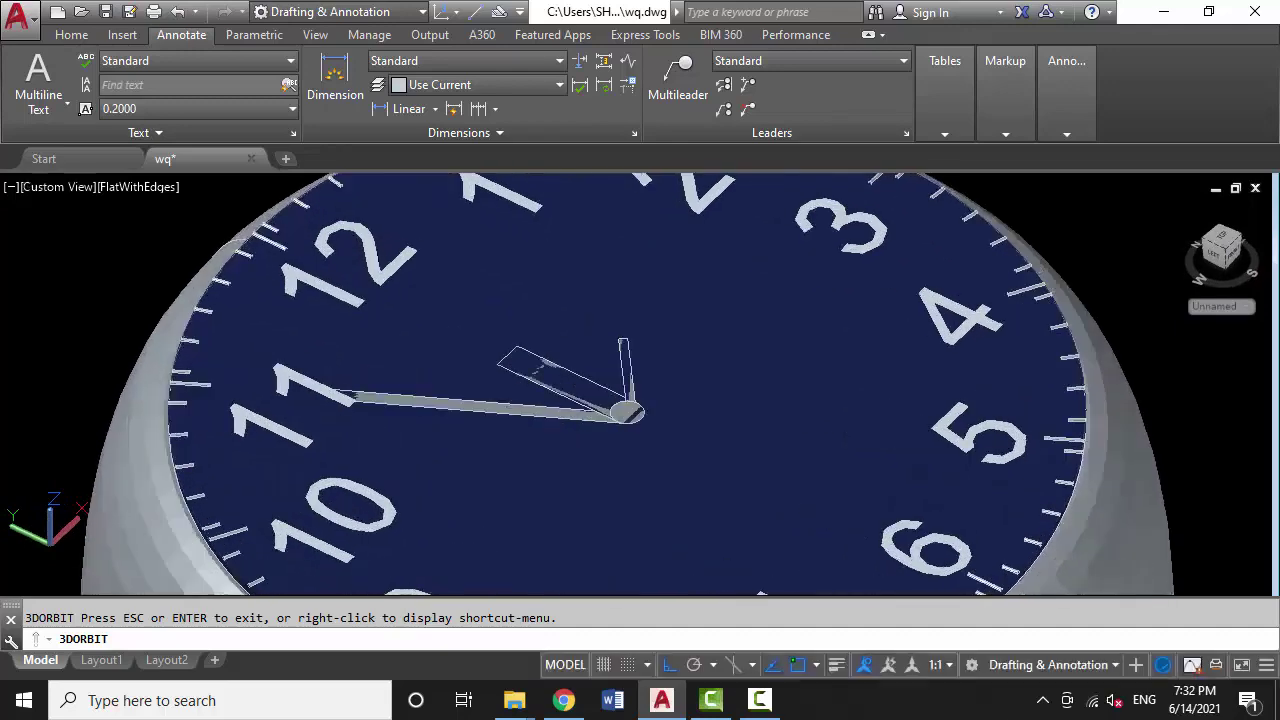
key("Escape")
Begin moving the hands from a base point, then cancel the move
scroll(643, 386, "down", 5)
scroll(913, 340, "up", 4)
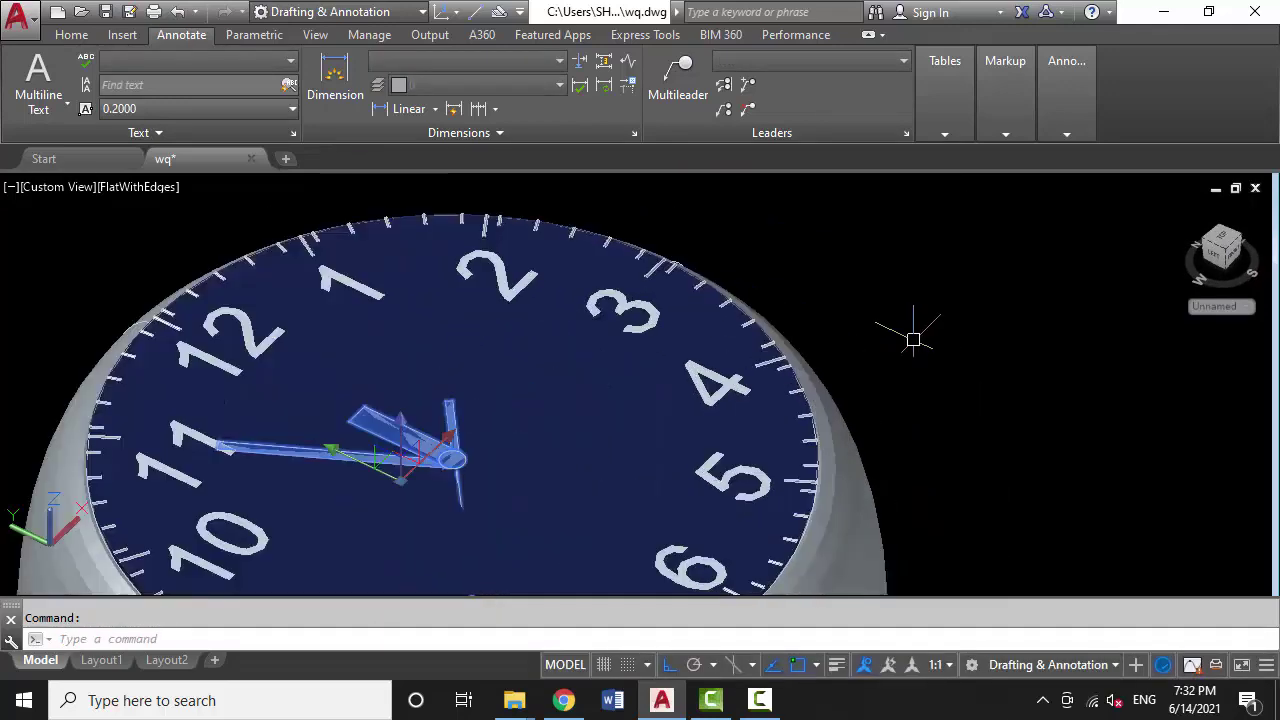
type("M")
key("Return")
left_click(896, 308)
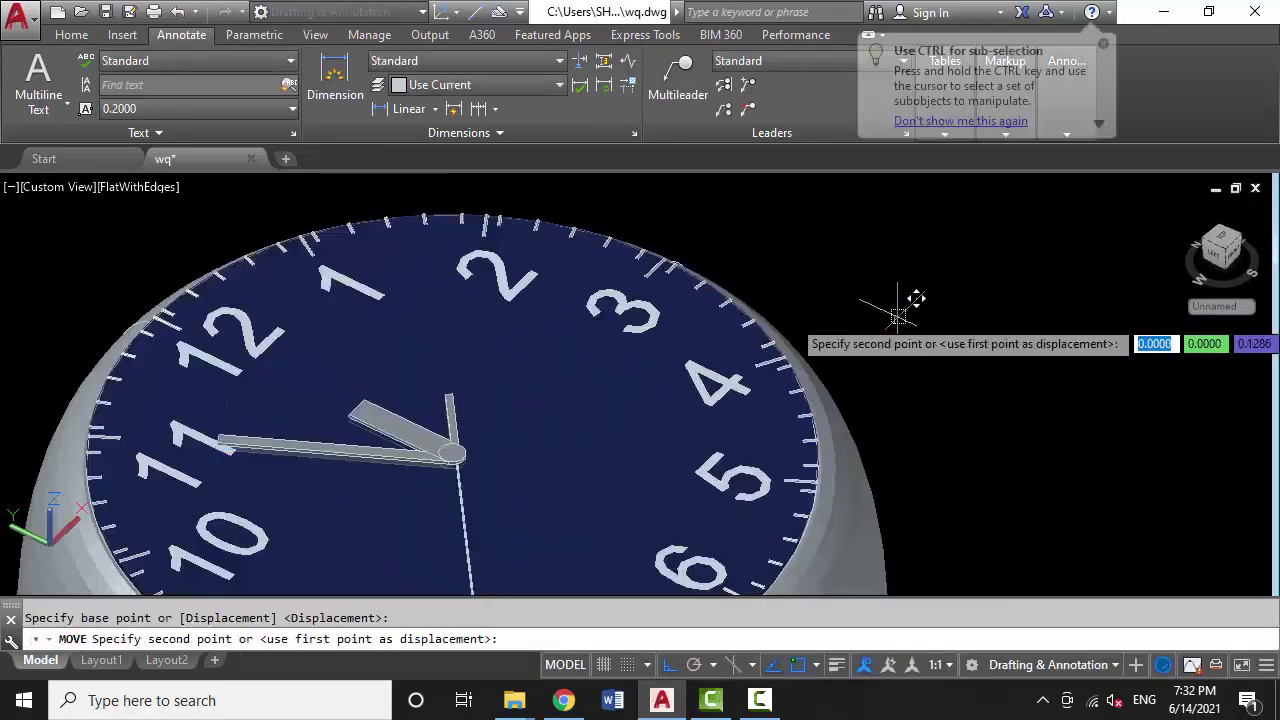
key("Escape")
scroll(871, 335, "down", 5)
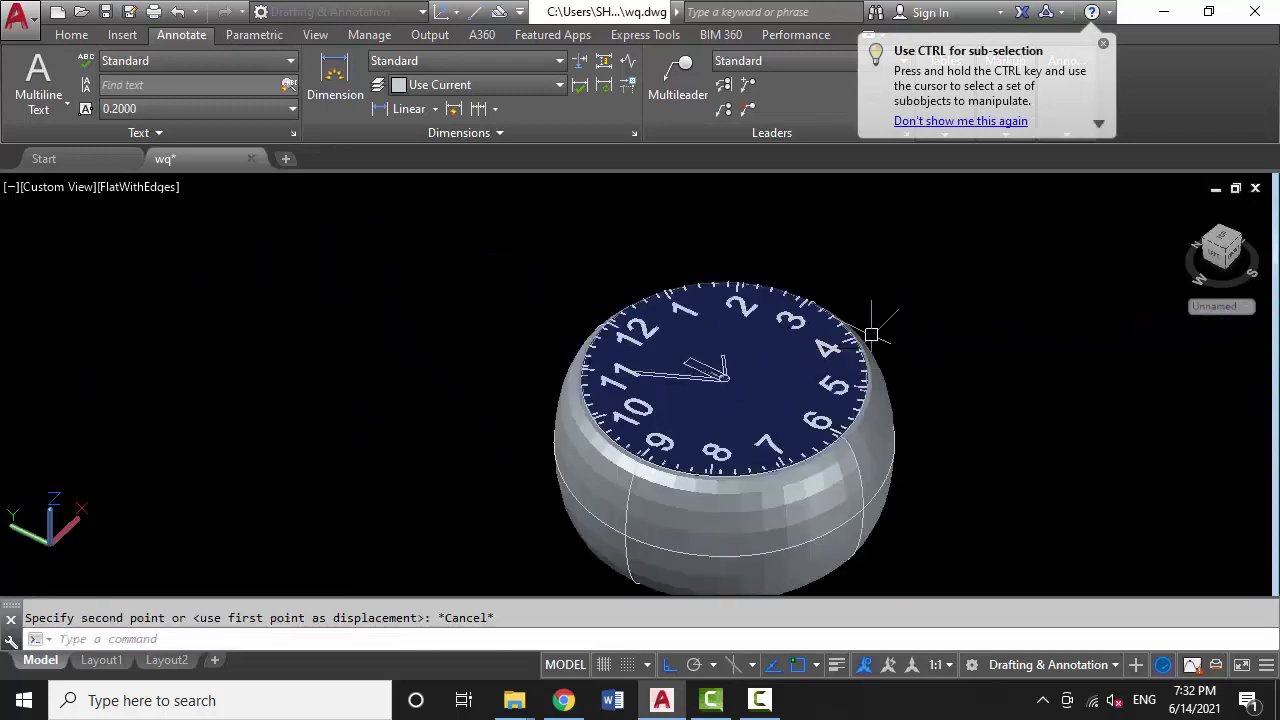
Switch to the SW Isometric view and move the clock hands up 0.05 units
left_click(70, 190)
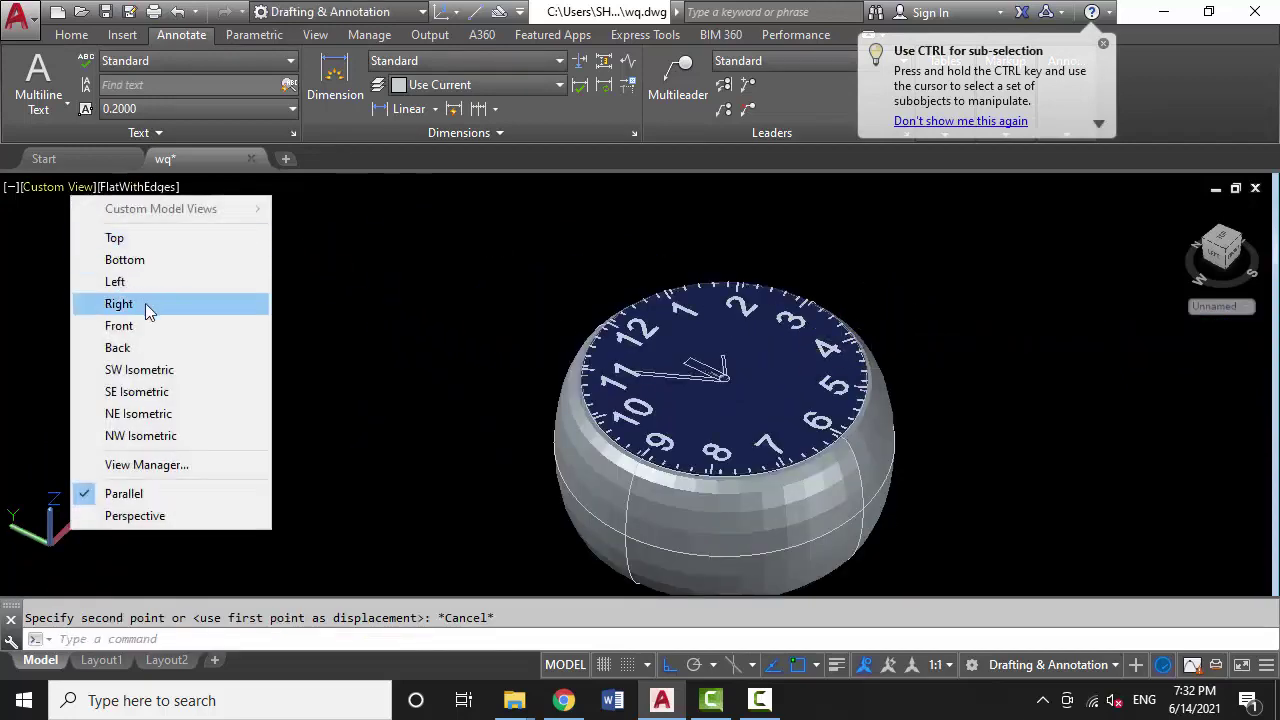
left_click(173, 370)
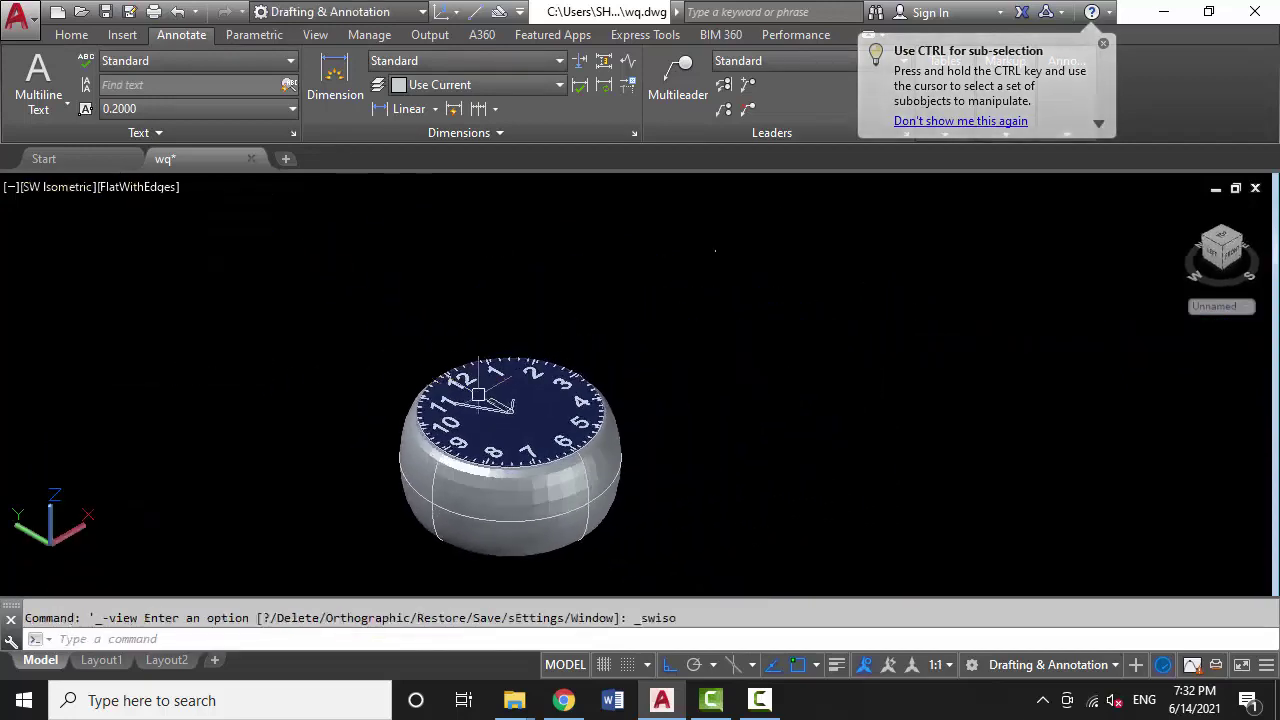
left_click(672, 284)
scroll(537, 397, "up", 3)
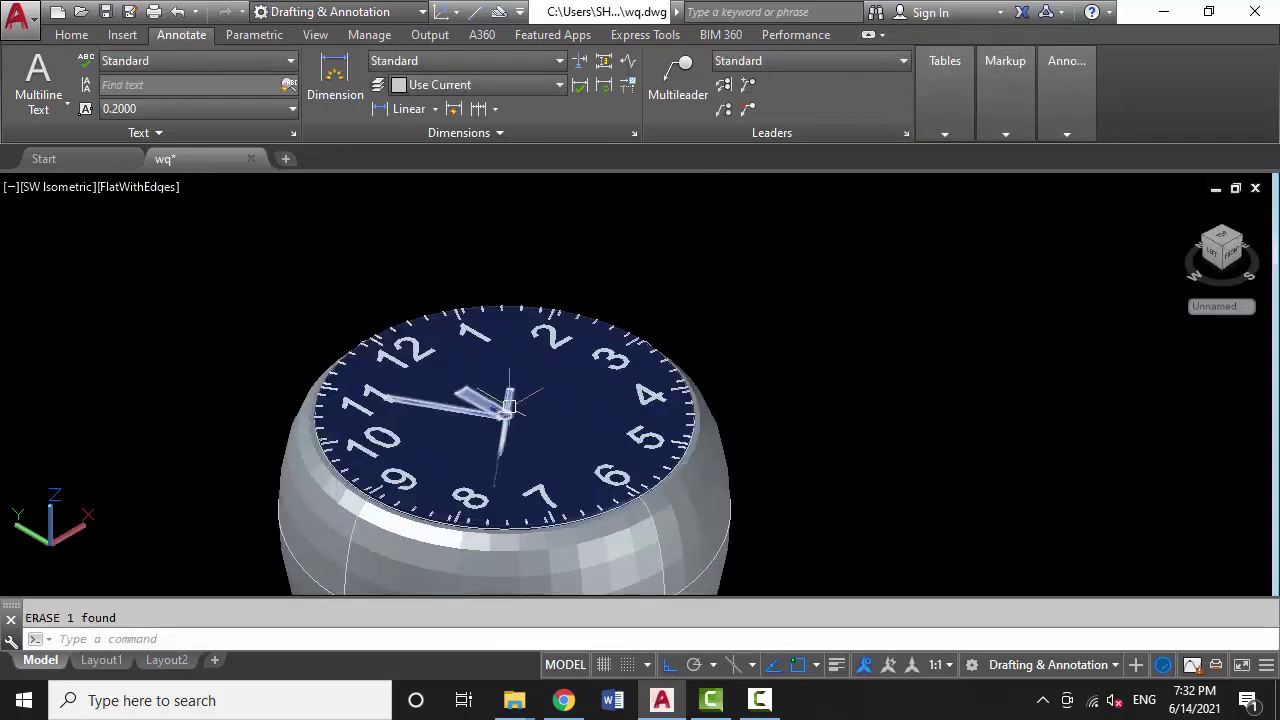
type("M")
key("Return")
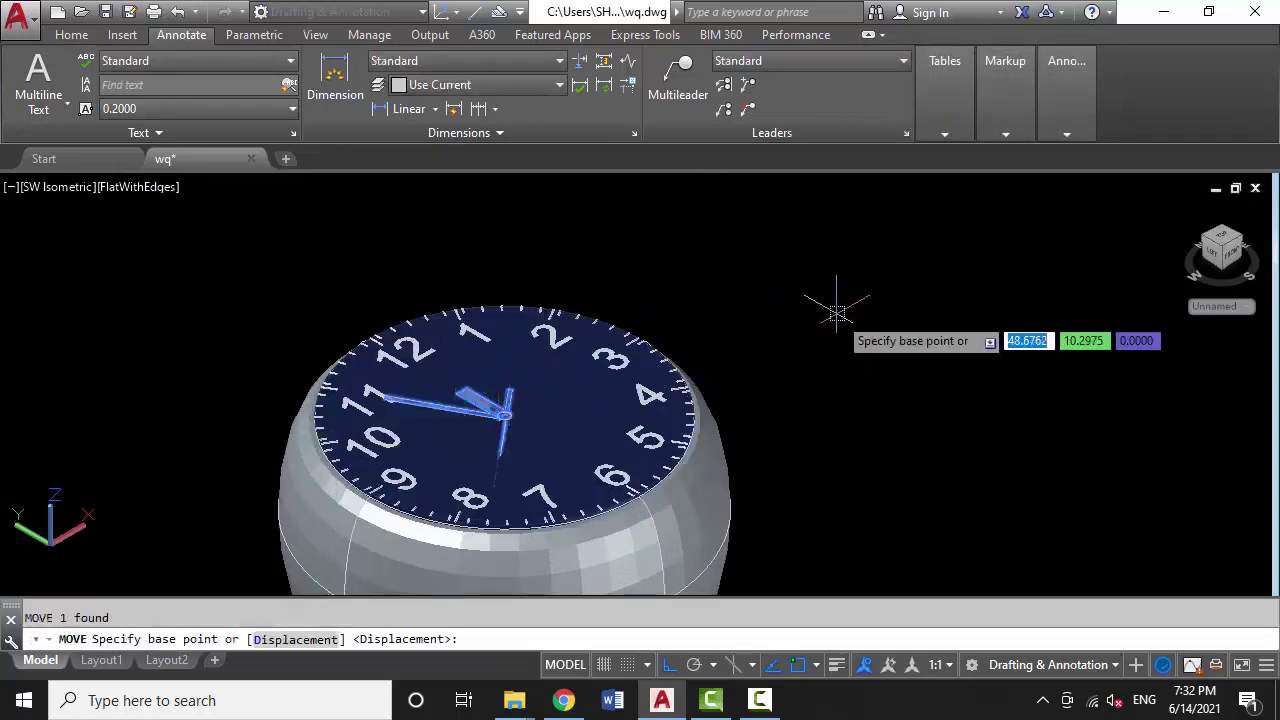
left_click(835, 295)
type("0.")
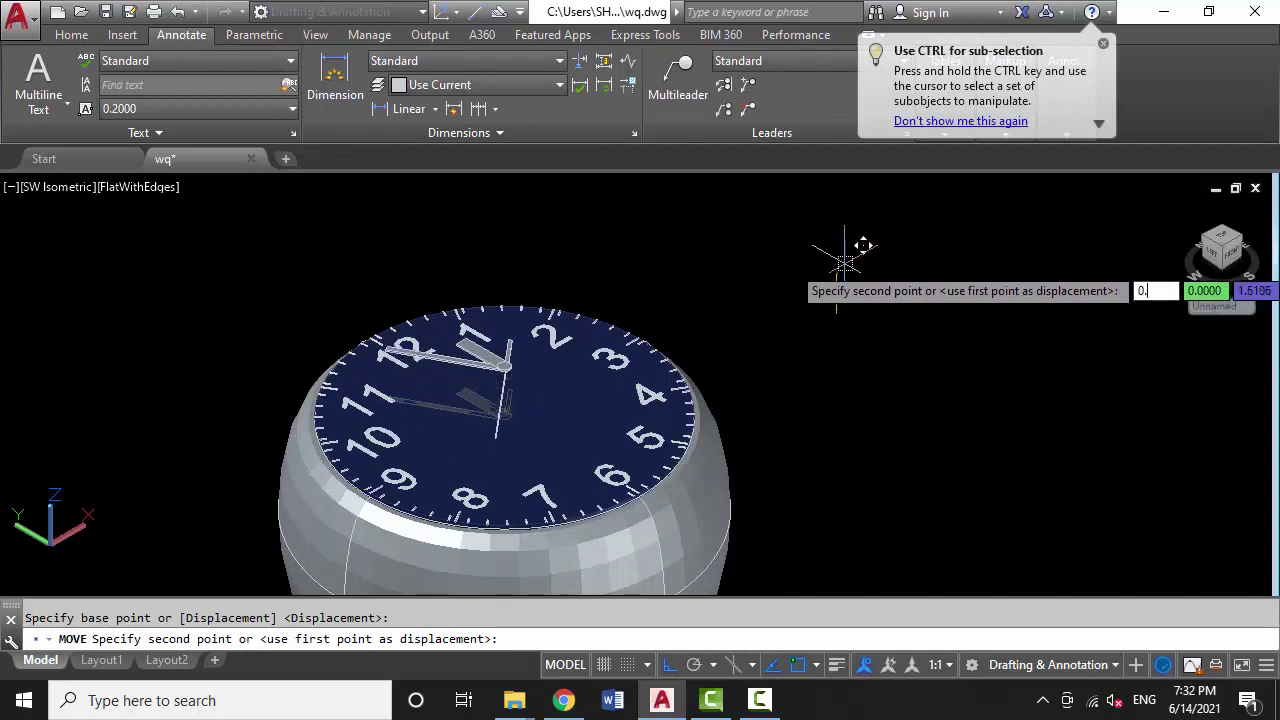
type("05")
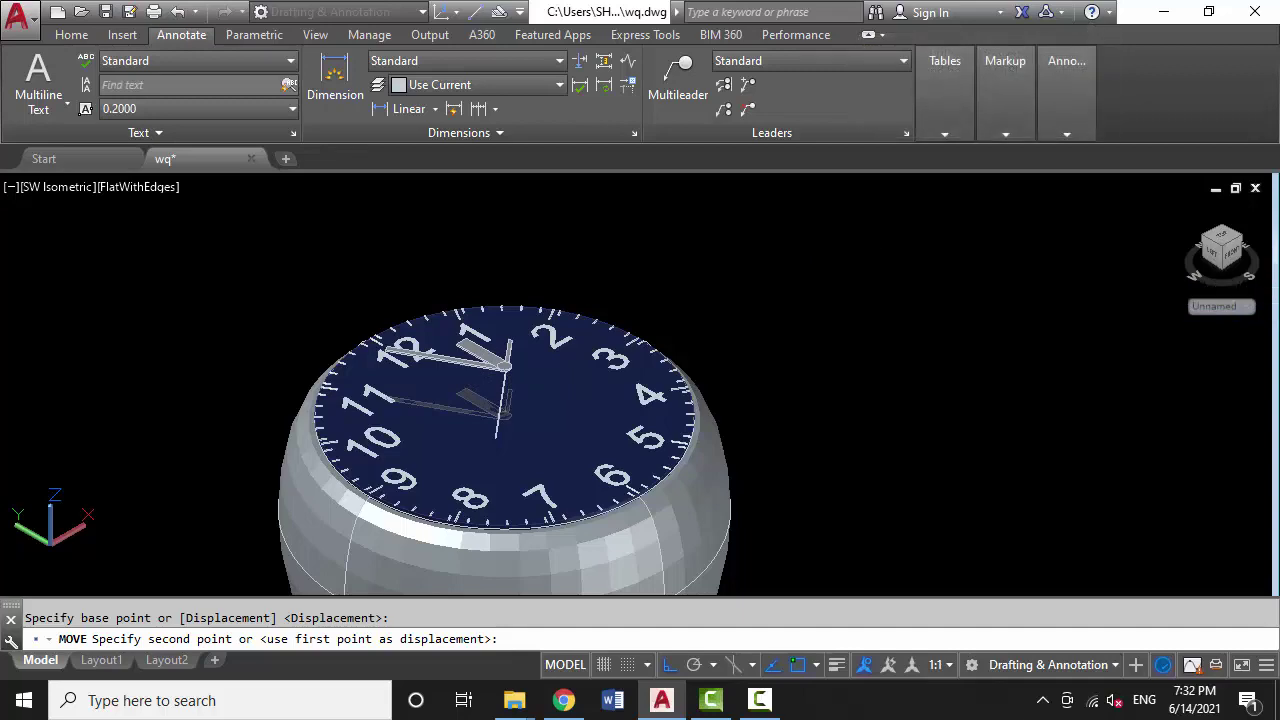
scroll(437, 390, "up", 2)
Orbit the watch to look almost straight down on the dark-blue dial
scroll(517, 414, "up", 3)
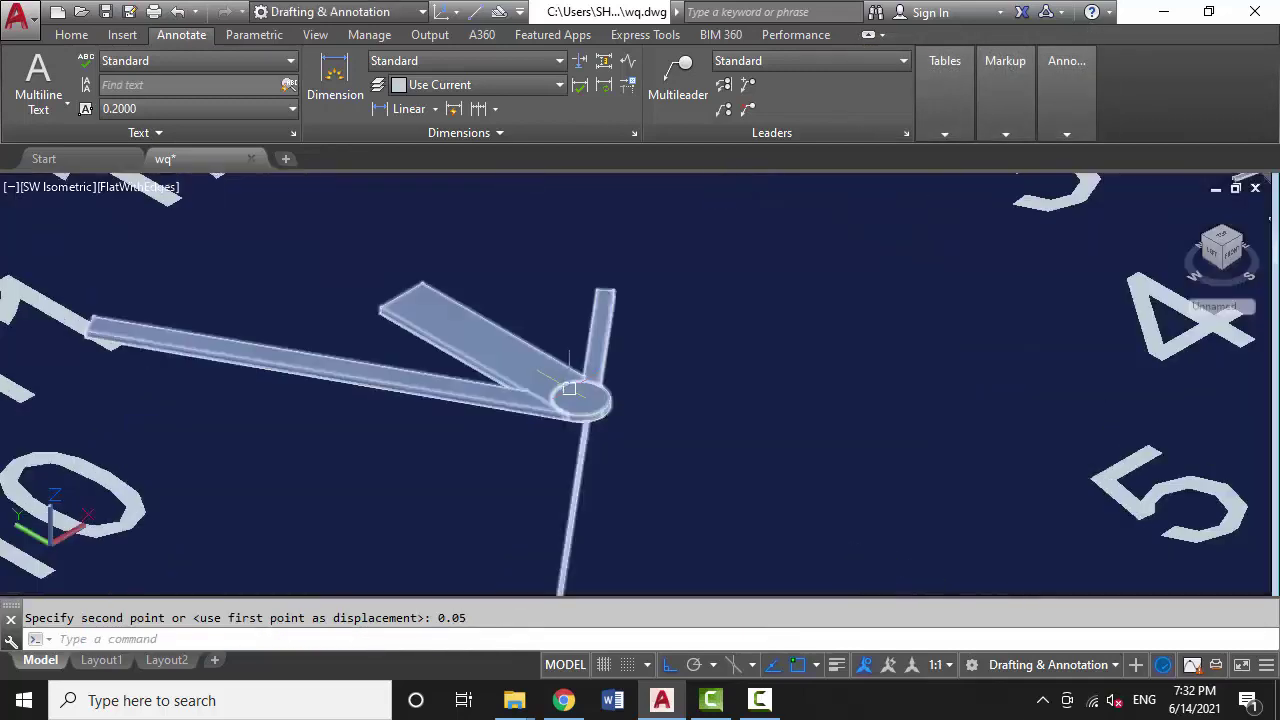
scroll(575, 410, "down", 3)
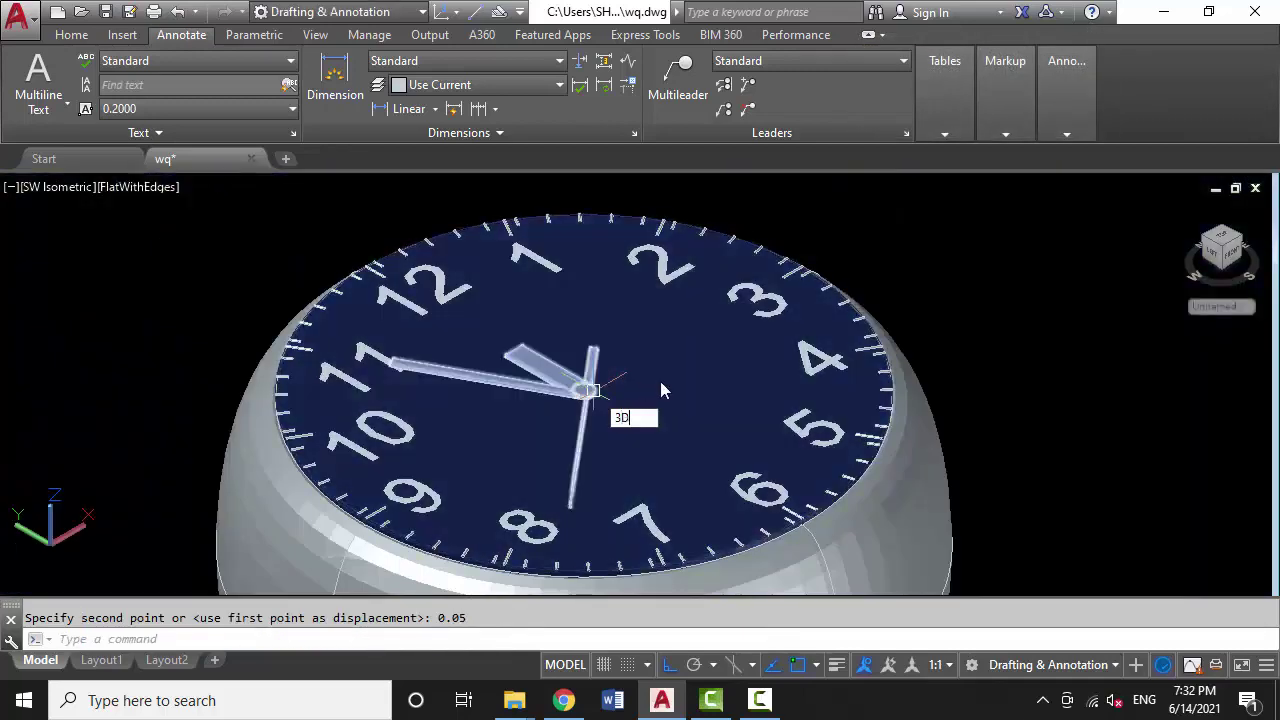
scroll(661, 390, "down", 3)
type("ORBIT")
key("Return")
mouse_move(700, 380)
left_mouse_down()
mouse_move(607, 414)
mouse_move(563, 369)
mouse_move(637, 406)
mouse_move(605, 420)
left_mouse_up()
scroll(607, 414, "up", 2)
scroll(598, 428, "up", 2)
scroll(625, 415, "up", 2)
key("Escape")
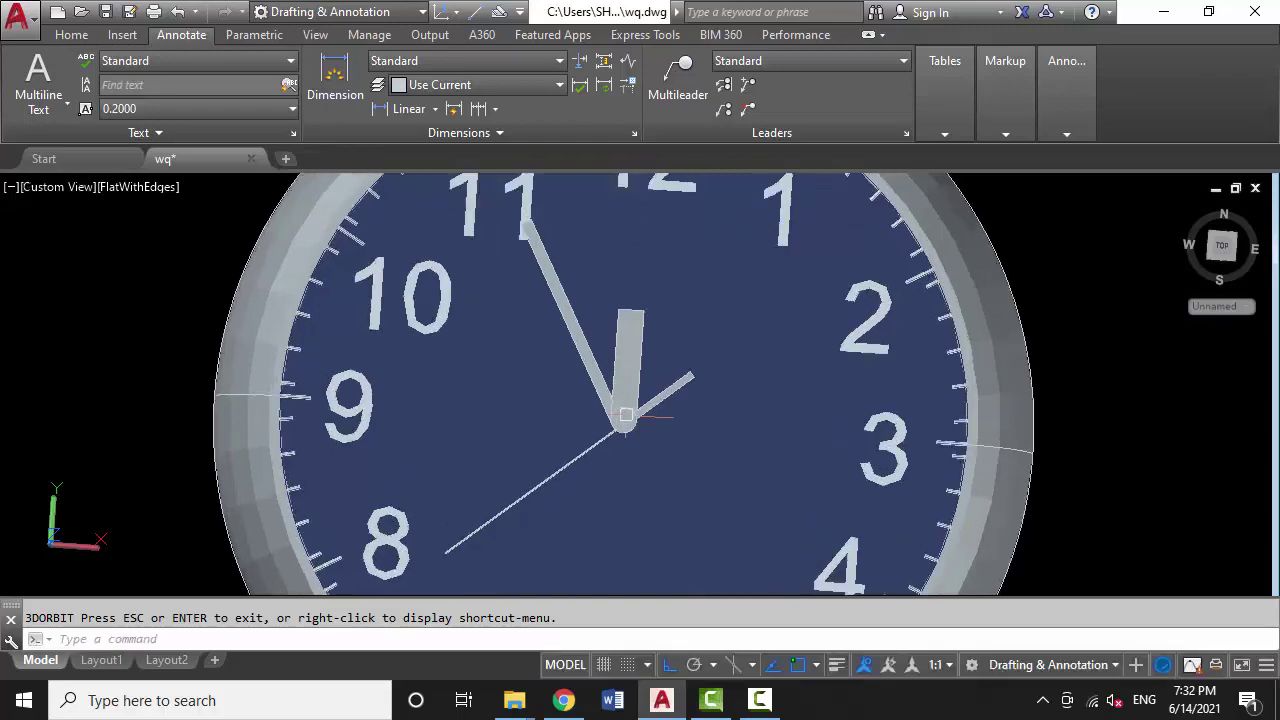
Zoom in on the dial and select the clock hands block
scroll(622, 443, "down", 2)
scroll(622, 449, "up", 2)
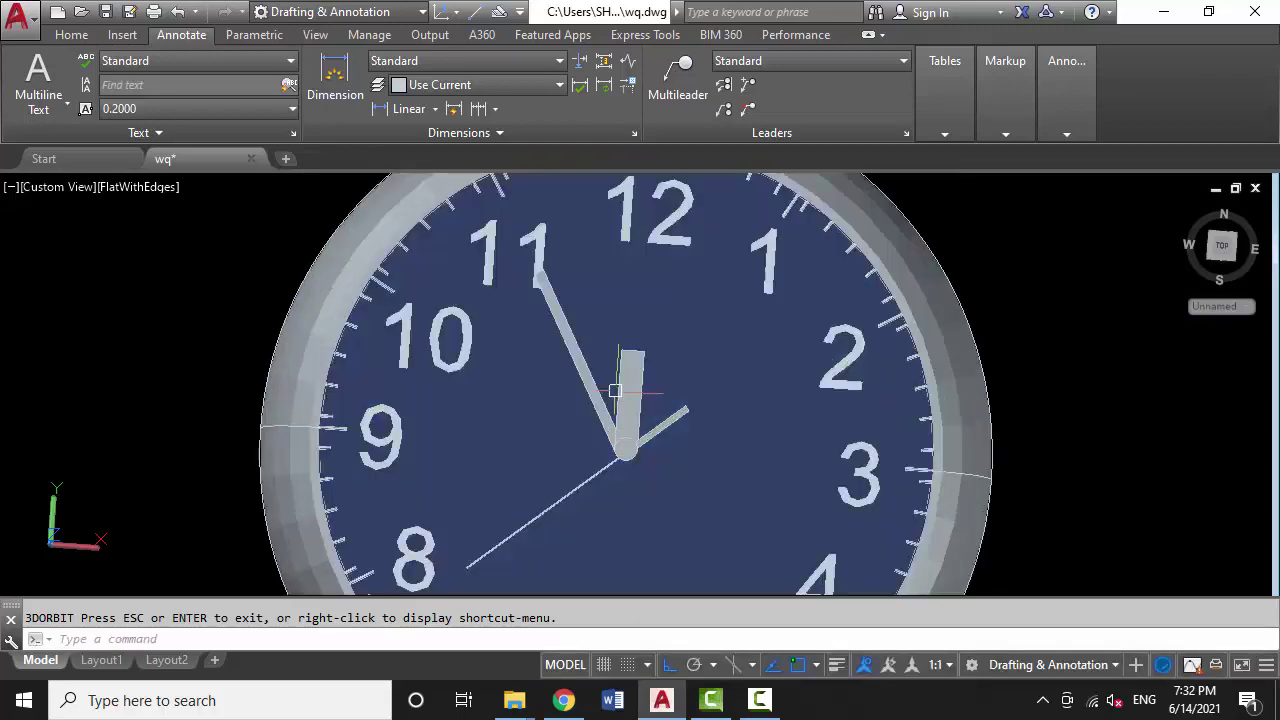
scroll(618, 446, "up", 2)
scroll(618, 465, "down", 3)
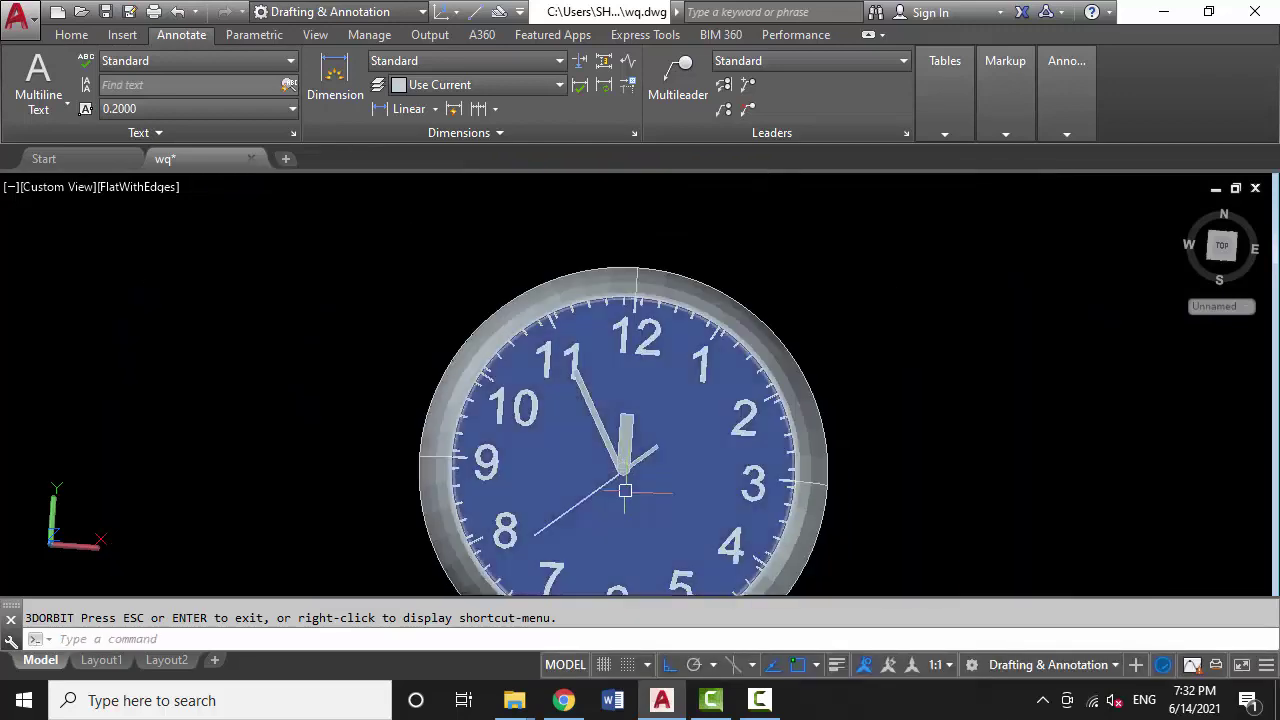
scroll(625, 487, "up", 2)
scroll(624, 477, "up", 1)
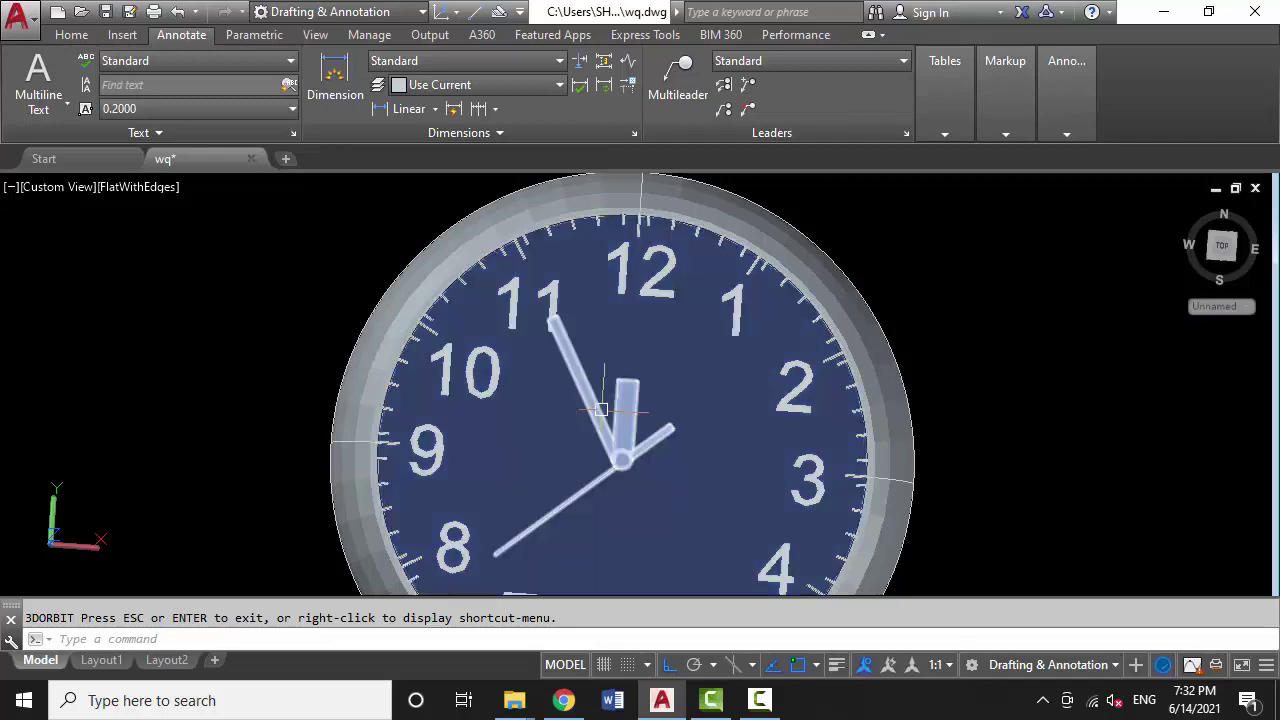
scroll(610, 445, "up", 2)
scroll(615, 486, "down", 2)
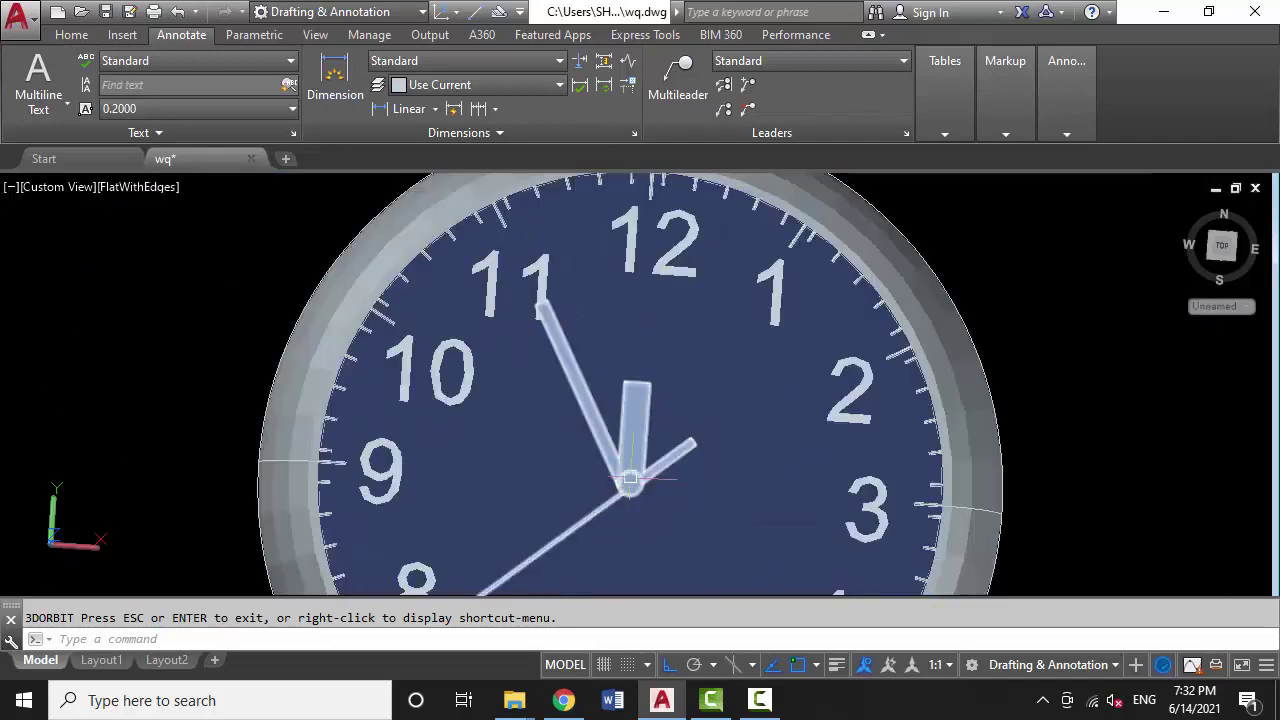
key("Escape")
left_click(639, 438)
Open the clock hands block for in-place editing
right_click(639, 421)
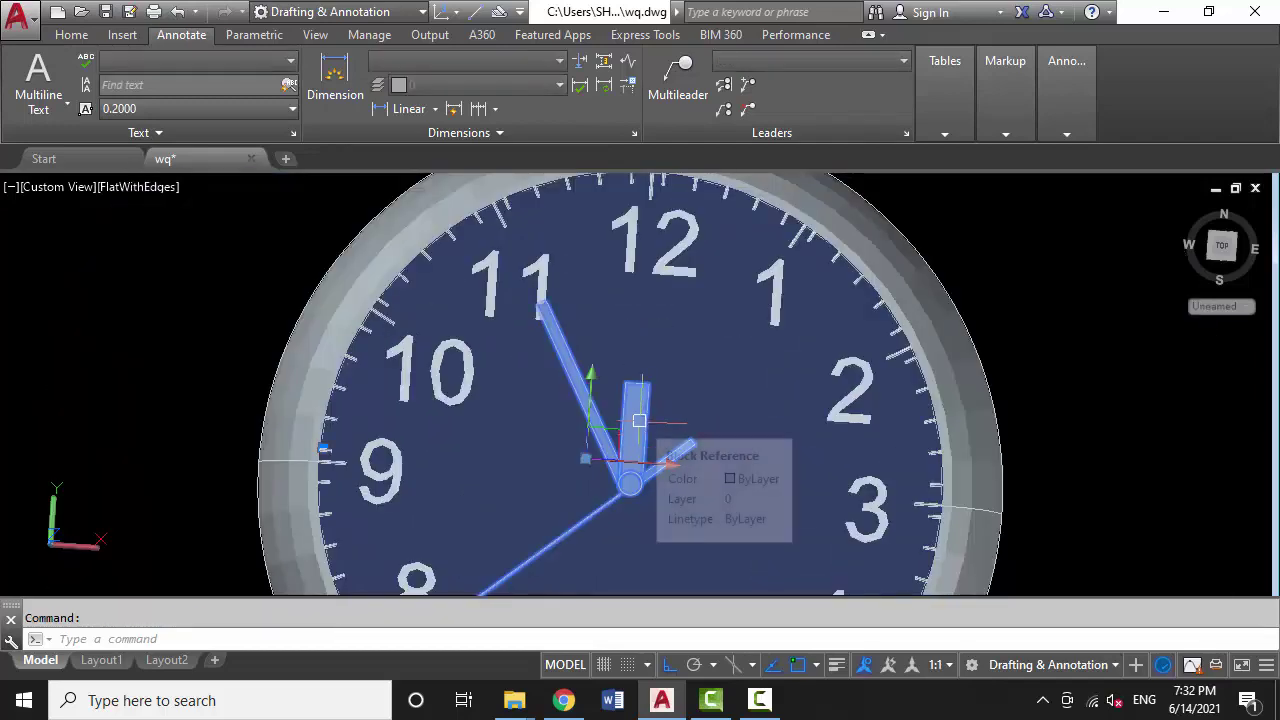
left_click(657, 446)
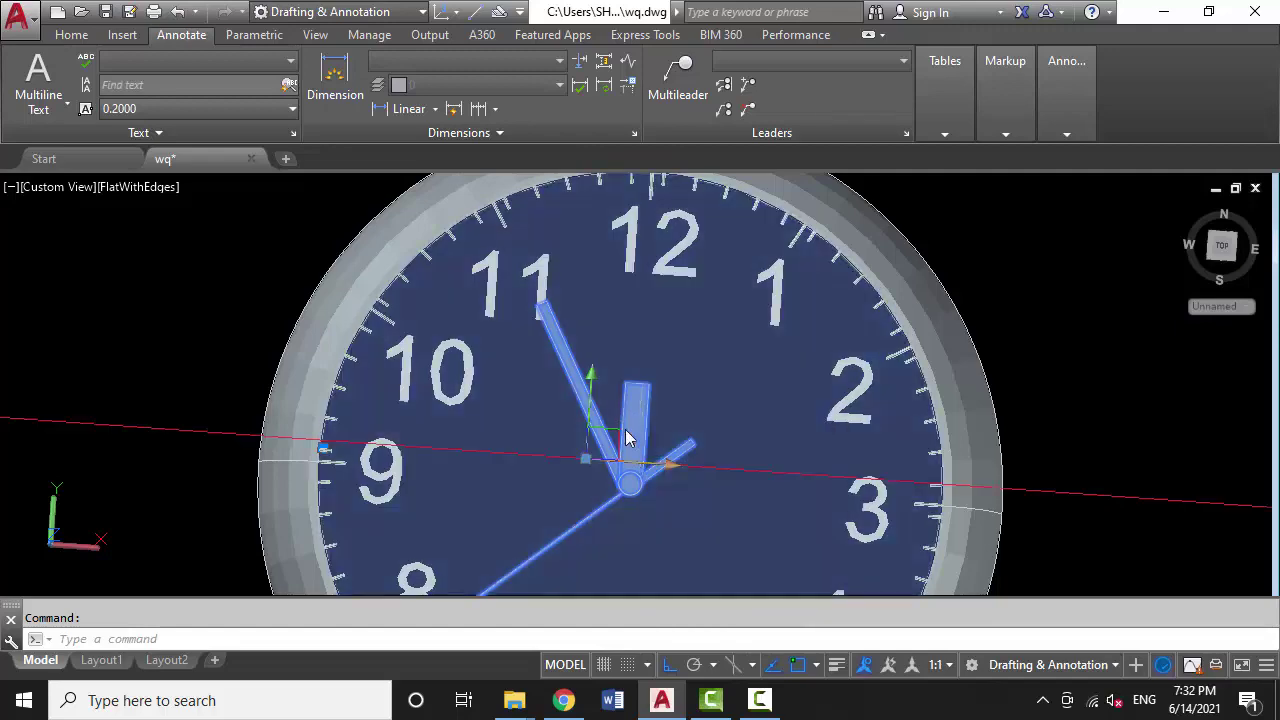
key("Escape")
scroll(557, 366, "up", 2)
left_click(571, 366)
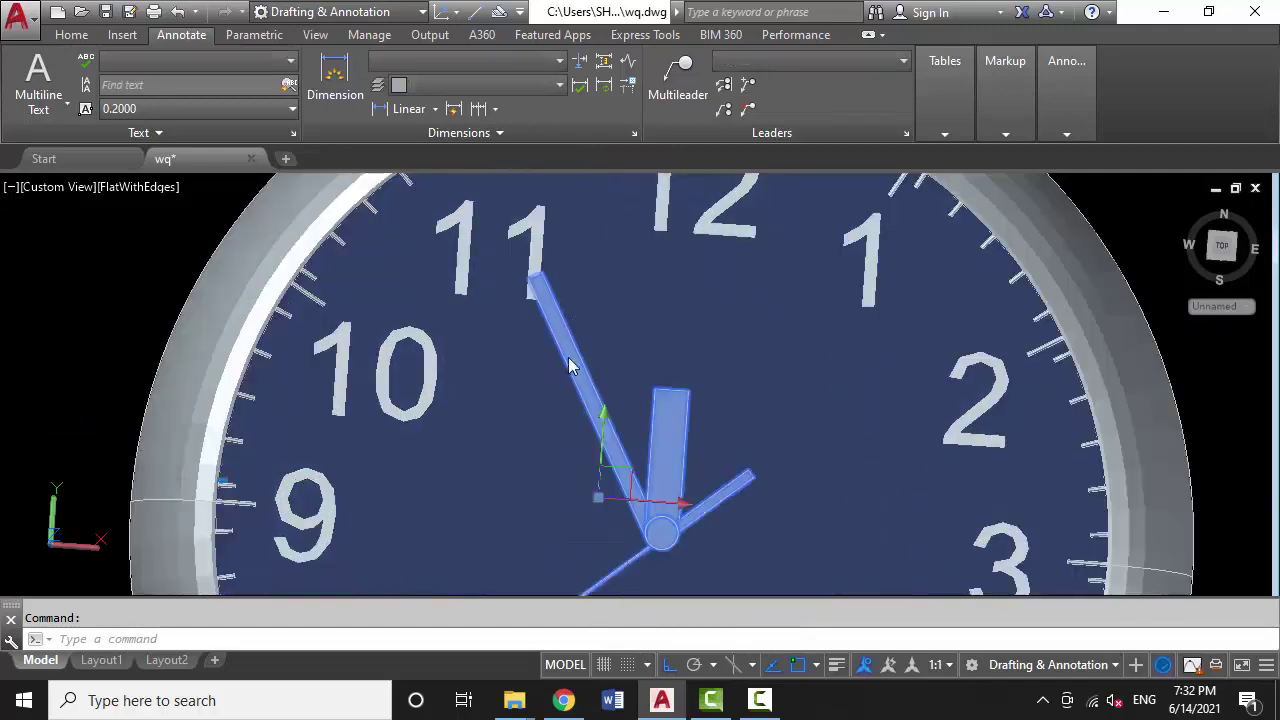
right_click(571, 366)
left_click(638, 178)
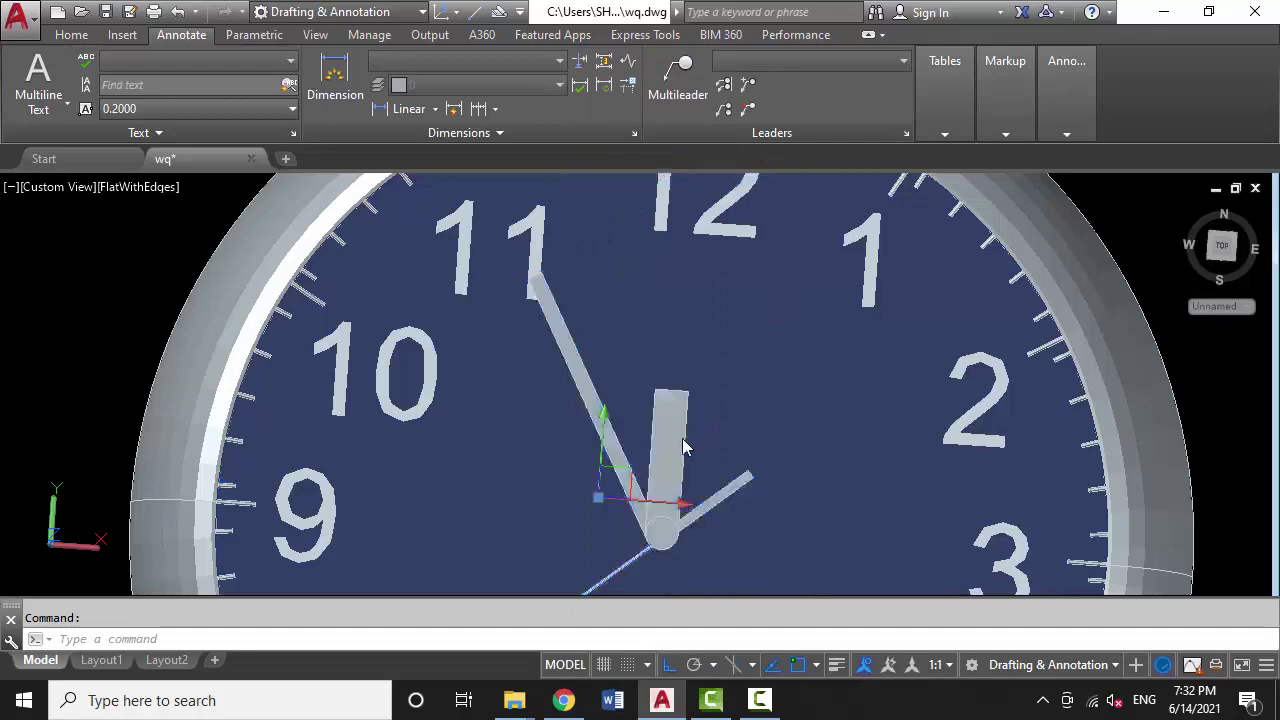
left_click(625, 648)
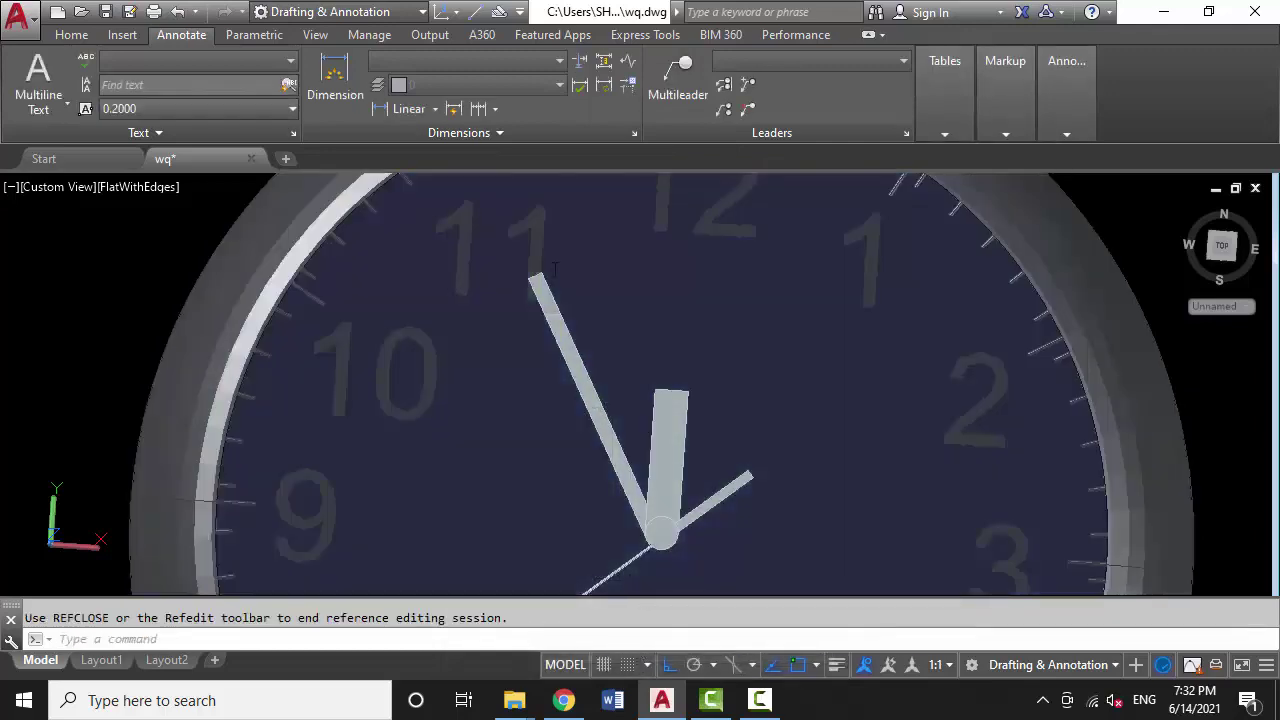
Slice the minute hand with a plane through two points beside it
scroll(552, 290, "up", 2)
scroll(552, 285, "up", 2)
scroll(566, 414, "down", 2)
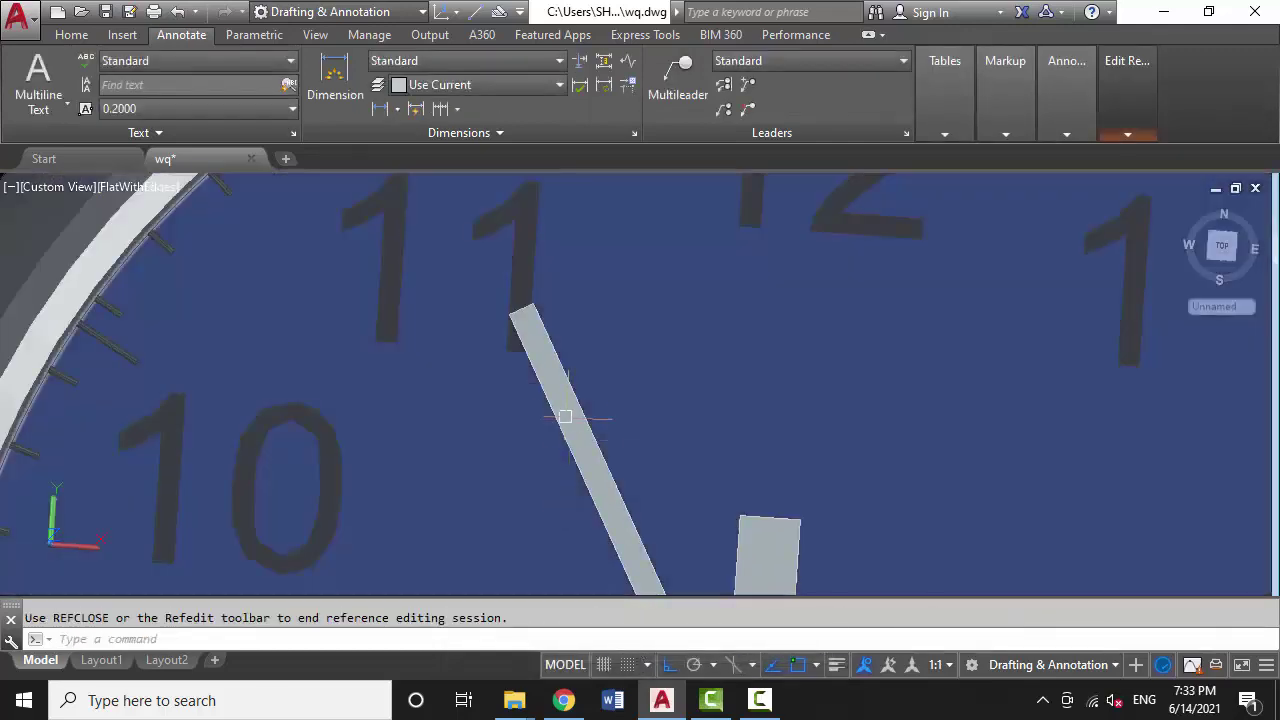
scroll(504, 427, "up", 4)
scroll(504, 427, "down", 2)
type("SL")
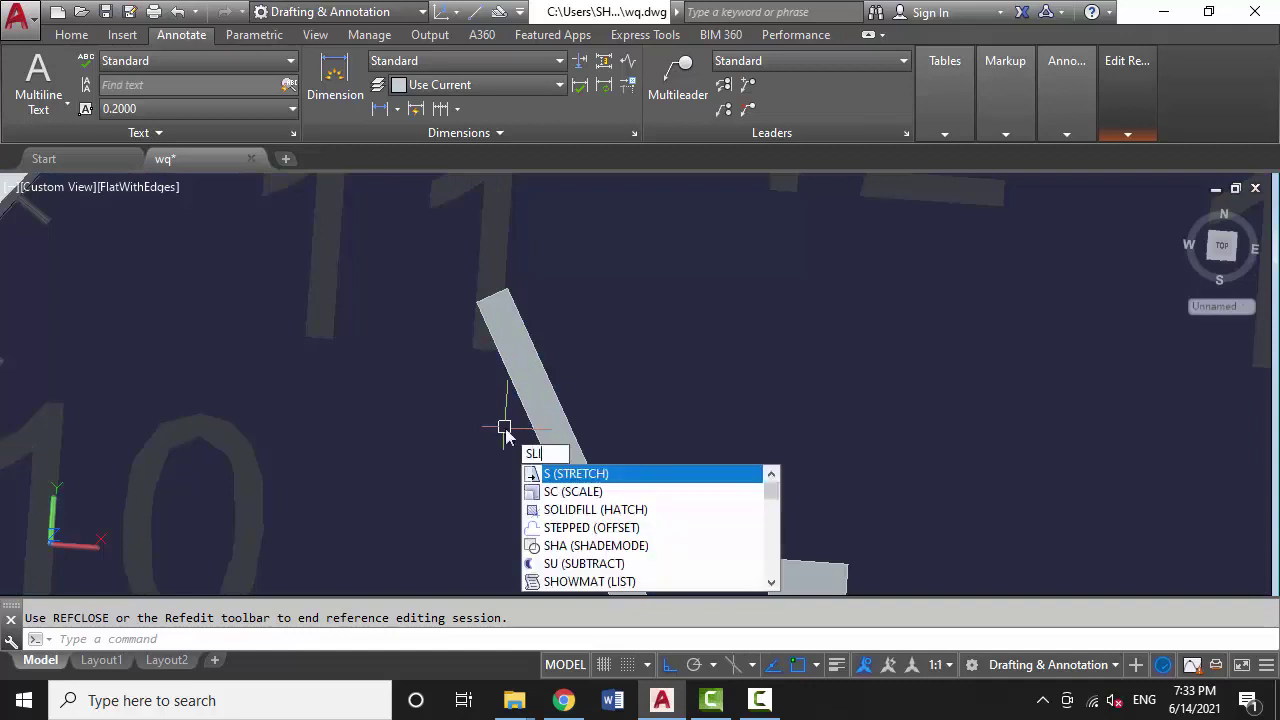
type("ICE")
key("Return")
left_click(528, 397)
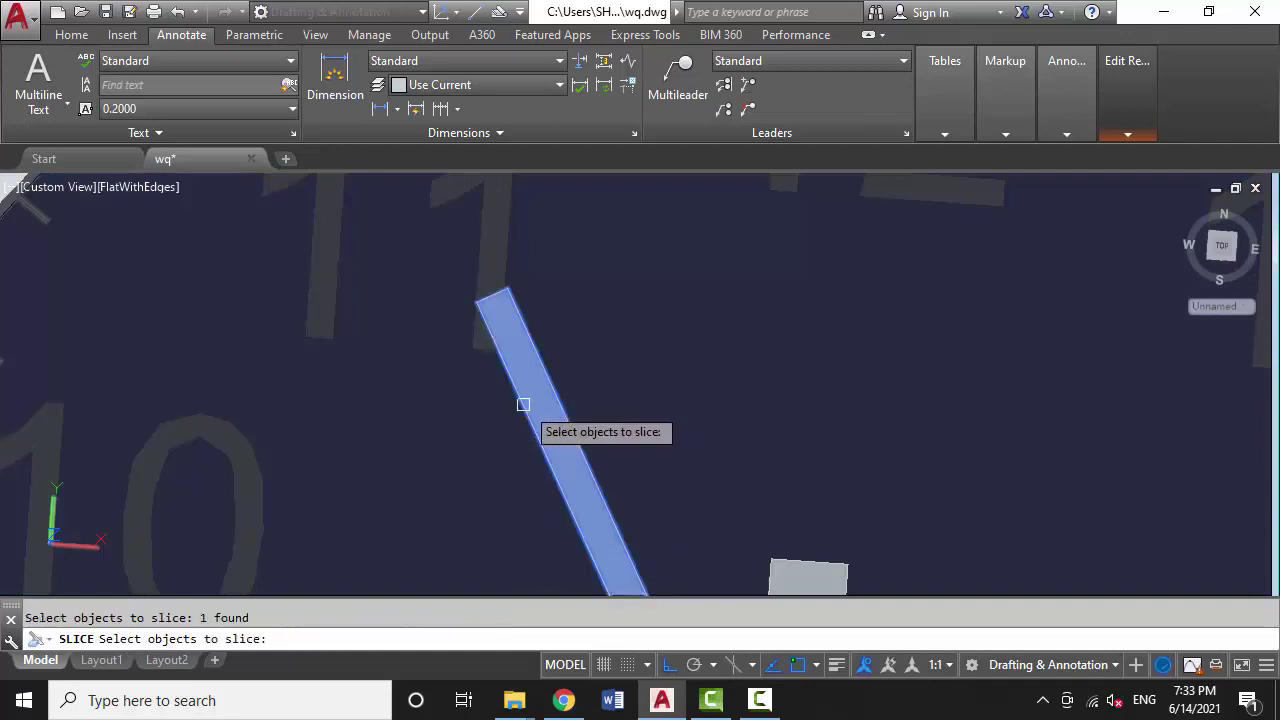
key("Return")
left_click(503, 410)
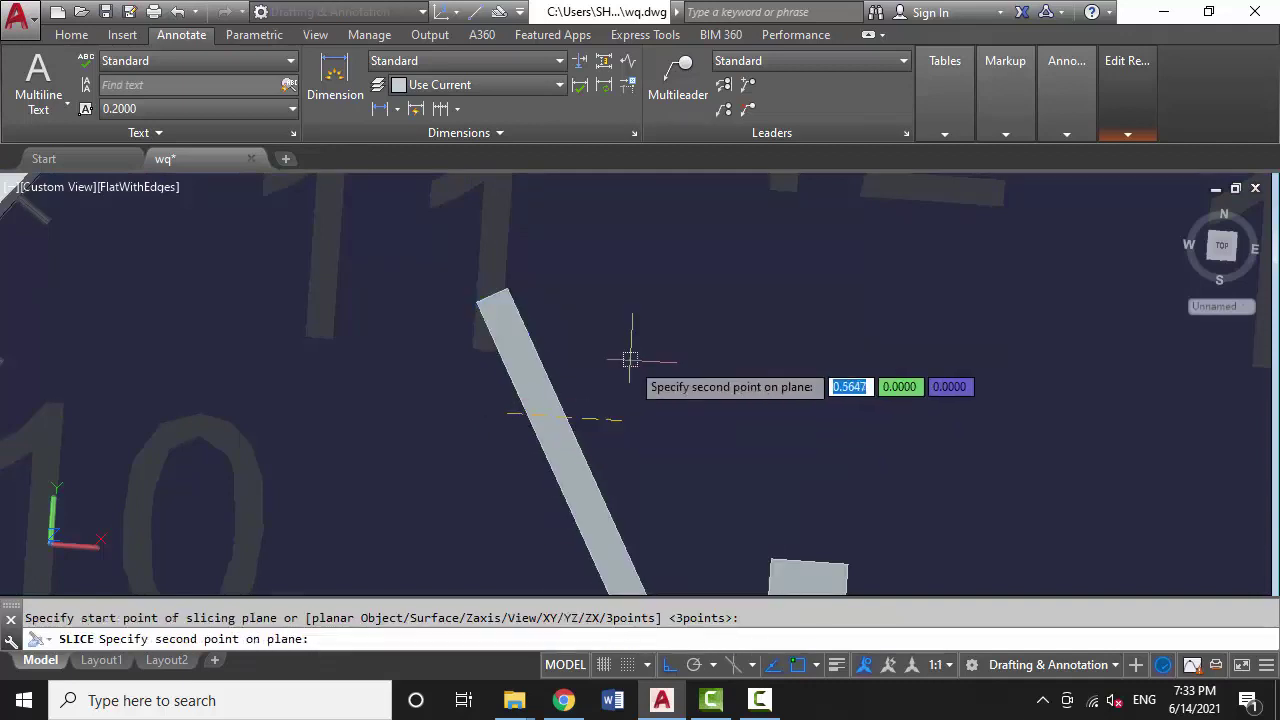
left_click(553, 392)
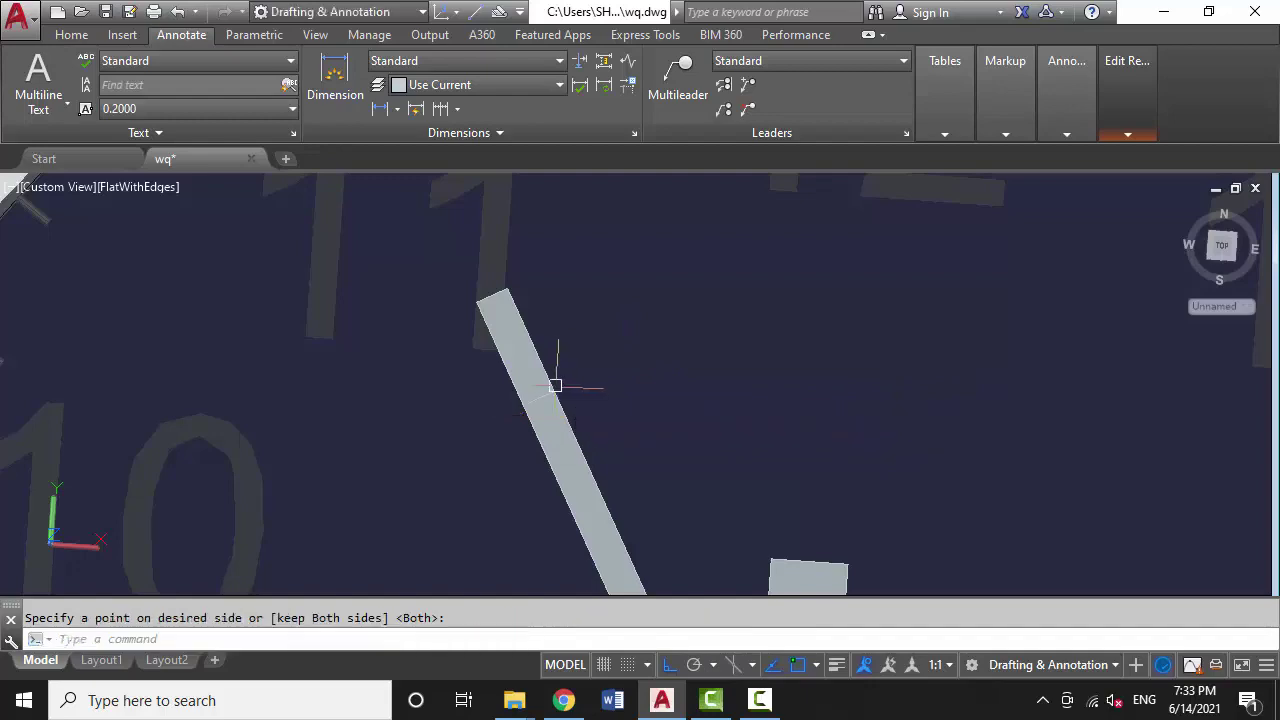
Erase the cut-off piece and close the block edit, keeping the changes
type("e")
key("Return")
left_click(308, 222)
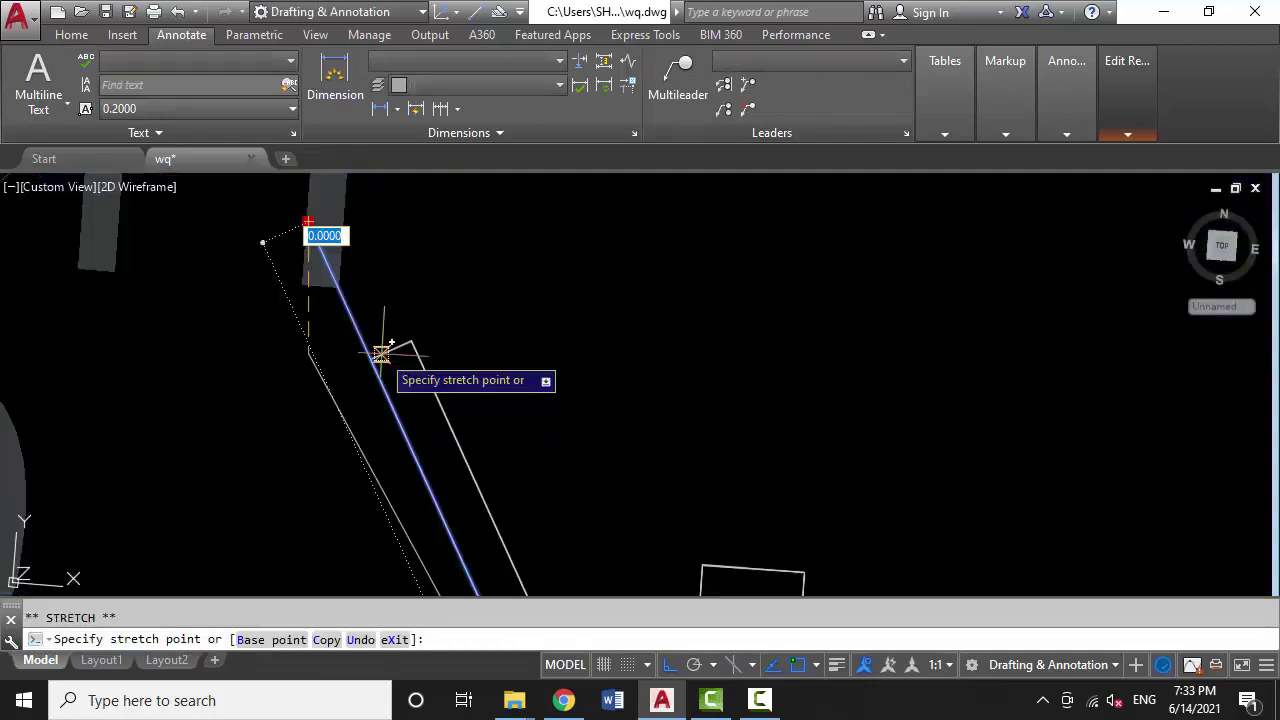
scroll(491, 369, "down", 3)
scroll(535, 435, "down", 5)
key("Escape")
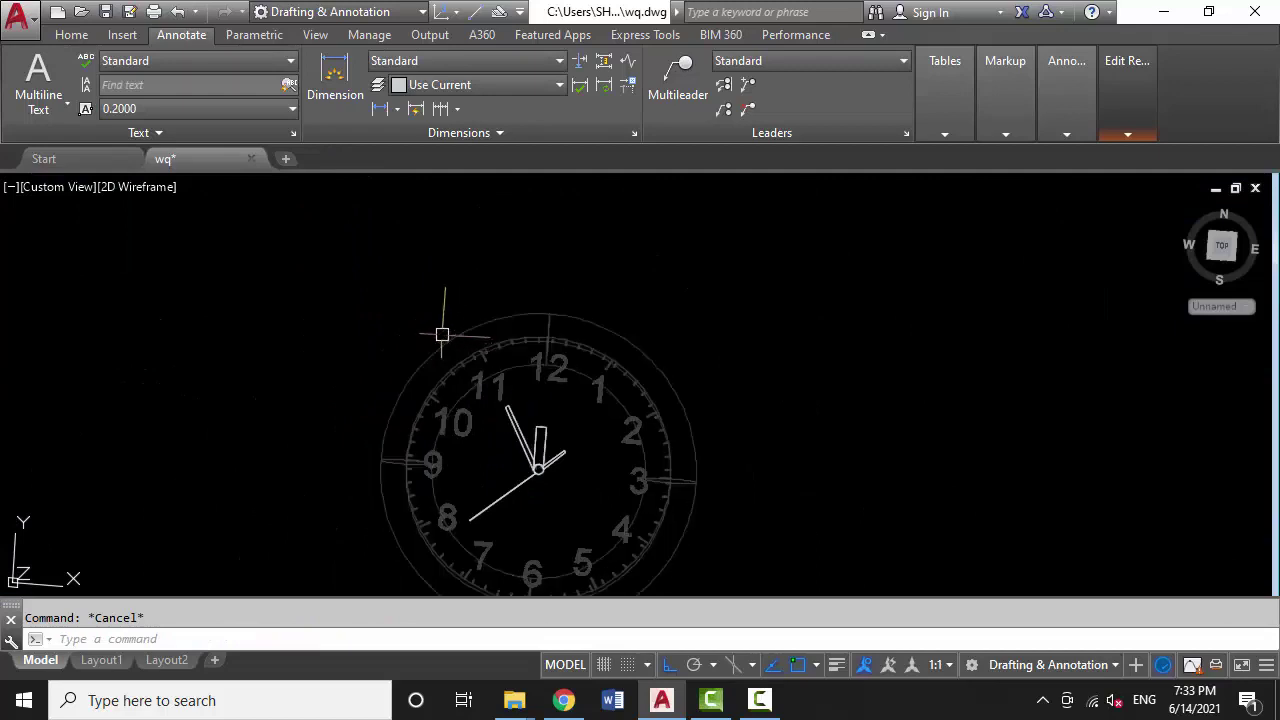
scroll(442, 335, "up", 1)
right_click(472, 268)
mouse_move(564, 334)
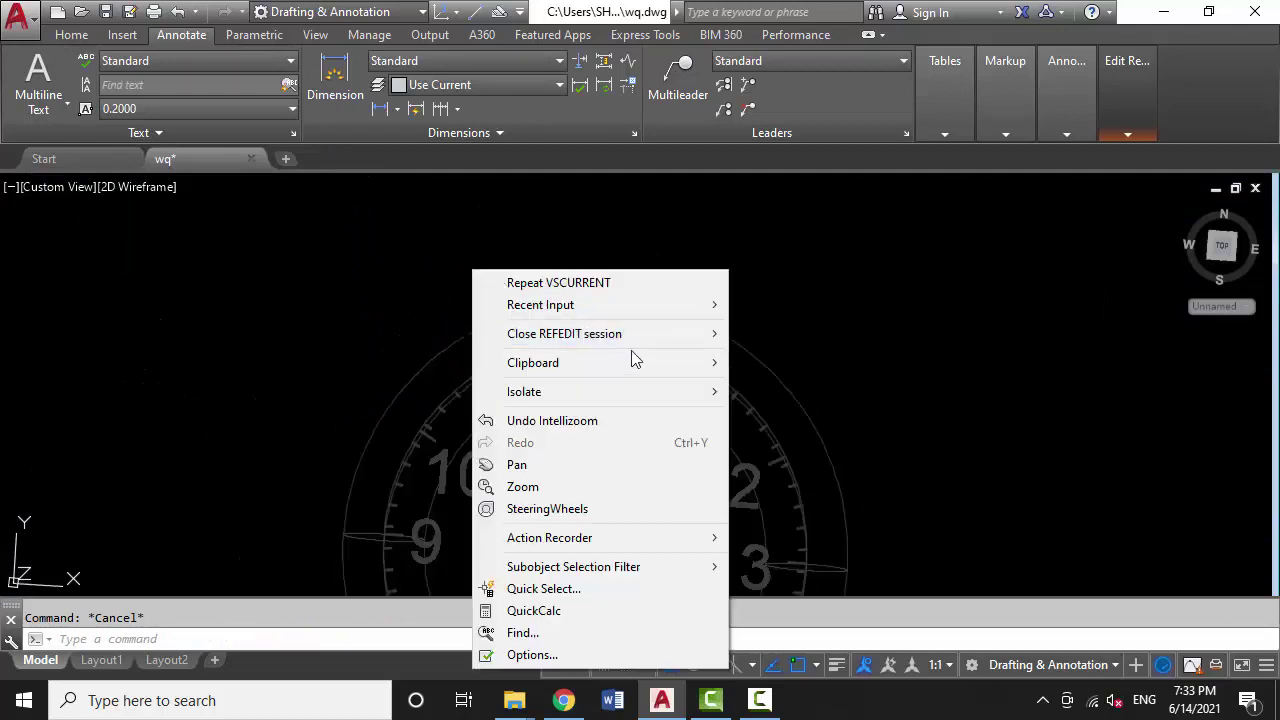
left_click(780, 338)
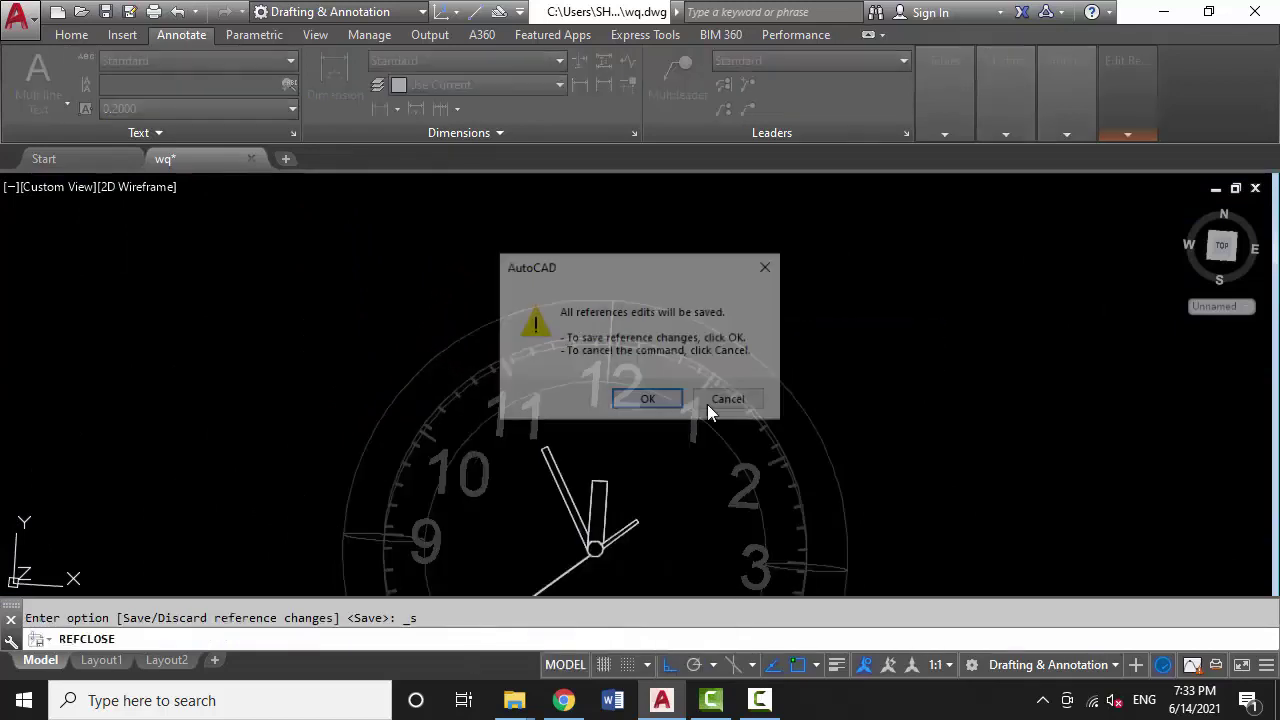
Save the block edits and display the watch in the Realistic visual style
left_click(649, 400)
scroll(675, 369, "down", 2)
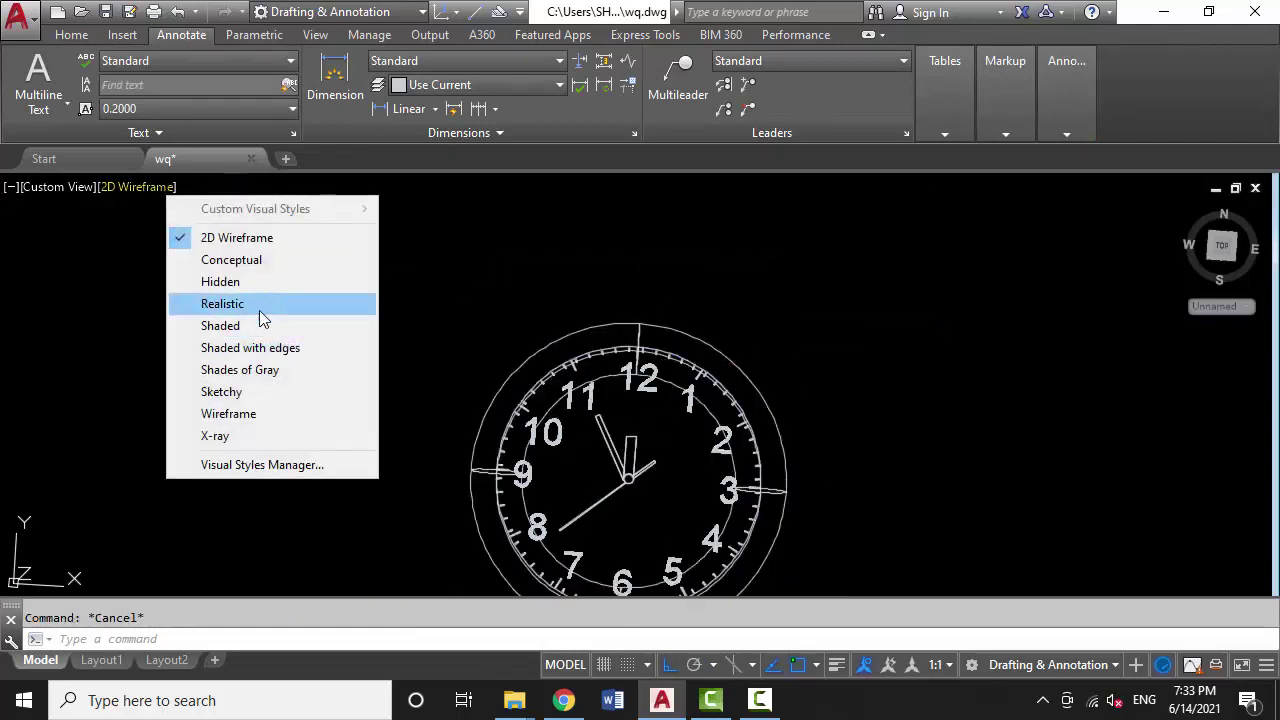
left_click(255, 304)
scroll(600, 420, "up", 4)
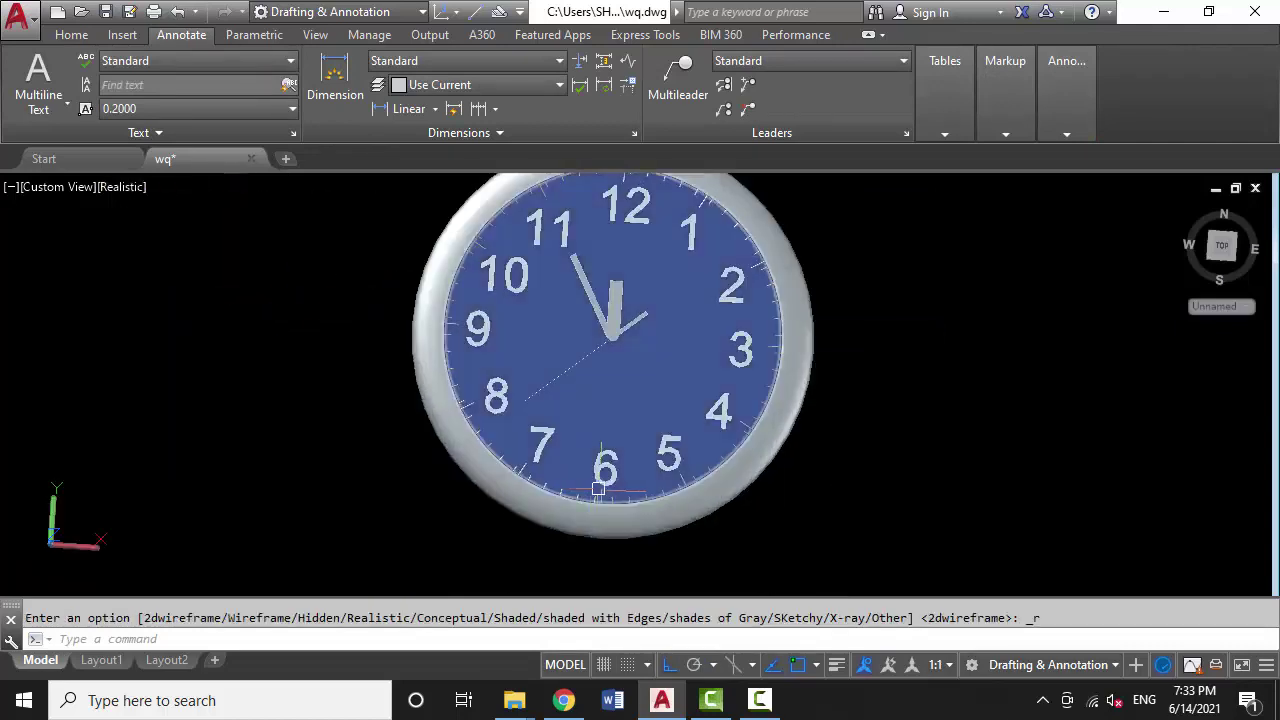
scroll(600, 423, "down", 3)
scroll(735, 485, "up", 2)
type("3D")
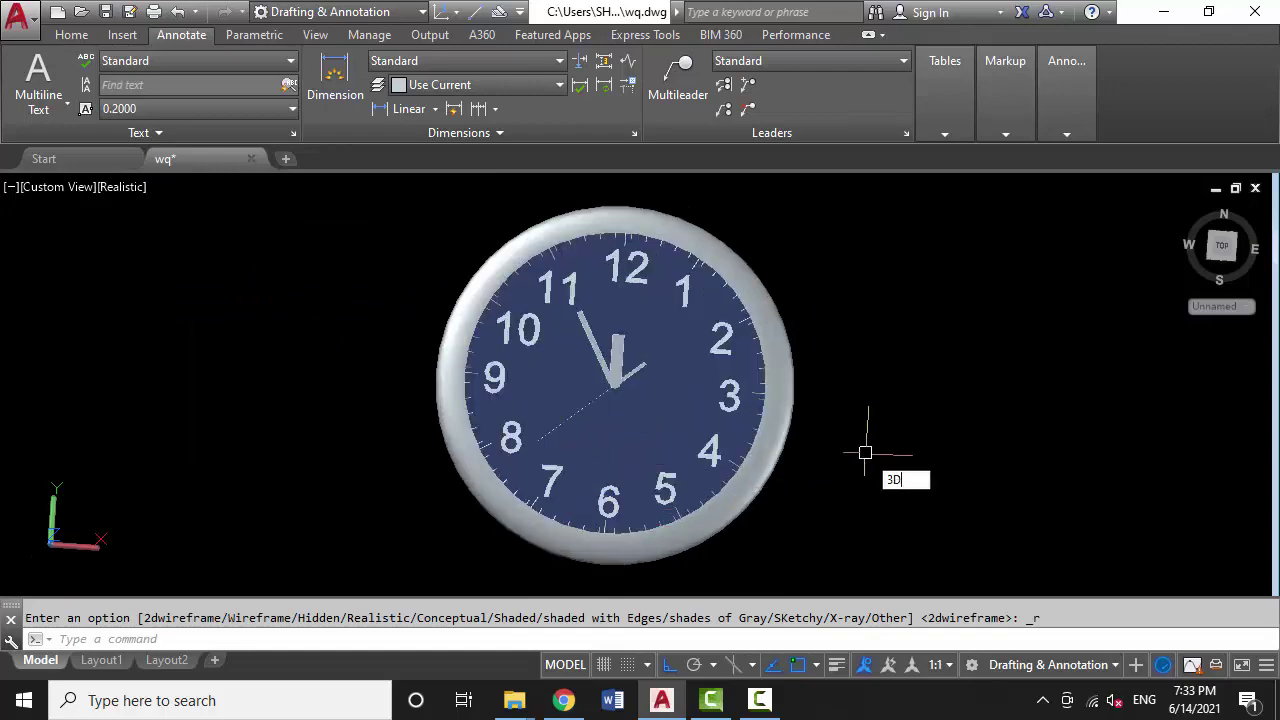
Orbit the Realistic watch to inspect the rim's side and front
type("ORBIT")
key("Return")
mouse_move(794, 357)
left_mouse_down()
mouse_move(580, 386)
mouse_move(648, 330)
mouse_move(623, 386)
mouse_move(691, 374)
mouse_move(551, 409)
mouse_move(580, 423)
left_mouse_up()
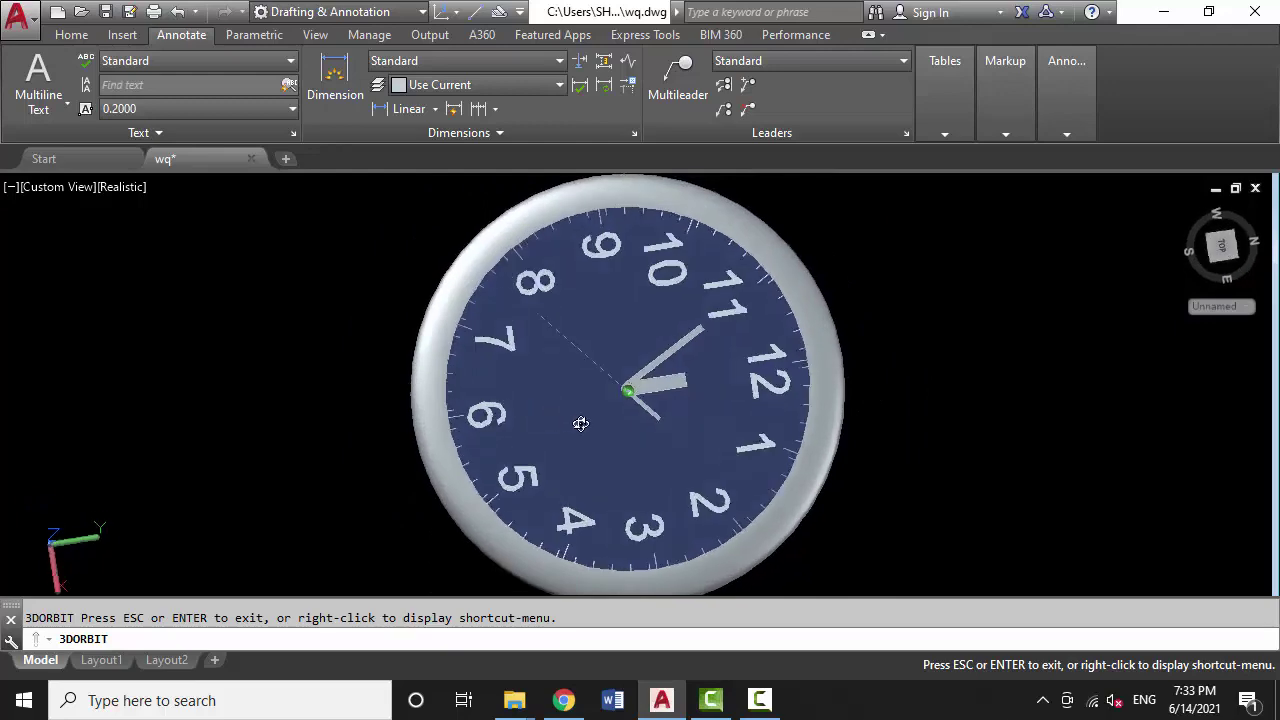
scroll(757, 405, "down", 3)
mouse_move(873, 406)
left_mouse_down()
mouse_move(700, 406)
mouse_move(623, 371)
left_mouse_up()
scroll(711, 400, "up", 2)
scroll(623, 371, "up", 3)
key("Escape")
scroll(711, 286, "up", 2)
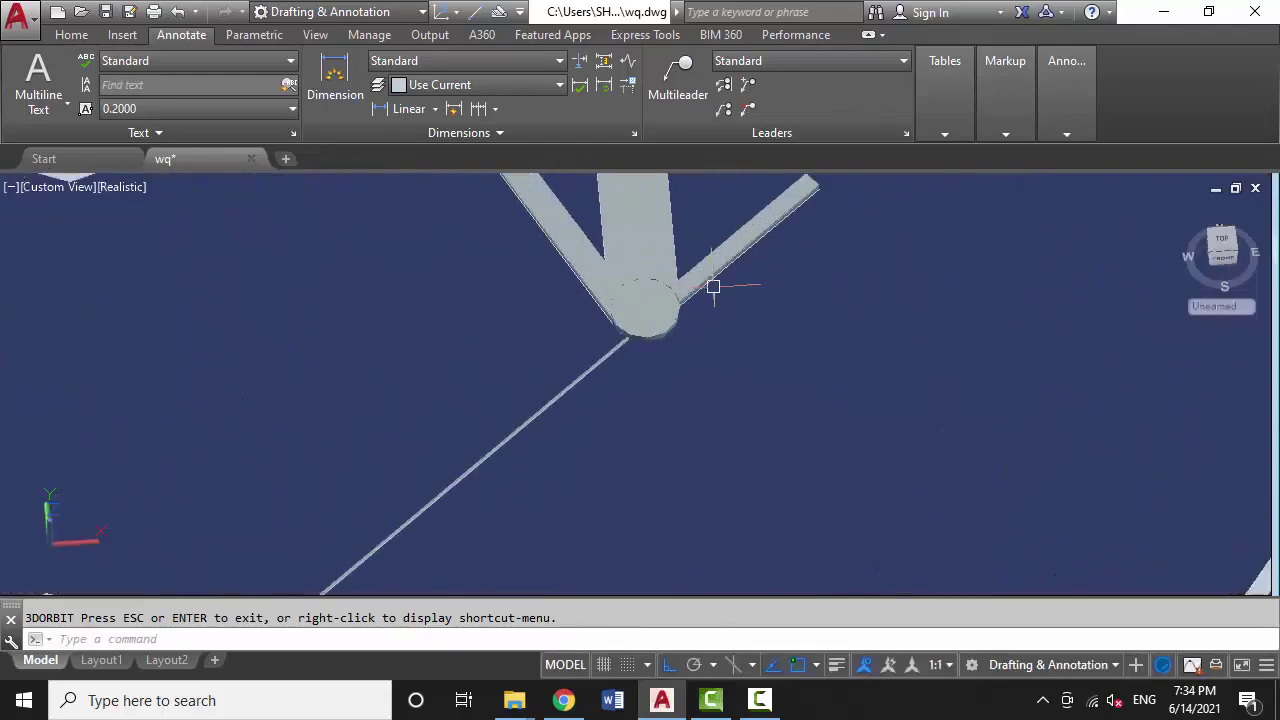
scroll(677, 314, "down", 5)
scroll(688, 400, "down", 2)
scroll(688, 400, "up", 2)
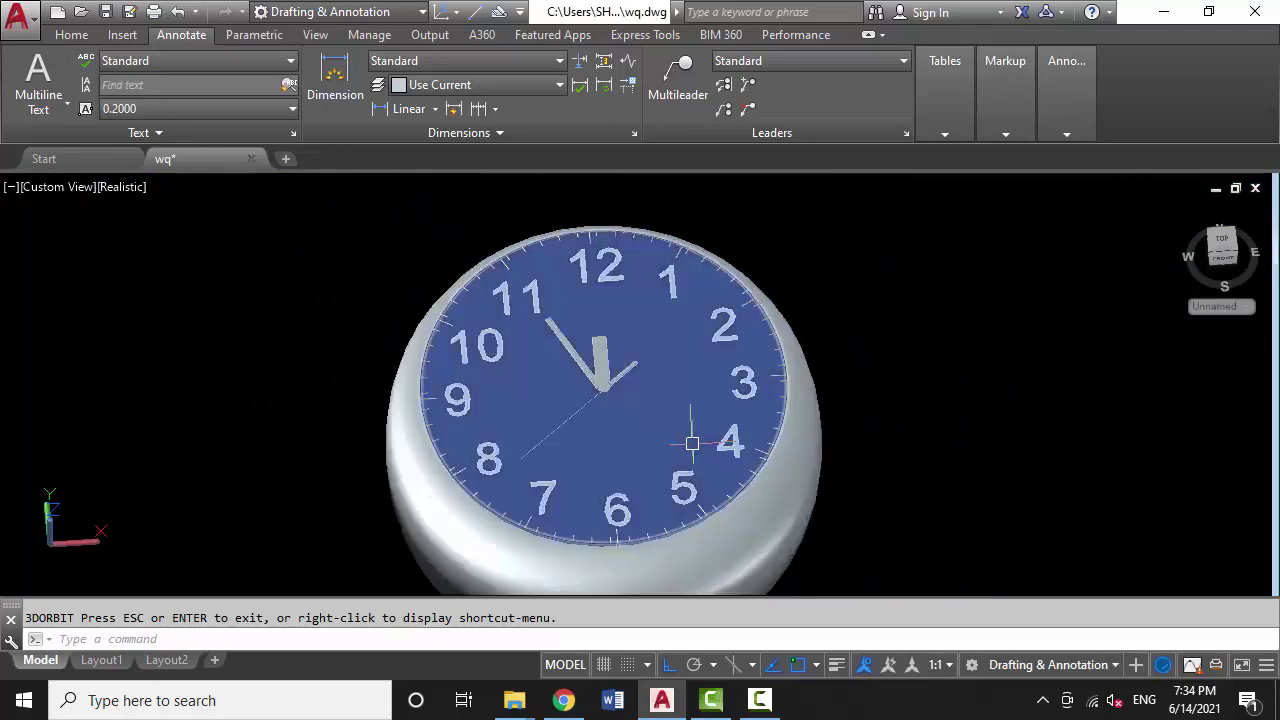
scroll(860, 405, "down", 2)
type("E")
scroll(871, 395, "up", 2)
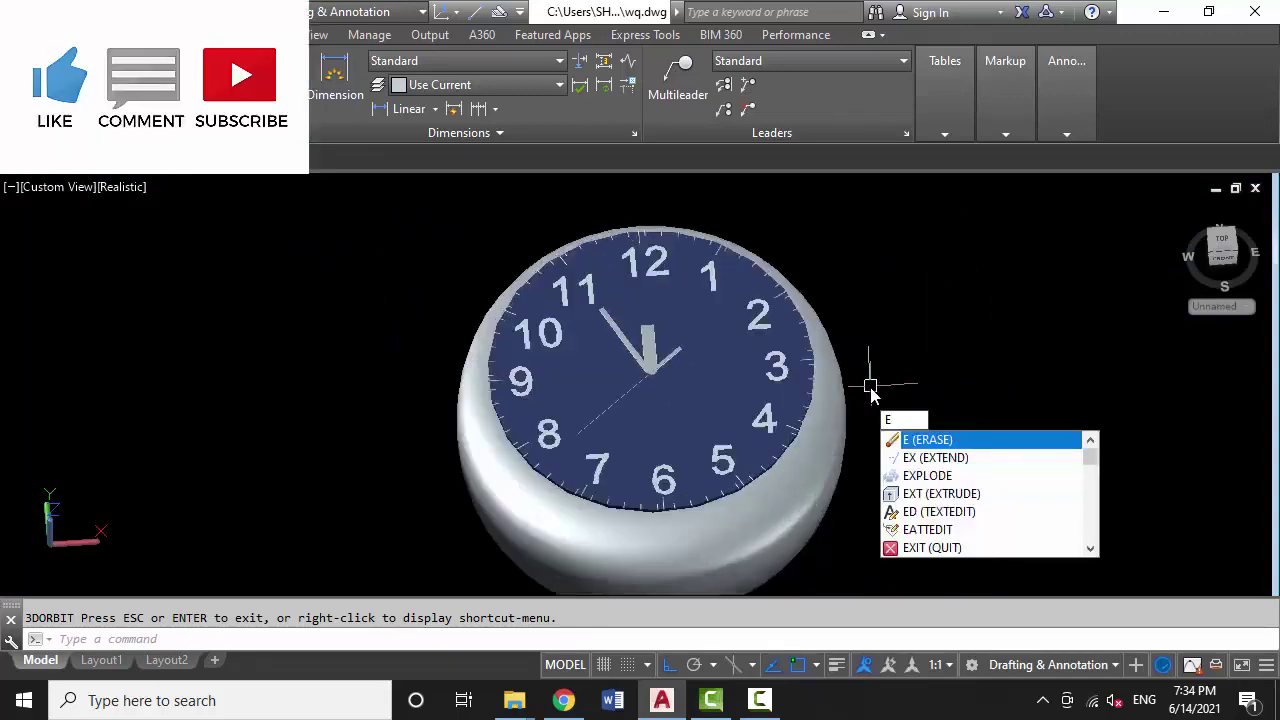
key("Escape")
type("O")
key("Return")
mouse_move(917, 363)
left_mouse_down()
mouse_move(604, 308)
mouse_move(516, 398)
left_mouse_up()
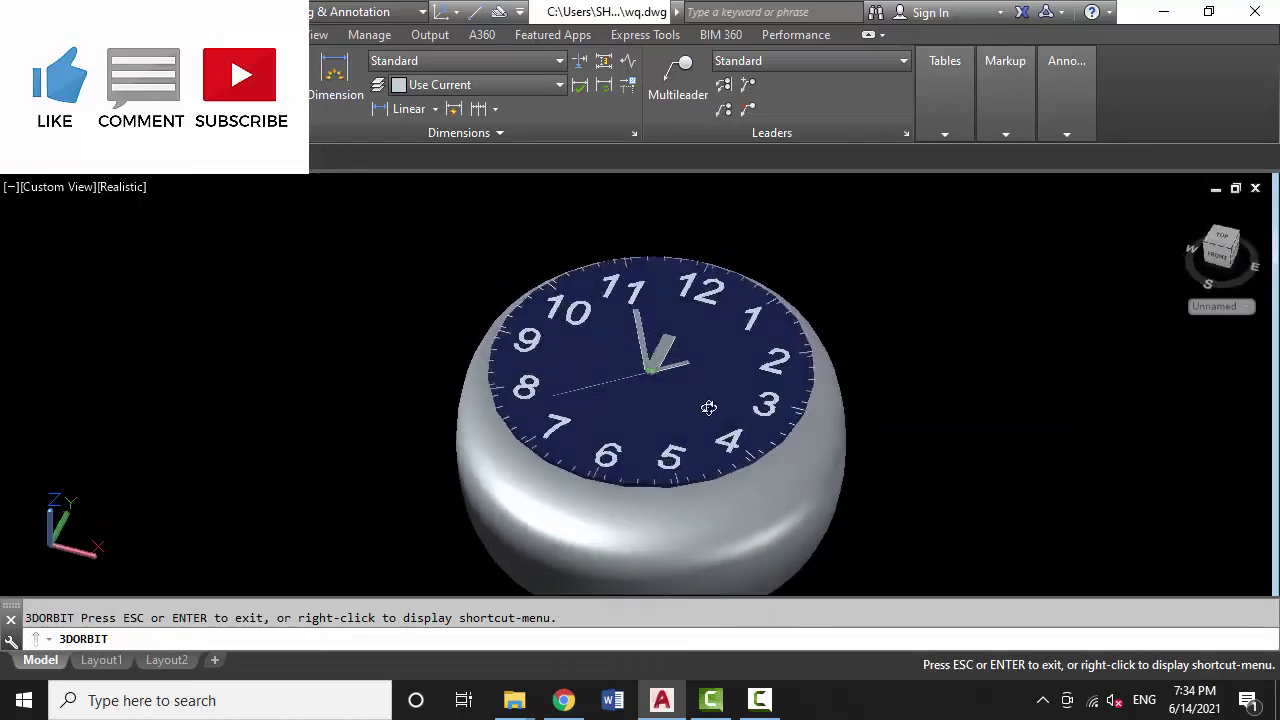
mouse_move(708, 407)
left_mouse_down()
mouse_move(529, 366)
mouse_move(563, 286)
mouse_move(823, 343)
mouse_move(727, 337)
mouse_move(609, 437)
mouse_move(694, 403)
mouse_move(740, 423)
mouse_move(808, 423)
mouse_move(751, 451)
mouse_move(748, 437)
mouse_move(777, 413)
mouse_move(697, 444)
left_mouse_up()
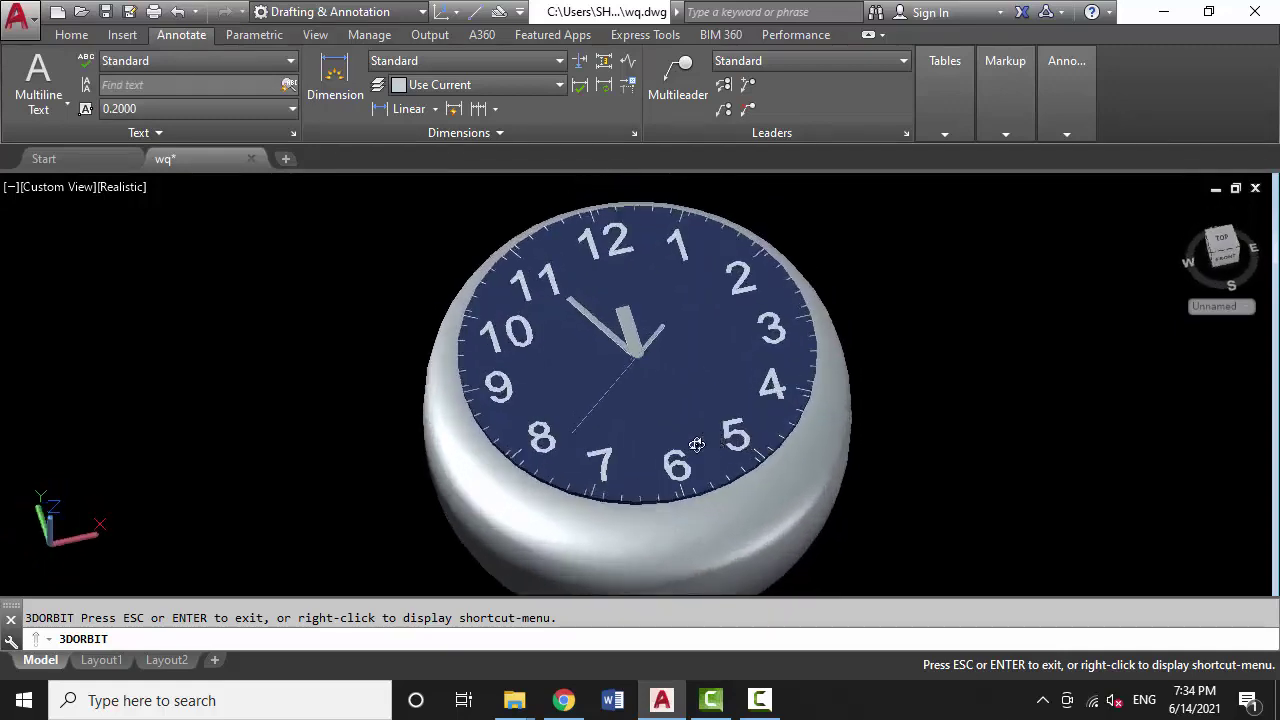
mouse_move(584, 420)
left_mouse_down()
mouse_move(686, 420)
mouse_move(517, 423)
left_mouse_up()
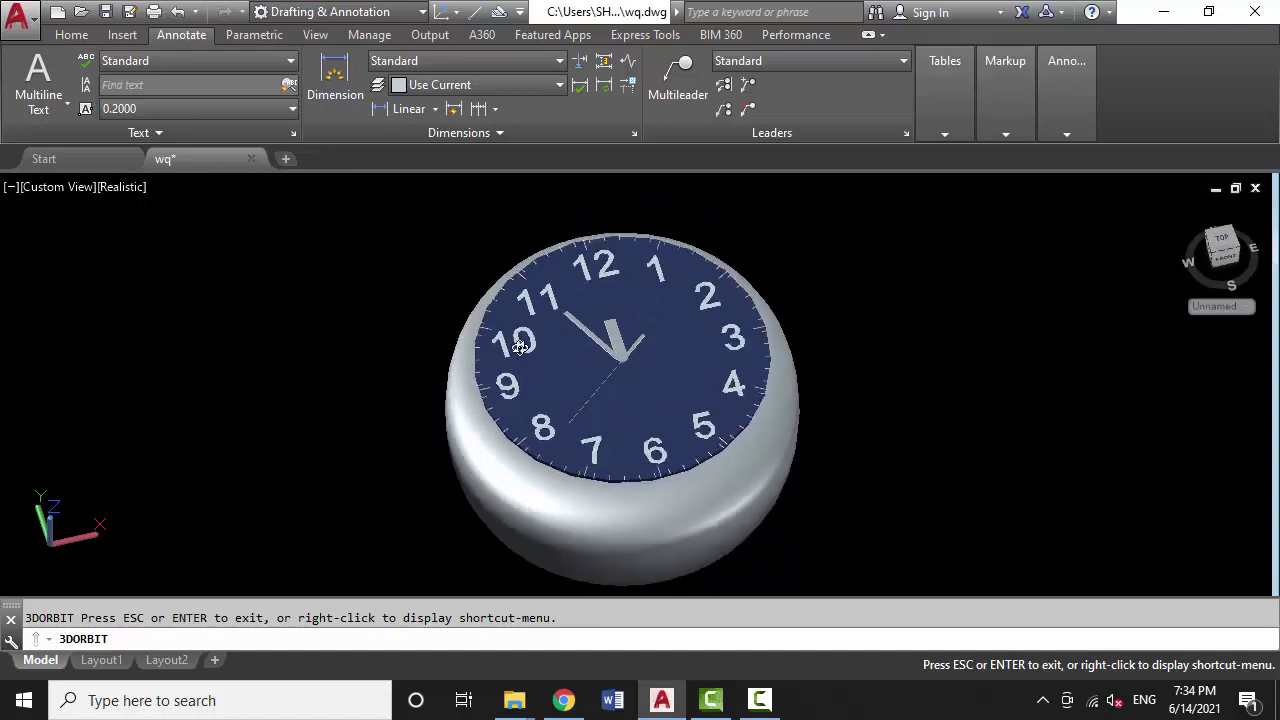
key("Escape")
left_click(480, 296)
type("x")
key("Return")
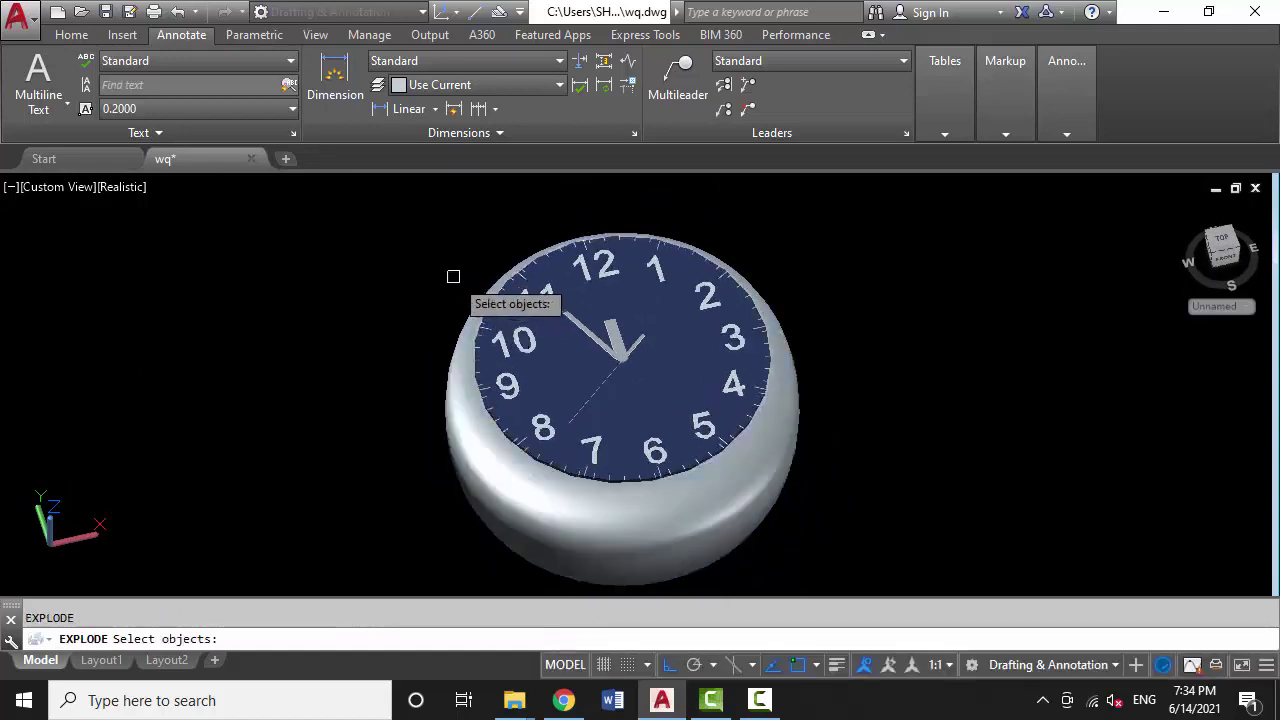
type("z")
key("Return")
left_click(423, 215)
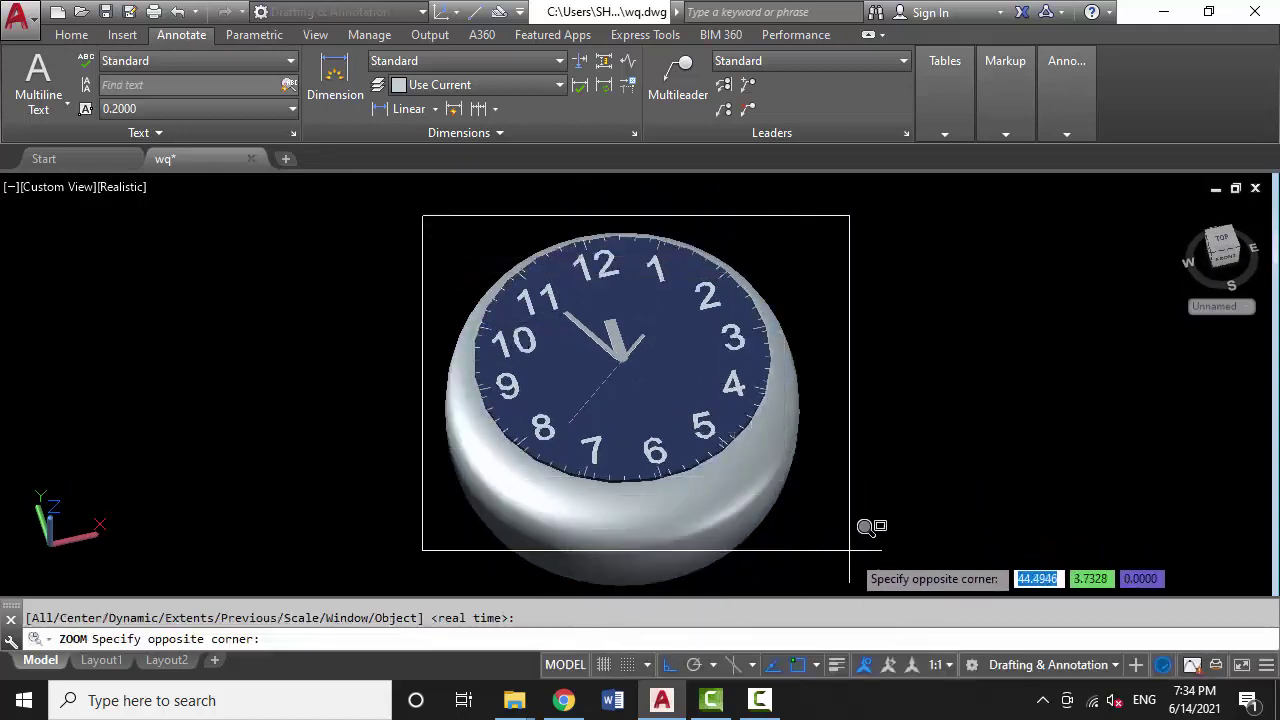
left_click(860, 588)
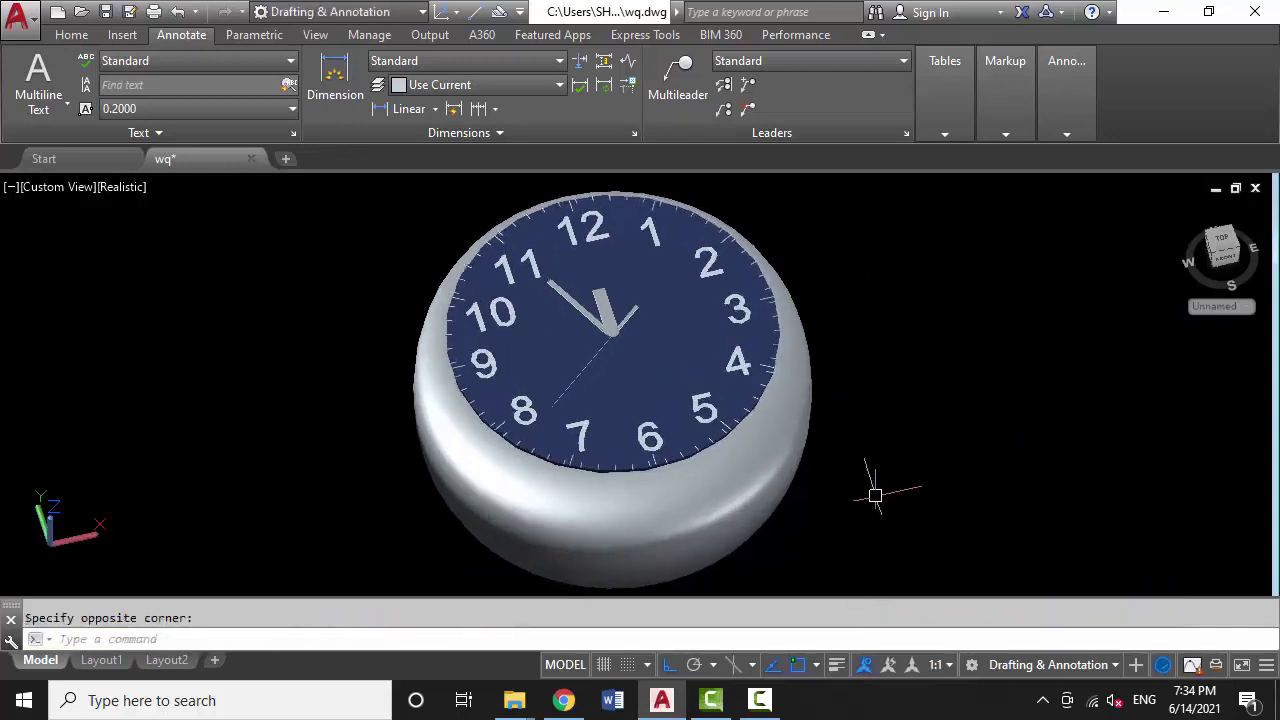